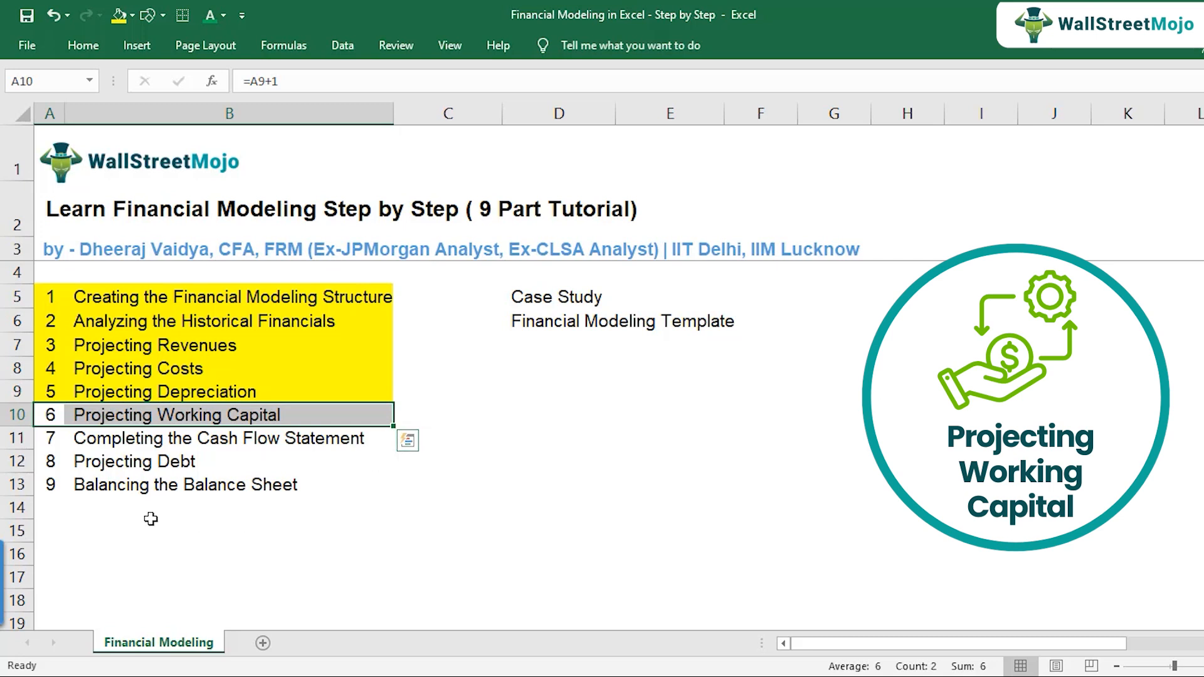
Step: Select the Projecting Working Capital entry in the tutorial list and switch to the Financial Modeling Template workbook
{"action": "left_click_drag", "start_coordinate": [57, 415], "coordinate": [219, 416]}
{"action": "left_click", "coordinate": [610, 676]}
{"action": "left_click", "coordinate": [560, 671]}
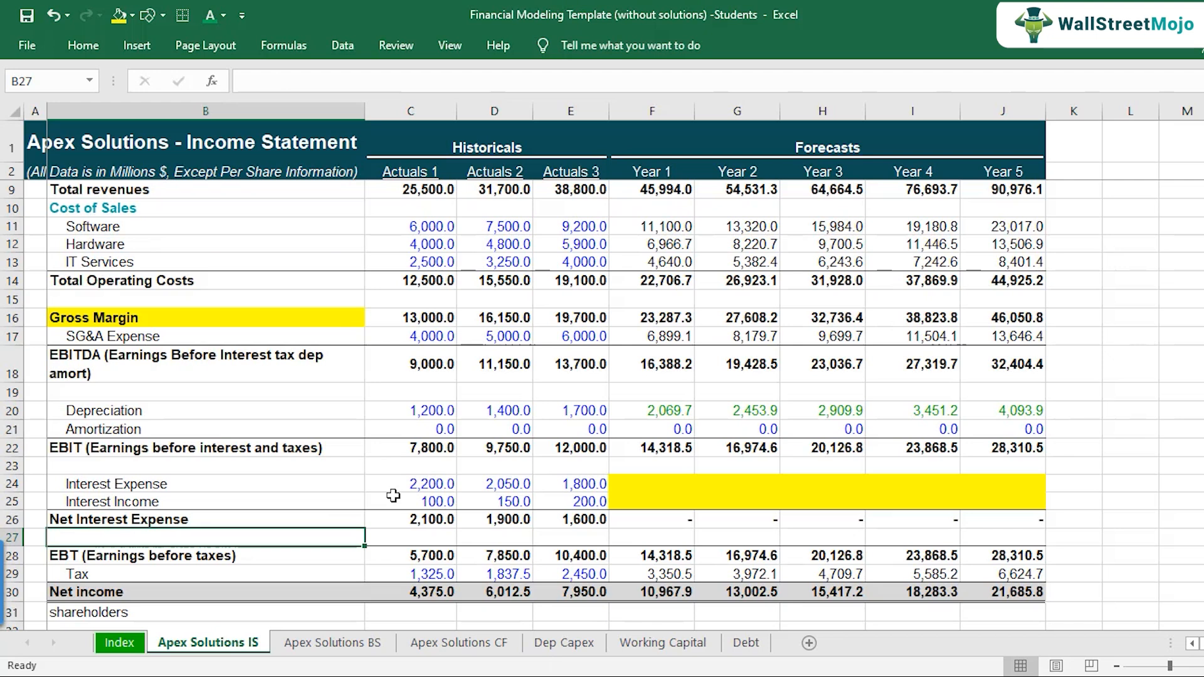
Step: Review the Apex Solutions income statement and select the forecast depreciation and amortization for Year 1 to Year 5
{"action": "scroll", "coordinate": [557, 397], "scroll_direction": "up", "scroll_amount": 2}
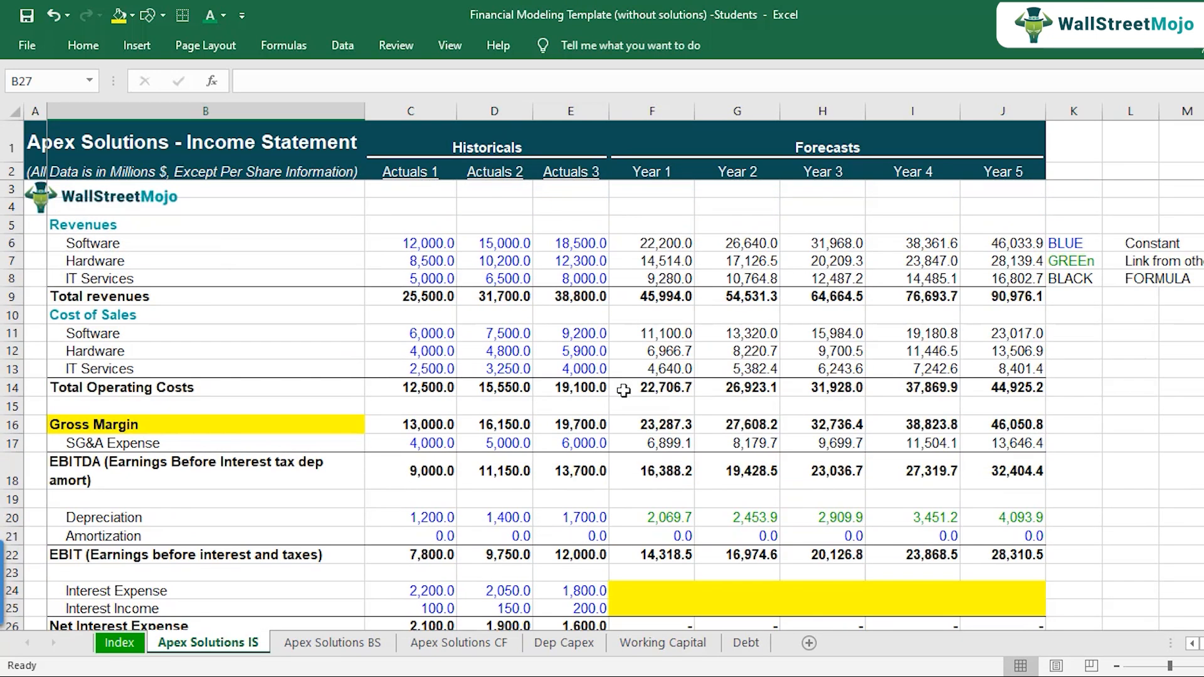
{"action": "scroll", "coordinate": [635, 355], "scroll_direction": "down", "scroll_amount": 1}
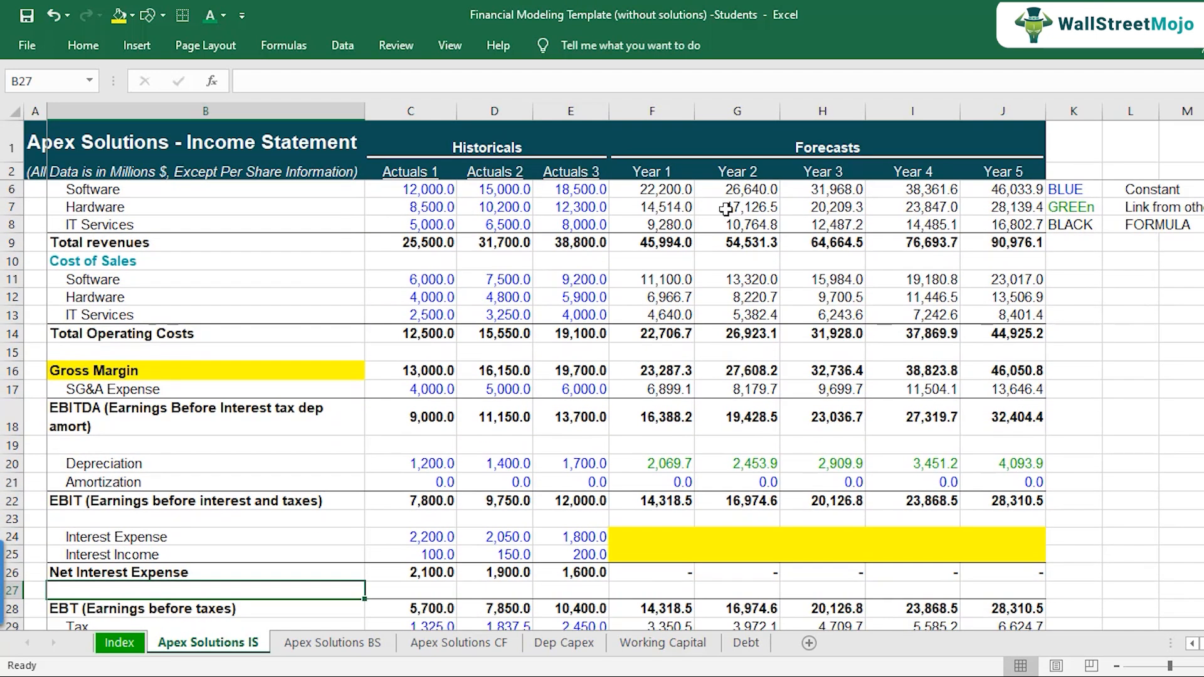
{"action": "scroll", "coordinate": [886, 406], "scroll_direction": "down", "scroll_amount": 1}
{"action": "scroll", "coordinate": [884, 413], "scroll_direction": "down", "scroll_amount": 1}
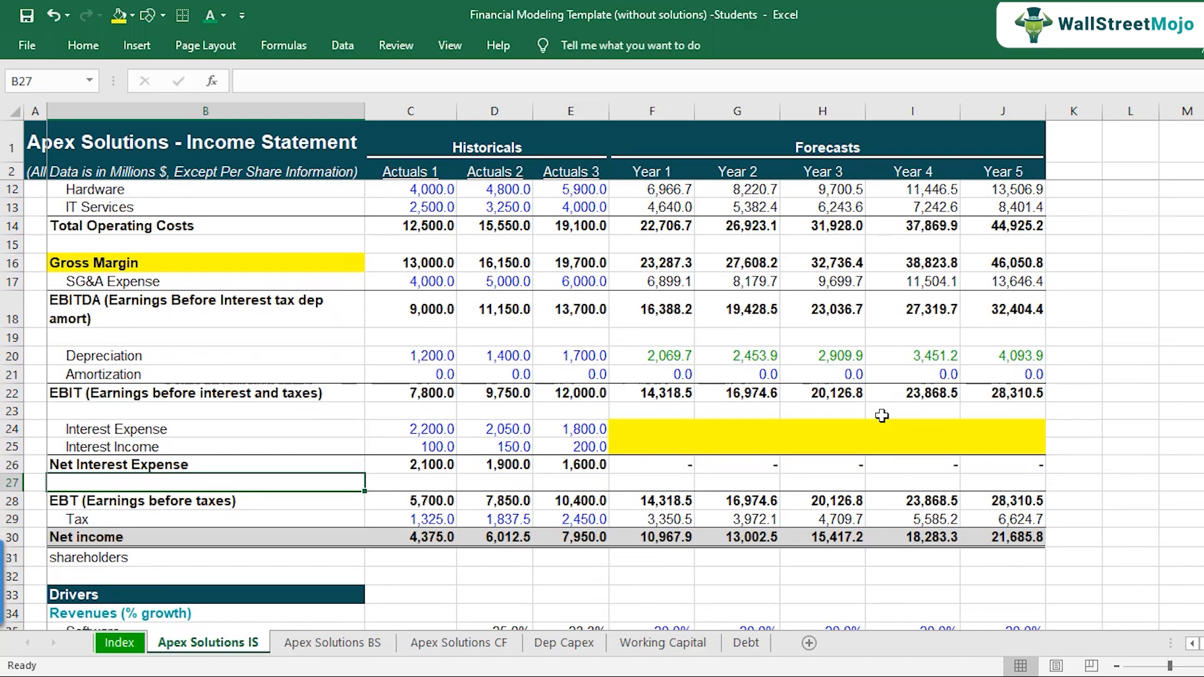
{"action": "left_click", "coordinate": [667, 357]}
{"action": "left_click", "coordinate": [668, 371]}
{"action": "left_click_drag", "start_coordinate": [666, 355], "coordinate": [1020, 374]}
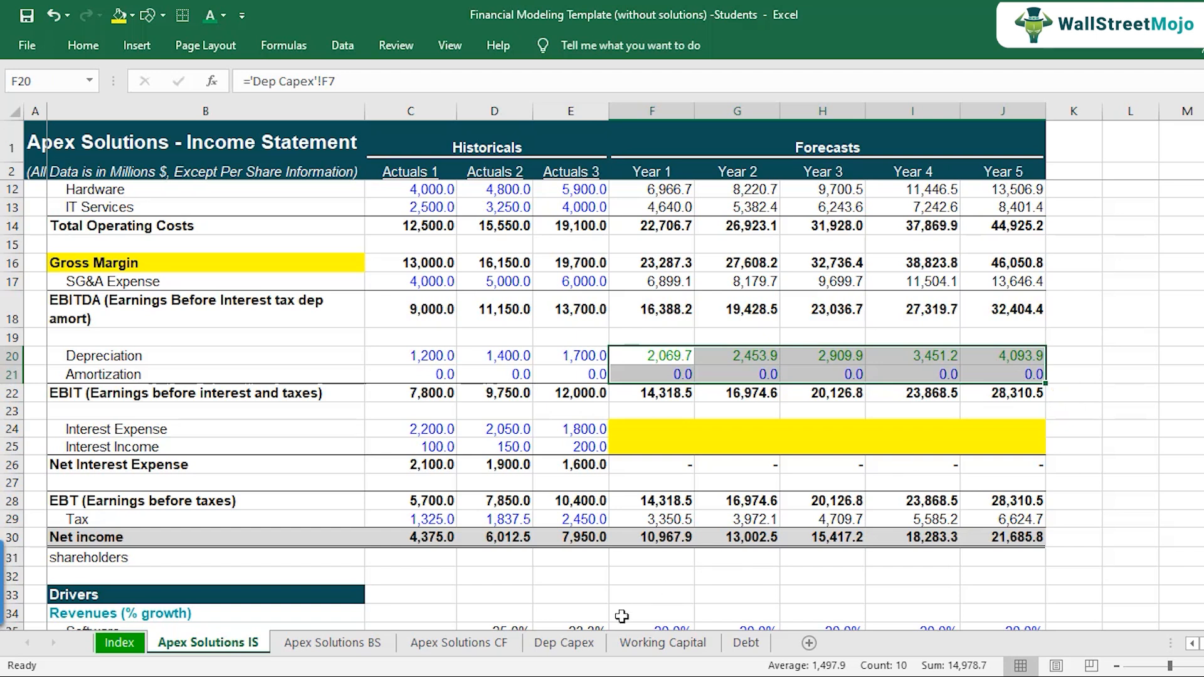
Step: Compare the Dep Capex schedule with the depreciation and amortization forecasts on the income statement, checking each forecast year
{"action": "left_click", "coordinate": [564, 643]}
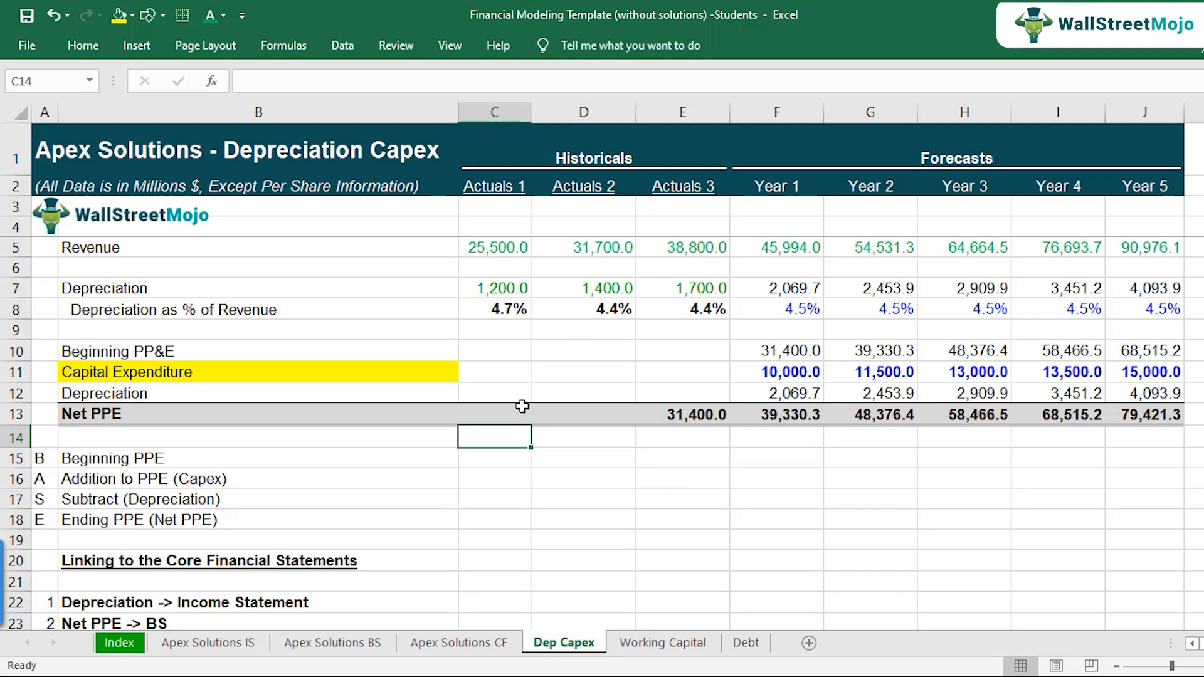
{"action": "left_click", "coordinate": [215, 646]}
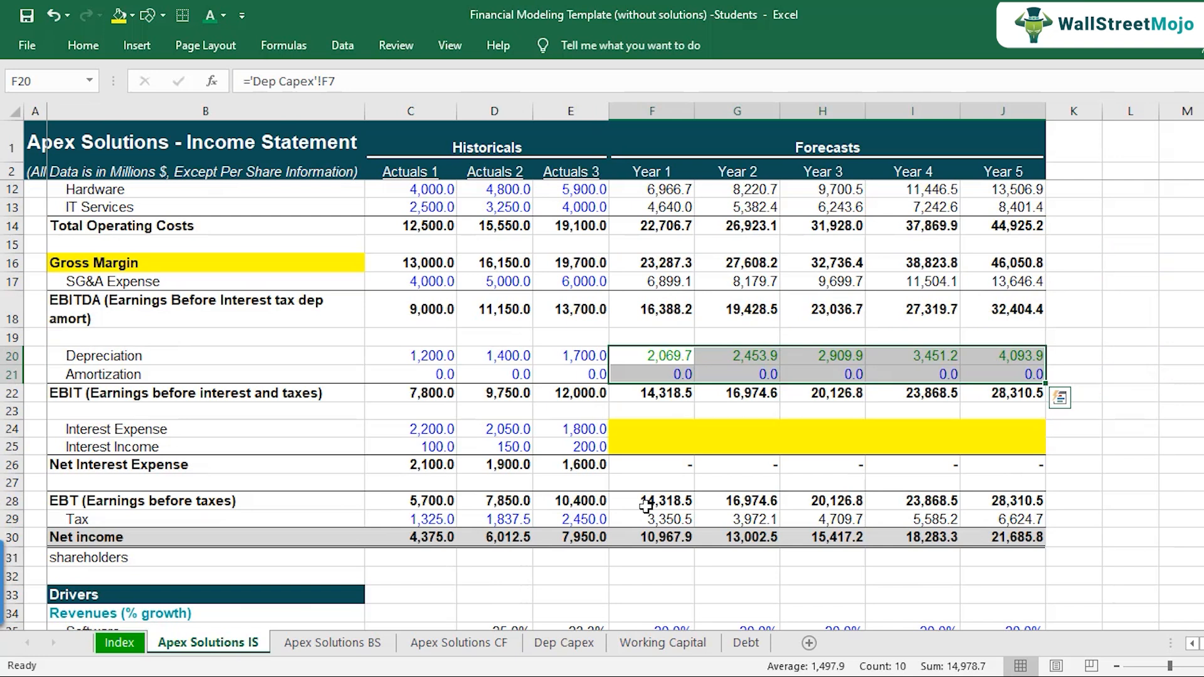
{"action": "left_click", "coordinate": [685, 355]}
{"action": "left_click", "coordinate": [753, 355]}
{"action": "left_click", "coordinate": [837, 356]}
{"action": "left_click", "coordinate": [925, 356]}
{"action": "left_click", "coordinate": [1016, 362]}
{"action": "left_click", "coordinate": [644, 362]}
{"action": "left_click_drag", "start_coordinate": [644, 361], "coordinate": [1010, 379]}
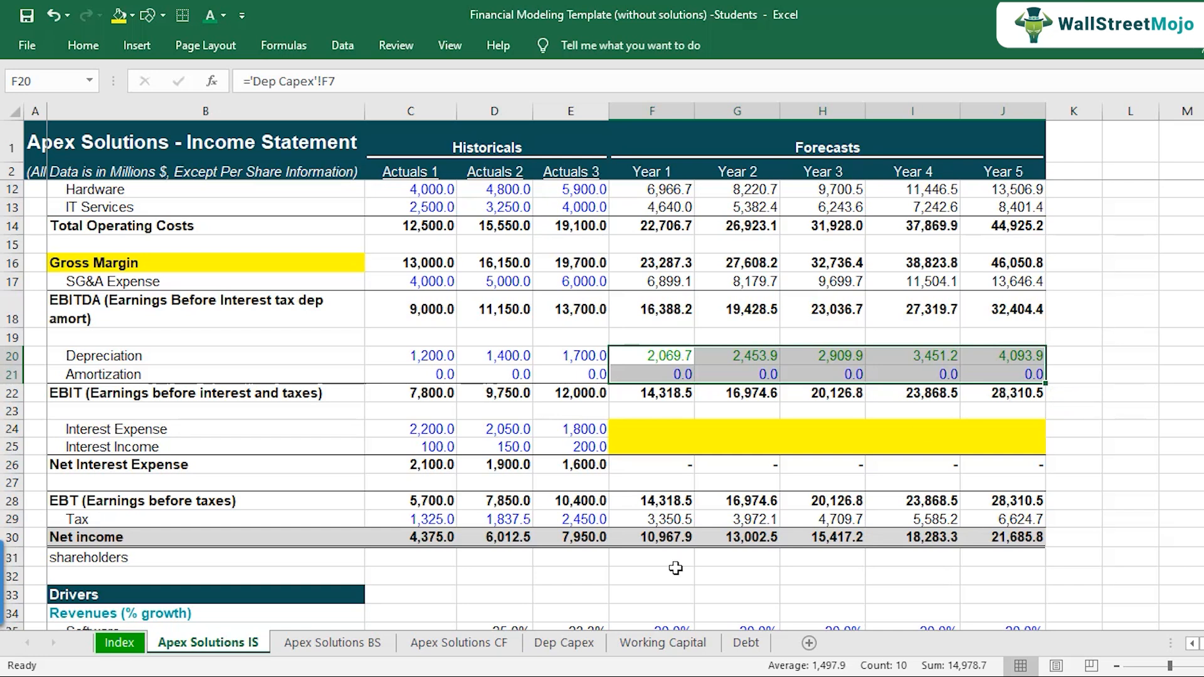
Step: Revisit the Dep Capex sheet and locate the Total current assets row on the balance sheet
{"action": "left_click", "coordinate": [591, 646]}
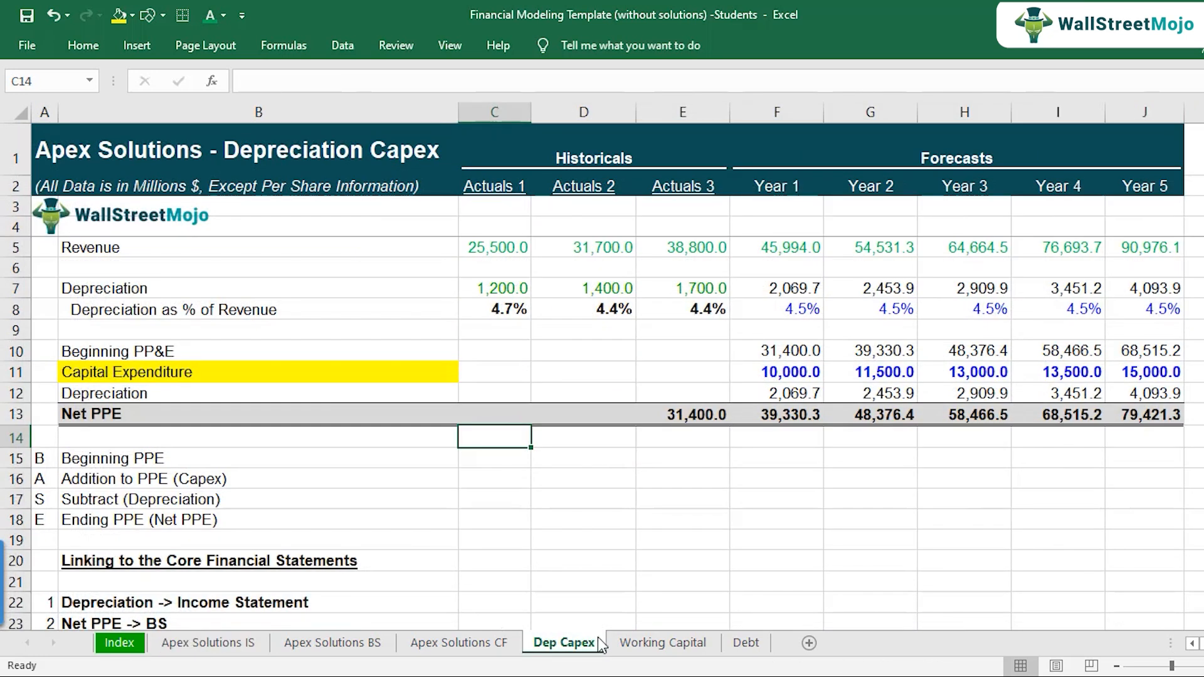
{"action": "left_click", "coordinate": [332, 643]}
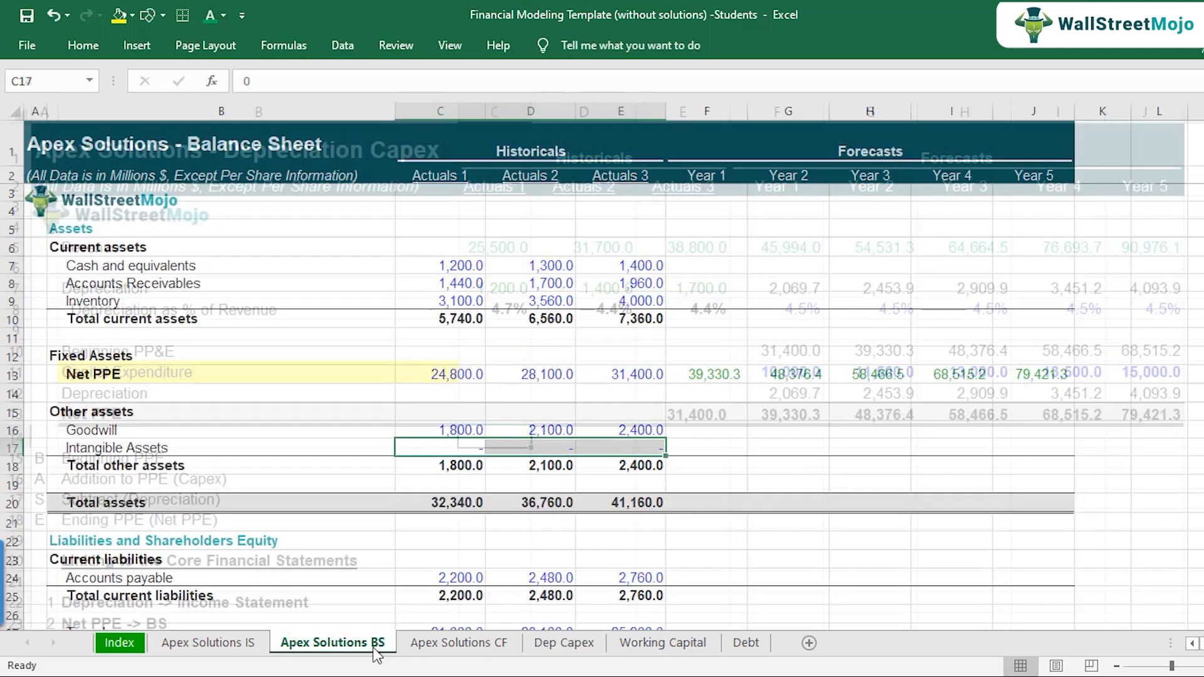
{"action": "left_click", "coordinate": [220, 320]}
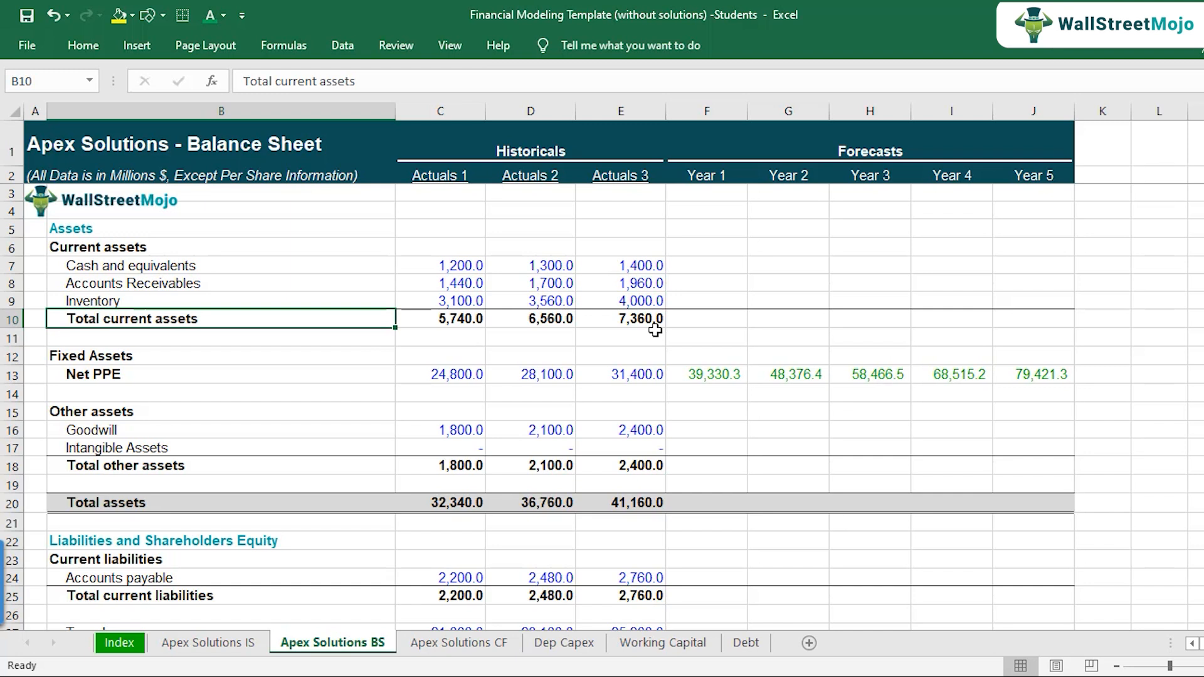
Step: Examine the Working Capital sheet's layout and its accounts receivables, inventory and accounts payable lines
{"action": "left_click", "coordinate": [643, 645]}
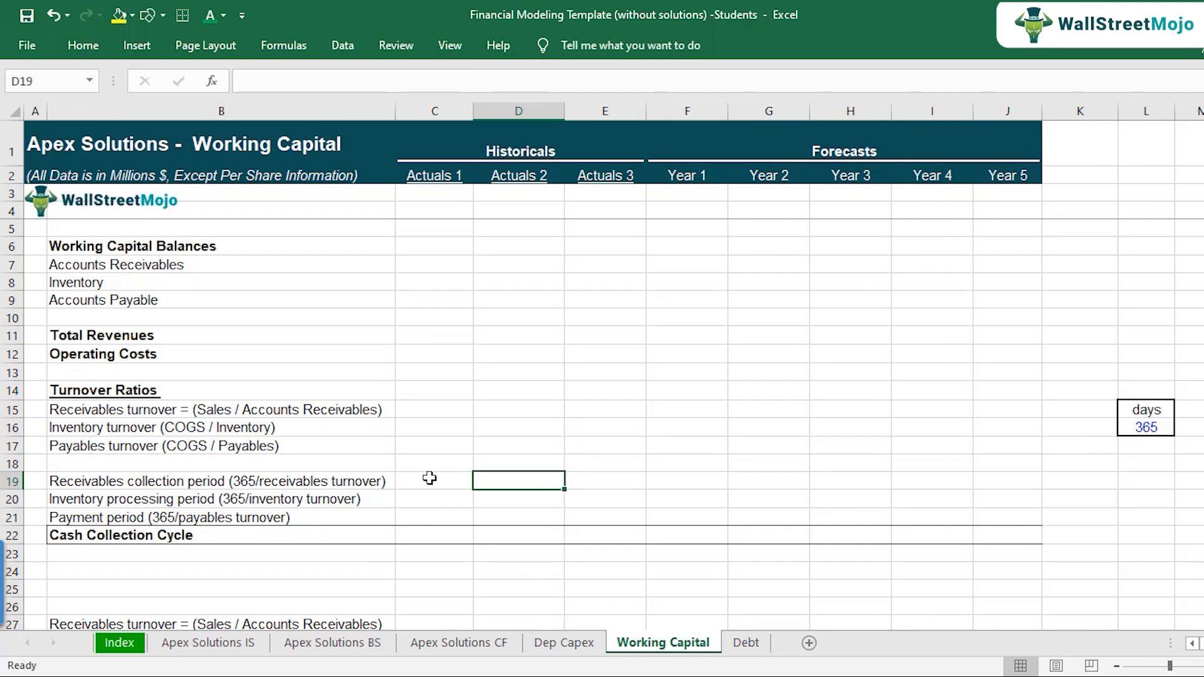
{"action": "scroll", "coordinate": [429, 479], "scroll_direction": "up", "scroll_amount": 1}
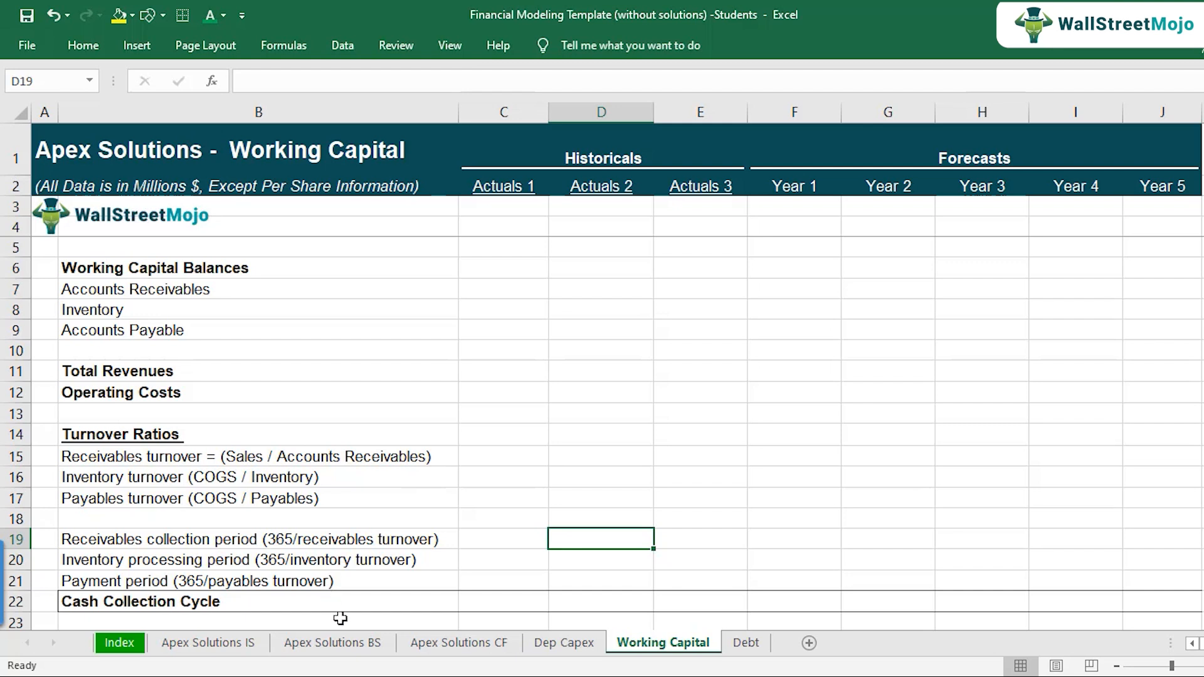
{"action": "left_click", "coordinate": [160, 293]}
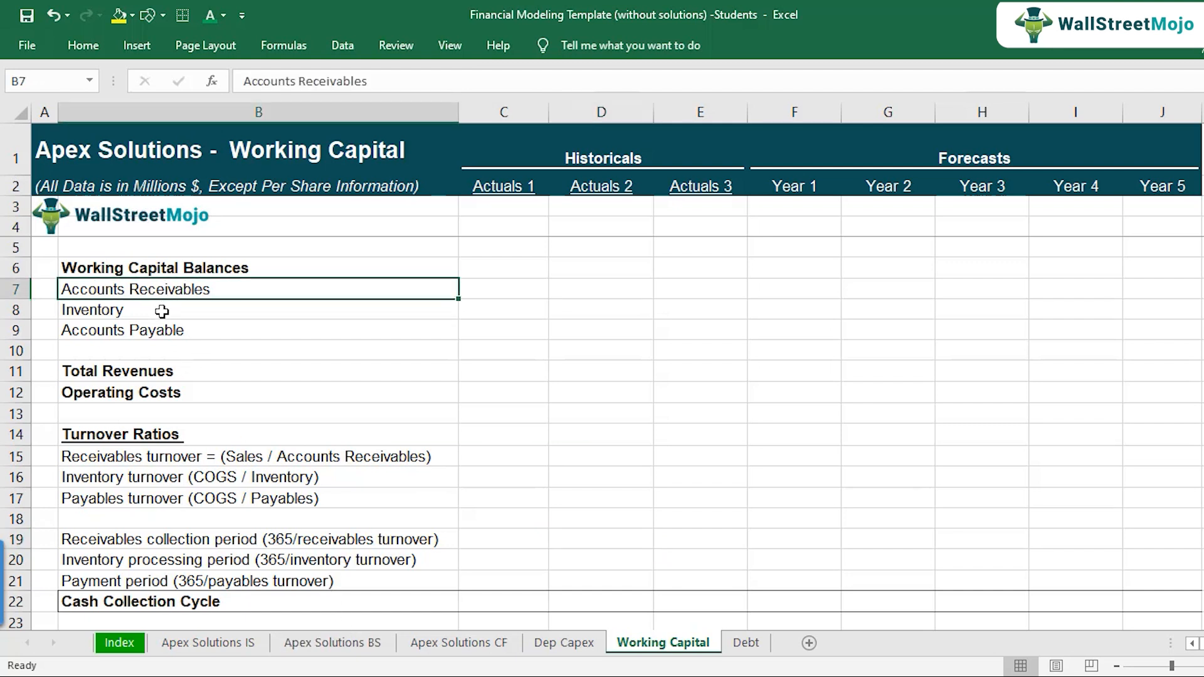
{"action": "left_click", "coordinate": [162, 311]}
{"action": "left_click", "coordinate": [177, 332]}
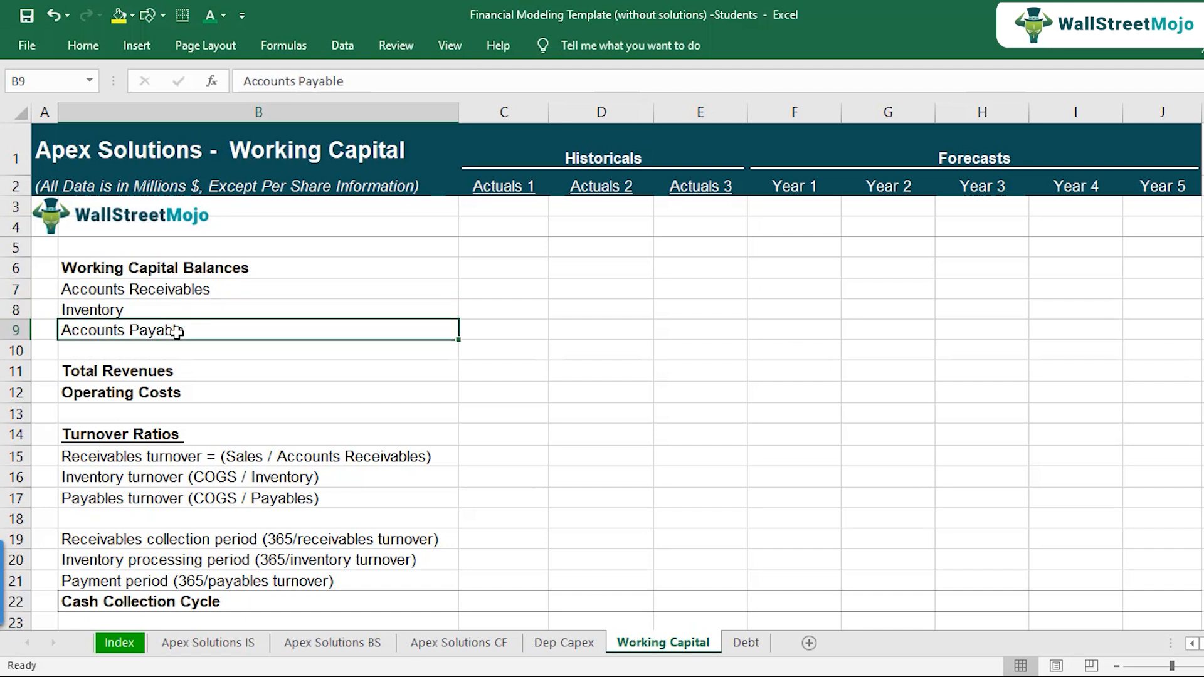
Step: Check the balance sheet's historical receivables, inventory and payables and its empty receivables and inventory forecasts, and return to the Working Capital sheet
{"action": "left_click", "coordinate": [359, 643]}
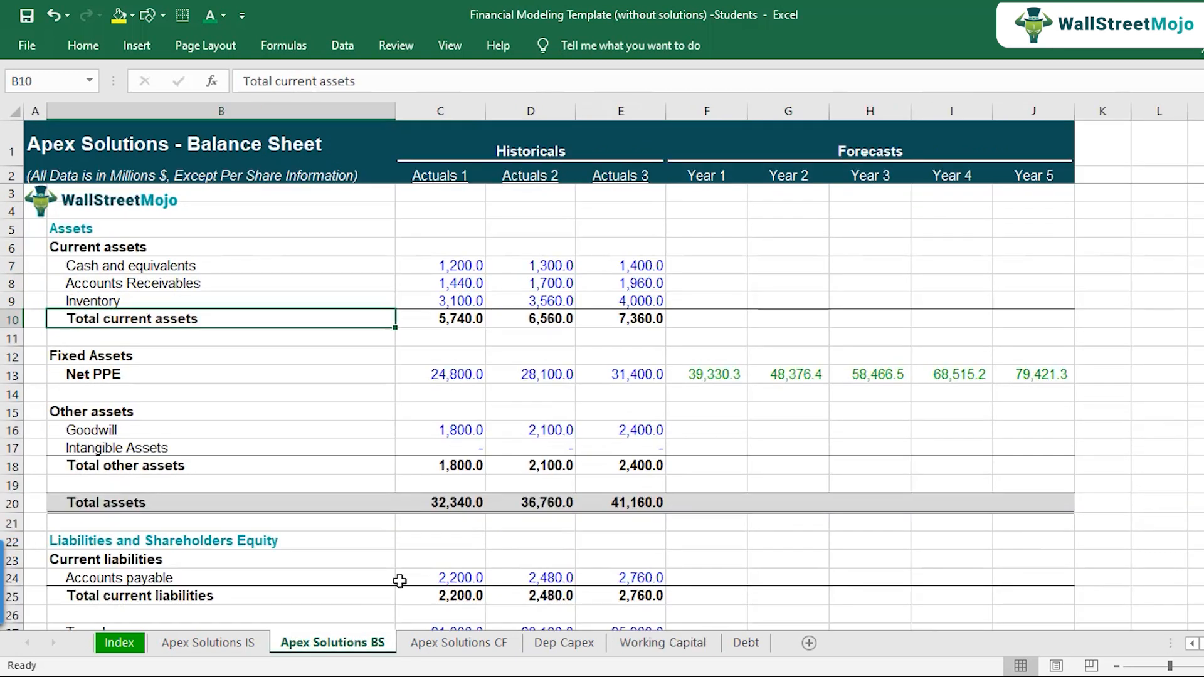
{"action": "left_click_drag", "start_coordinate": [442, 285], "coordinate": [632, 301]}
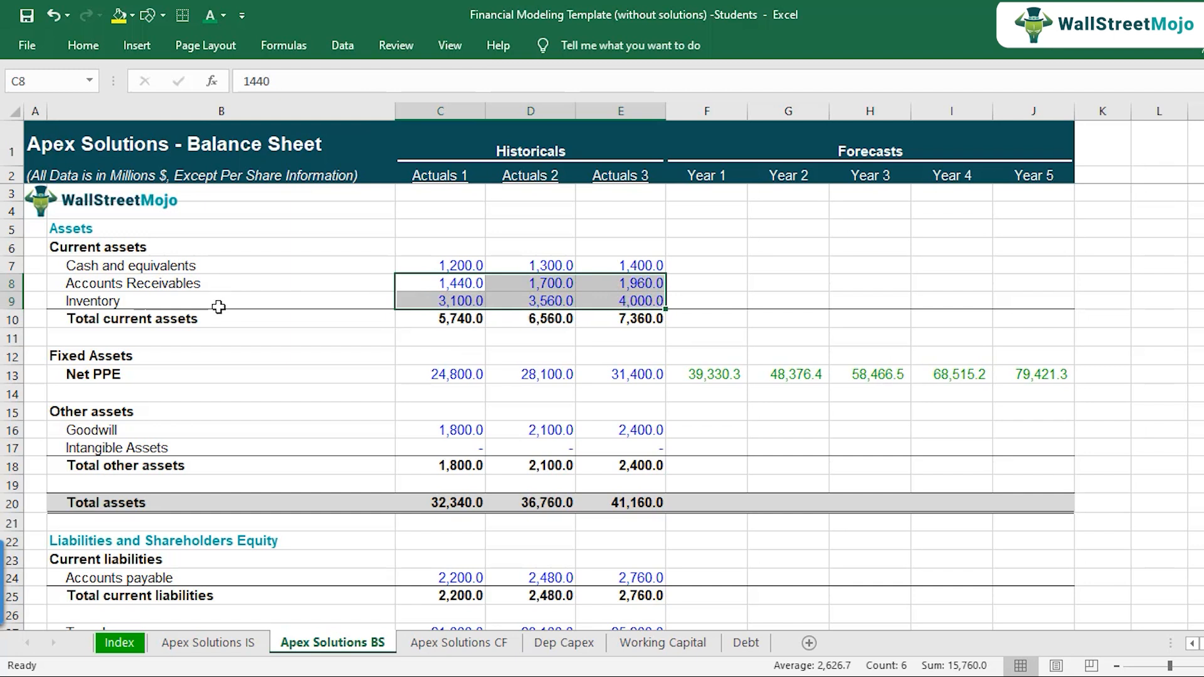
{"action": "scroll", "coordinate": [377, 470], "scroll_direction": "down", "scroll_amount": 1}
{"action": "left_click_drag", "start_coordinate": [445, 524], "coordinate": [636, 526]}
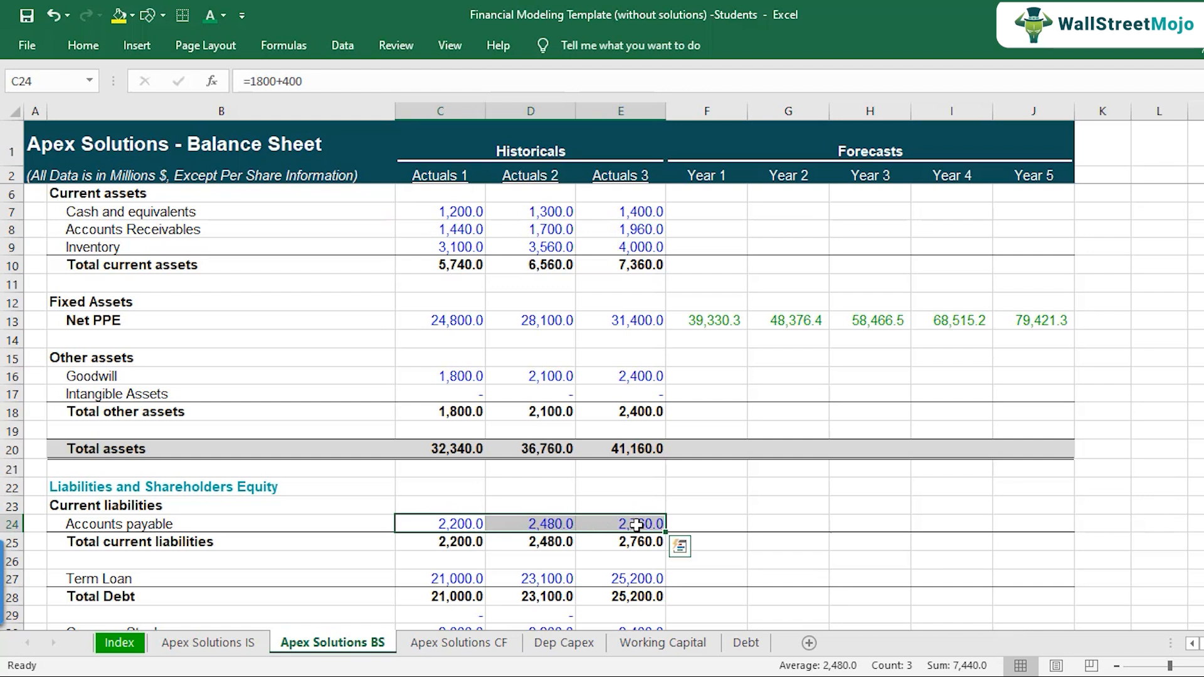
{"action": "scroll", "coordinate": [664, 465], "scroll_direction": "up", "scroll_amount": 1}
{"action": "left_click_drag", "start_coordinate": [678, 285], "coordinate": [1029, 301]}
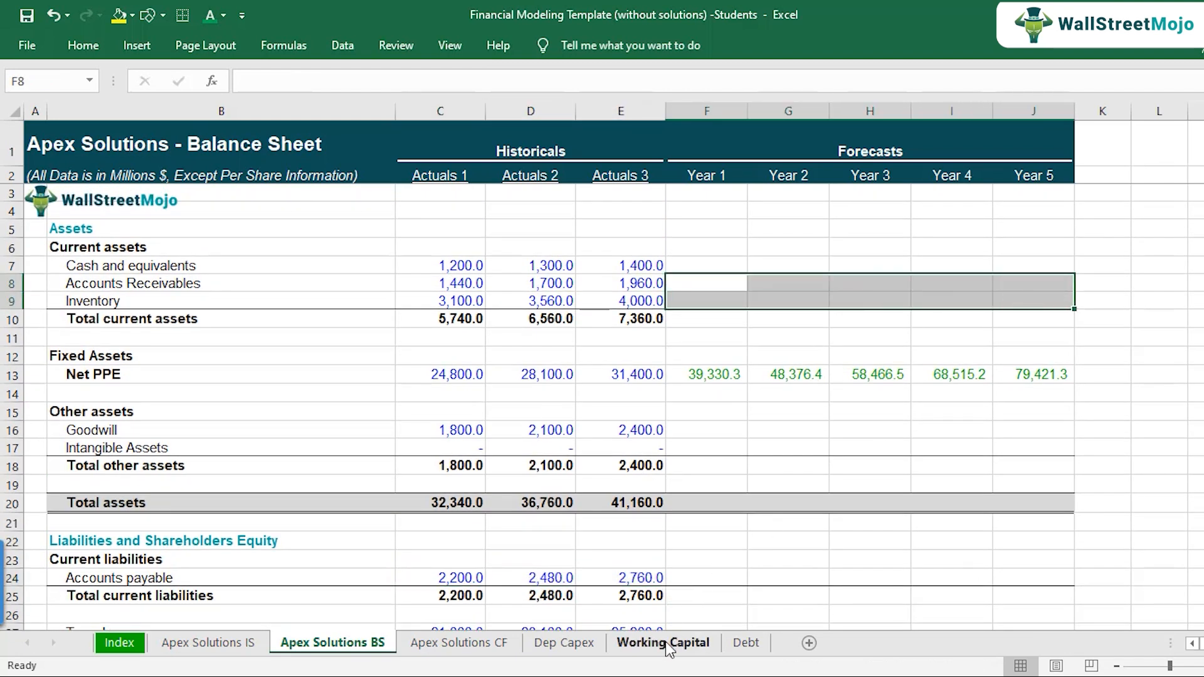
{"action": "left_click", "coordinate": [668, 643]}
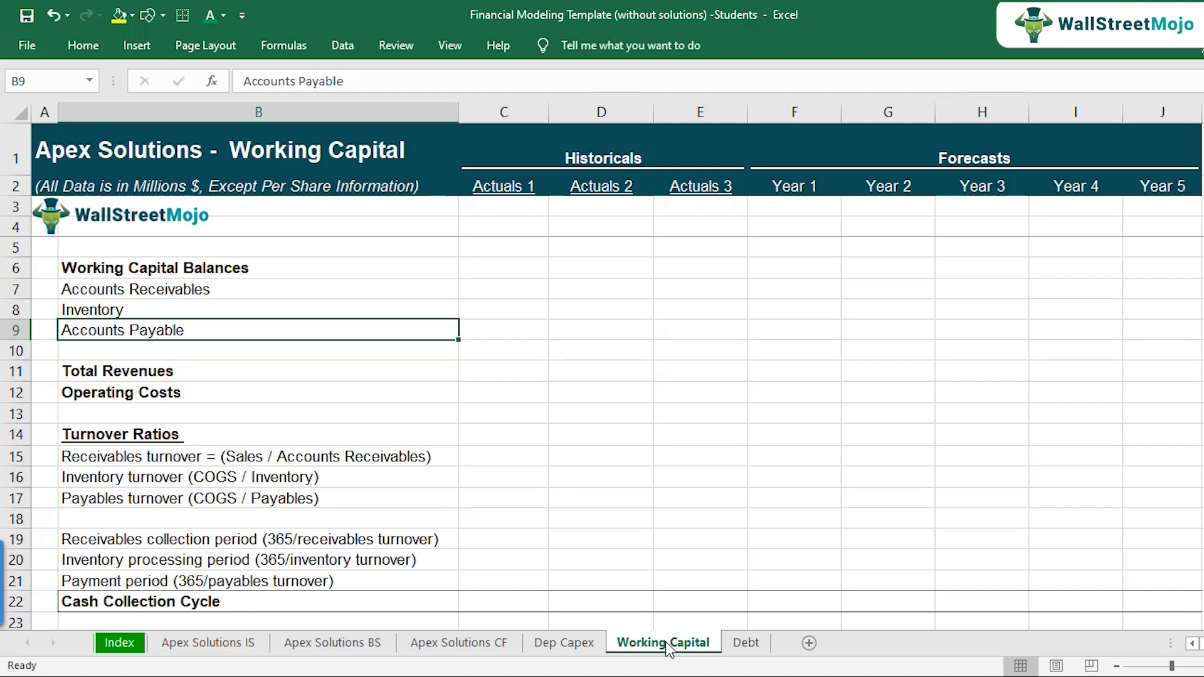
{"action": "key", "text": "Up"}
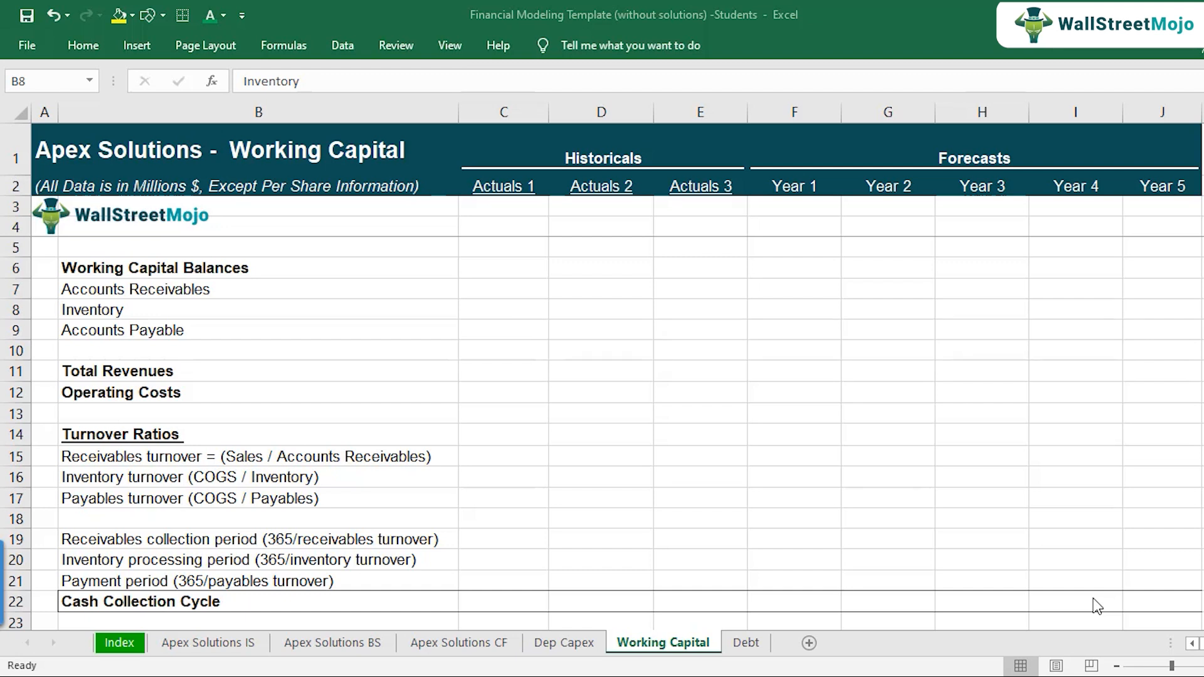
Step: Compare the Actuals 1 total current assets with total current liabilities on the balance sheet
{"action": "left_click", "coordinate": [375, 644]}
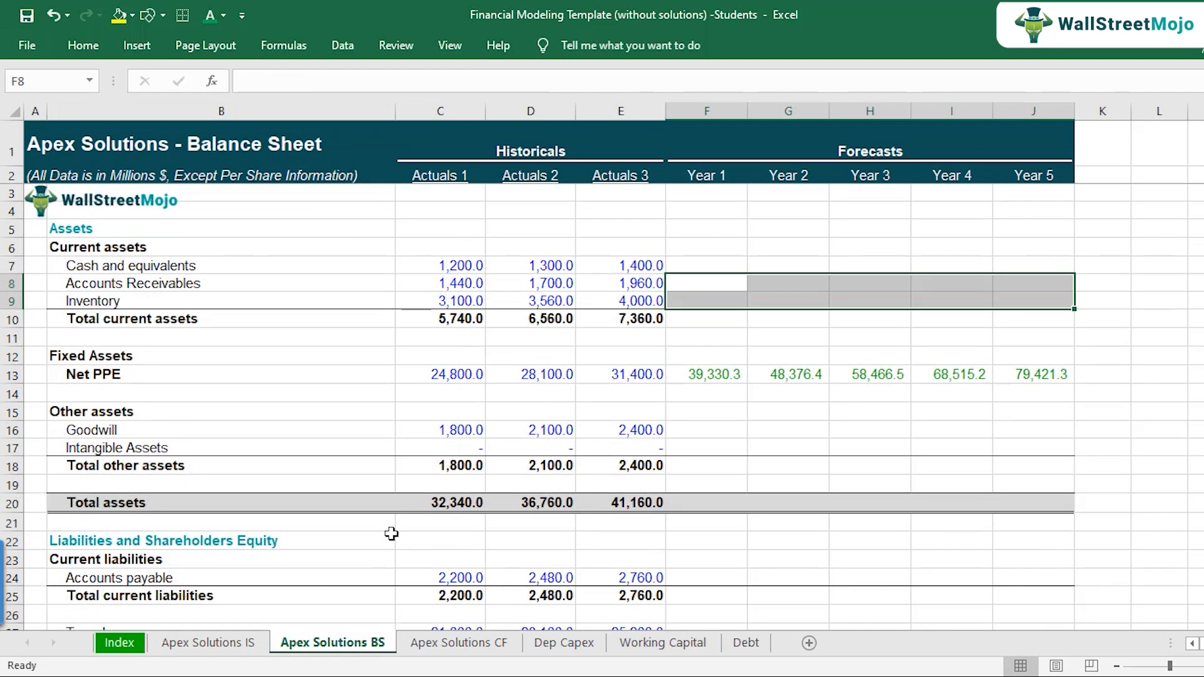
{"action": "left_click", "coordinate": [438, 320]}
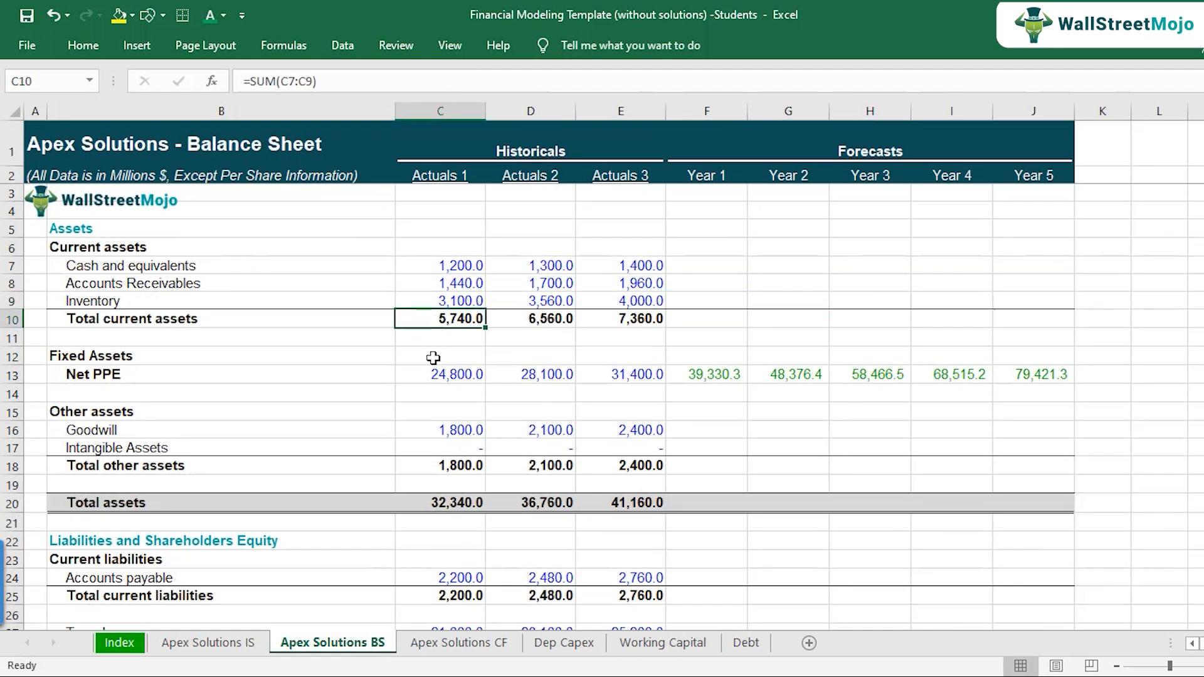
{"action": "left_click", "coordinate": [149, 322]}
{"action": "left_click", "coordinate": [437, 317]}
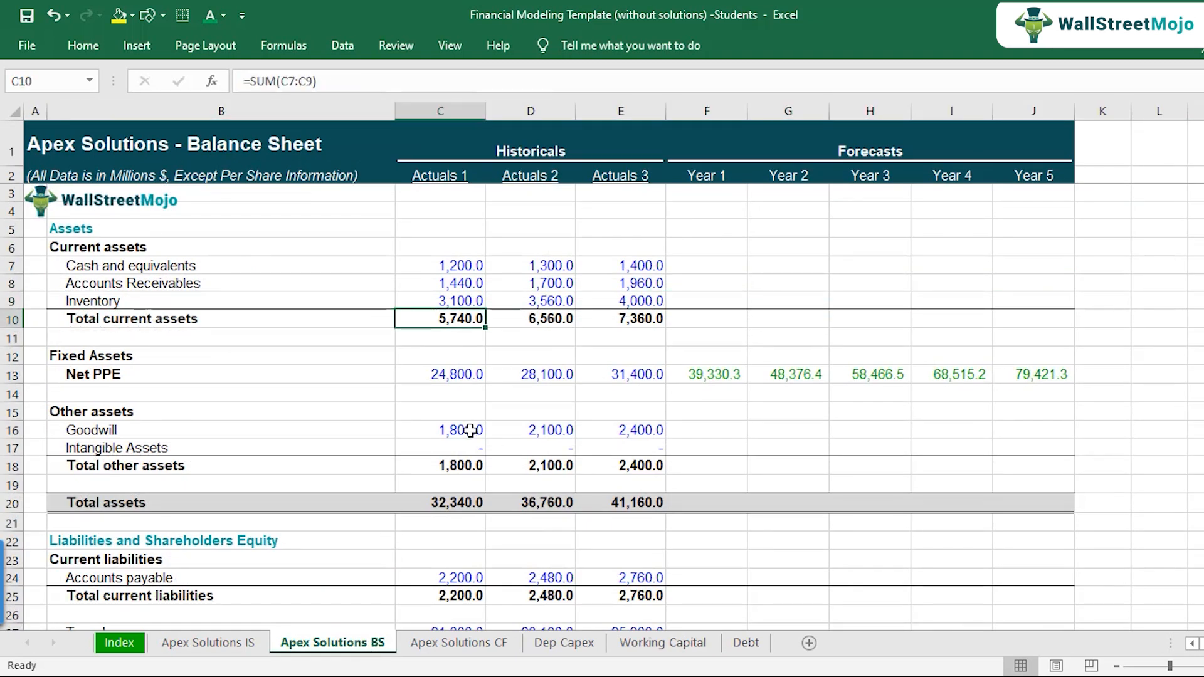
{"action": "scroll", "coordinate": [471, 431], "scroll_direction": "down", "scroll_amount": 1}
{"action": "left_click", "coordinate": [385, 540]}
{"action": "left_click", "coordinate": [476, 540]}
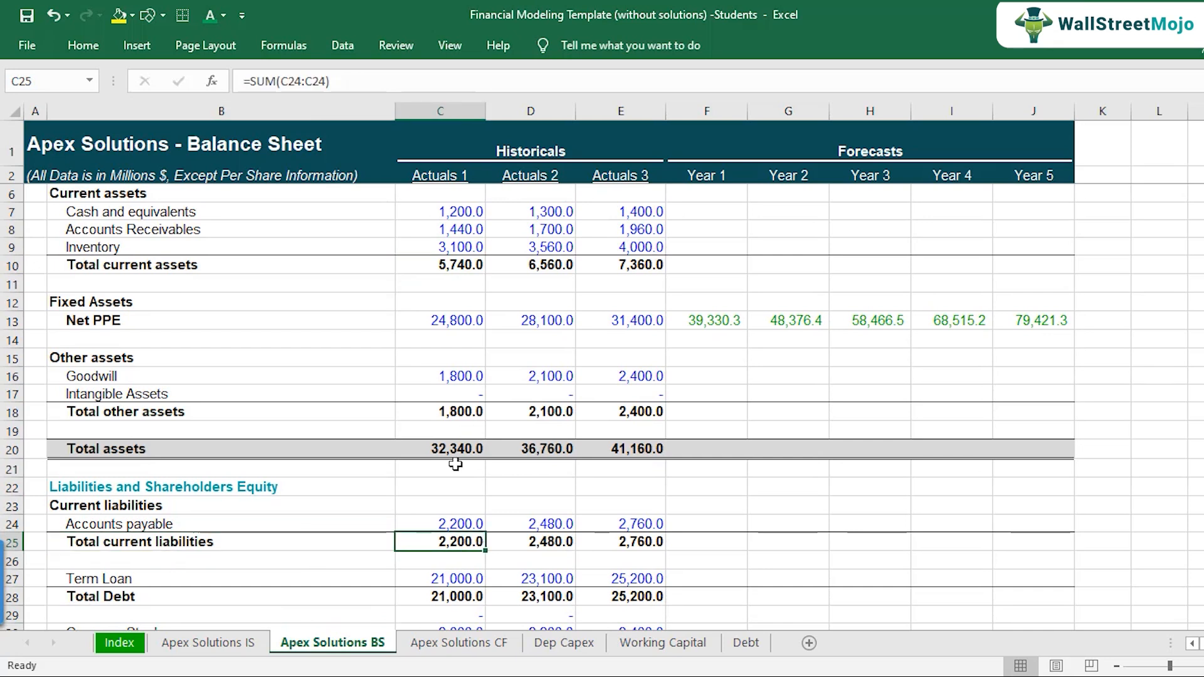
{"action": "left_click", "coordinate": [461, 265]}
{"action": "left_click", "coordinate": [459, 540]}
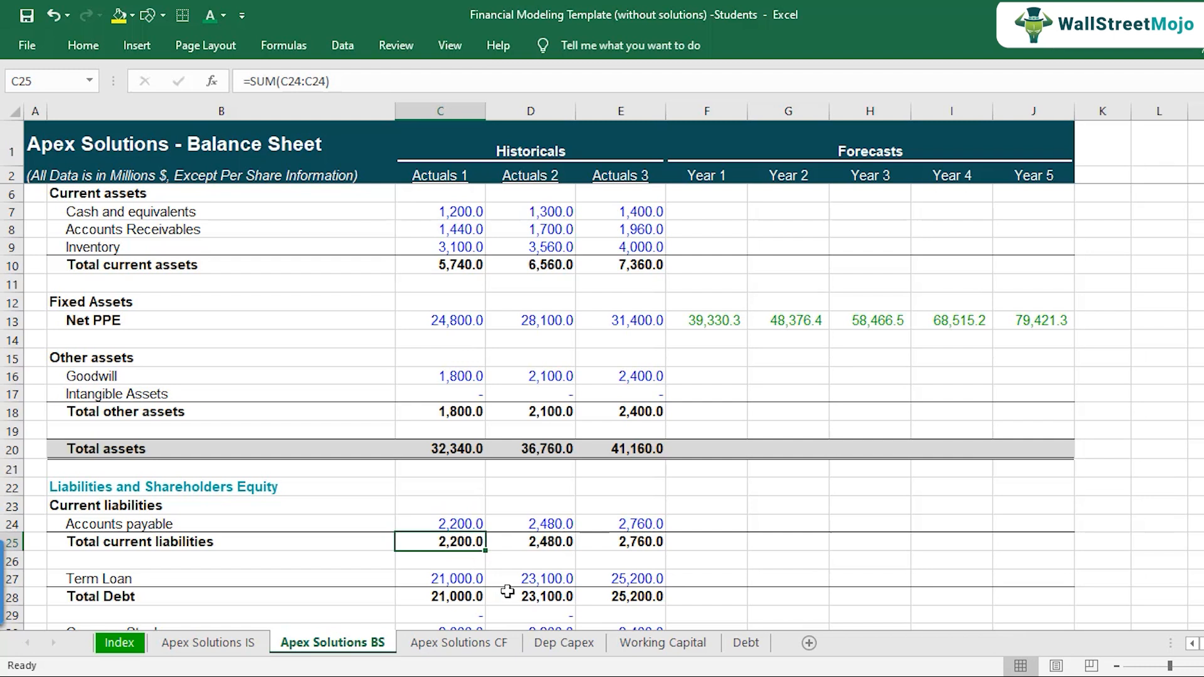
Step: Inspect the current ratio formulas for Actuals 1 and Actuals 3 in the balance sheet's Liquidity Ratio section
{"action": "scroll", "coordinate": [398, 497], "scroll_direction": "down", "scroll_amount": 6}
{"action": "left_click", "coordinate": [212, 487]}
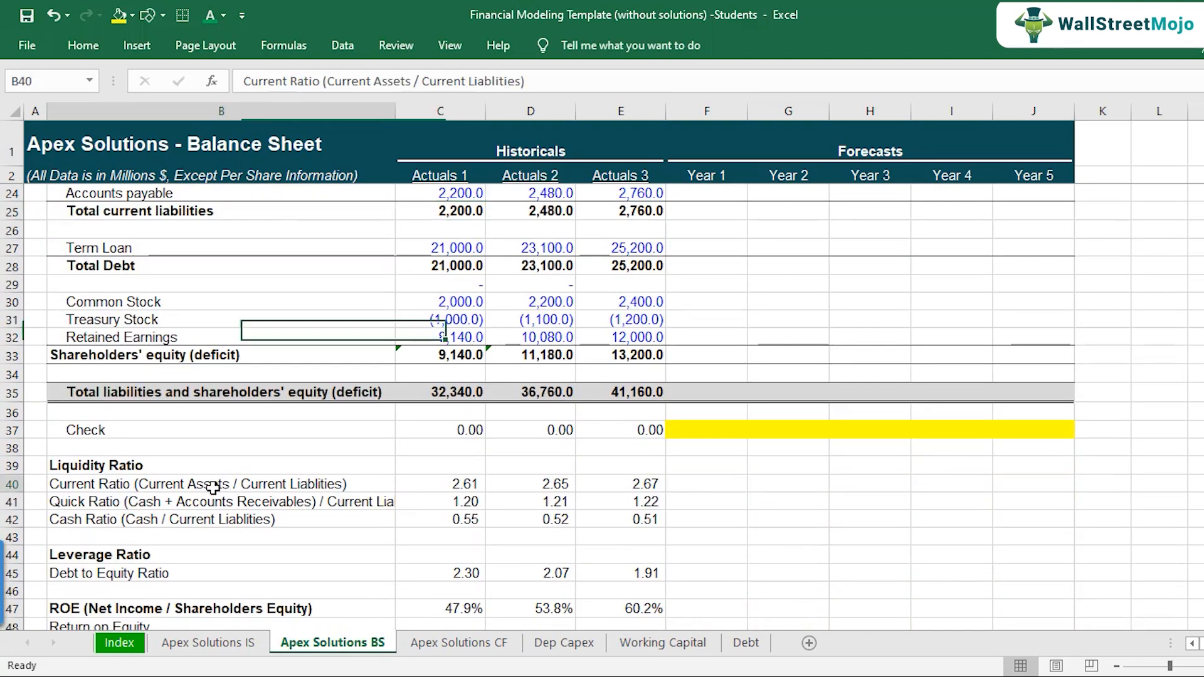
{"action": "left_click", "coordinate": [449, 484]}
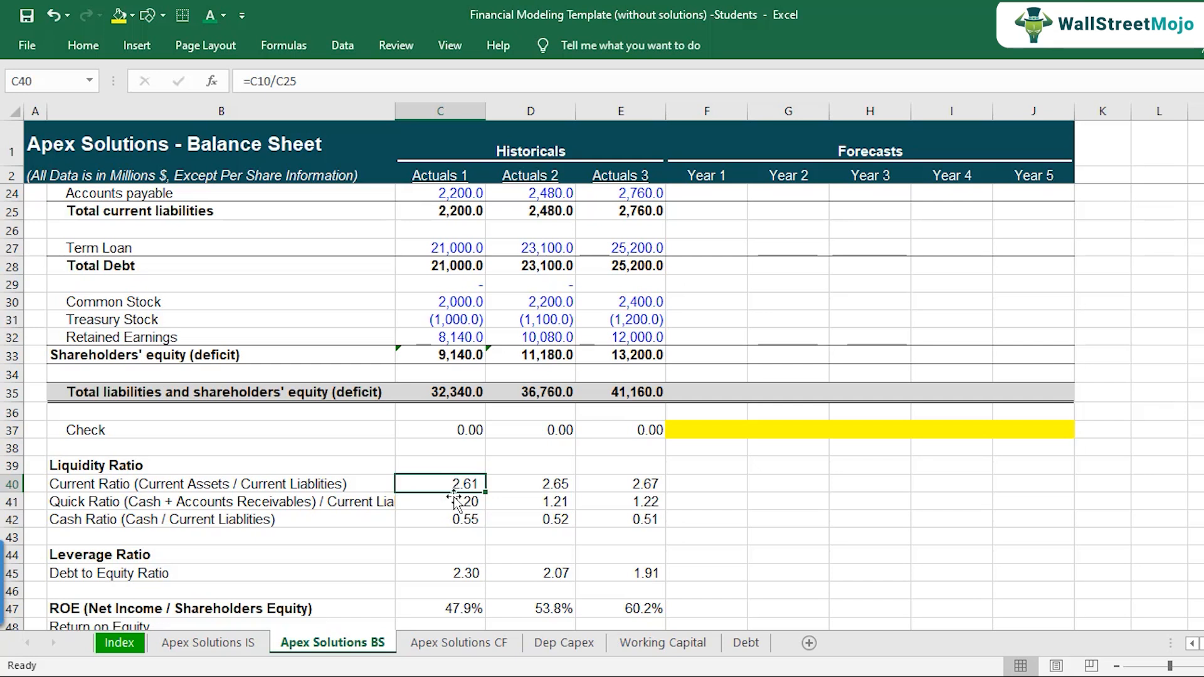
{"action": "left_click", "coordinate": [627, 481]}
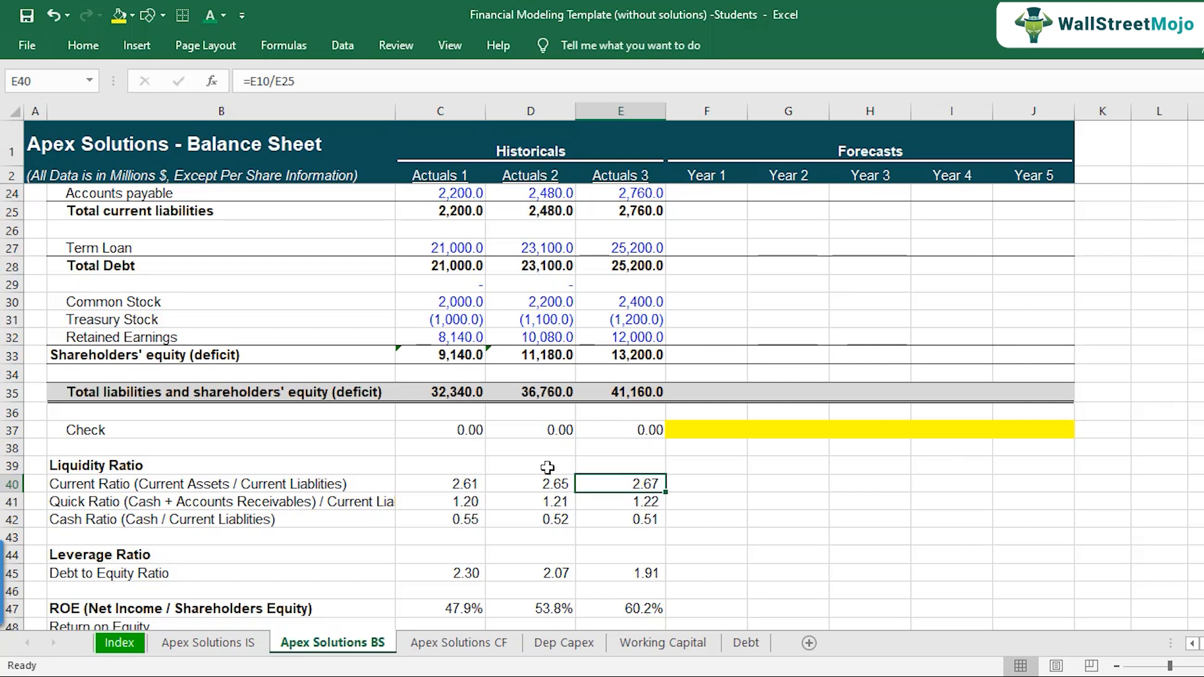
Step: Compare the balance sheet's historical cash and equivalents row with the receivables, inventory and payables lines listed on the Working Capital sheet
{"action": "scroll", "coordinate": [548, 467], "scroll_direction": "up", "scroll_amount": 7}
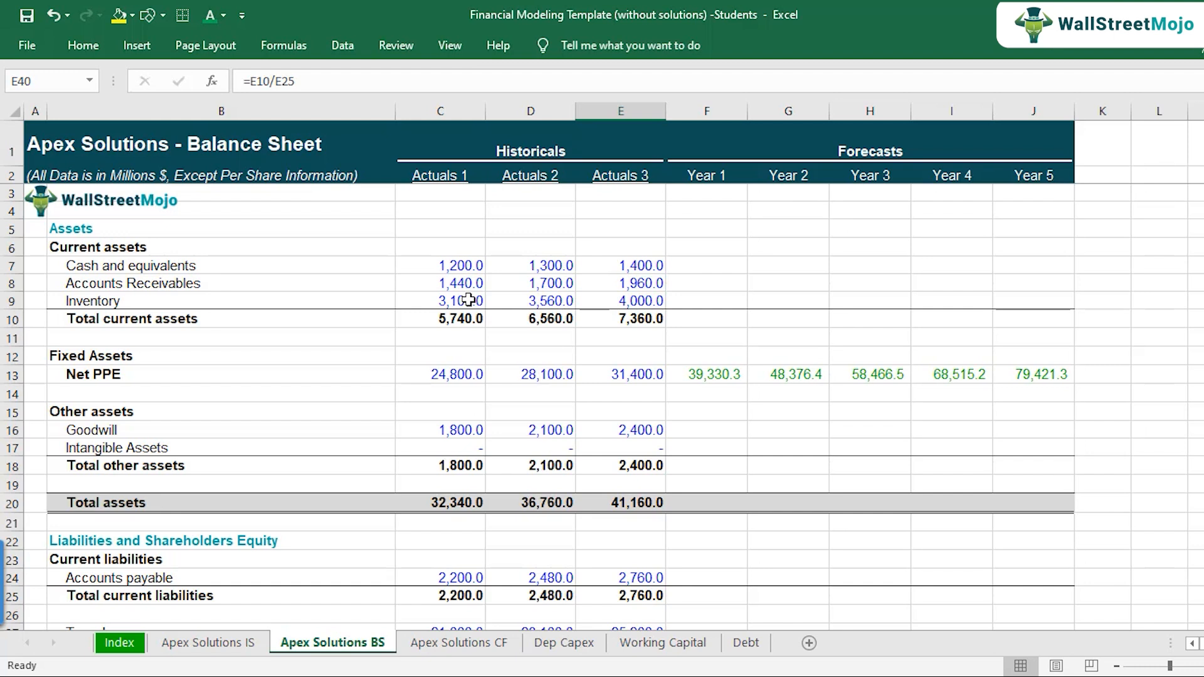
{"action": "left_click_drag", "start_coordinate": [150, 269], "coordinate": [617, 266]}
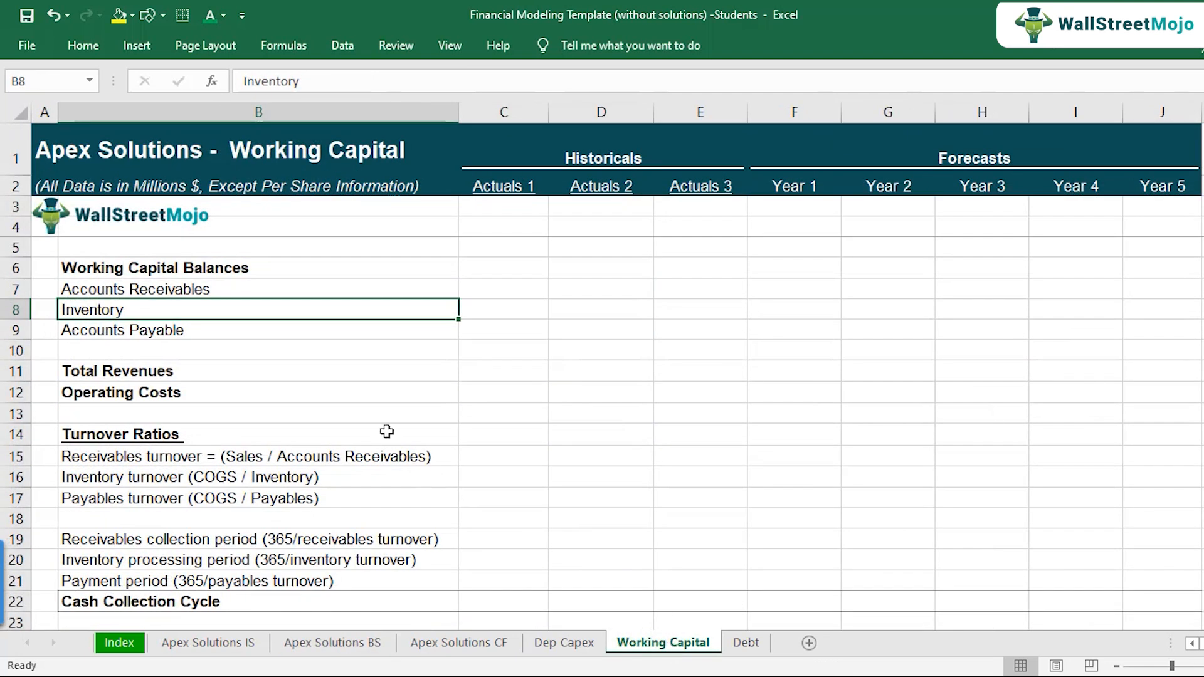
{"action": "left_click_drag", "start_coordinate": [237, 290], "coordinate": [243, 333]}
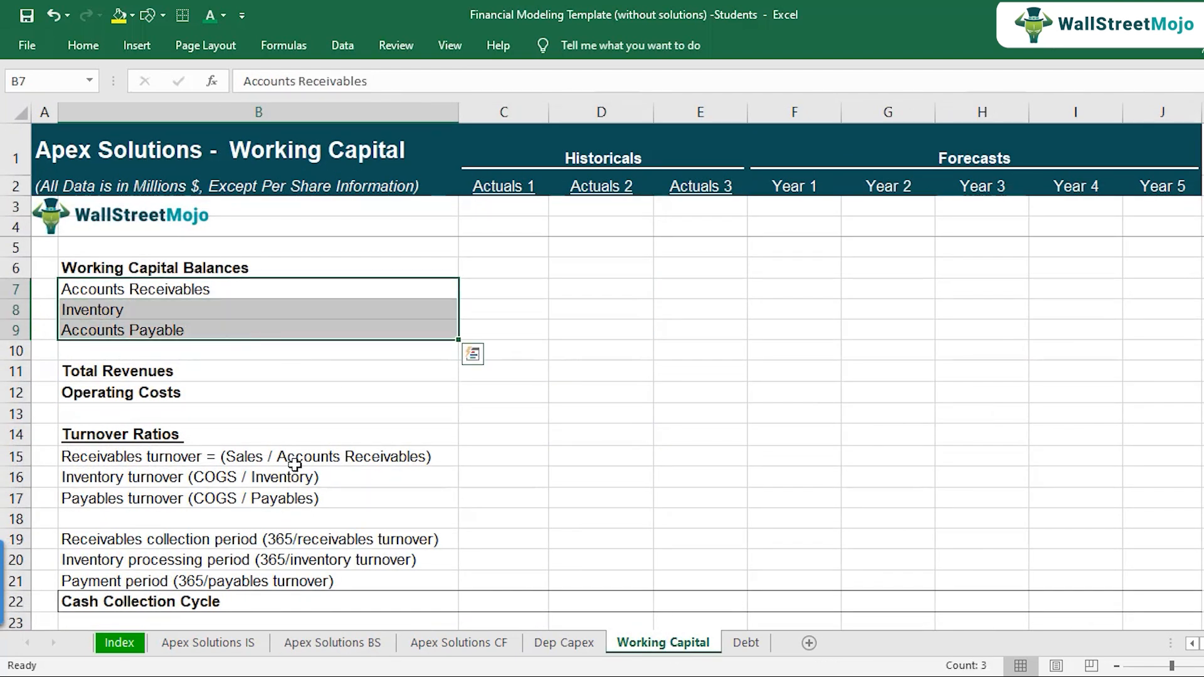
{"action": "scroll", "coordinate": [292, 463], "scroll_direction": "down", "scroll_amount": 4}
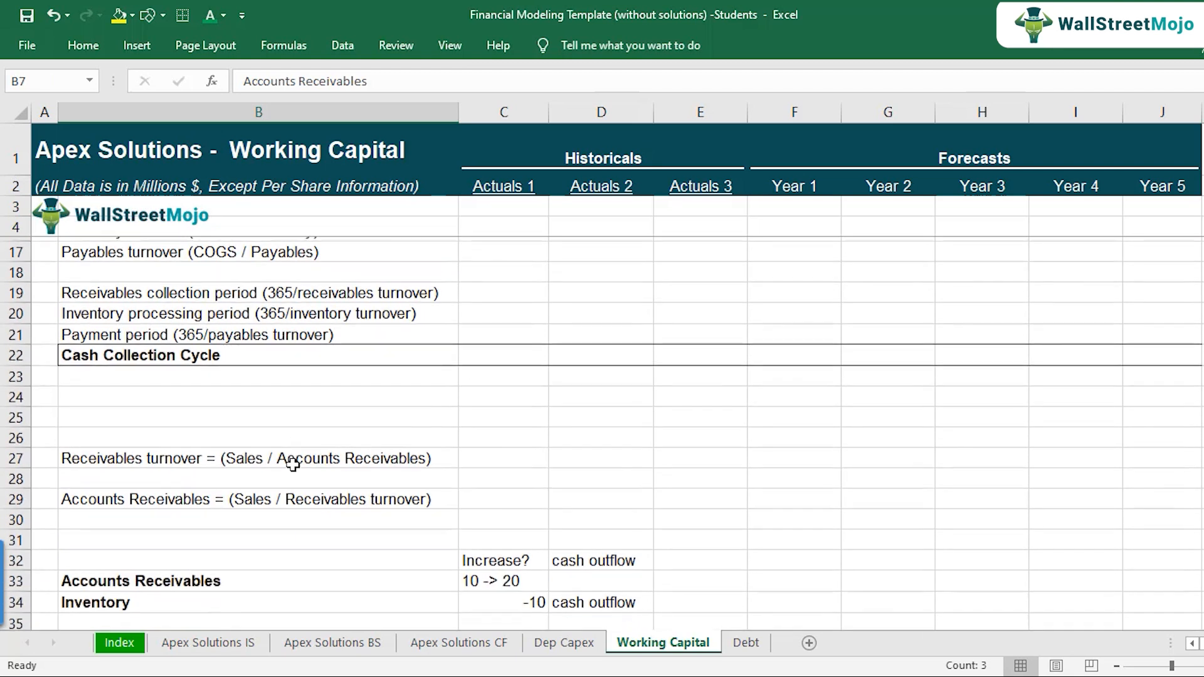
{"action": "scroll", "coordinate": [293, 463], "scroll_direction": "up", "scroll_amount": 4}
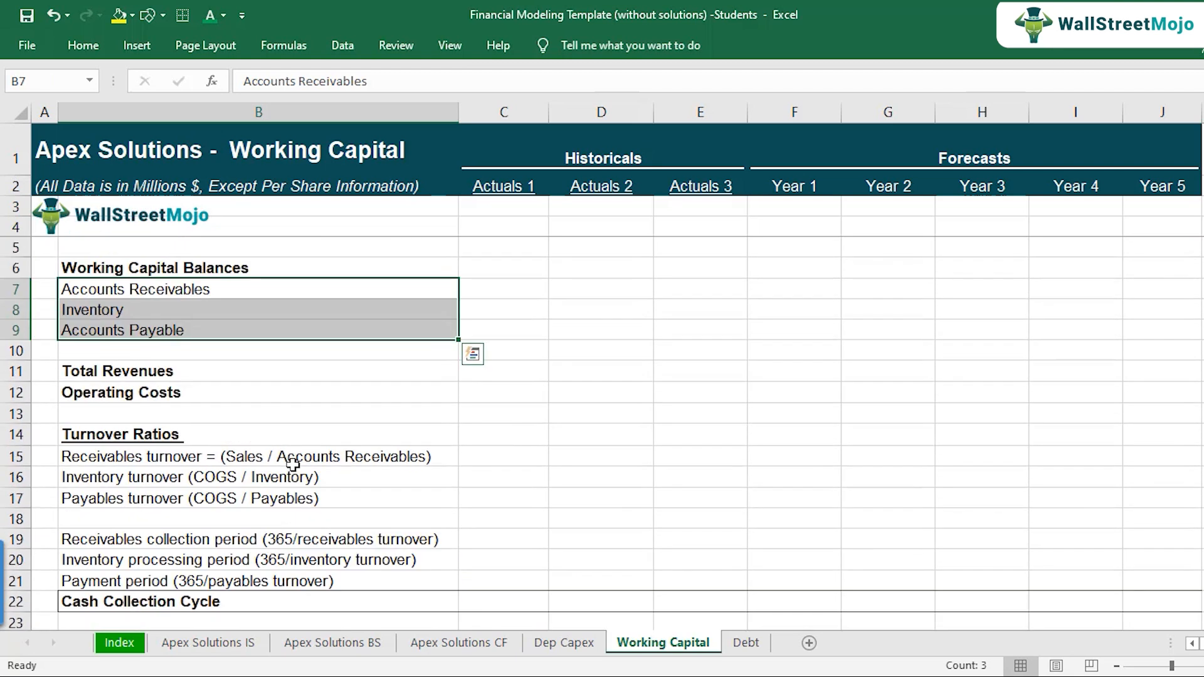
{"action": "left_click", "coordinate": [311, 646]}
{"action": "left_click_drag", "start_coordinate": [223, 268], "coordinate": [623, 268]}
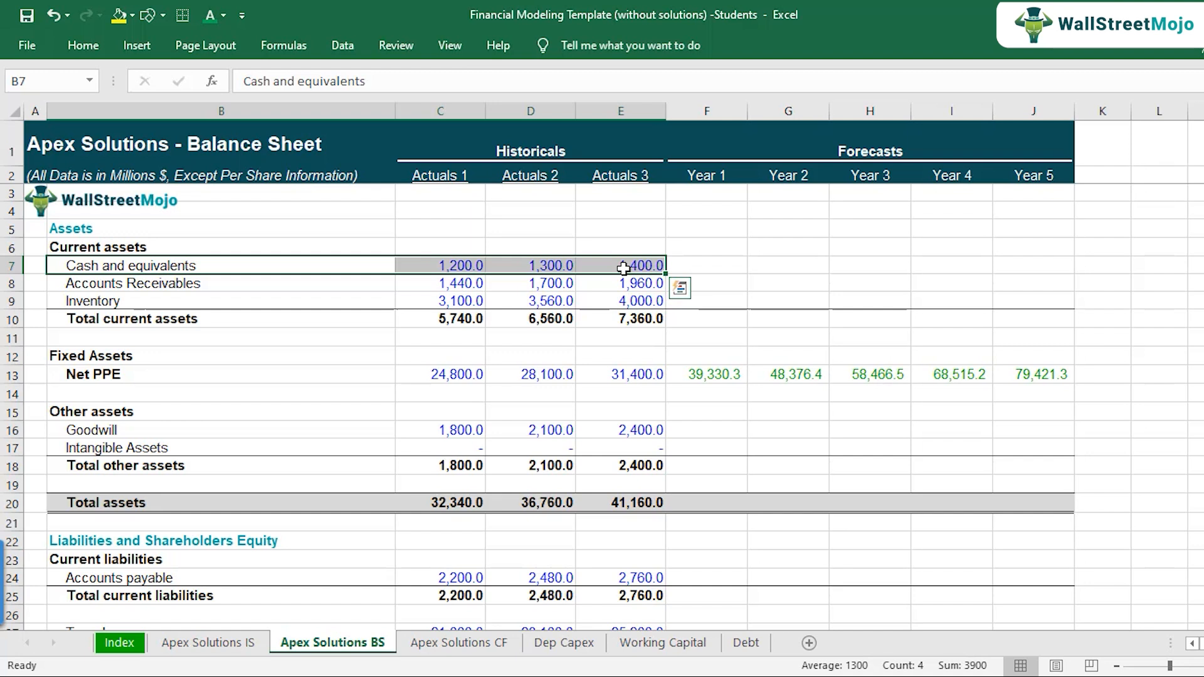
Step: Check the Ending Cash Balance row on the cash flow sheet against the balance sheet's Year 1 to Year 5 cash and equivalents cells
{"action": "left_click", "coordinate": [465, 643]}
{"action": "scroll", "coordinate": [740, 432], "scroll_direction": "down", "scroll_amount": 3}
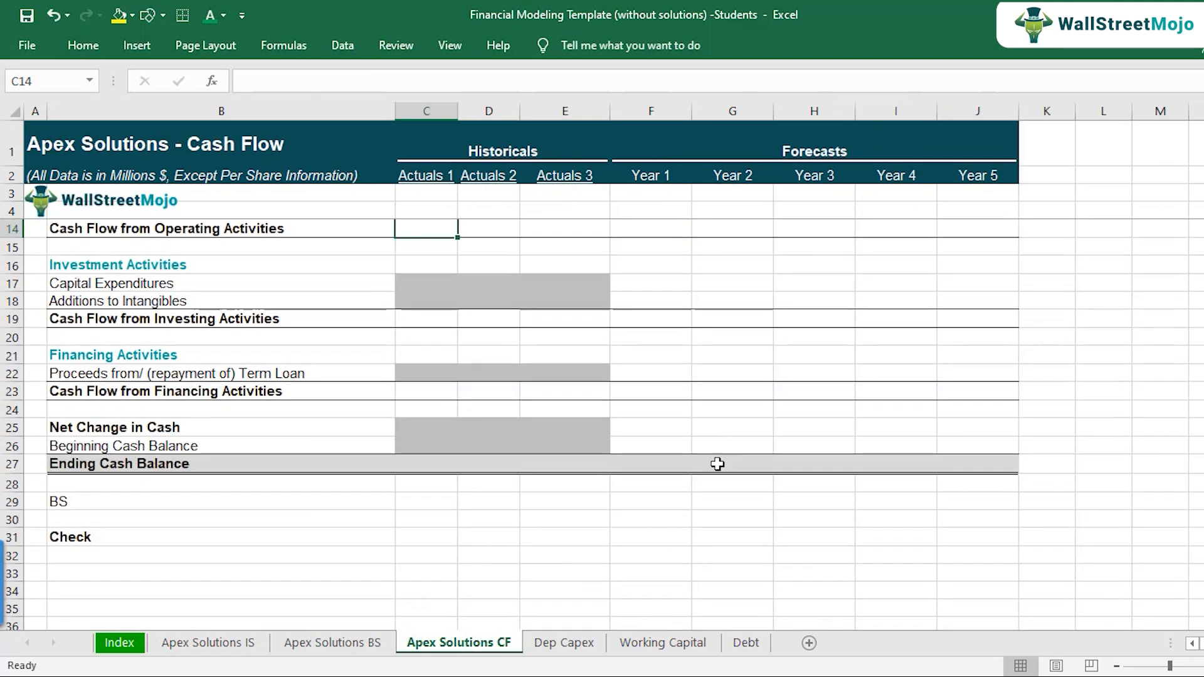
{"action": "left_click", "coordinate": [332, 643]}
{"action": "left_click_drag", "start_coordinate": [690, 265], "coordinate": [1027, 259]}
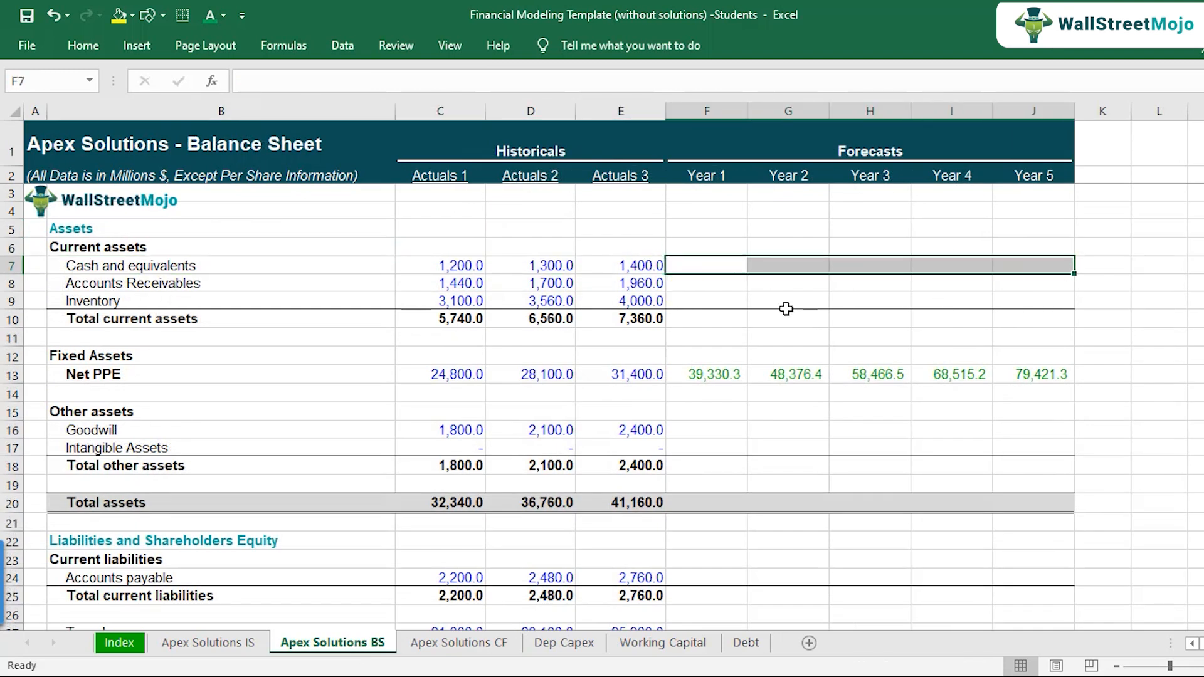
Step: Review the Accounts Receivables, Inventory and Accounts Payable lines under Working Capital Balances on the Working Capital sheet
{"action": "left_click", "coordinate": [683, 645]}
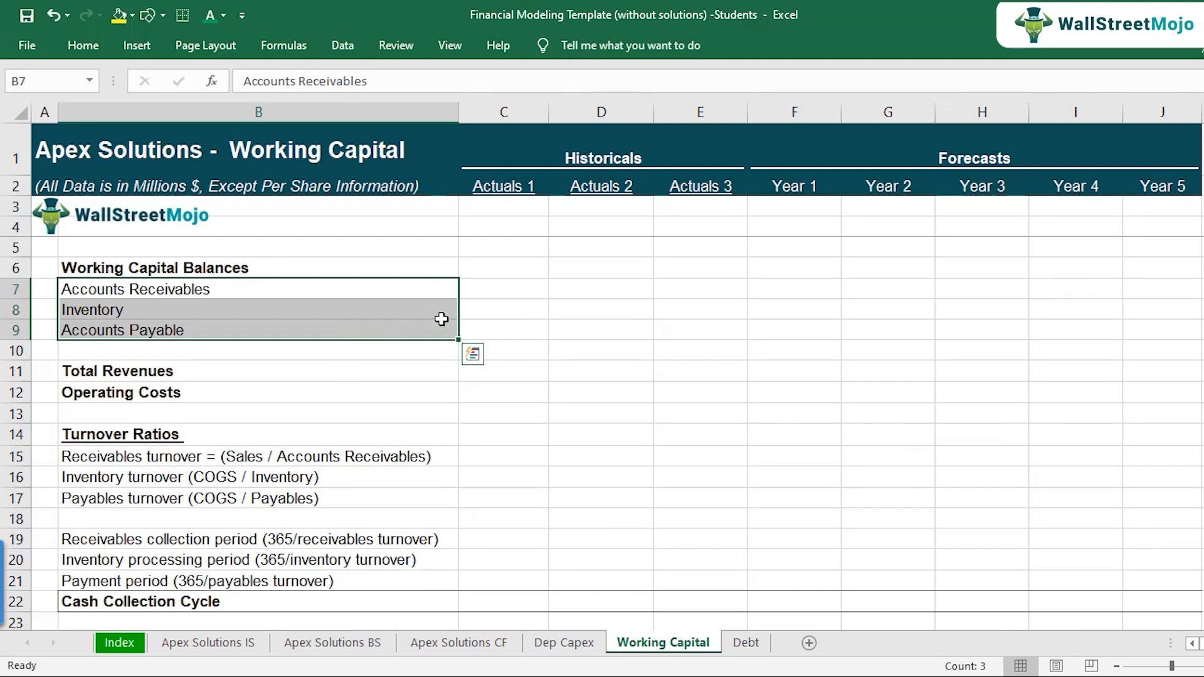
{"action": "left_click", "coordinate": [482, 289]}
{"action": "left_click", "coordinate": [306, 293]}
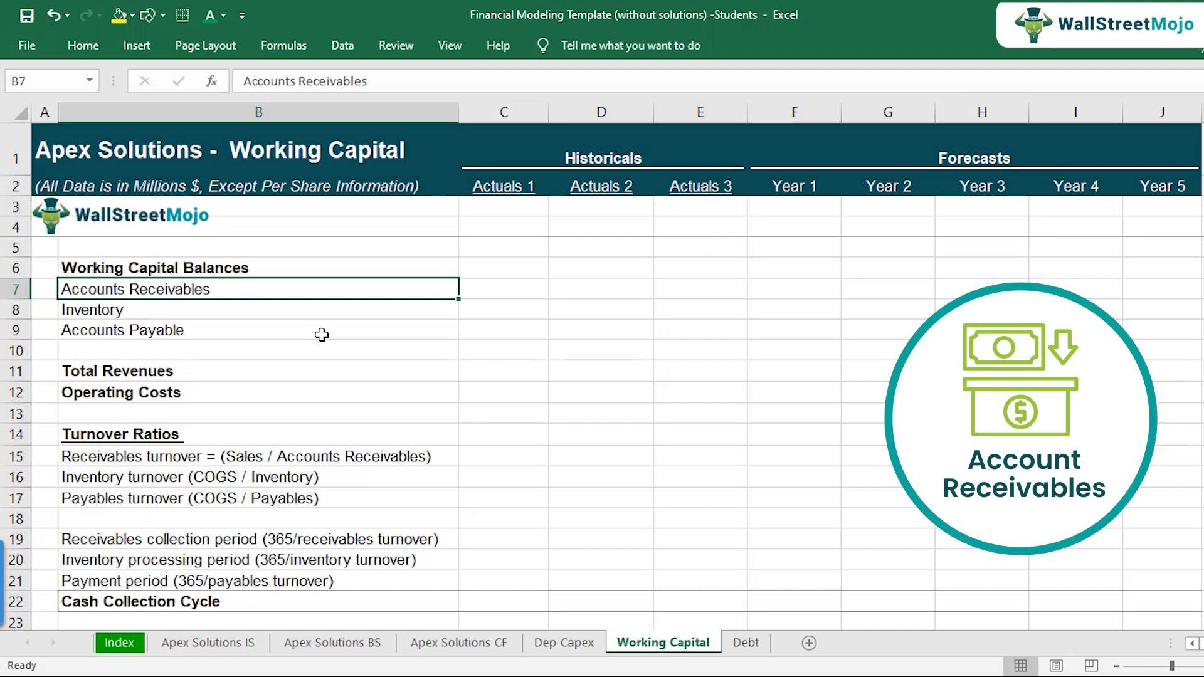
{"action": "key", "text": "Down"}
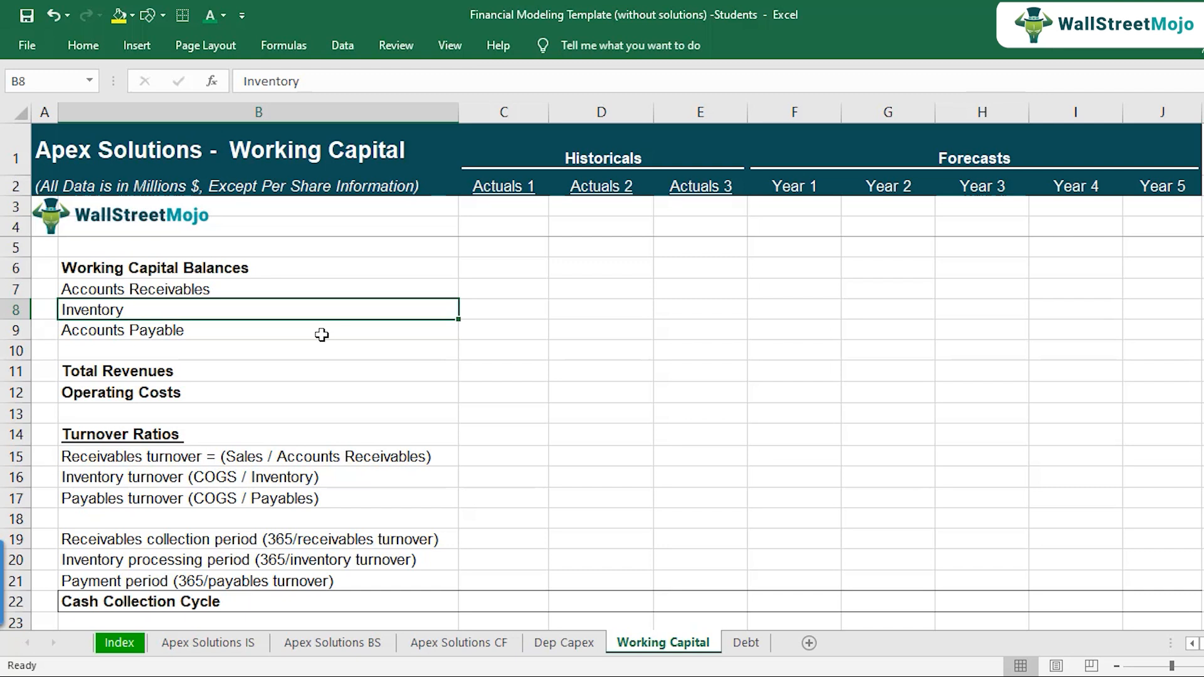
{"action": "left_click", "coordinate": [321, 335]}
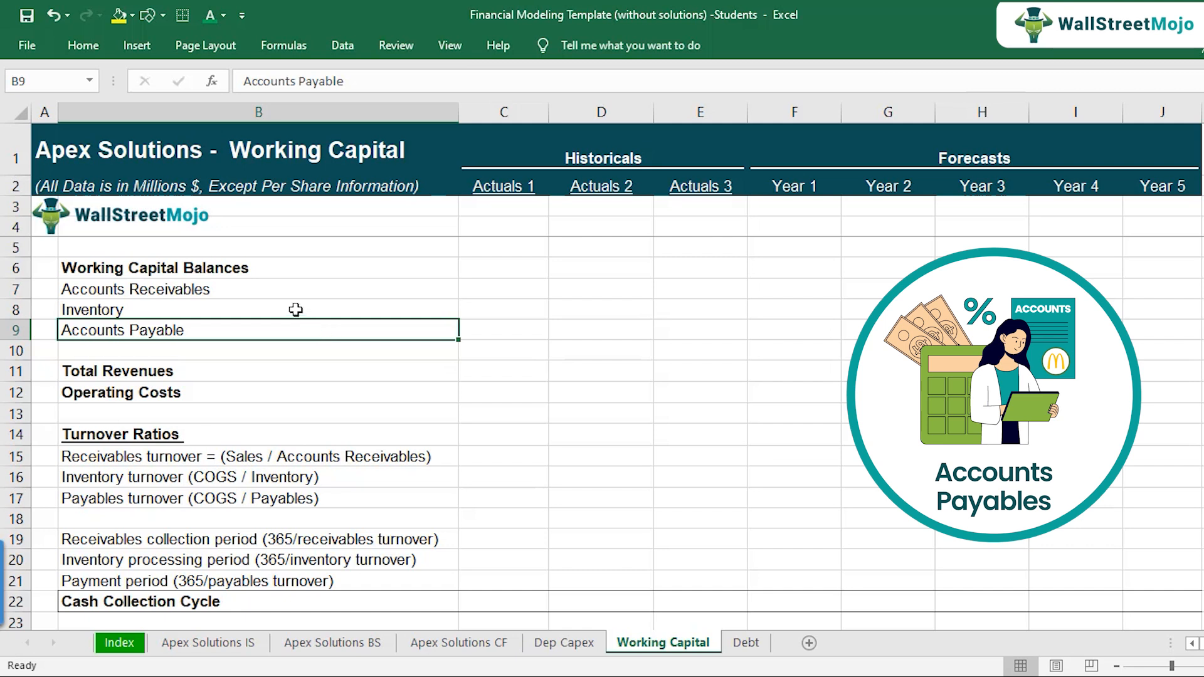
{"action": "left_click", "coordinate": [276, 286]}
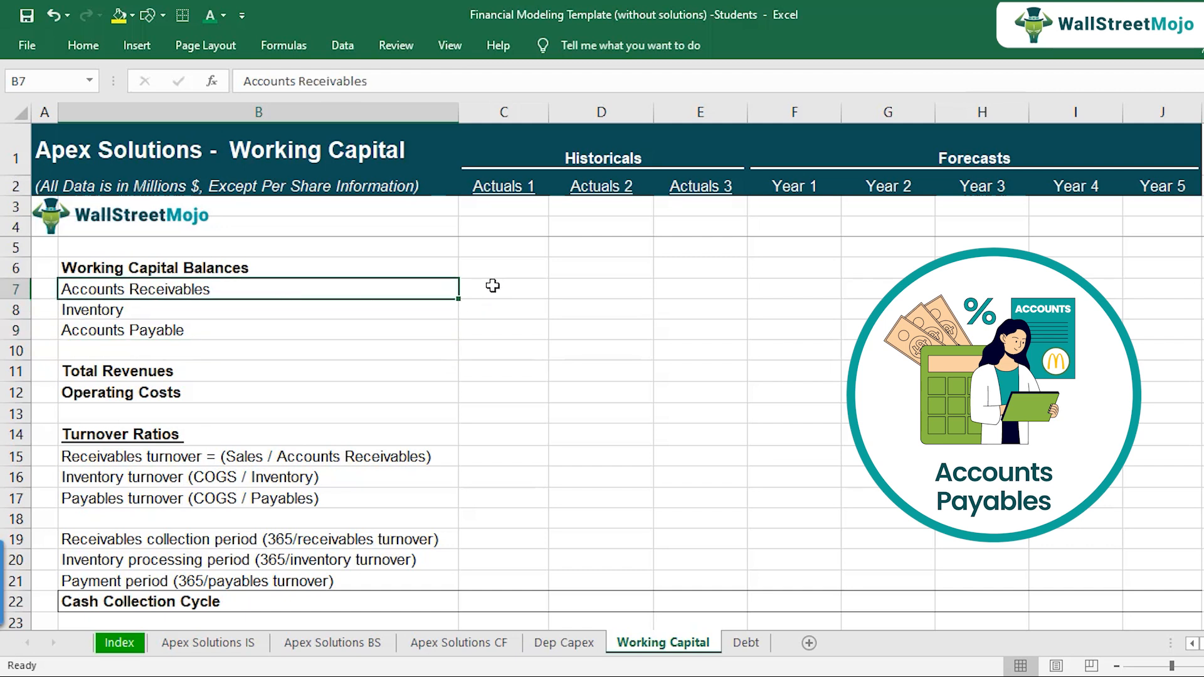
{"action": "left_click", "coordinate": [258, 334]}
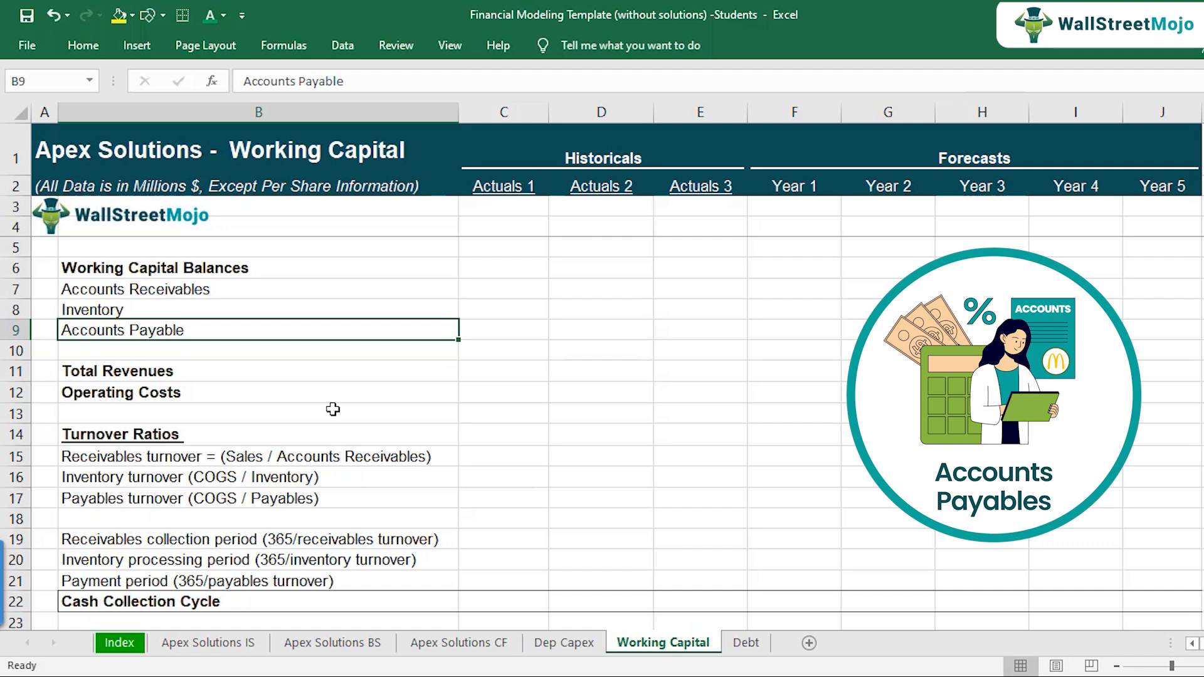
{"action": "key", "text": "Right"}
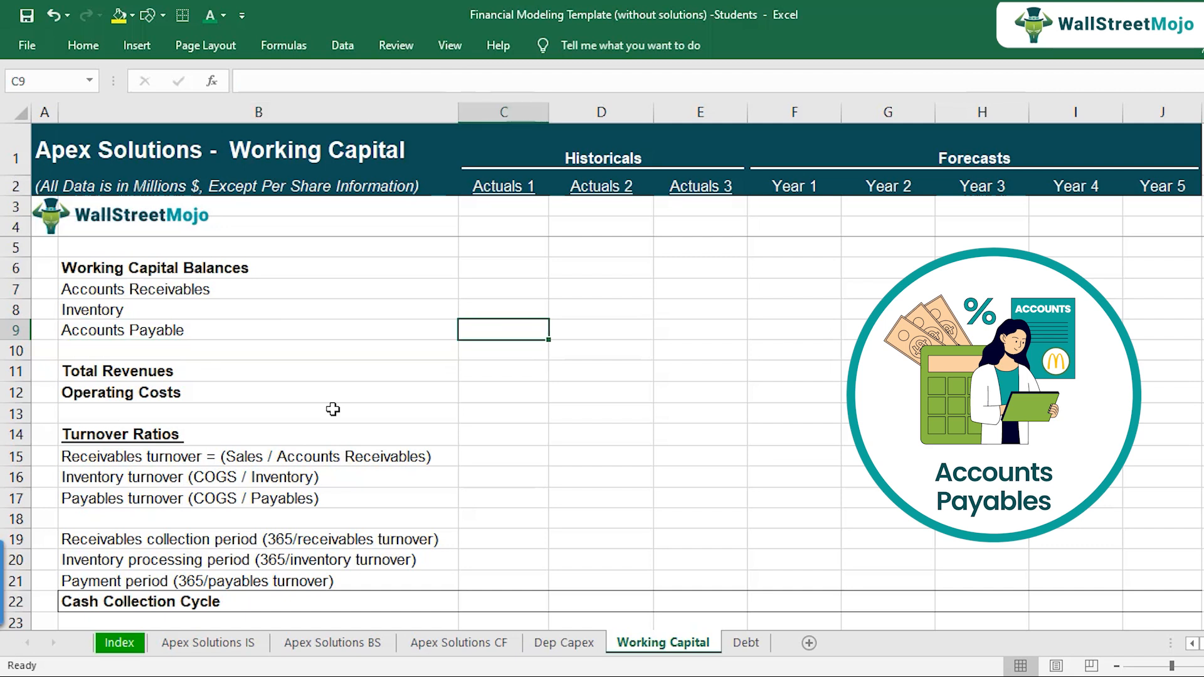
{"action": "key", "text": "Left"}
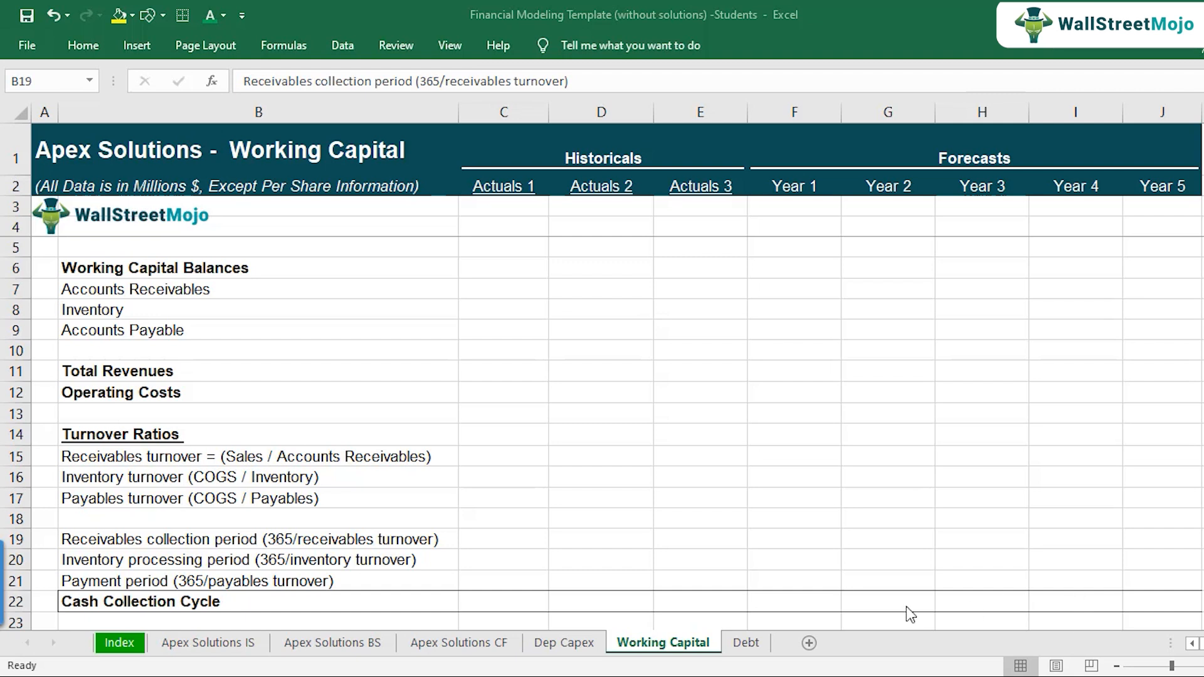
Step: Examine the income statement's Drivers section, covering revenue growth and the software, hardware and IT services cost of sales
{"action": "left_click", "coordinate": [193, 648]}
{"action": "scroll", "coordinate": [170, 483], "scroll_direction": "up", "scroll_amount": 6}
{"action": "scroll", "coordinate": [157, 484], "scroll_direction": "down", "scroll_amount": 2}
{"action": "left_click", "coordinate": [148, 483]}
{"action": "scroll", "coordinate": [148, 484], "scroll_direction": "down", "scroll_amount": 1}
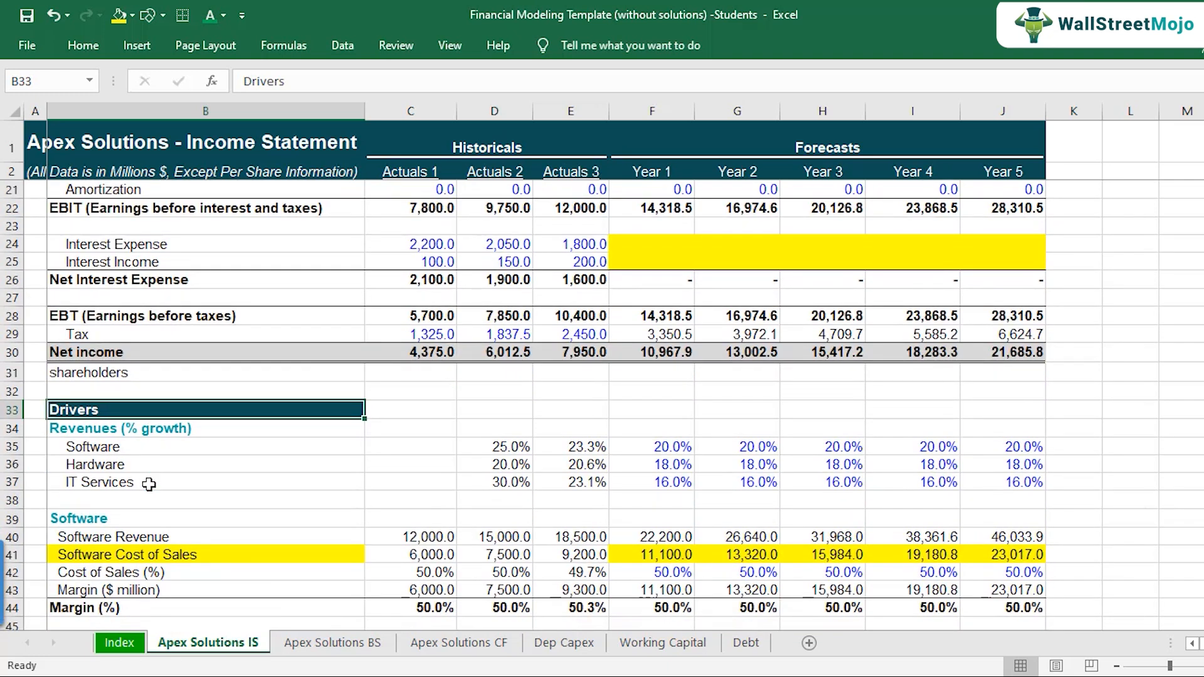
{"action": "left_click", "coordinate": [217, 432]}
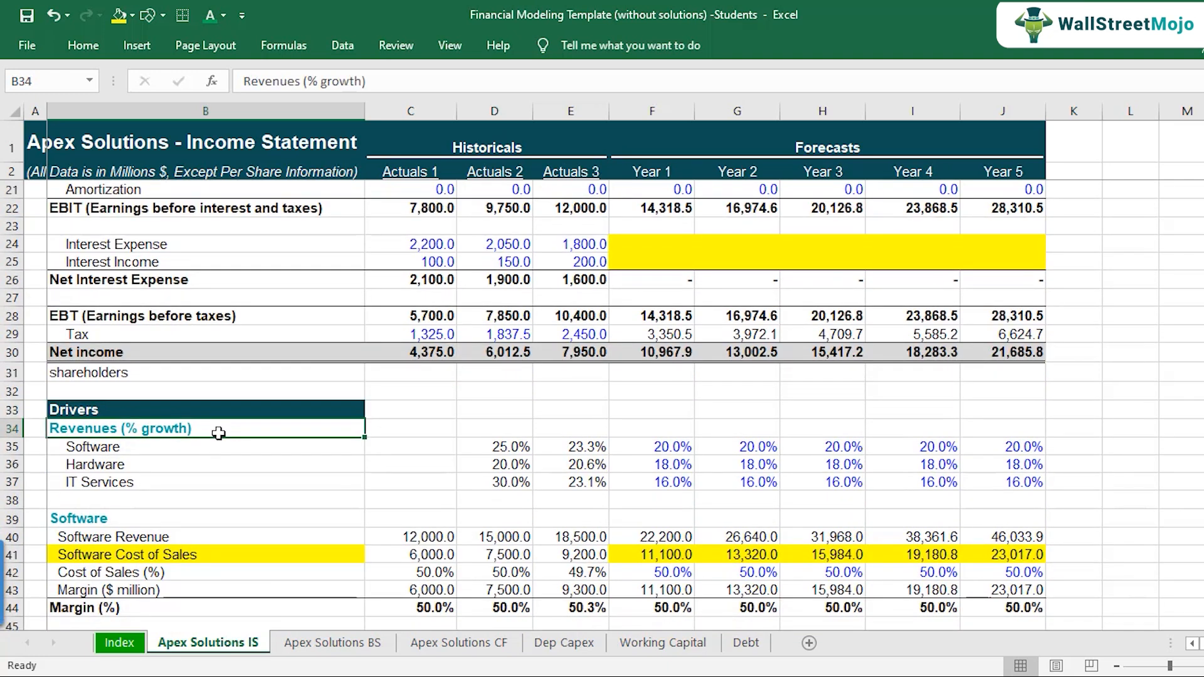
{"action": "scroll", "coordinate": [219, 435], "scroll_direction": "down", "scroll_amount": 3}
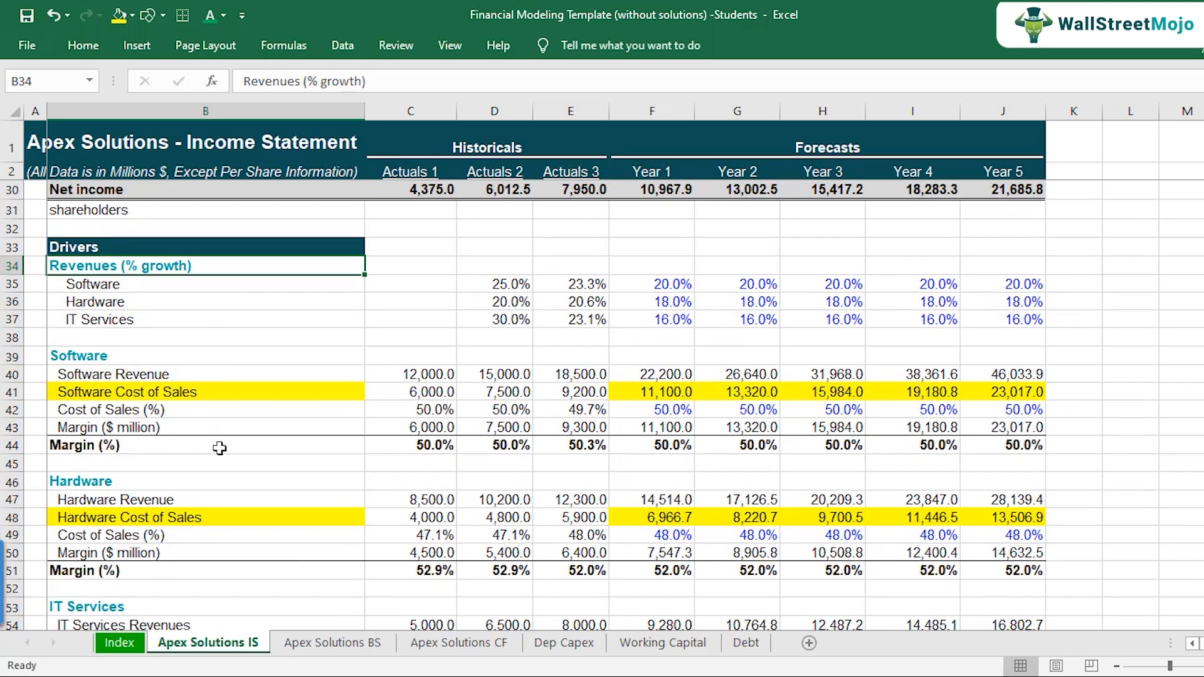
{"action": "left_click", "coordinate": [214, 397]}
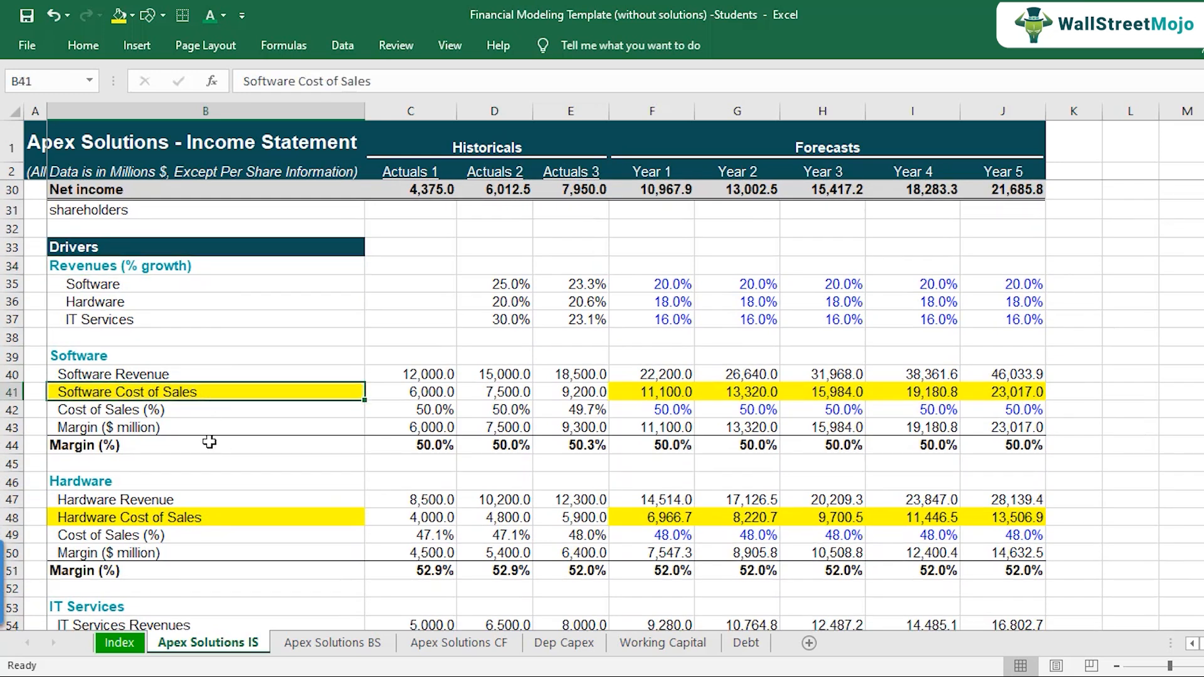
{"action": "scroll", "coordinate": [244, 489], "scroll_direction": "down", "scroll_amount": 1}
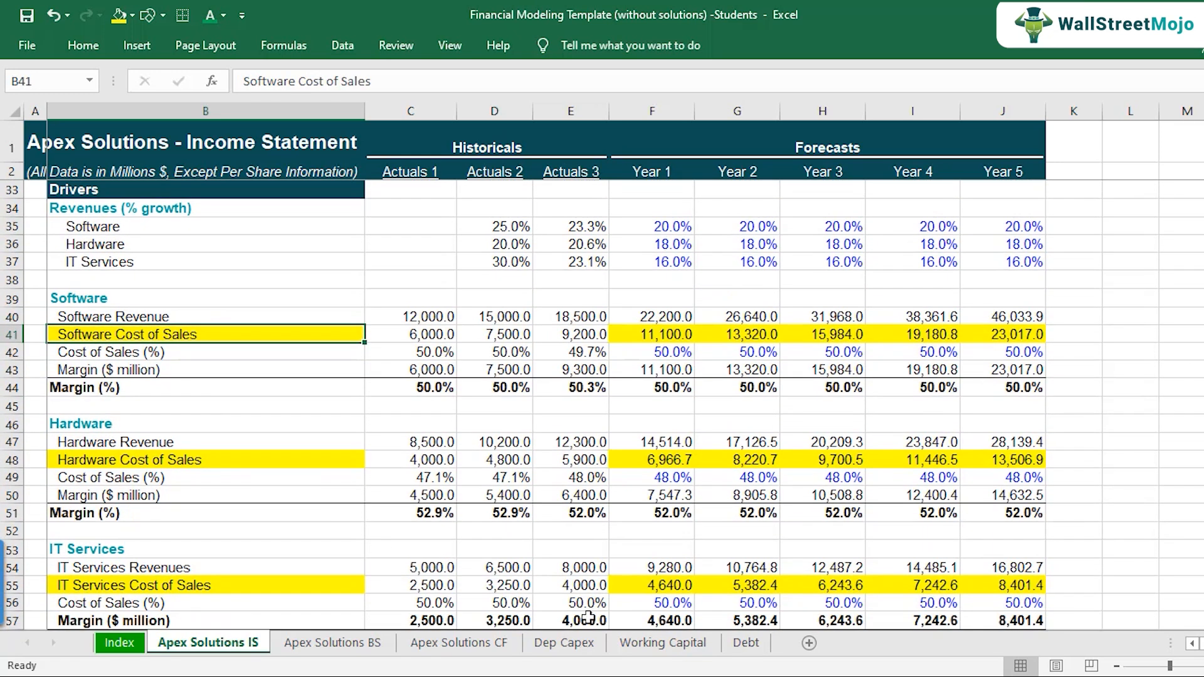
Step: Review the Working Capital sheet's rows from Turnover Ratios down to Cash Collection Cycle, including the collection, processing and payment periods
{"action": "left_click", "coordinate": [675, 645]}
{"action": "left_click", "coordinate": [182, 431]}
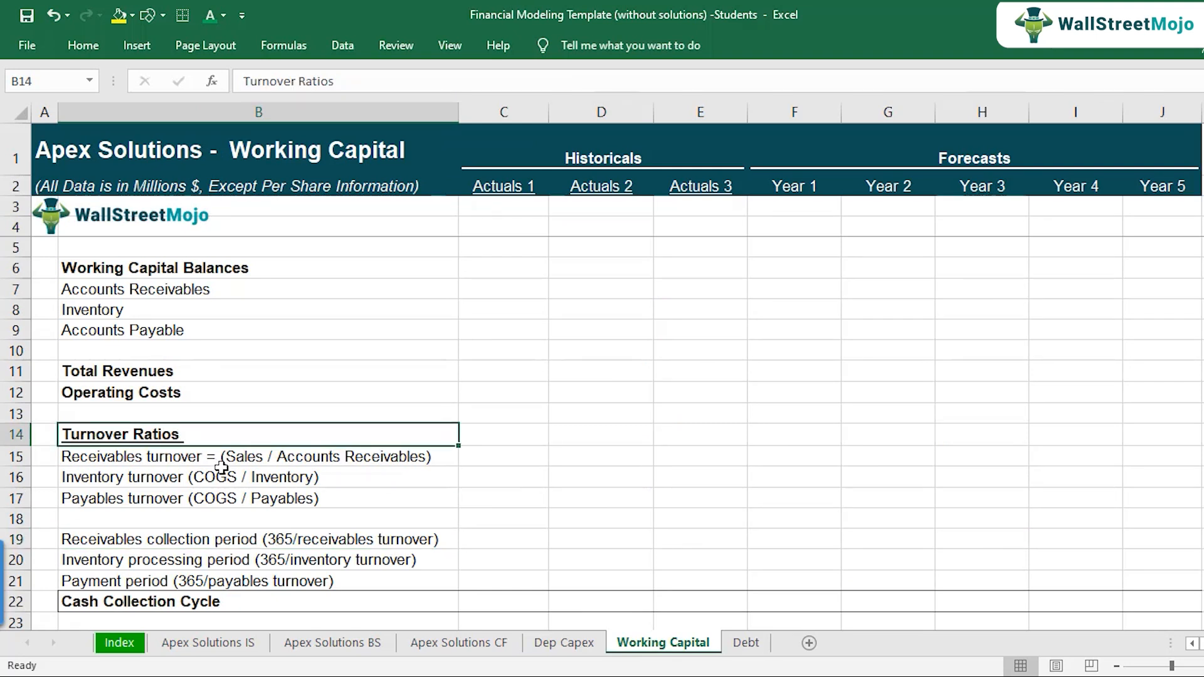
{"action": "key", "text": "Down"}
{"action": "key", "text": "Down"}
{"action": "key", "text": "Down"}
{"action": "key", "text": "Down"}
{"action": "key", "text": "Down"}
{"action": "key", "text": "Down"}
{"action": "key", "text": "Down"}
{"action": "key", "text": "Down"}
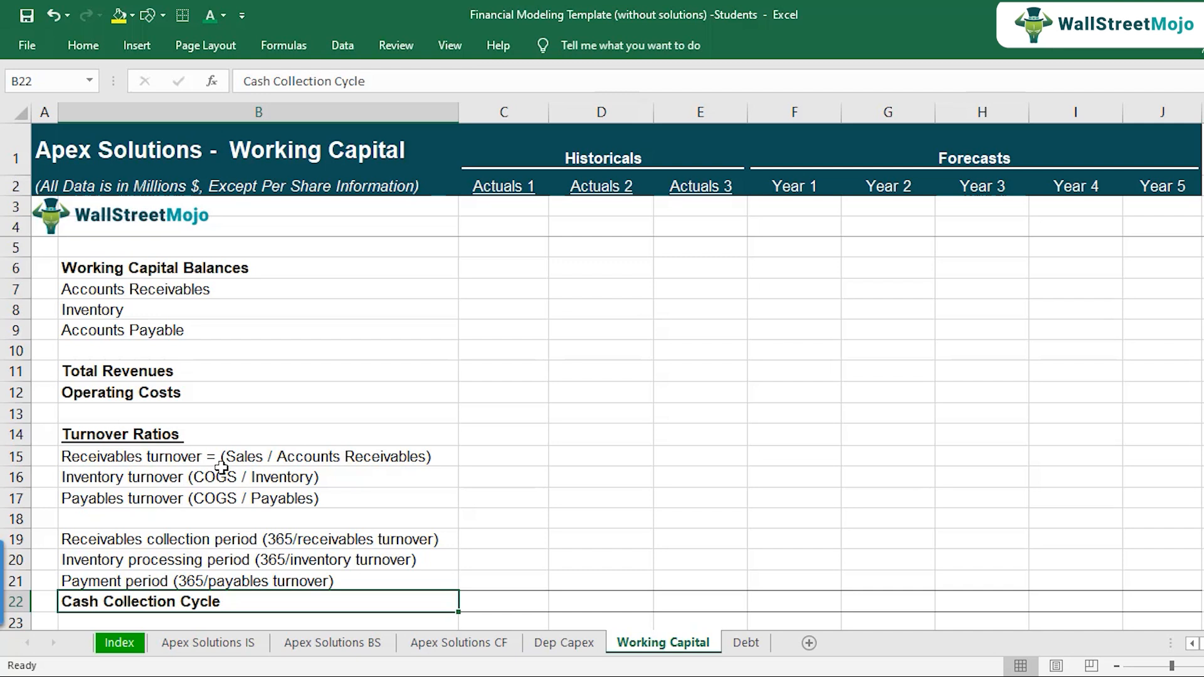
{"action": "key", "text": "Up"}
{"action": "key", "text": "Up"}
{"action": "key", "text": "Up"}
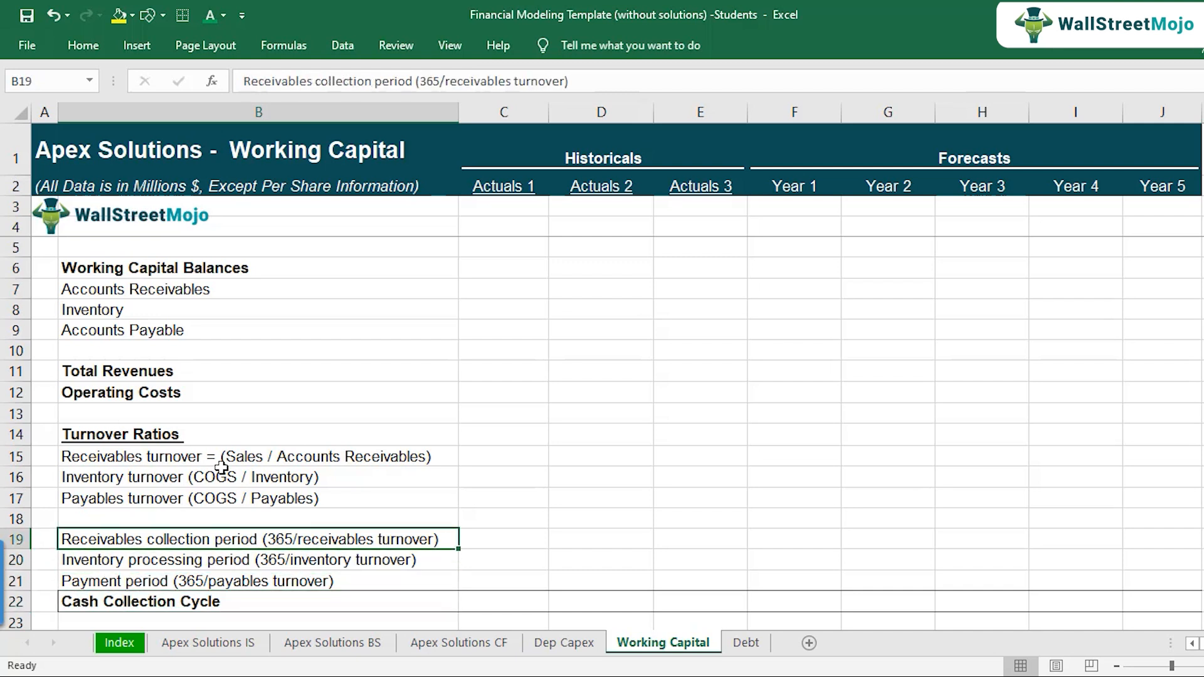
Step: Enter 30 as the Actuals 1 inventory processing period on the Working Capital sheet
{"action": "key", "text": "Down"}
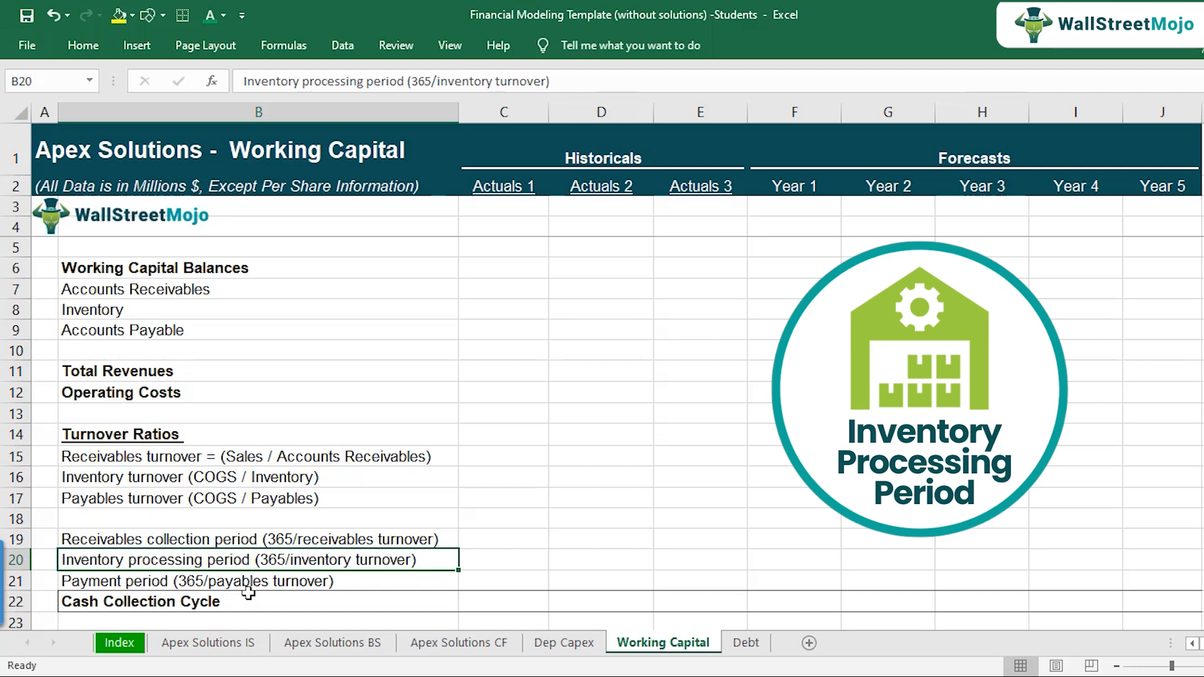
{"action": "key", "text": "Right"}
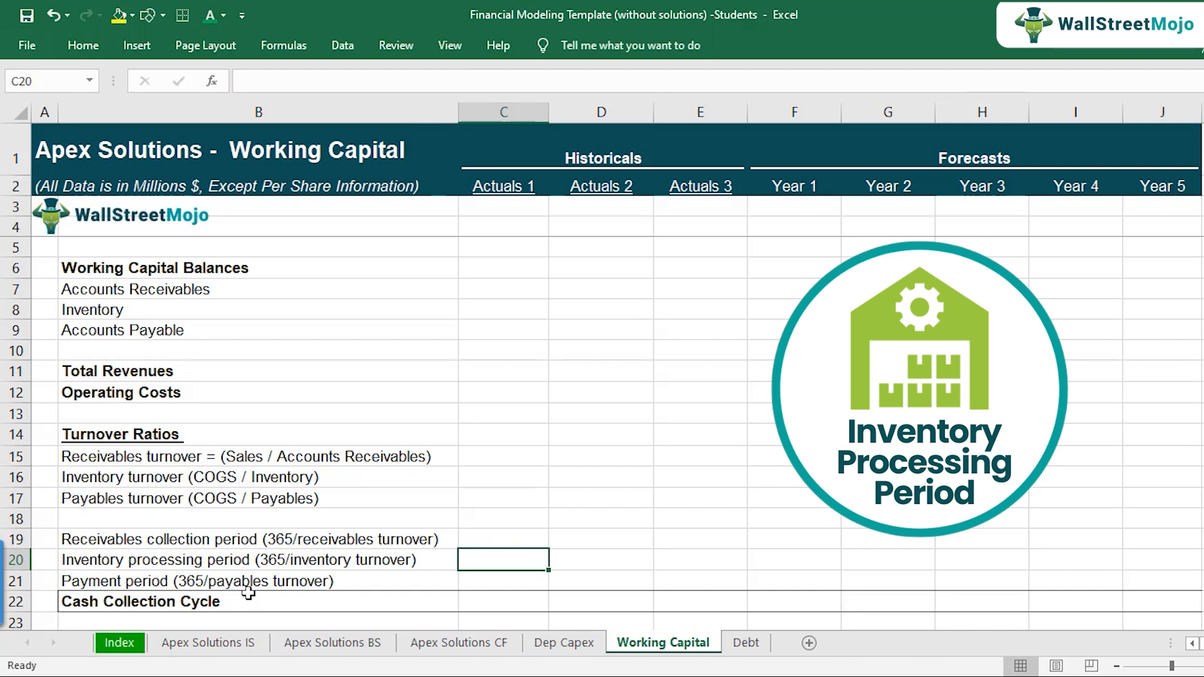
{"action": "type", "text": "30"}
{"action": "key", "text": "Return"}
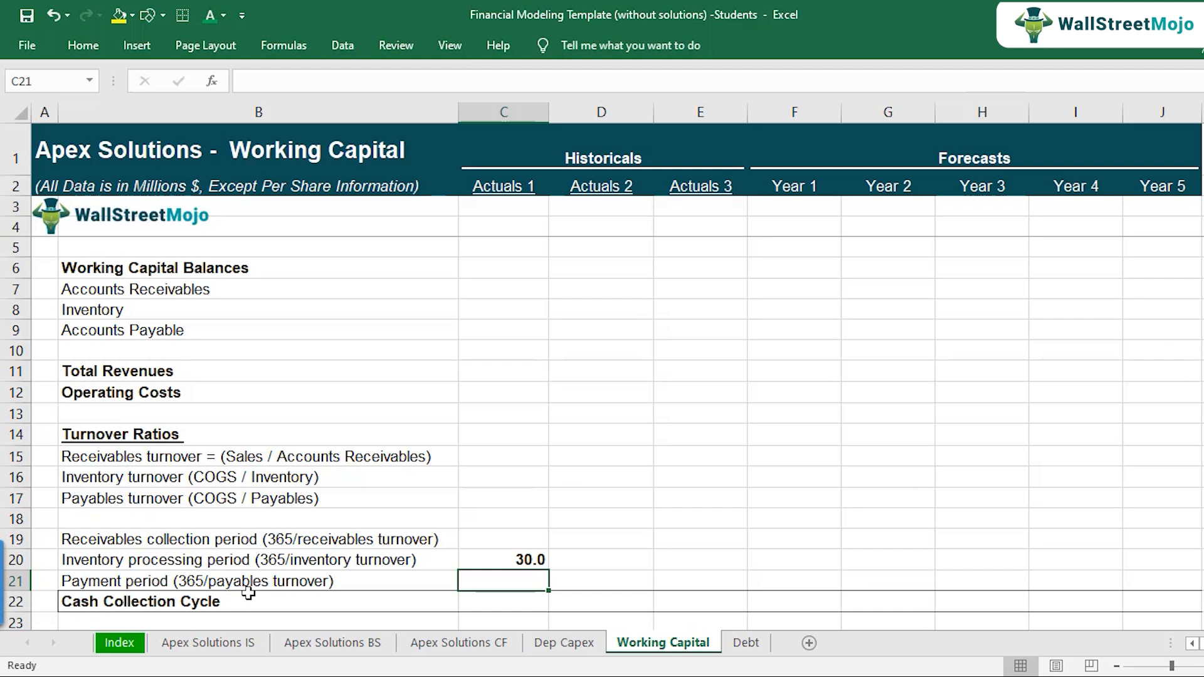
Step: Enter 45 as the Actuals 1 receivables collection period on the Working Capital sheet
{"action": "key", "text": "Left"}
{"action": "key", "text": "Up"}
{"action": "key", "text": "Up"}
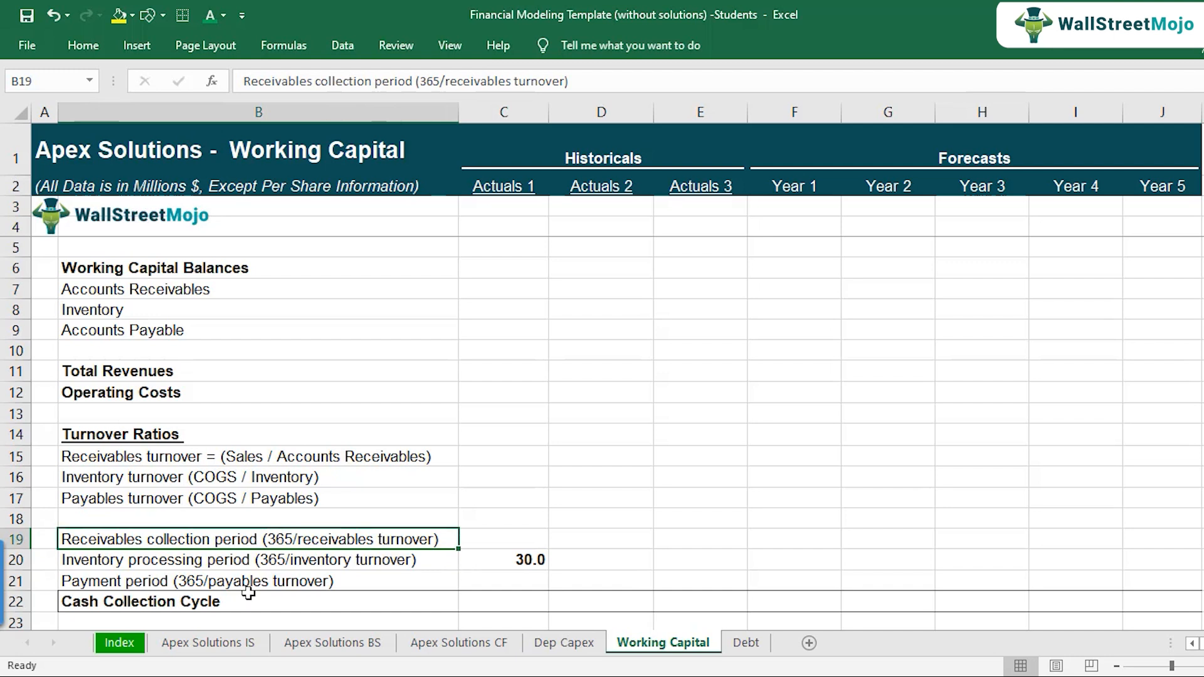
{"action": "key", "text": "Right"}
{"action": "key", "text": "Right"}
{"action": "key", "text": "Left"}
{"action": "key", "text": "Down"}
{"action": "key", "text": "Up"}
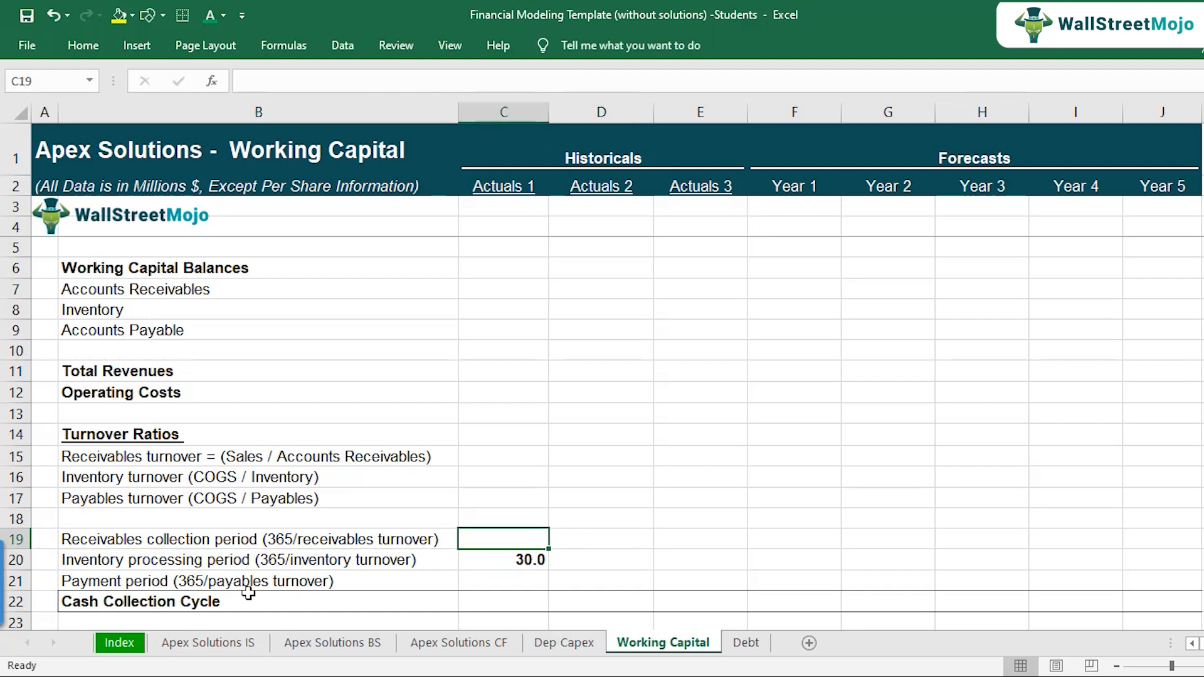
{"action": "key", "text": "Left"}
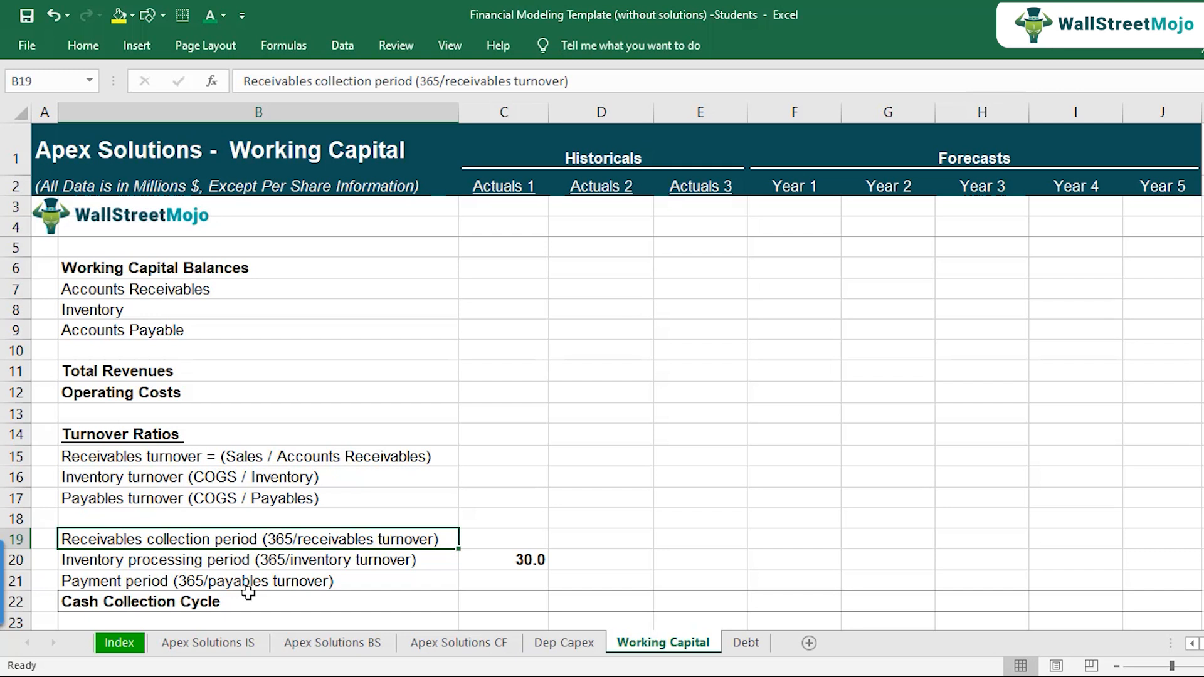
{"action": "key", "text": "Right"}
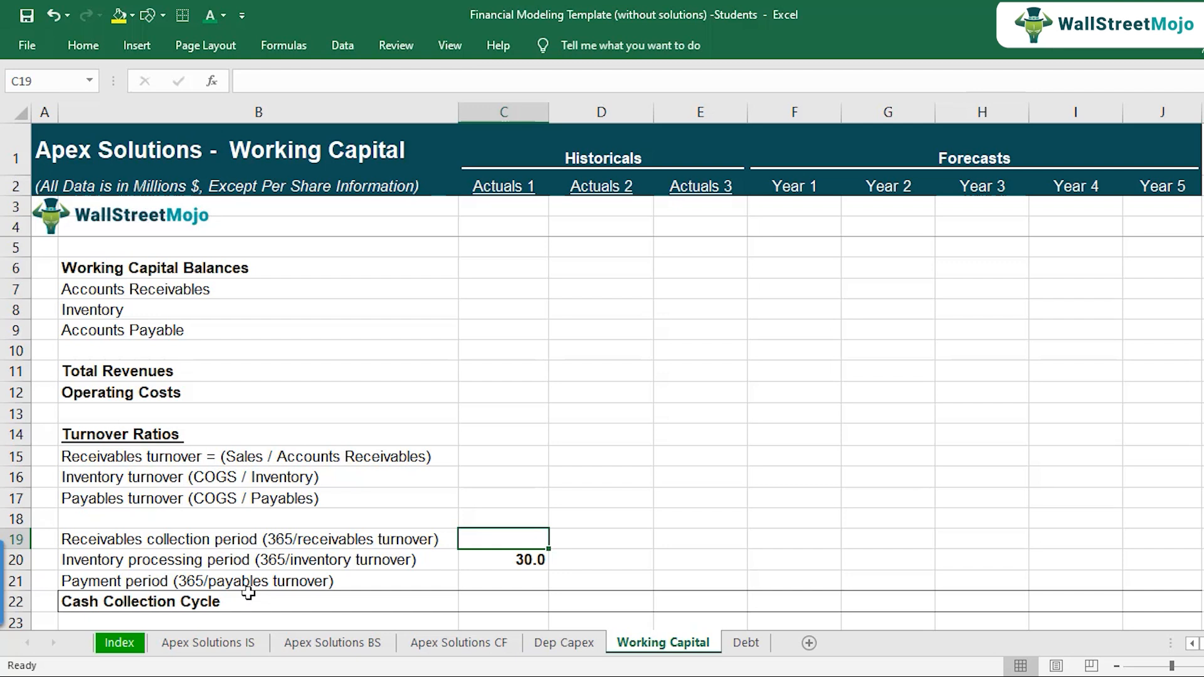
{"action": "type", "text": "45"}
{"action": "key", "text": "Return"}
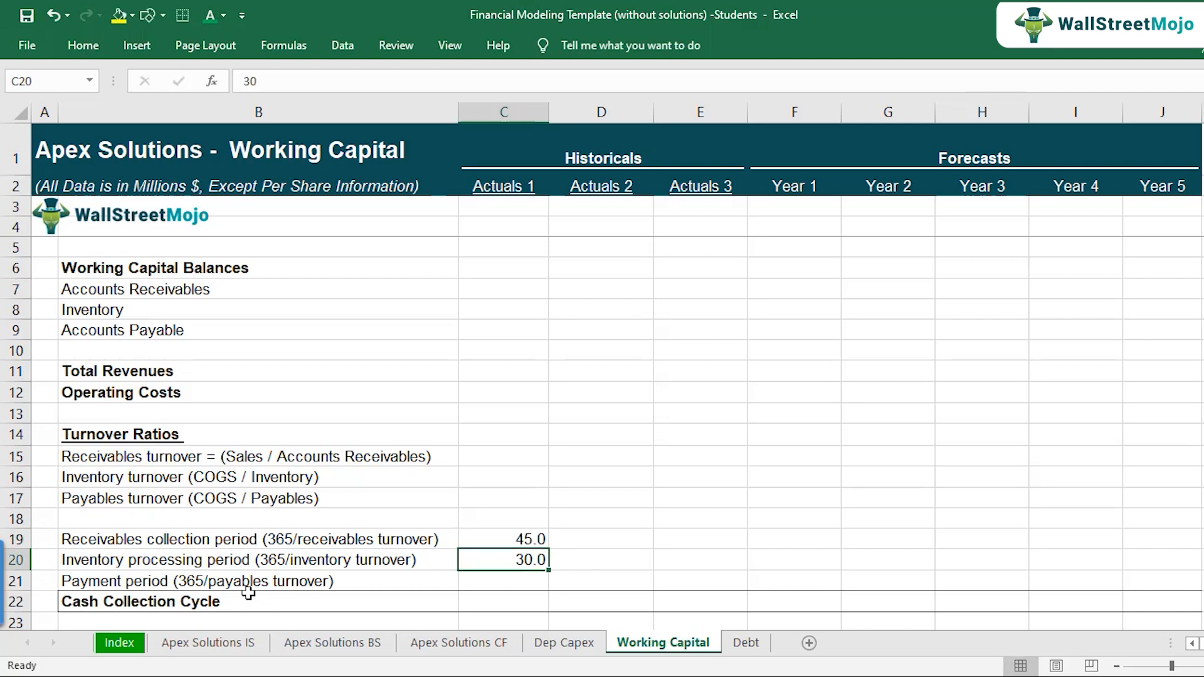
Step: Enter 60 as the Actuals 1 payment period on the Working Capital sheet
{"action": "key", "text": "Up"}
{"action": "key", "text": "Down"}
{"action": "left_click", "coordinate": [248, 590]}
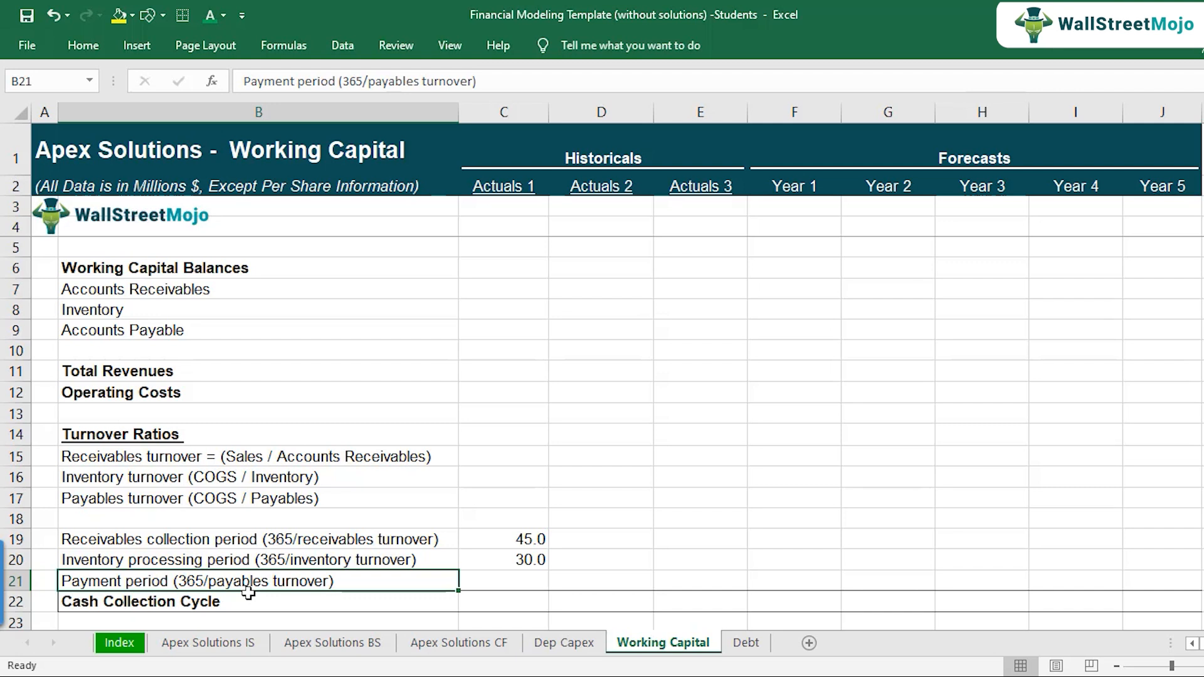
{"action": "key", "text": "Right"}
{"action": "type", "text": "60"}
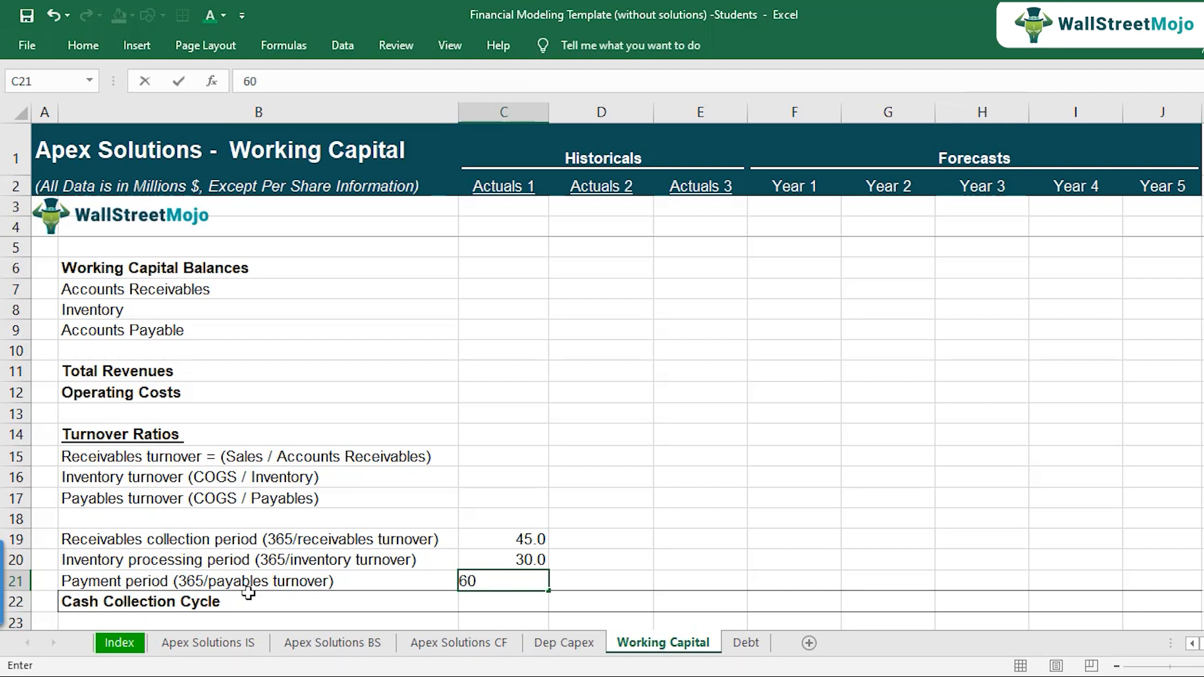
{"action": "key", "text": "Return"}
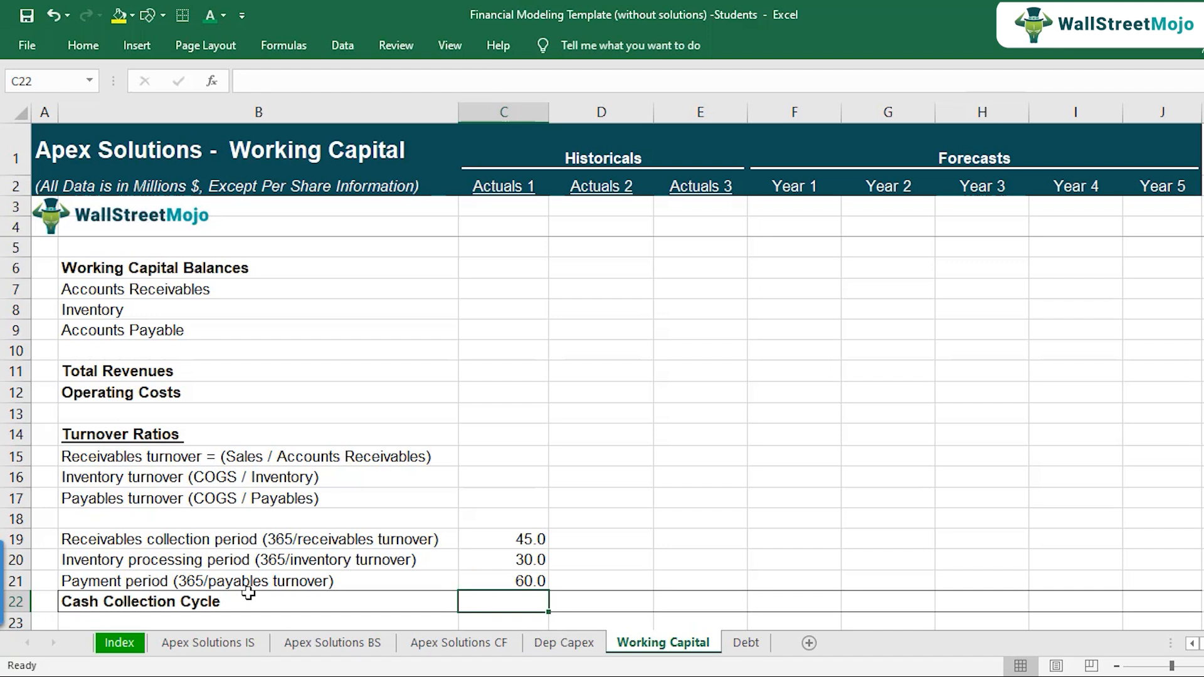
Step: Compare the Actuals 1 receivables collection and inventory processing periods with the payment period
{"action": "key", "text": "Up"}
{"action": "key", "text": "Up"}
{"action": "key", "text": "Up"}
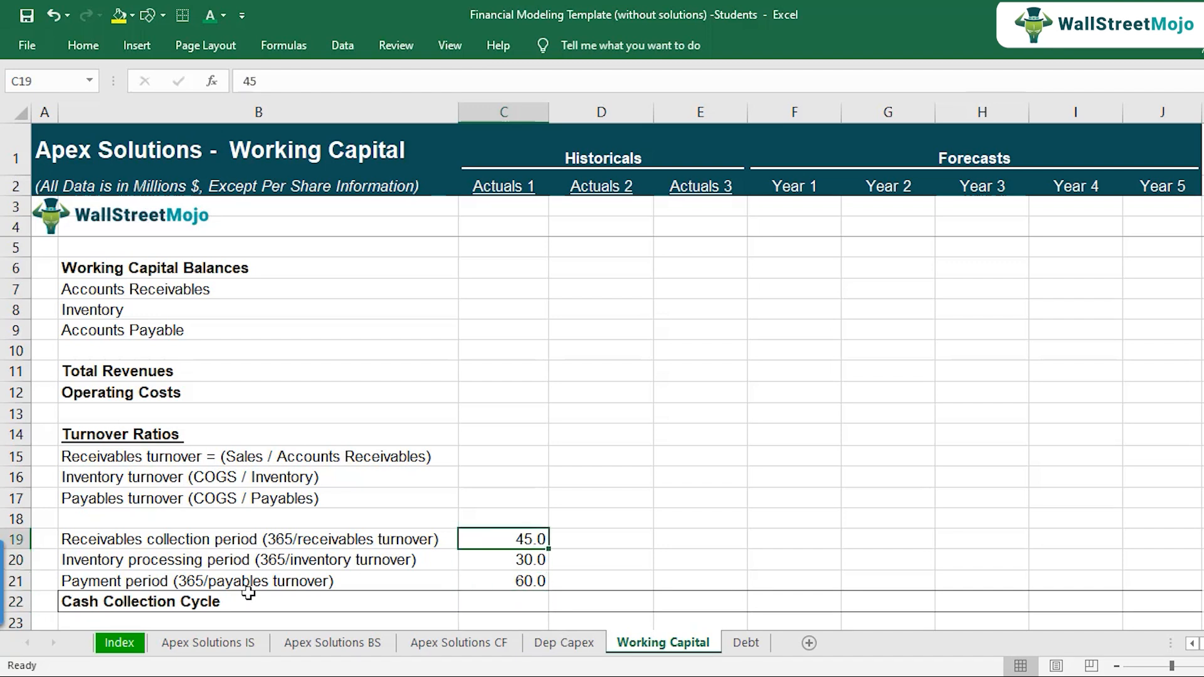
{"action": "key", "text": "Left"}
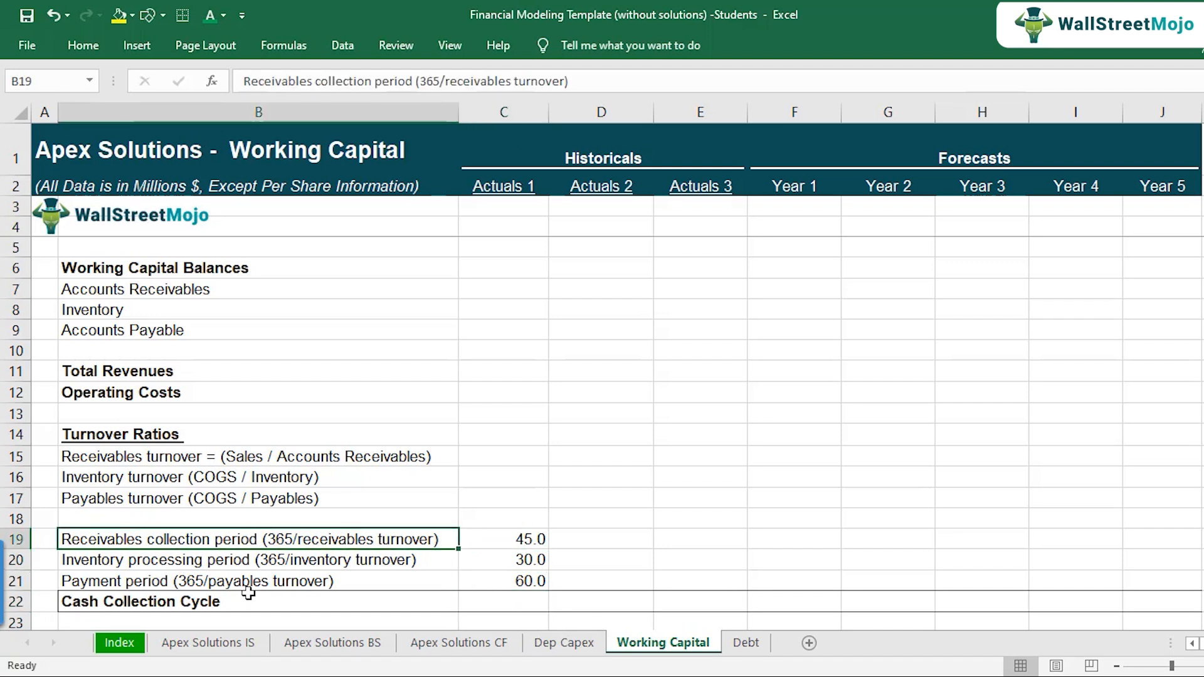
{"action": "key", "text": "shift+Down"}
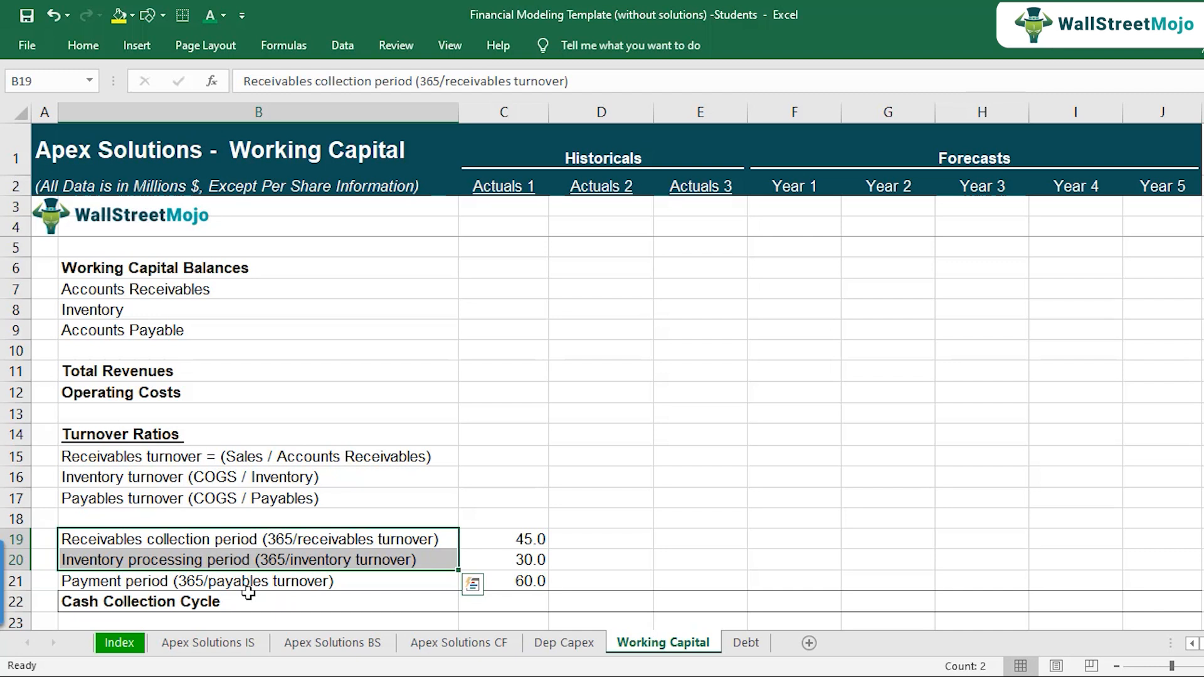
{"action": "key", "text": "Down"}
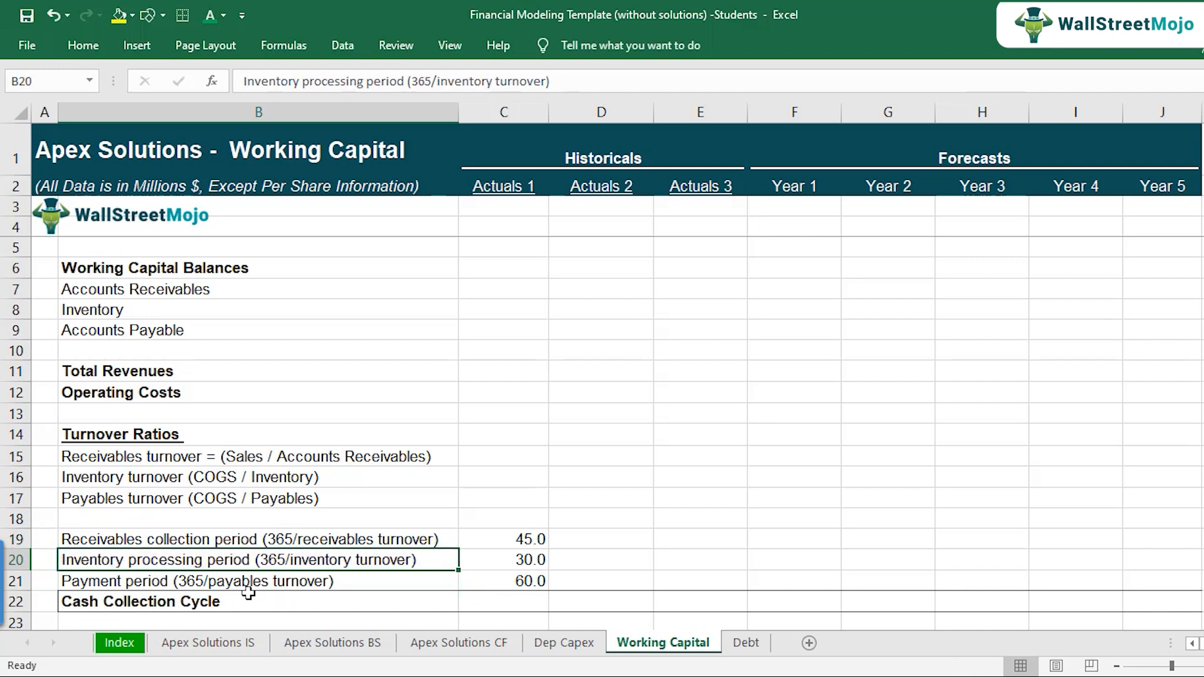
{"action": "key", "text": "Right"}
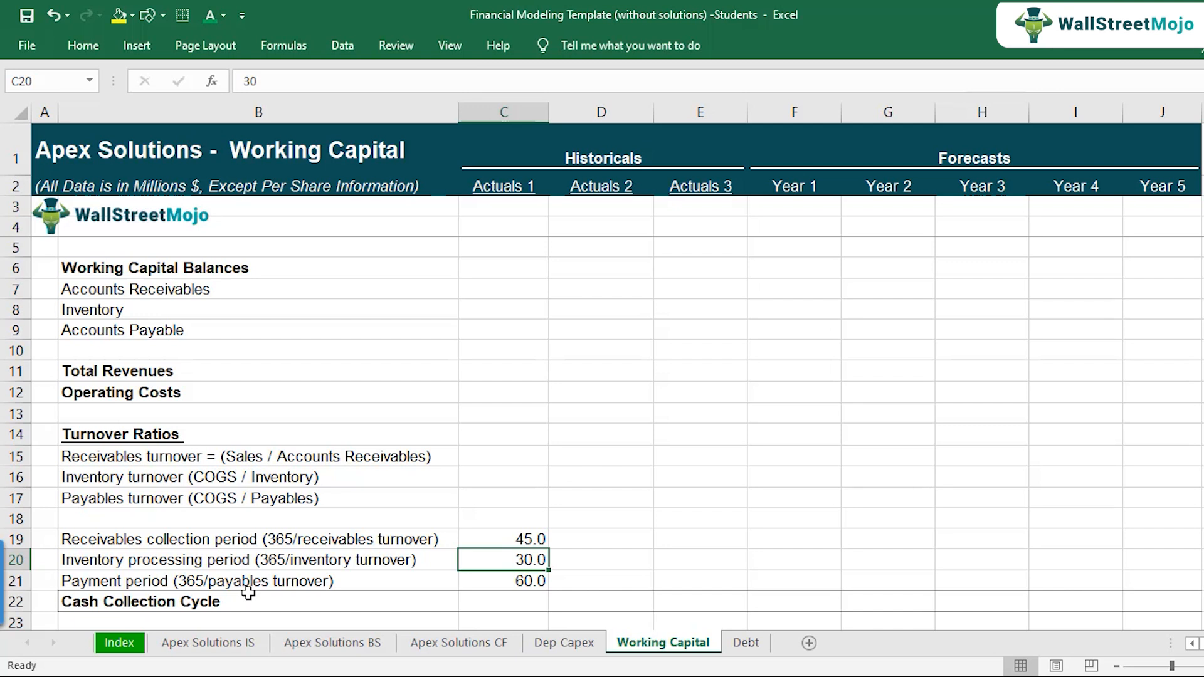
{"action": "key", "text": "Up"}
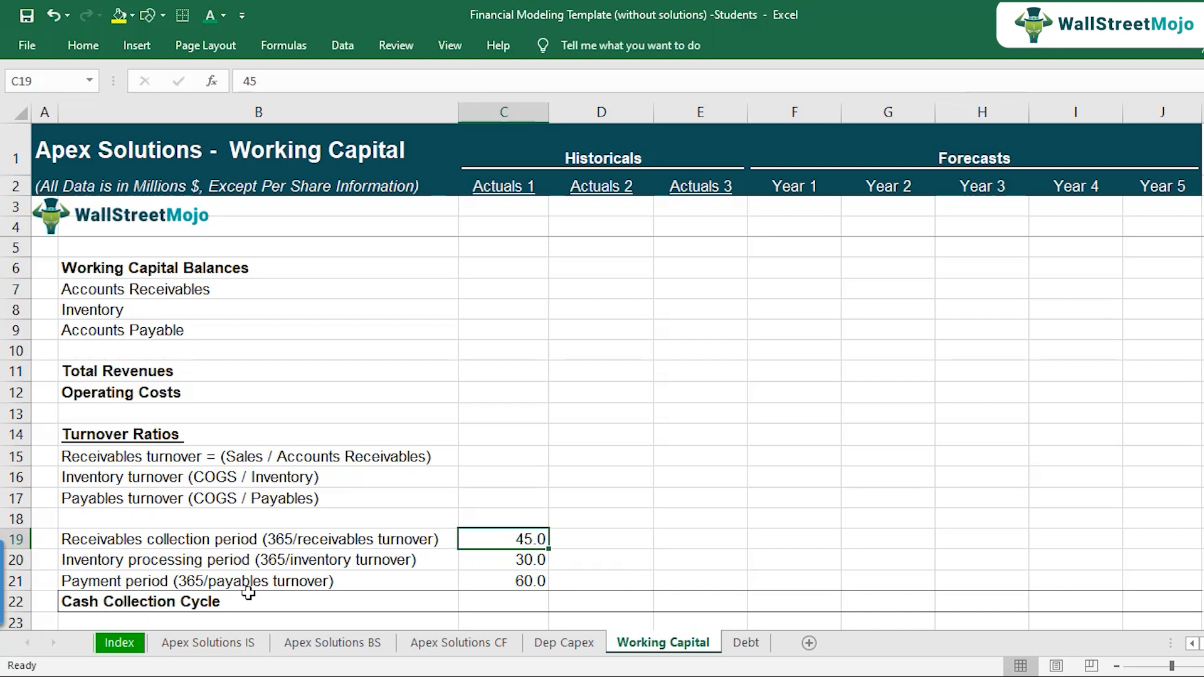
Step: Calculate the Actuals 1 cash collection cycle as receivables collection period plus inventory processing period minus payment period, using =C19+C20-C21
{"action": "key", "text": "shift+Down"}
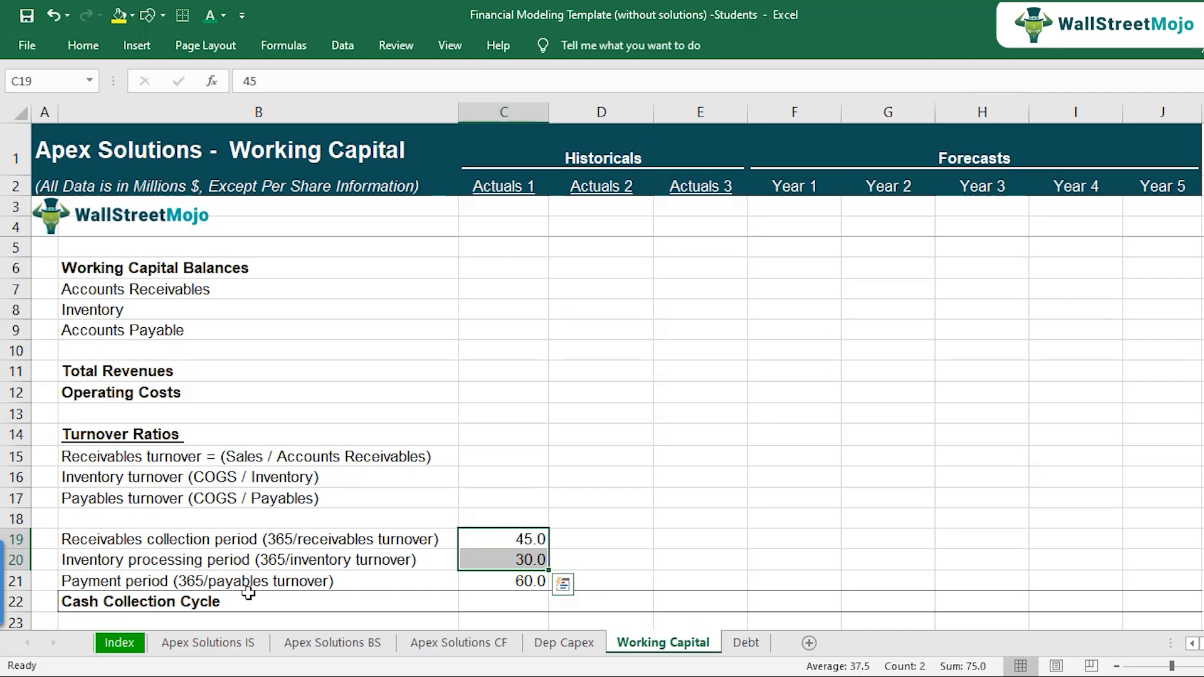
{"action": "key", "text": "Down"}
{"action": "key", "text": "Down"}
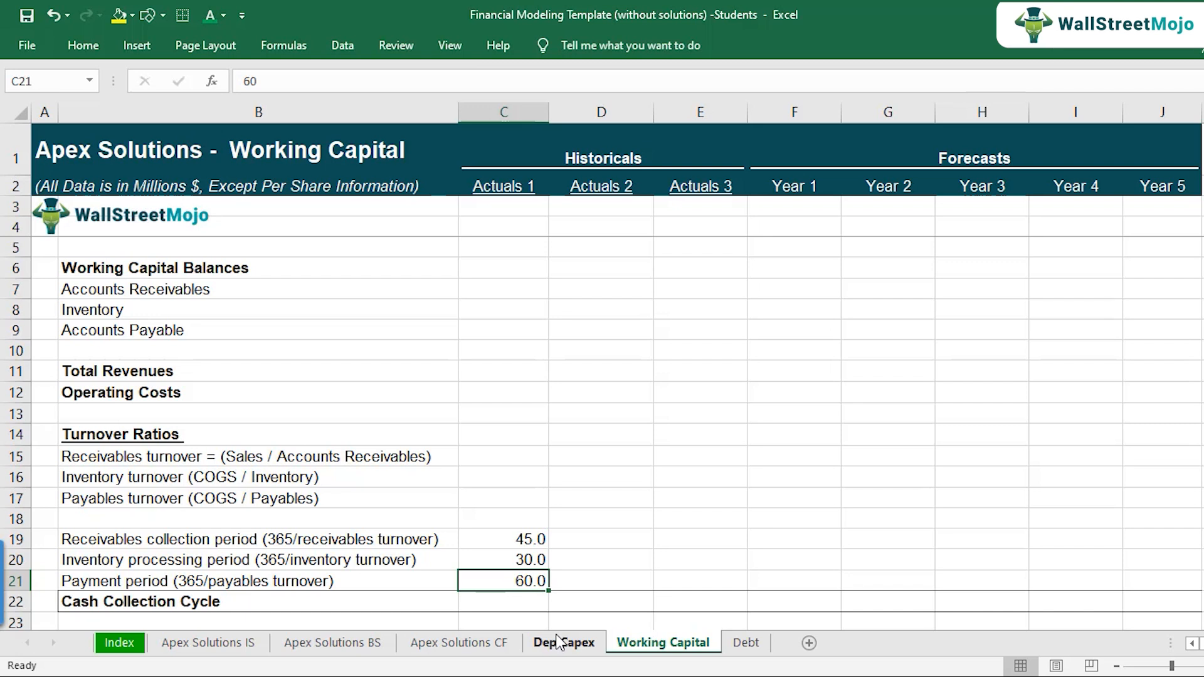
{"action": "key", "text": "Down"}
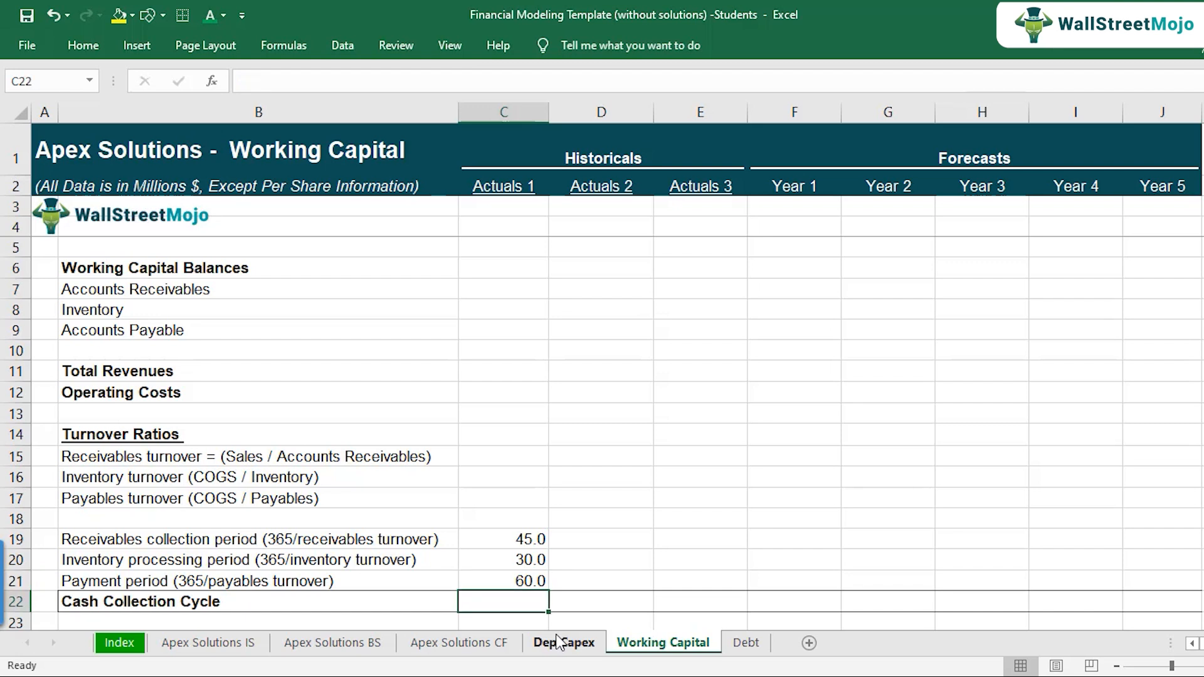
{"action": "type", "text": "="}
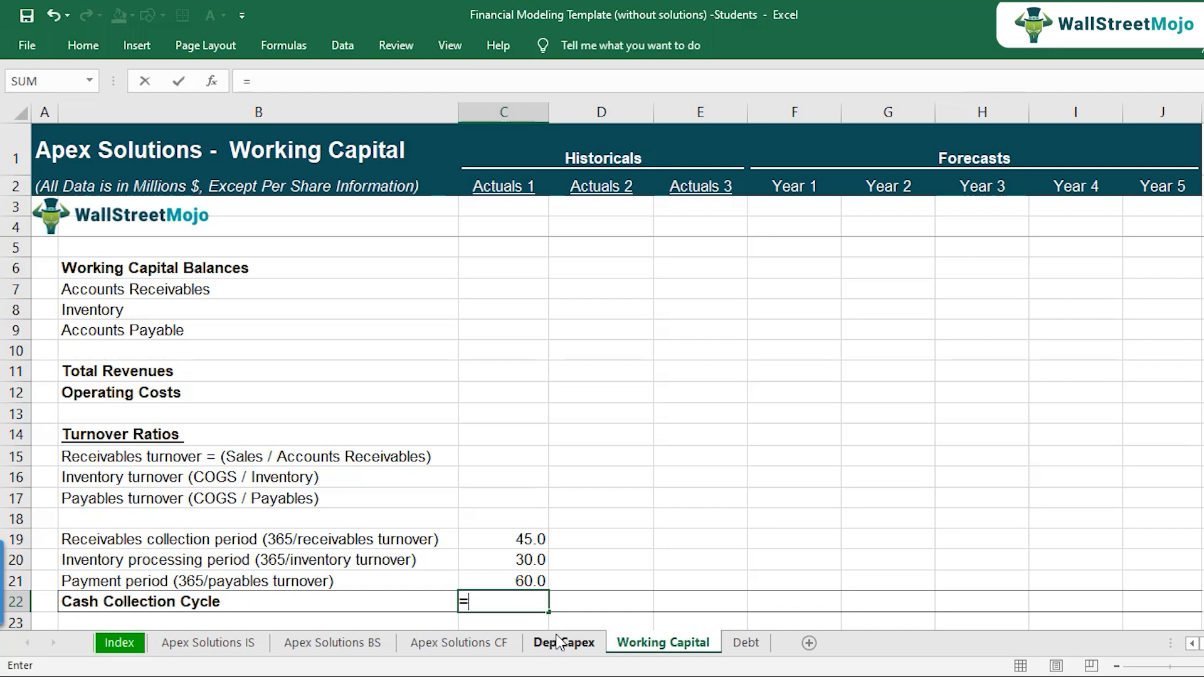
{"action": "key", "text": "Up"}
{"action": "key", "text": "Up"}
{"action": "key", "text": "Up"}
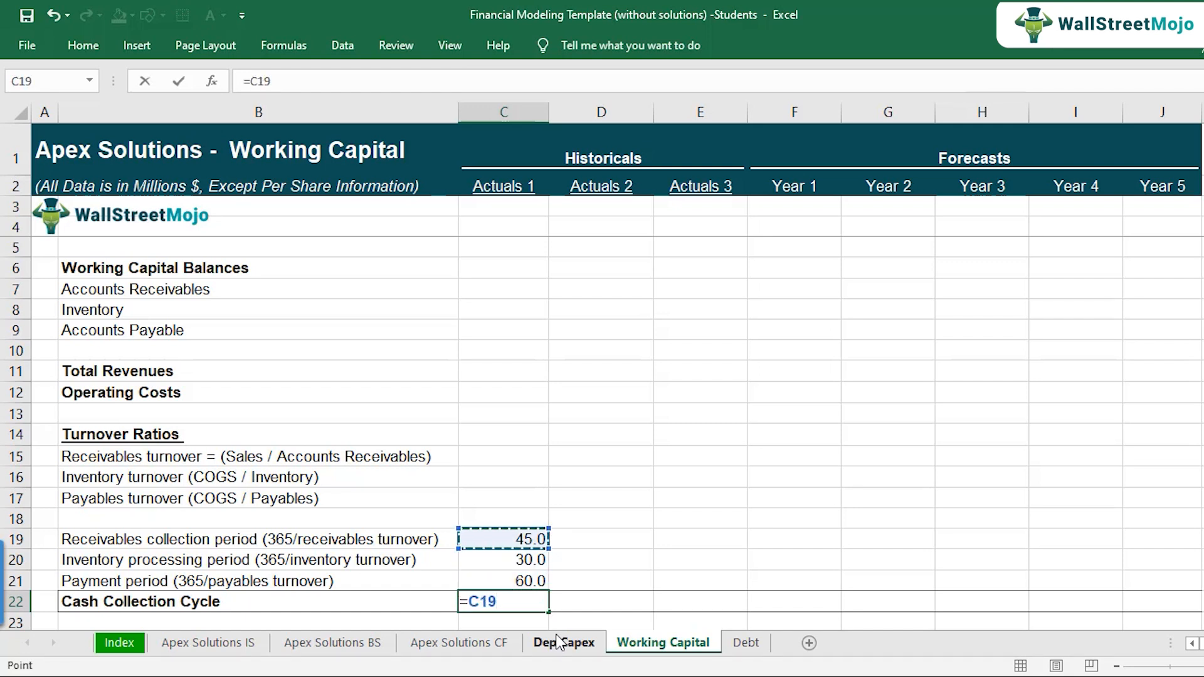
{"action": "type", "text": "+"}
{"action": "key", "text": "Up"}
{"action": "key", "text": "Up"}
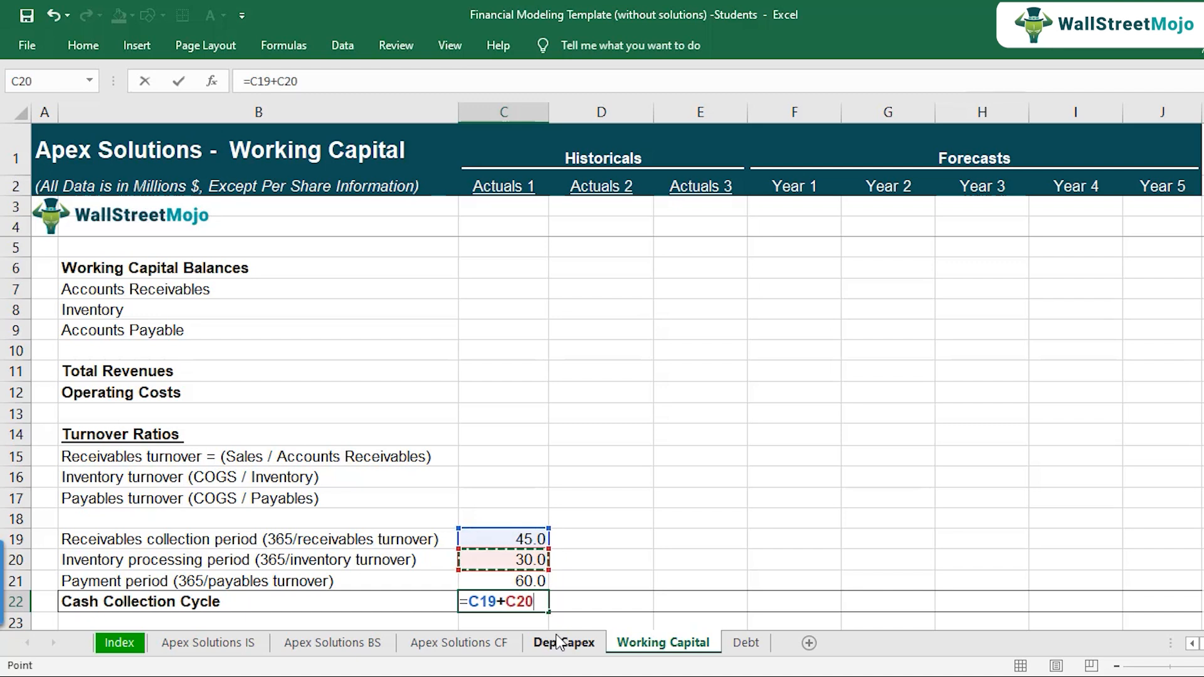
{"action": "type", "text": "-"}
{"action": "key", "text": "Up"}
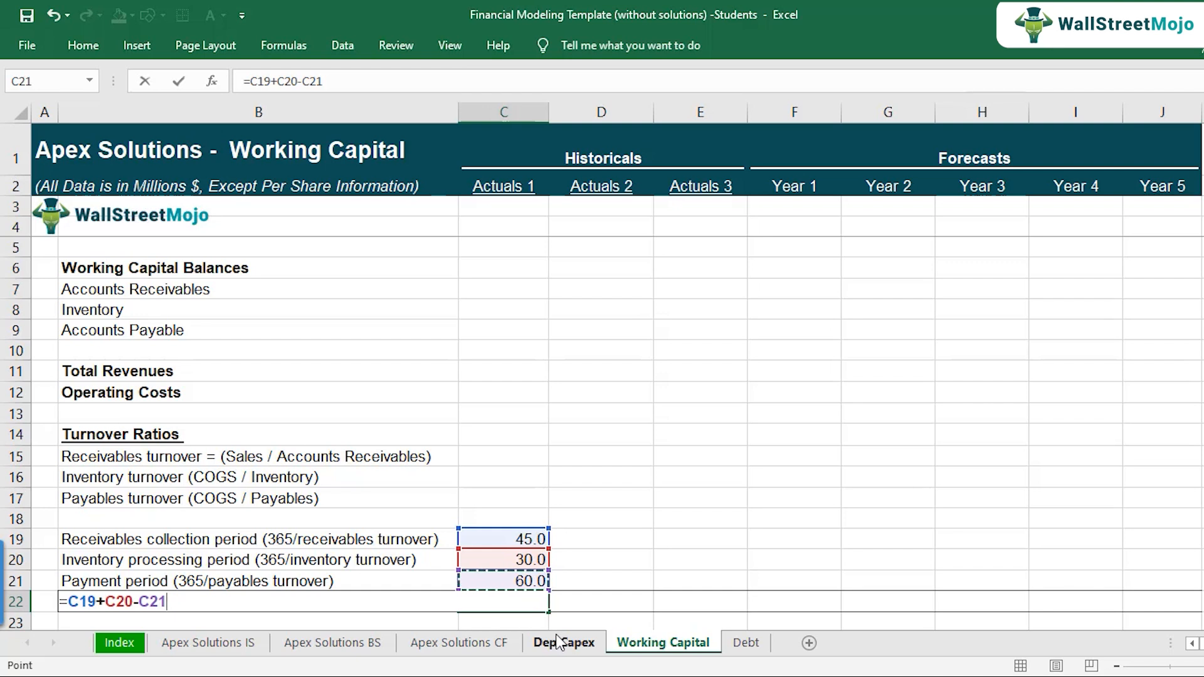
{"action": "key", "text": "Return"}
{"action": "key", "text": "Up"}
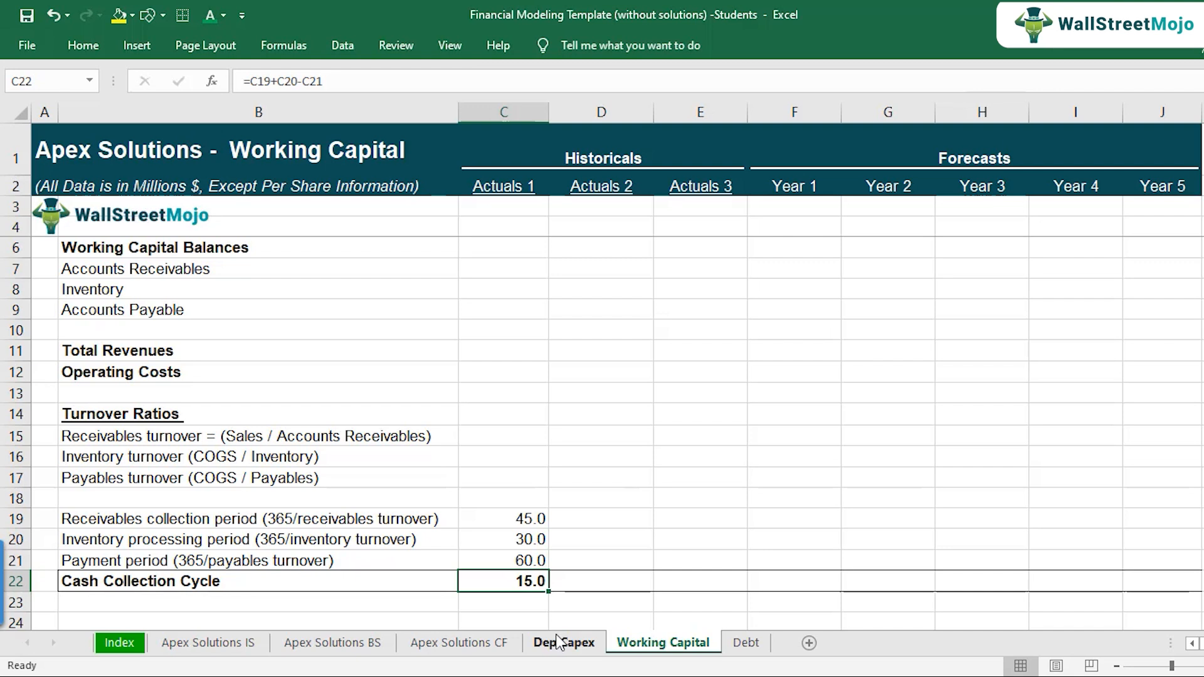
Step: Examine how the receivables turnover definition relates to the Actuals 1 receivables collection period
{"action": "key", "text": "Up"}
{"action": "key", "text": "Up"}
{"action": "key", "text": "Up"}
{"action": "key", "text": "Up"}
{"action": "key", "text": "Up"}
{"action": "key", "text": "Up"}
{"action": "key", "text": "Up"}
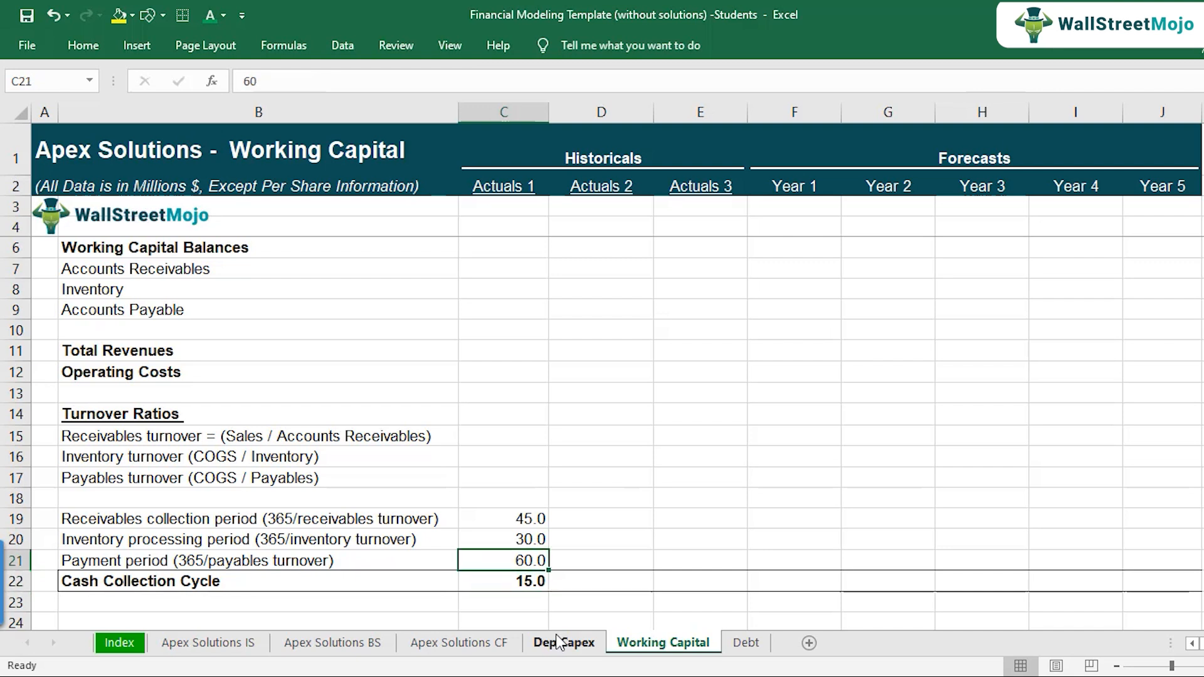
{"action": "key", "text": "Left"}
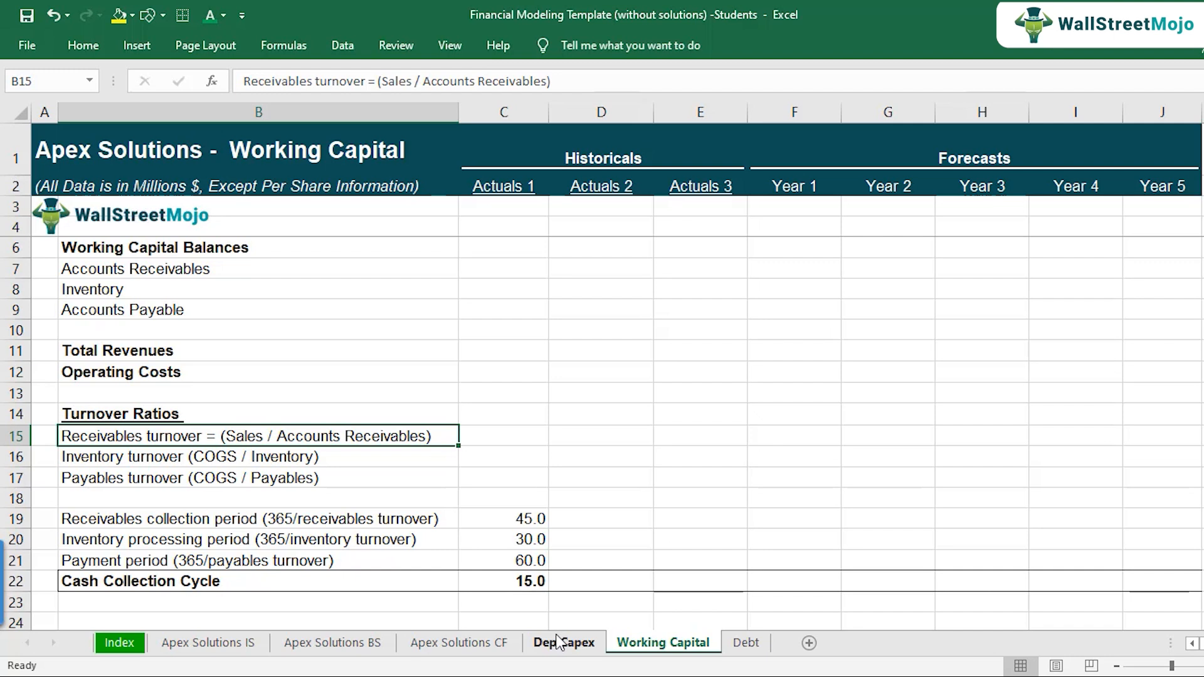
{"action": "key", "text": "Down"}
{"action": "key", "text": "Down"}
{"action": "key", "text": "Down"}
{"action": "key", "text": "Down"}
{"action": "key", "text": "Right"}
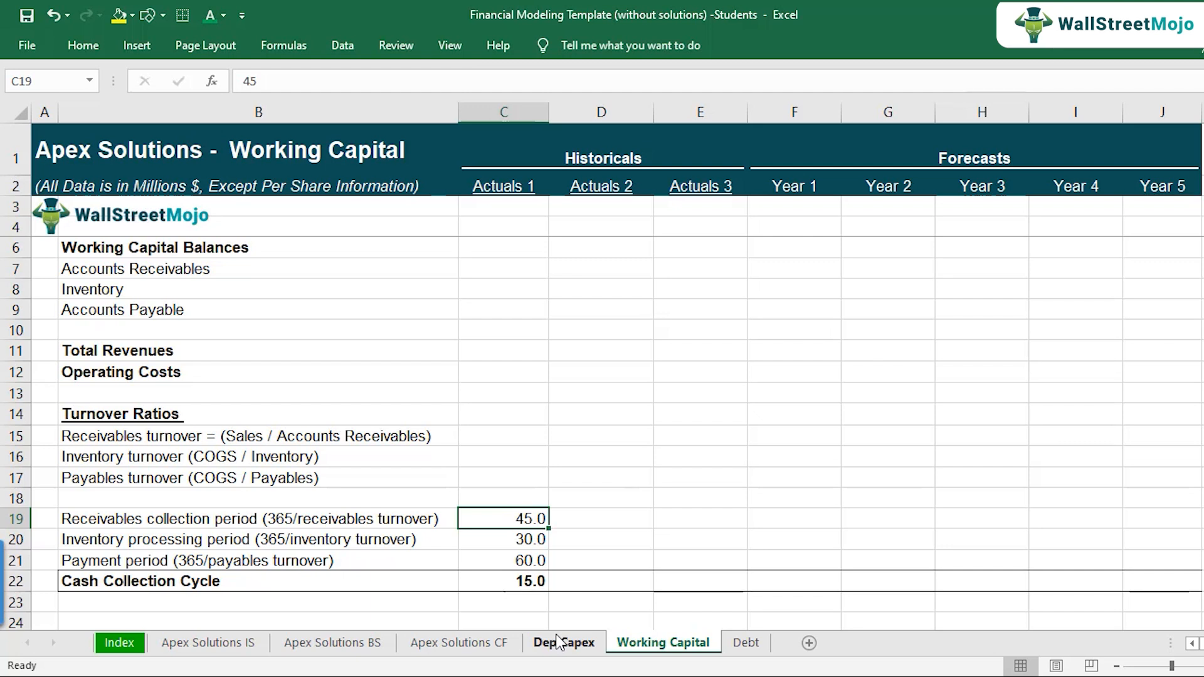
Step: Calculate the Actuals 1 receivables turnover by dividing 365 by the receivables collection period, using =365/C19
{"action": "key", "text": "Up"}
{"action": "key", "text": "Up"}
{"action": "key", "text": "Up"}
{"action": "key", "text": "Up"}
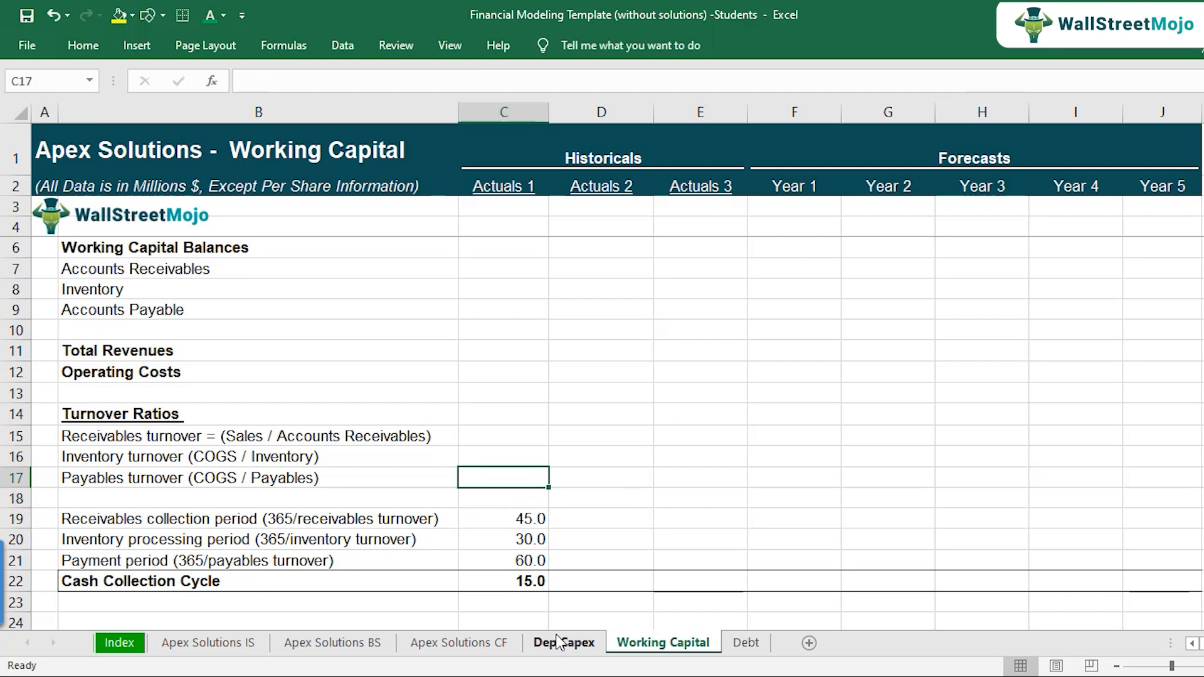
{"action": "type", "text": "="}
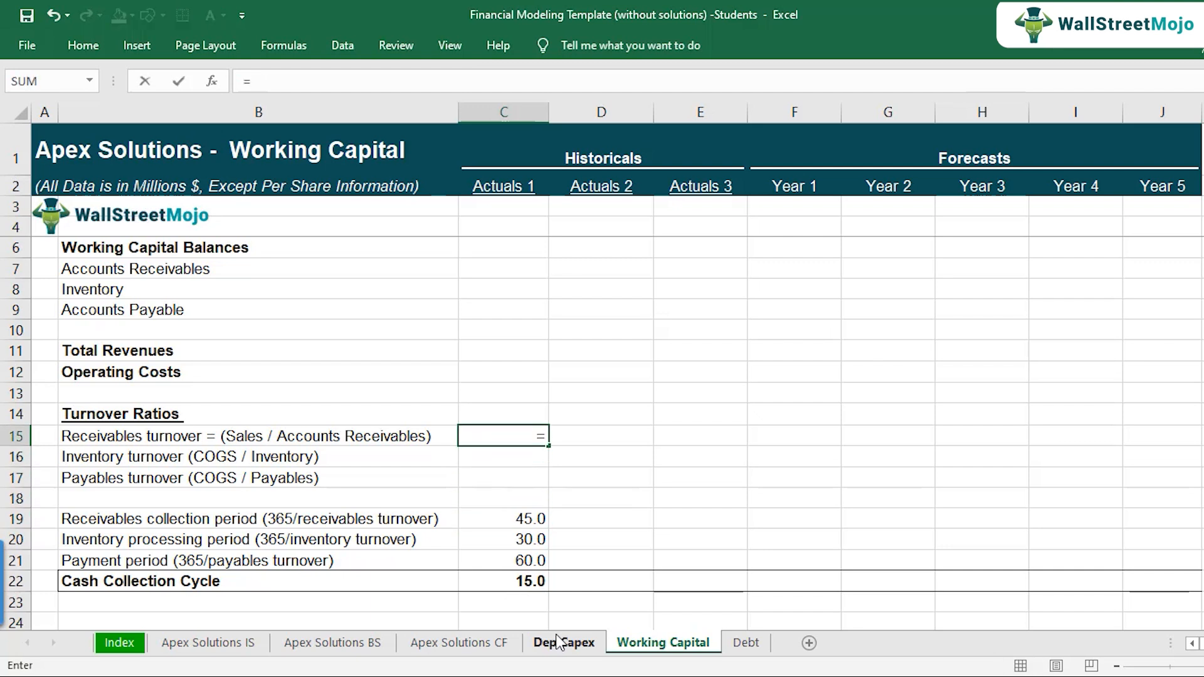
{"action": "type", "text": "365/"}
{"action": "left_click", "coordinate": [525, 522]}
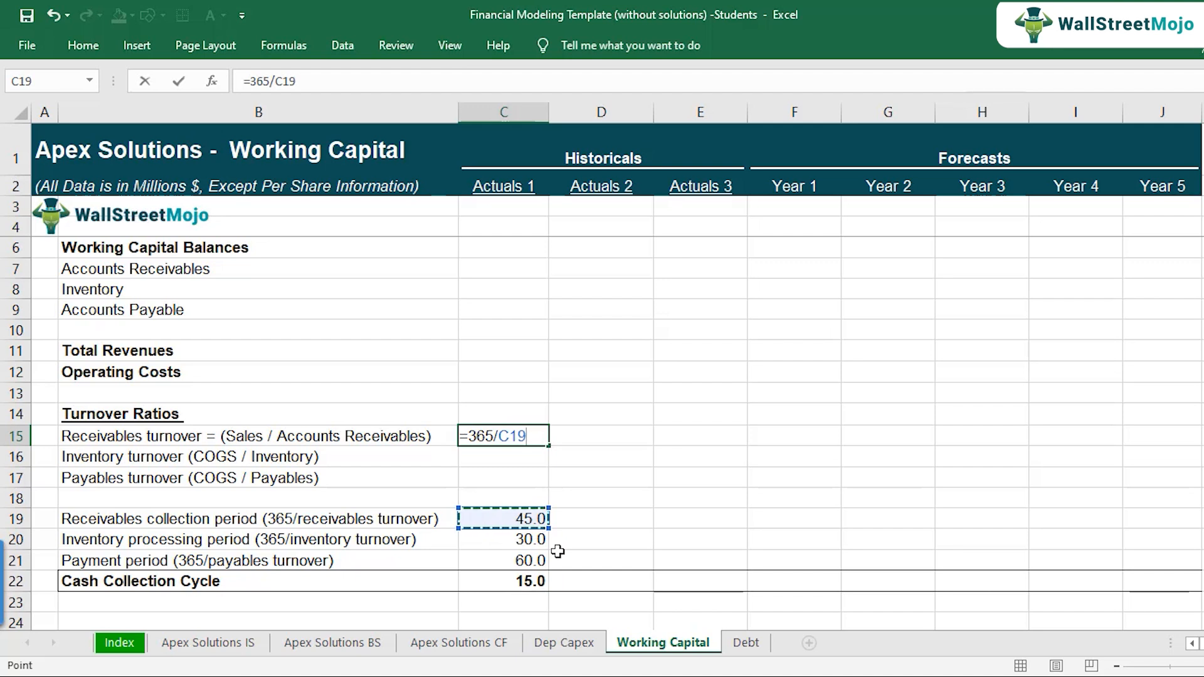
{"action": "key", "text": "Return"}
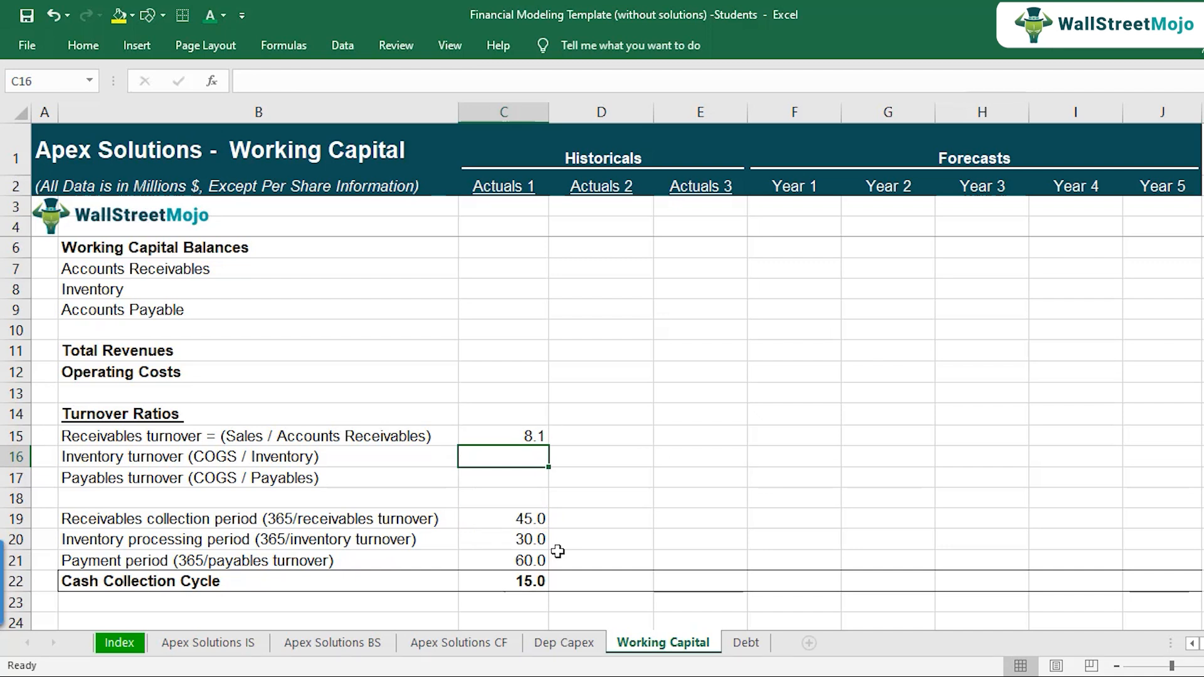
Step: Calculate the Actuals 1 inventory turnover by dividing 365 by the inventory processing period, using =365/C20
{"action": "key", "text": "Up"}
{"action": "key", "text": "Down"}
{"action": "left_click", "coordinate": [536, 545]}
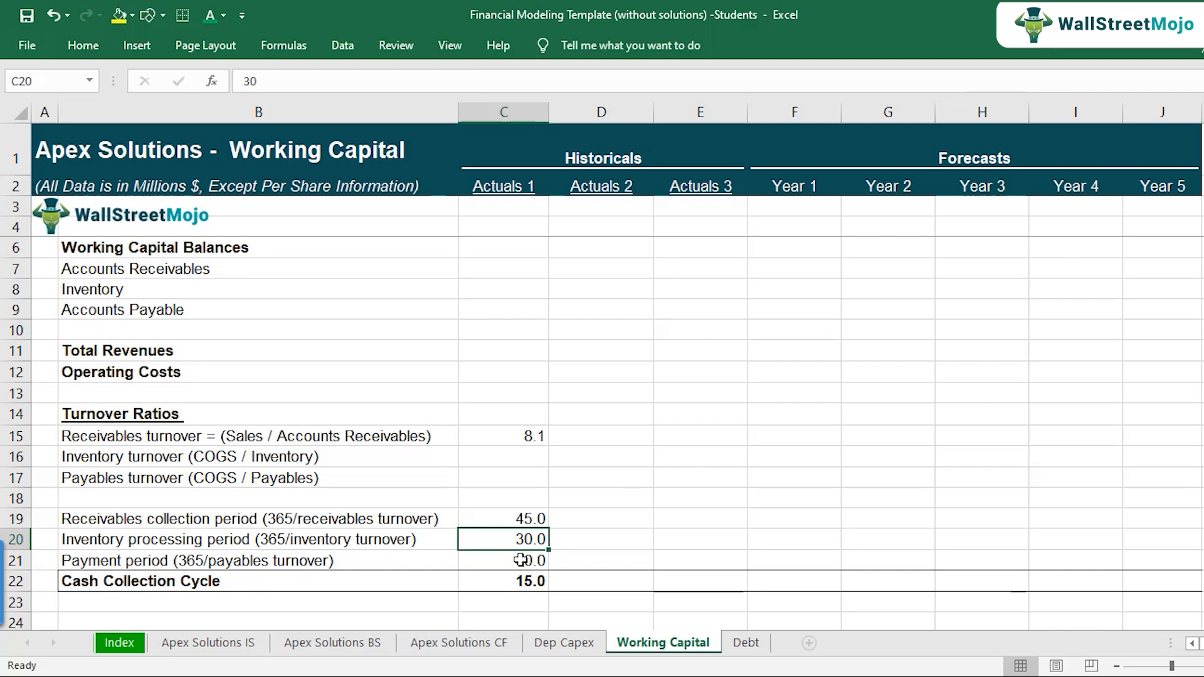
{"action": "key", "text": "Up"}
{"action": "key", "text": "Up"}
{"action": "key", "text": "Up"}
{"action": "key", "text": "Up"}
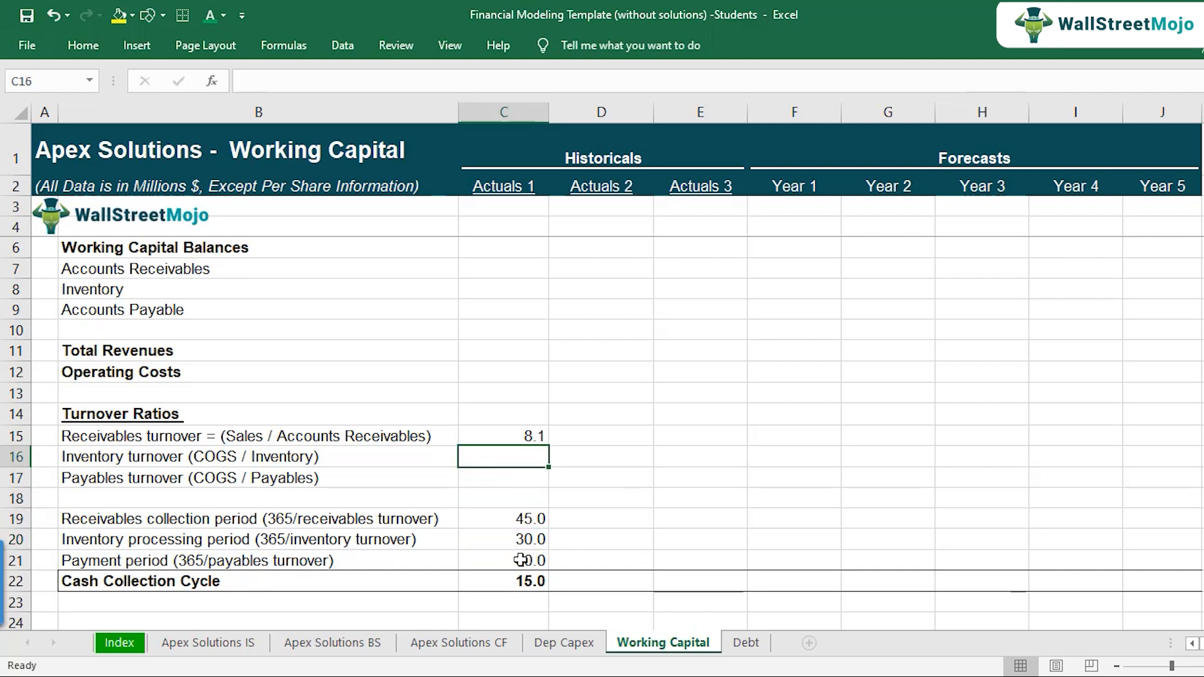
{"action": "type", "text": "=365/"}
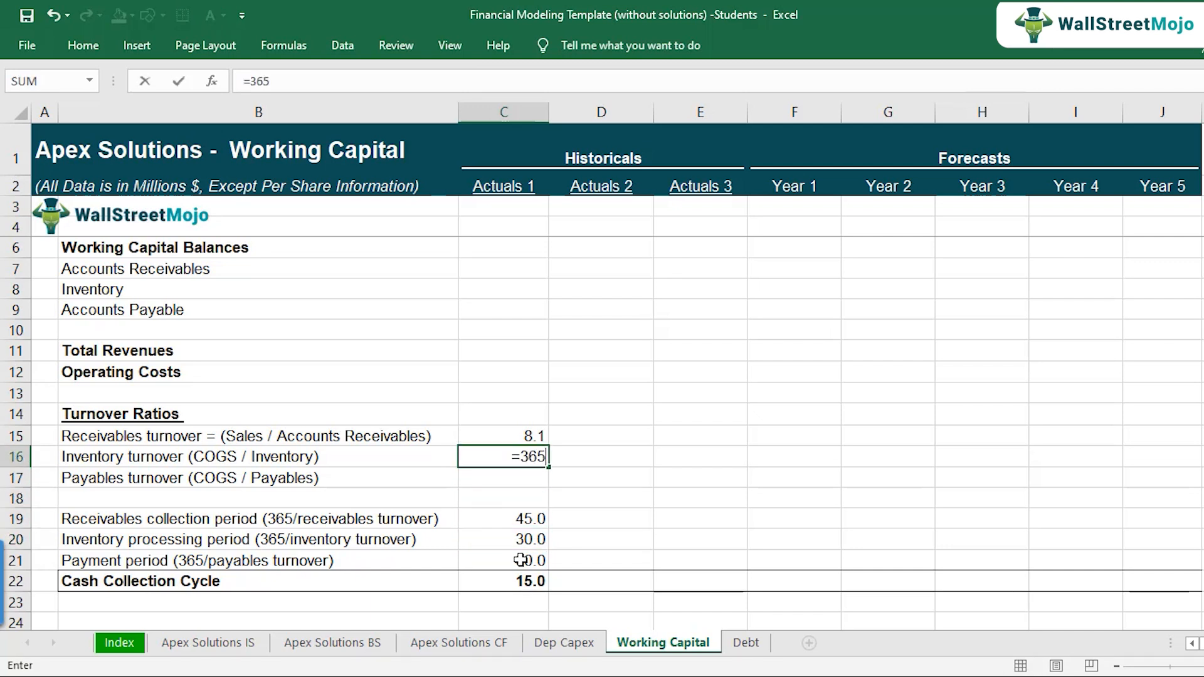
{"action": "left_click", "coordinate": [524, 538]}
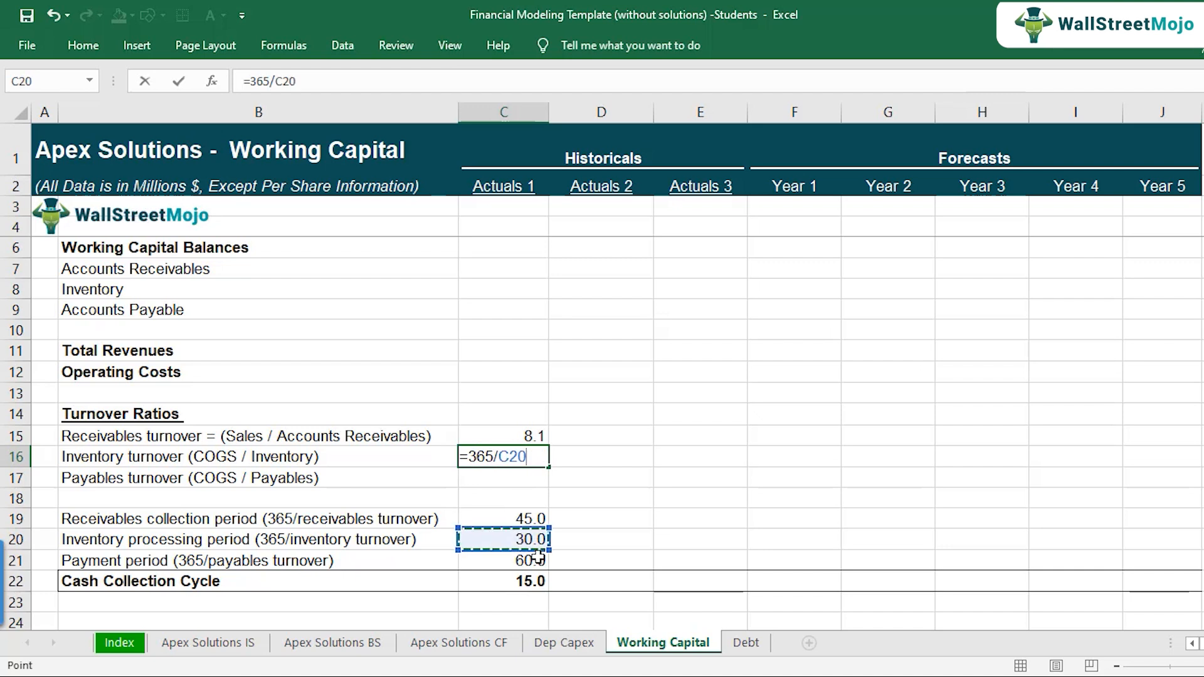
{"action": "key", "text": "Return"}
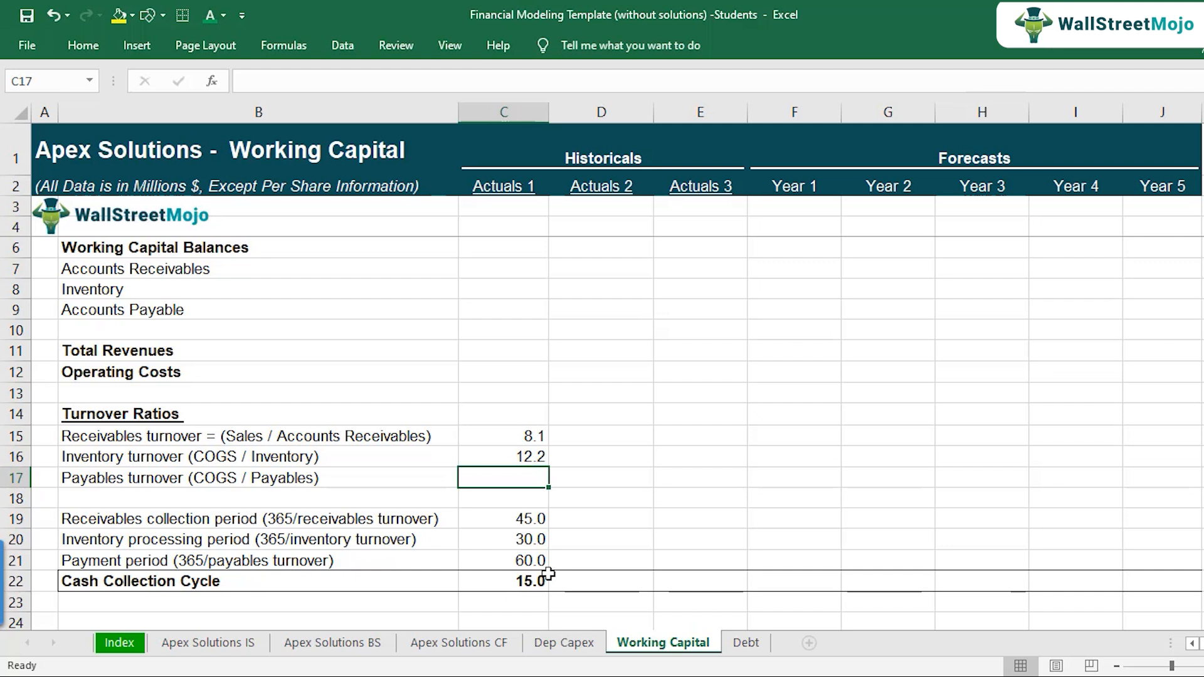
Step: Calculate the Actuals 1 payables turnover by dividing 365 by the payment period, using =365/C21
{"action": "key", "text": "Down"}
{"action": "key", "text": "Down"}
{"action": "key", "text": "Down"}
{"action": "key", "text": "Down"}
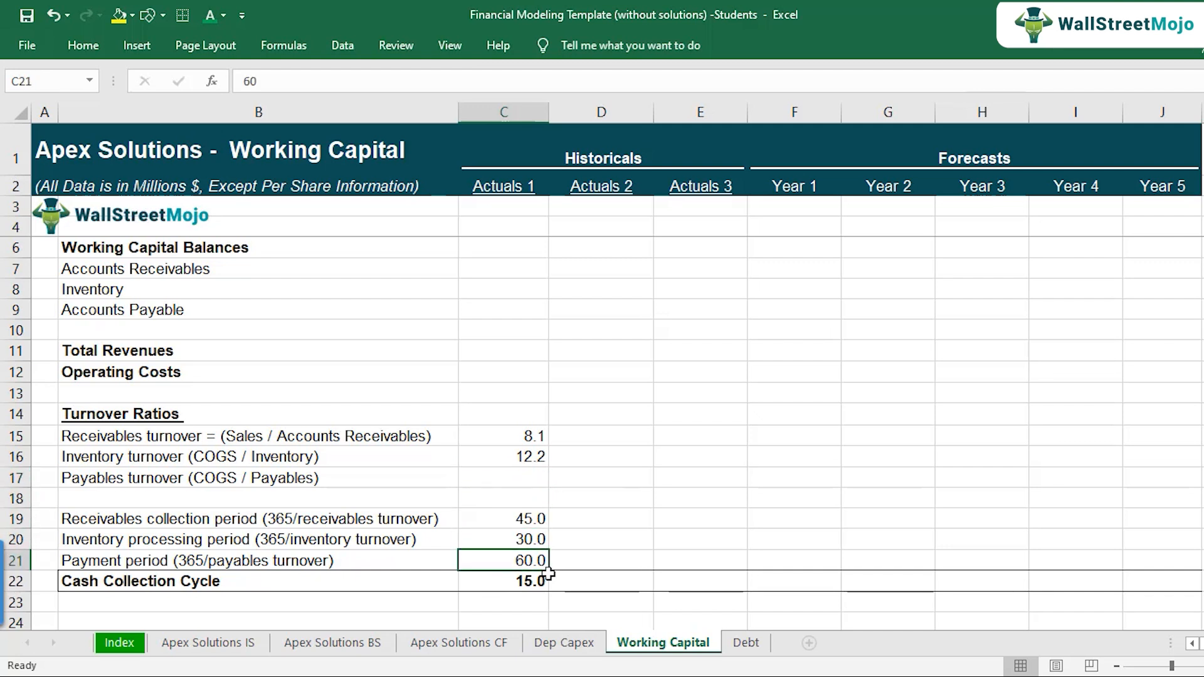
{"action": "key", "text": "Up"}
{"action": "key", "text": "Up"}
{"action": "key", "text": "Up"}
{"action": "key", "text": "Up"}
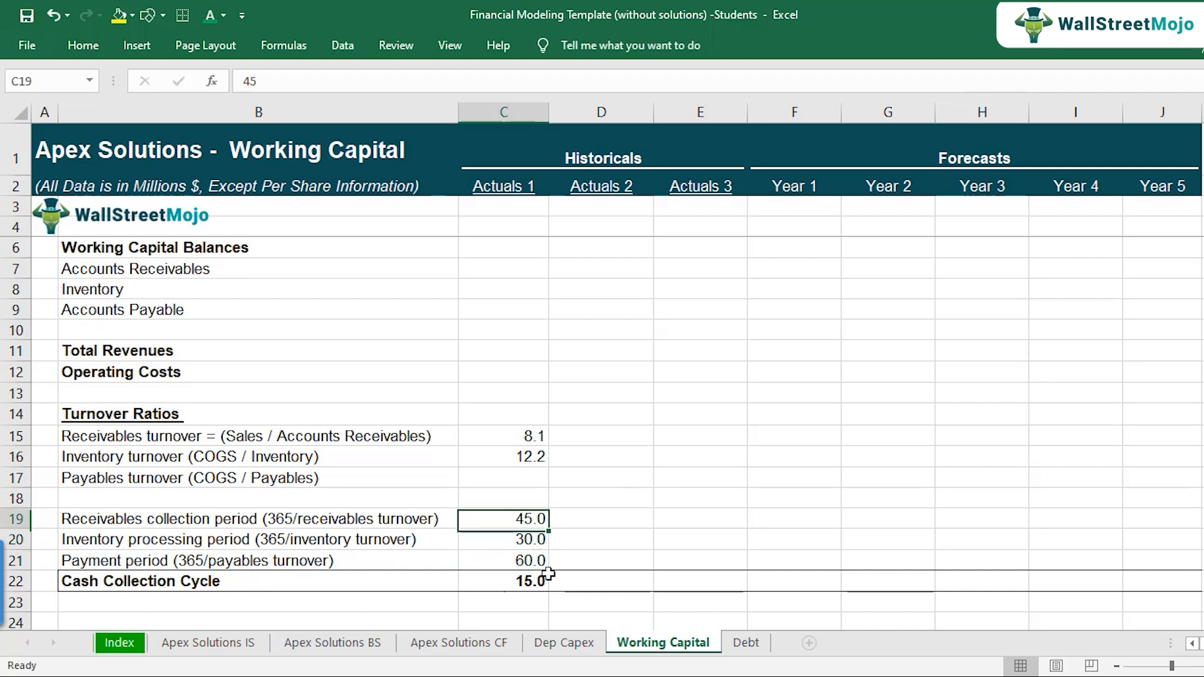
{"action": "type", "text": "=365"}
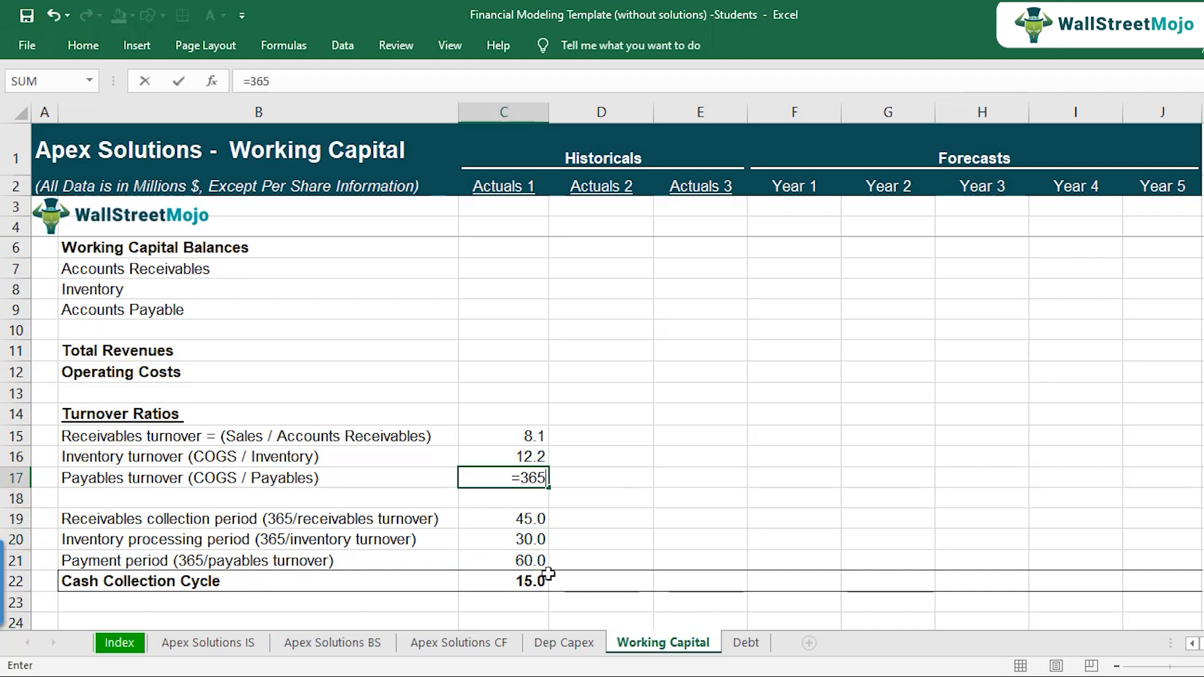
{"action": "type", "text": "/"}
{"action": "key", "text": "Down"}
{"action": "key", "text": "Down"}
{"action": "key", "text": "Down"}
{"action": "key", "text": "Down"}
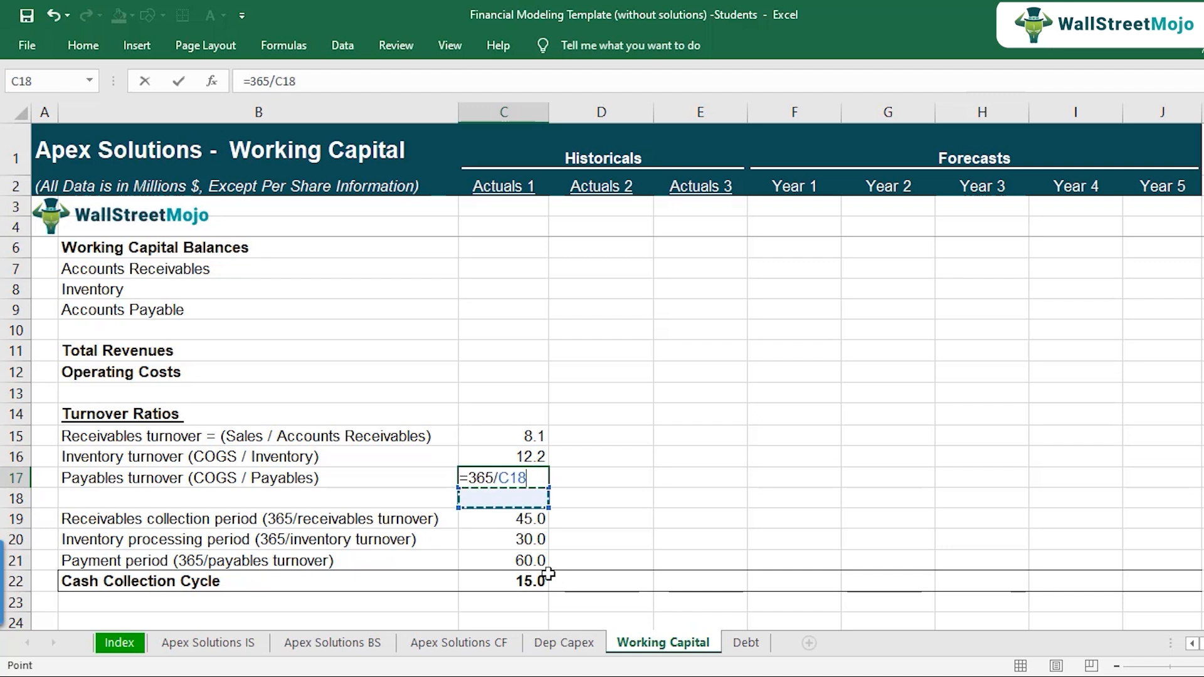
{"action": "key", "text": "Return"}
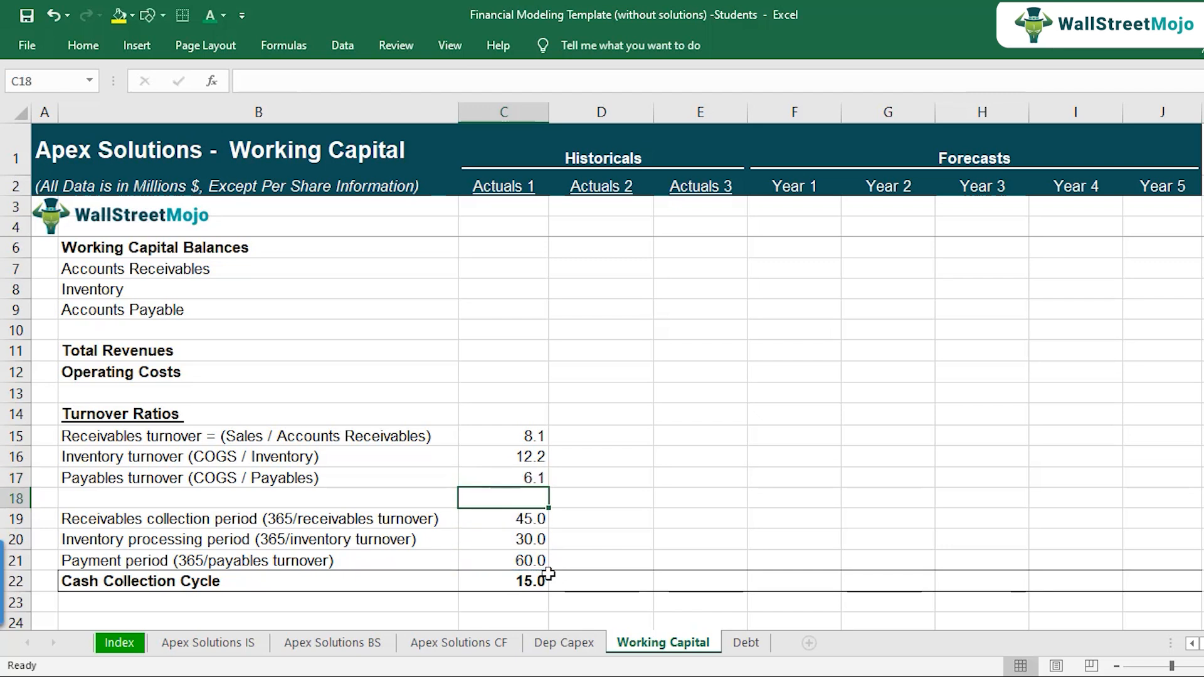
Step: Check the cell references in the Actuals 1 payables and inventory turnover formulas
{"action": "key", "text": "Up"}
{"action": "key", "text": "F2"}
{"action": "key", "text": "Escape"}
{"action": "key", "text": "Up"}
{"action": "key", "text": "F2"}
{"action": "key", "text": "Escape"}
{"action": "key", "text": "Up"}
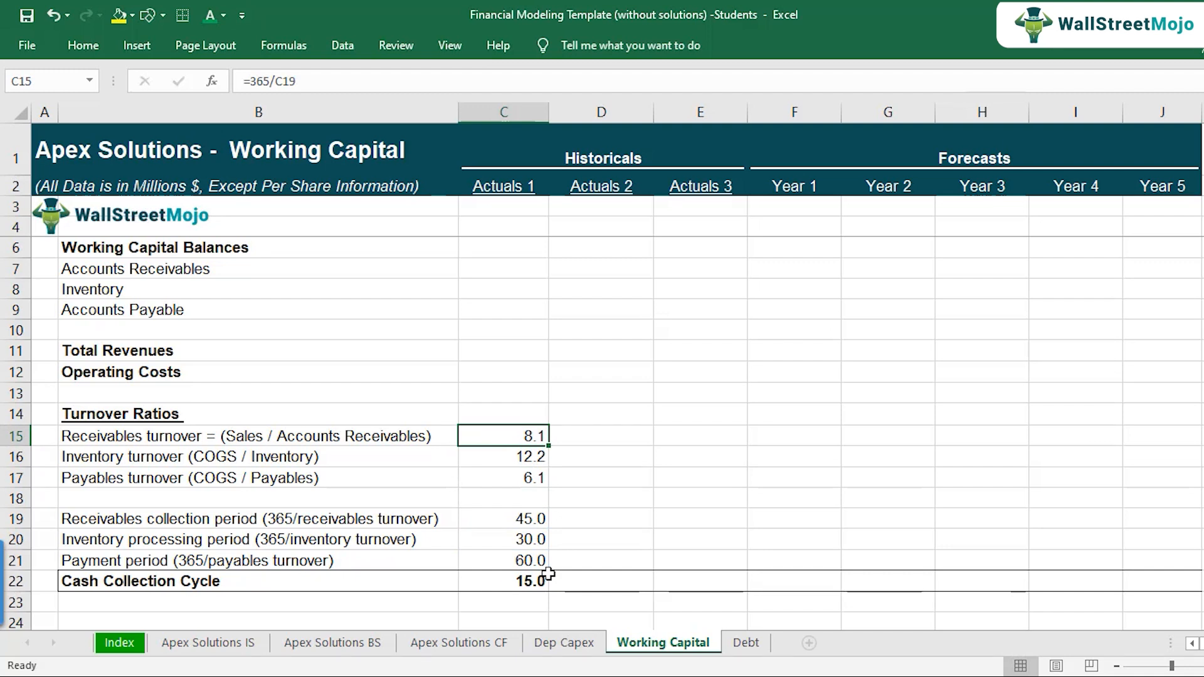
Step: Review the bracketed definitions in the receivables, inventory and payables turnover labels, leaving the label text unchanged
{"action": "key", "text": "Left"}
{"action": "key", "text": "F2"}
{"action": "key", "text": "shift+Left"}
{"action": "key", "text": "shift+Left"}
{"action": "key", "text": "shift+Left"}
{"action": "key", "text": "shift+Left"}
{"action": "key", "text": "shift+Left"}
{"action": "key", "text": "shift+Left"}
{"action": "key", "text": "shift+Left"}
{"action": "key", "text": "shift+Left"}
{"action": "key", "text": "shift+Left"}
{"action": "key", "text": "shift+Left"}
{"action": "key", "text": "shift+Left"}
{"action": "key", "text": "shift+Left"}
{"action": "key", "text": "shift+Left"}
{"action": "key", "text": "shift+Left"}
{"action": "key", "text": "shift+Left"}
{"action": "key", "text": "shift+Left"}
{"action": "key", "text": "shift+Left"}
{"action": "key", "text": "shift+Left"}
{"action": "key", "text": "shift+Left"}
{"action": "key", "text": "shift+Left"}
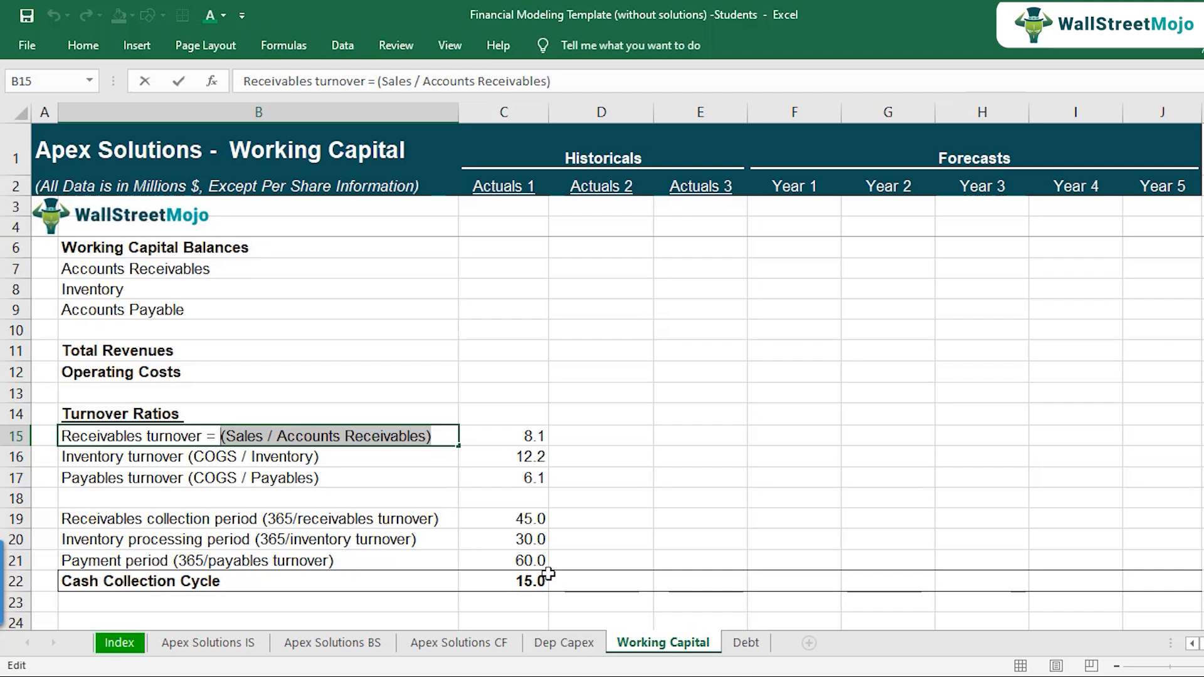
{"action": "key", "text": "Return"}
{"action": "key", "text": "F2"}
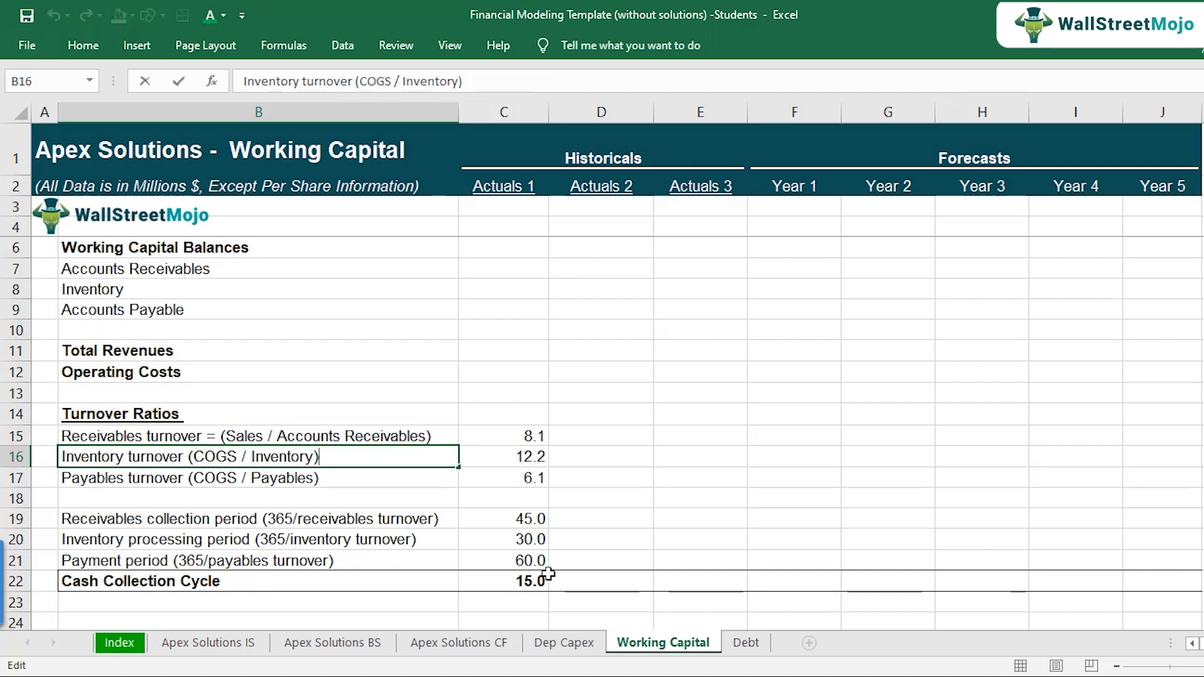
{"action": "key", "text": "shift+Left"}
{"action": "key", "text": "shift+Left"}
{"action": "key", "text": "shift+Left"}
{"action": "key", "text": "shift+Left"}
{"action": "key", "text": "shift+Left"}
{"action": "key", "text": "shift+Left"}
{"action": "key", "text": "shift+Left"}
{"action": "key", "text": "shift+Left"}
{"action": "key", "text": "shift+Left"}
{"action": "key", "text": "shift+Left"}
{"action": "key", "text": "shift+Left"}
{"action": "key", "text": "shift+Left"}
{"action": "key", "text": "shift+Left"}
{"action": "key", "text": "shift+Left"}
{"action": "key", "text": "shift+Left"}
{"action": "key", "text": "shift+Left"}
{"action": "key", "text": "shift+Left"}
{"action": "key", "text": "shift+Left"}
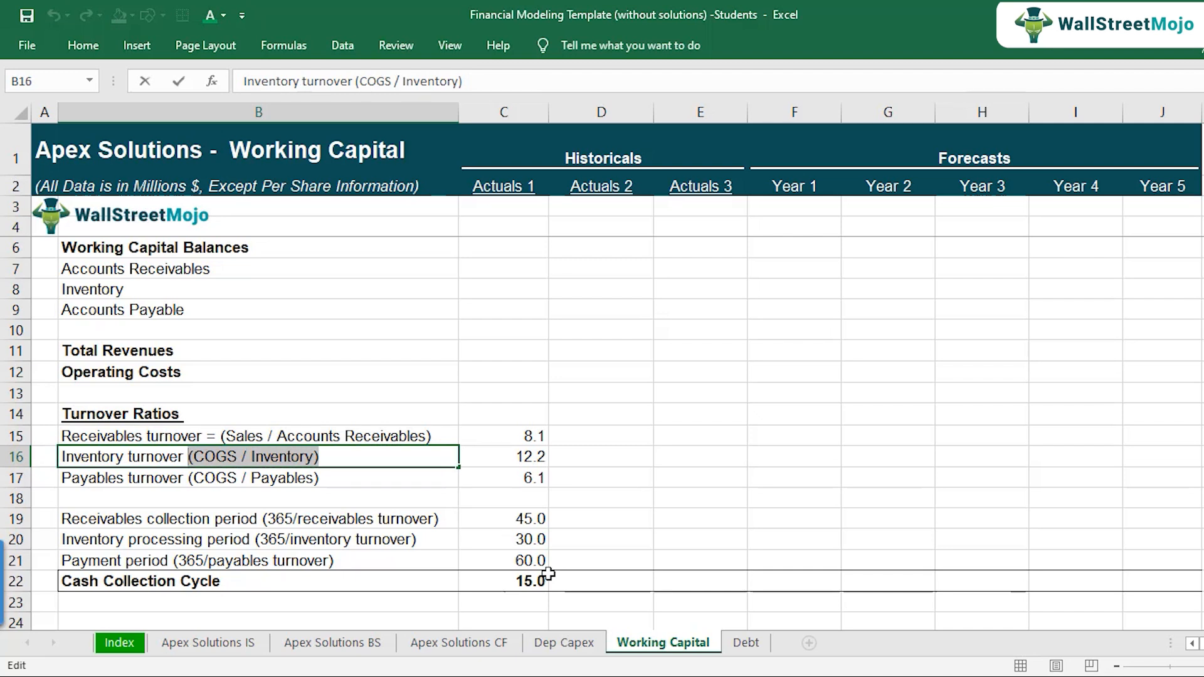
{"action": "type", "text": "'"}
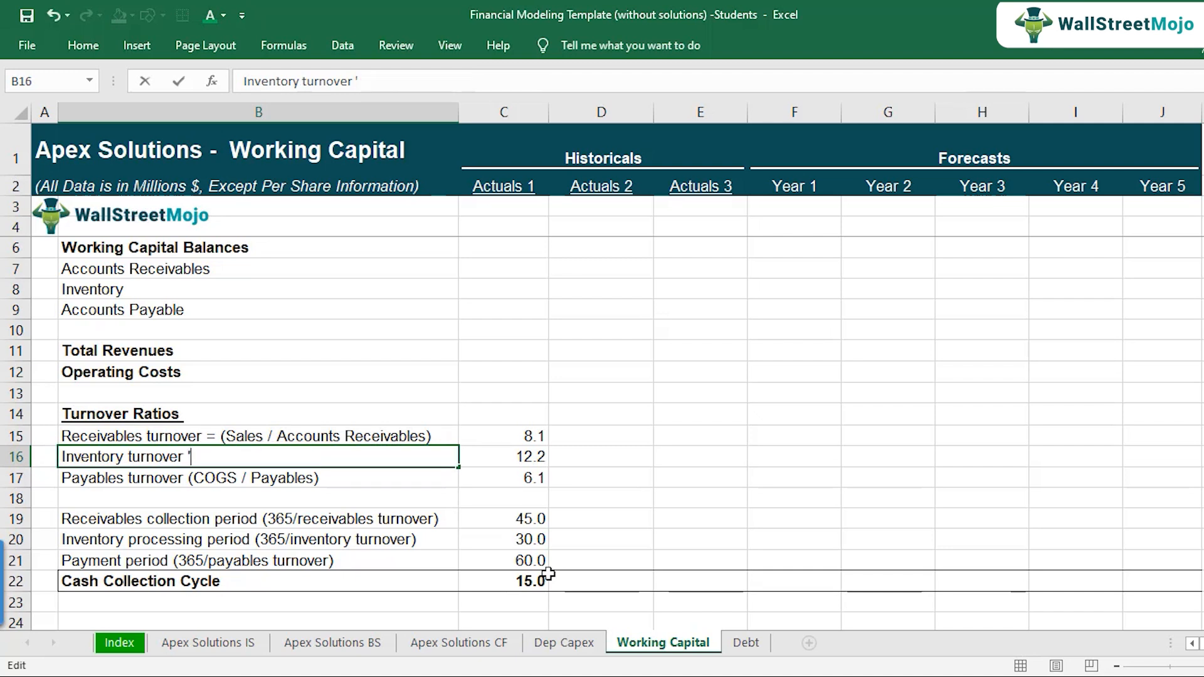
{"action": "key", "text": "Escape"}
{"action": "key", "text": "Down"}
{"action": "key", "text": "F2"}
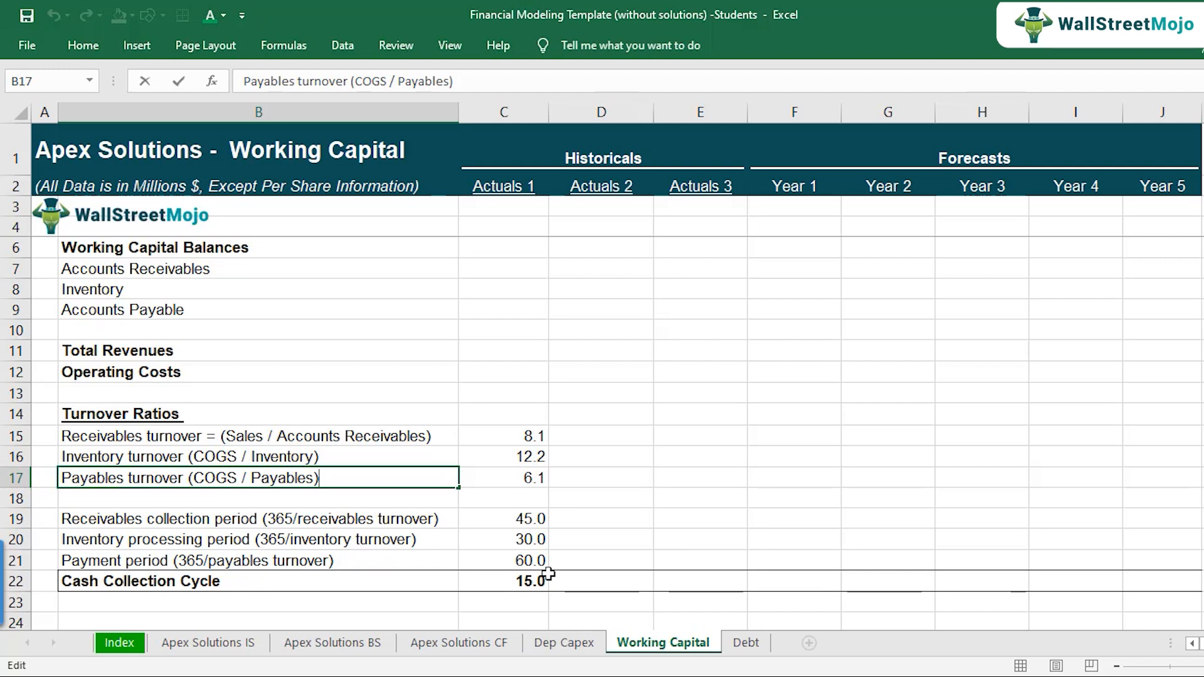
{"action": "key", "text": "Tab"}
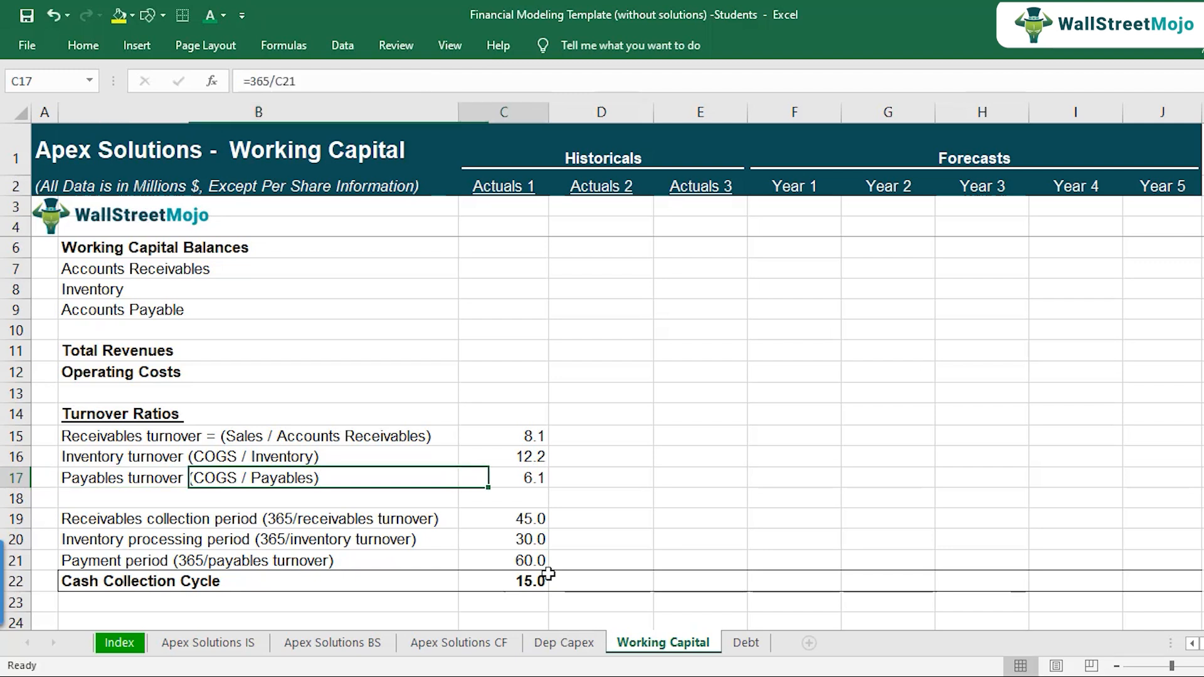
{"action": "key", "text": "Right"}
{"action": "key", "text": "Right"}
{"action": "key", "text": "Left"}
{"action": "key", "text": "Left"}
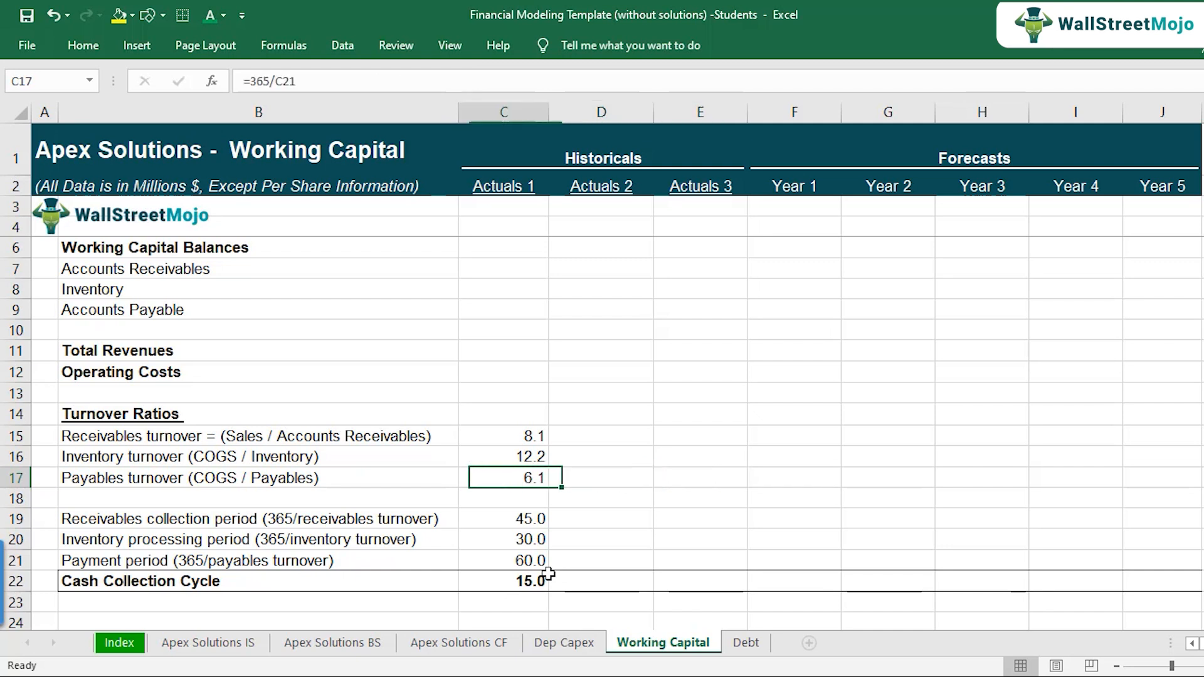
{"action": "key", "text": "Right"}
{"action": "key", "text": "Right"}
{"action": "key", "text": "Right"}
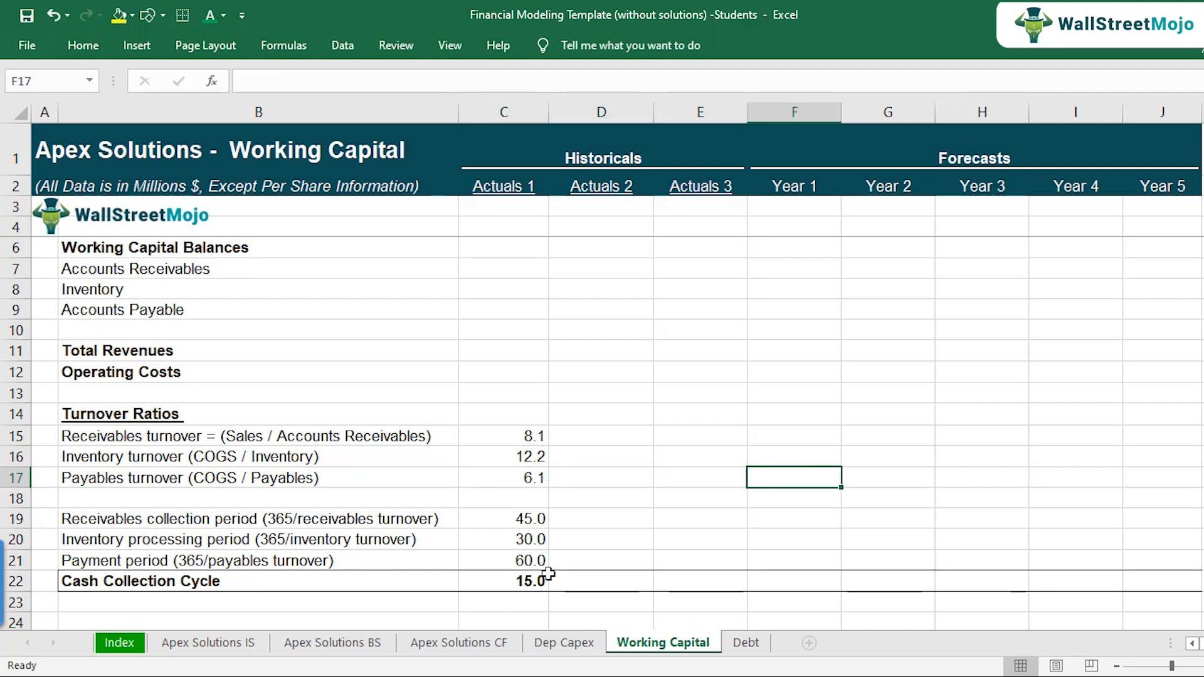
Step: Review the sales and COGS components in the receivables, inventory and payables turnover labels
{"action": "left_click", "coordinate": [361, 424]}
{"action": "double_click", "coordinate": [282, 439]}
{"action": "left_click_drag", "start_coordinate": [282, 439], "coordinate": [430, 437]}
{"action": "left_click", "coordinate": [267, 457]}
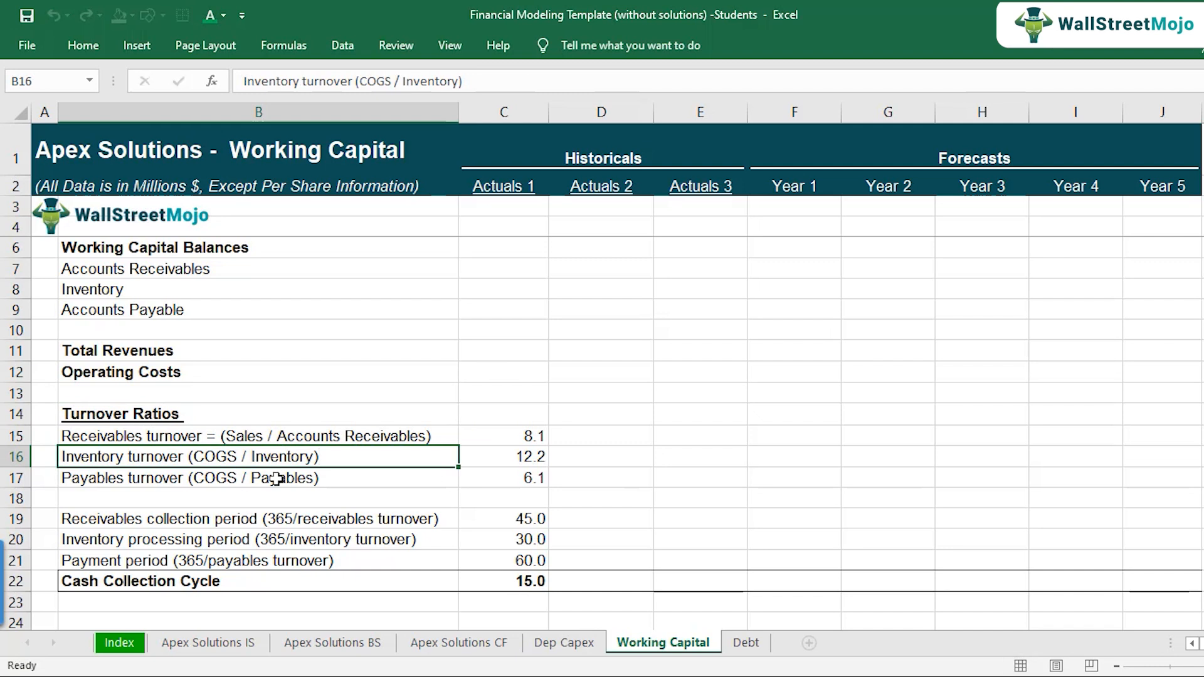
{"action": "left_click", "coordinate": [276, 478]}
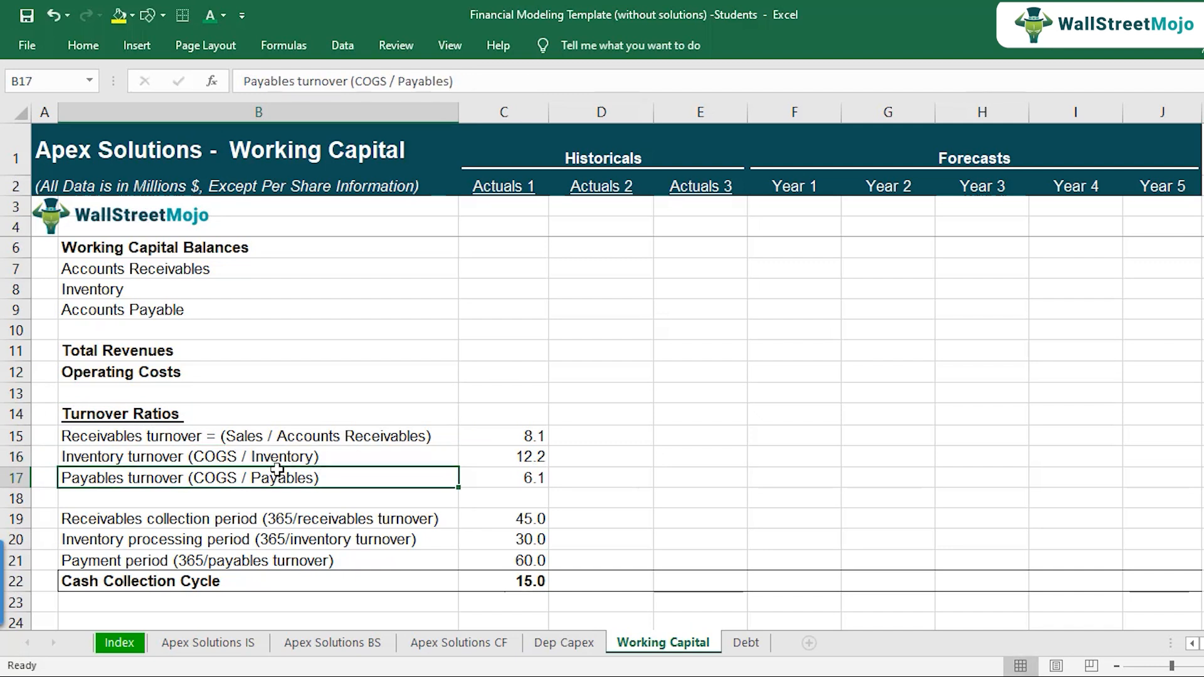
{"action": "double_click", "coordinate": [269, 431]}
{"action": "mouse_move", "coordinate": [237, 436]}
{"action": "left_mouse_down"}
{"action": "mouse_move", "coordinate": [221, 437]}
{"action": "mouse_move", "coordinate": [268, 437]}
{"action": "mouse_move", "coordinate": [236, 437]}
{"action": "left_mouse_up"}
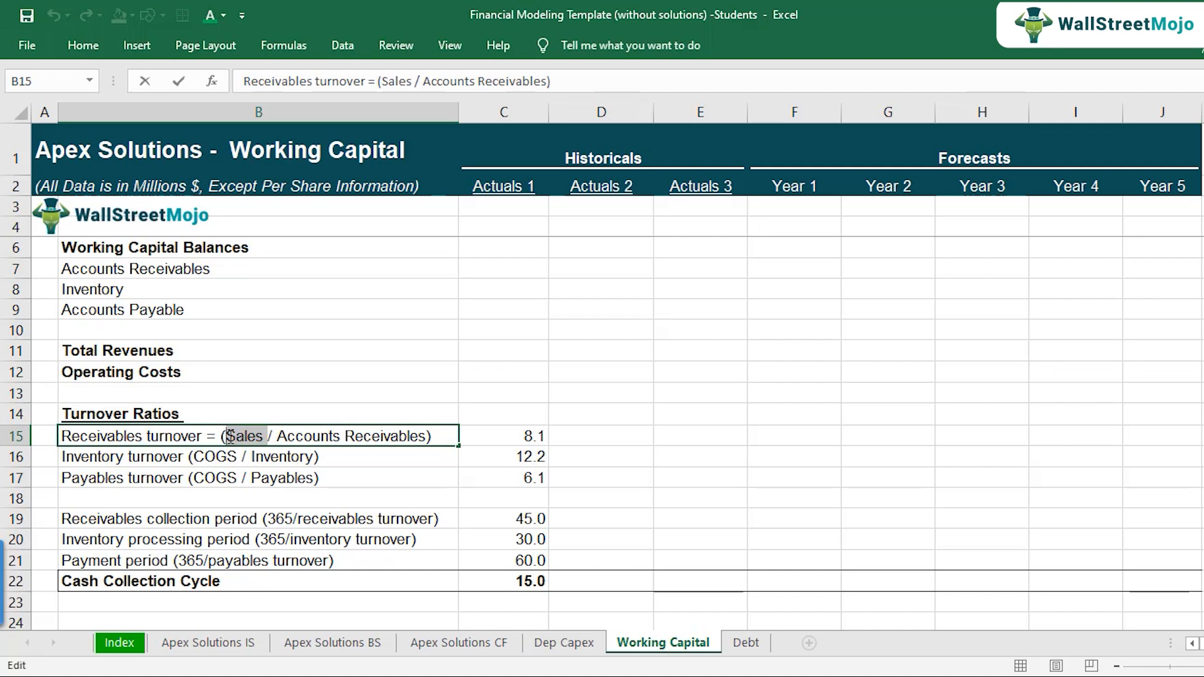
{"action": "left_click", "coordinate": [231, 463]}
{"action": "double_click", "coordinate": [240, 457]}
{"action": "left_click_drag", "start_coordinate": [241, 458], "coordinate": [194, 457]}
{"action": "key", "text": "Escape"}
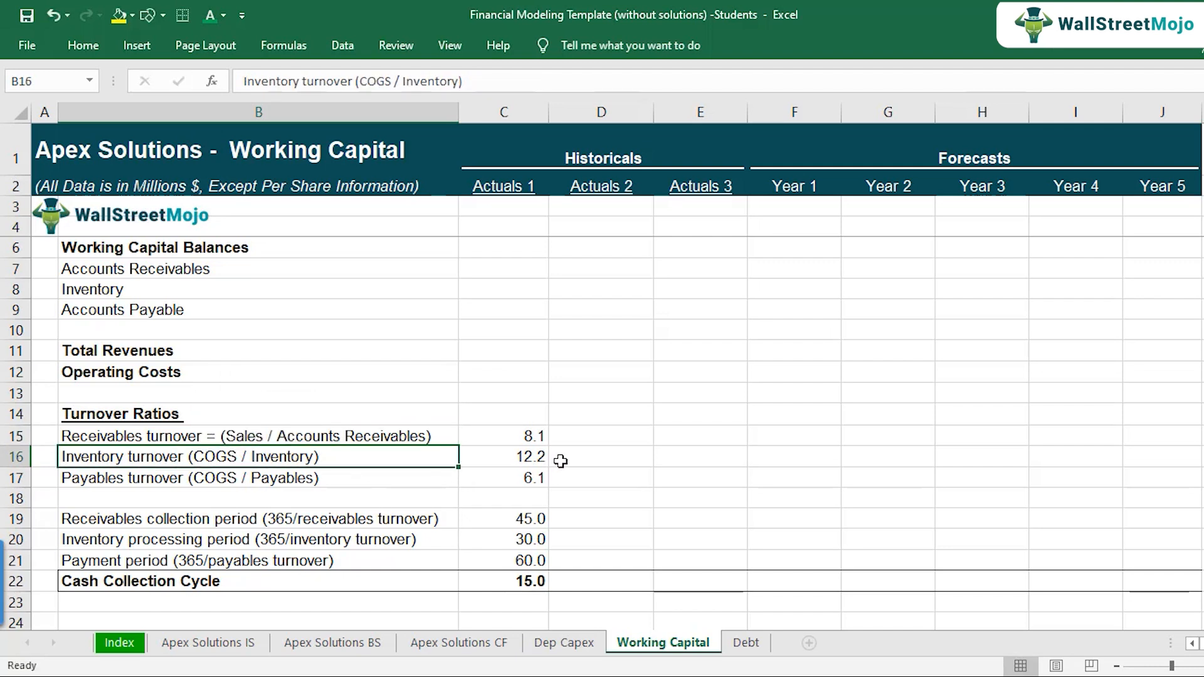
Step: Compare the turnover definitions with the Year 1 to Year 5 forecast cells for the three turnover ratios
{"action": "left_click", "coordinate": [533, 438]}
{"action": "left_click_drag", "start_coordinate": [765, 436], "coordinate": [1119, 469]}
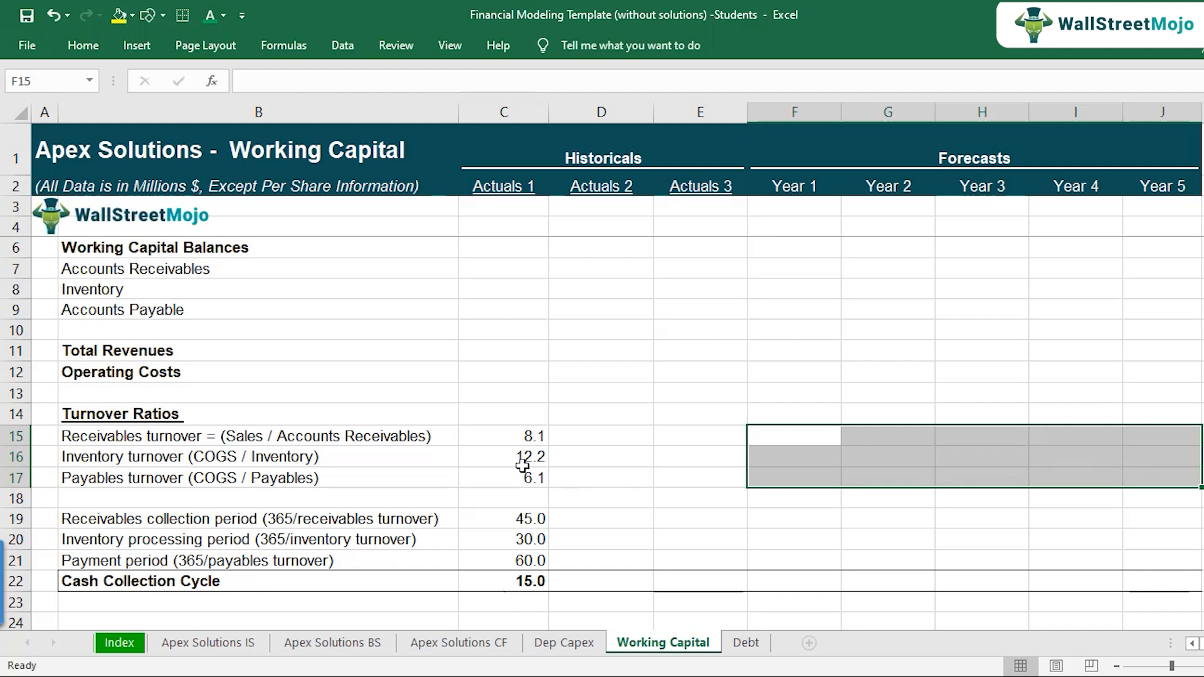
{"action": "left_click", "coordinate": [383, 442]}
{"action": "left_click", "coordinate": [350, 457]}
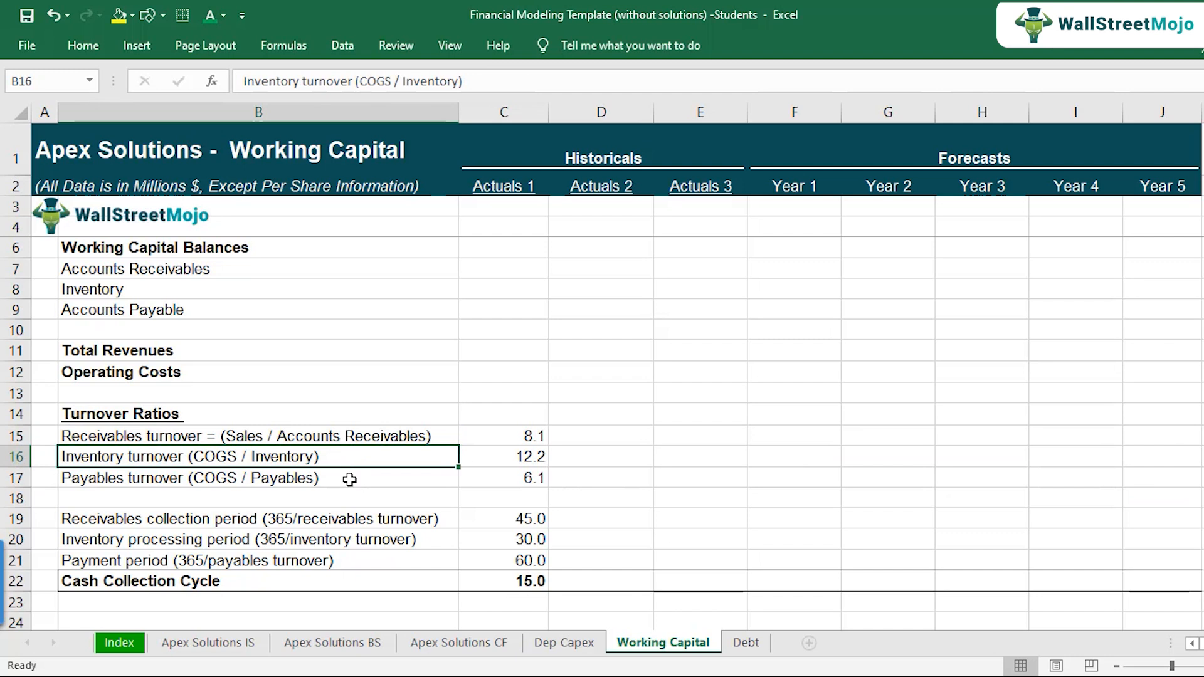
{"action": "left_click", "coordinate": [349, 483]}
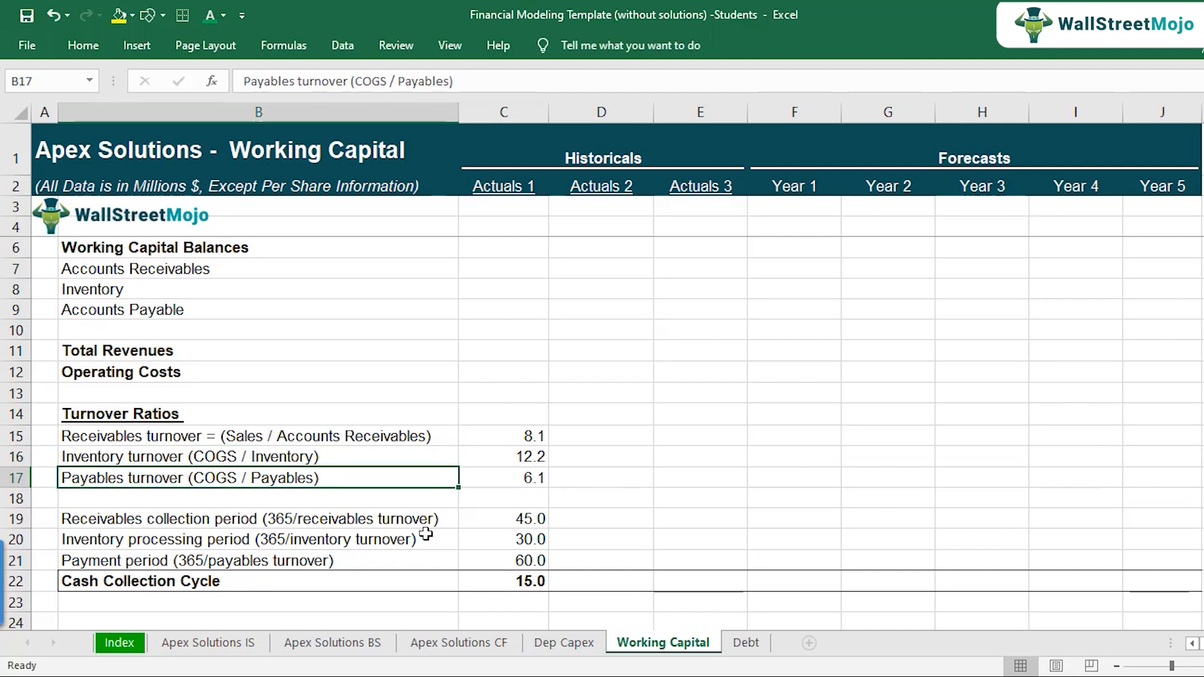
Step: Clear the example Actuals 1 turnover ratios, periods and cash collection cycle in C15:C22
{"action": "left_click_drag", "start_coordinate": [516, 443], "coordinate": [514, 584]}
{"action": "left_click", "coordinate": [514, 583]}
{"action": "key", "text": "Up"}
{"action": "key", "text": "Up"}
{"action": "key", "text": "Up"}
{"action": "key", "text": "Up"}
{"action": "key", "text": "Up"}
{"action": "key", "text": "Up"}
{"action": "key", "text": "Up"}
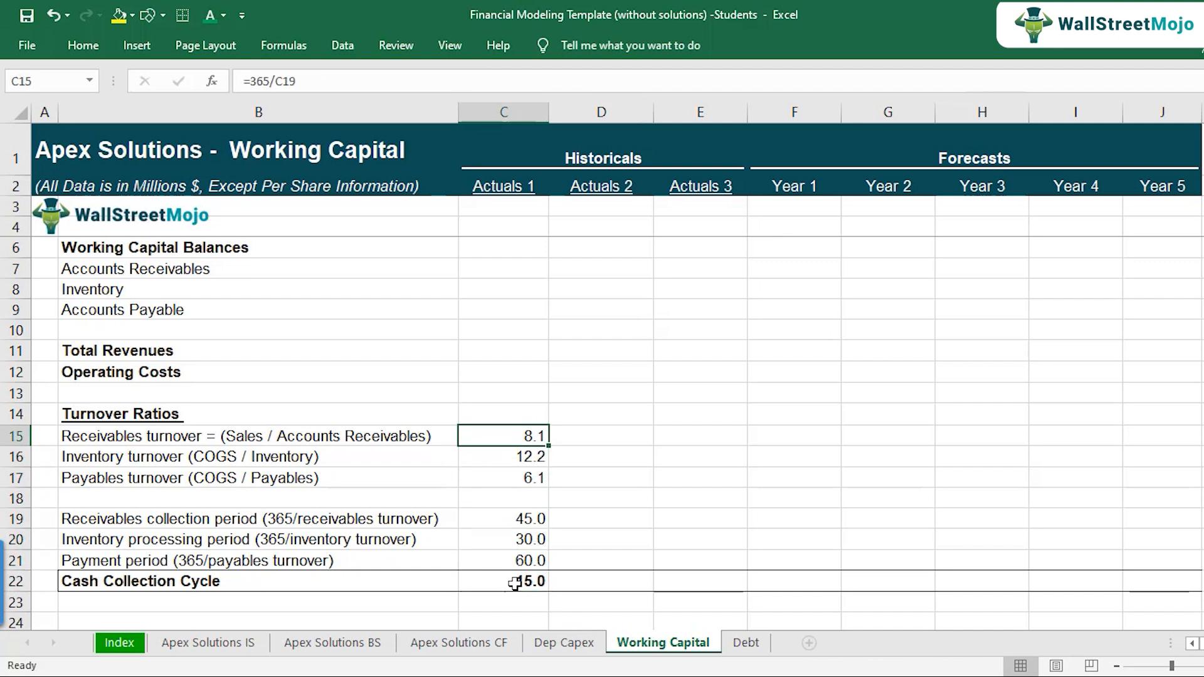
{"action": "key", "text": "shift+Down"}
{"action": "key", "text": "shift+Down"}
{"action": "key", "text": "shift+Down"}
{"action": "key", "text": "shift+Down"}
{"action": "key", "text": "shift+Down"}
{"action": "key", "text": "shift+Down"}
{"action": "key", "text": "shift+Down"}
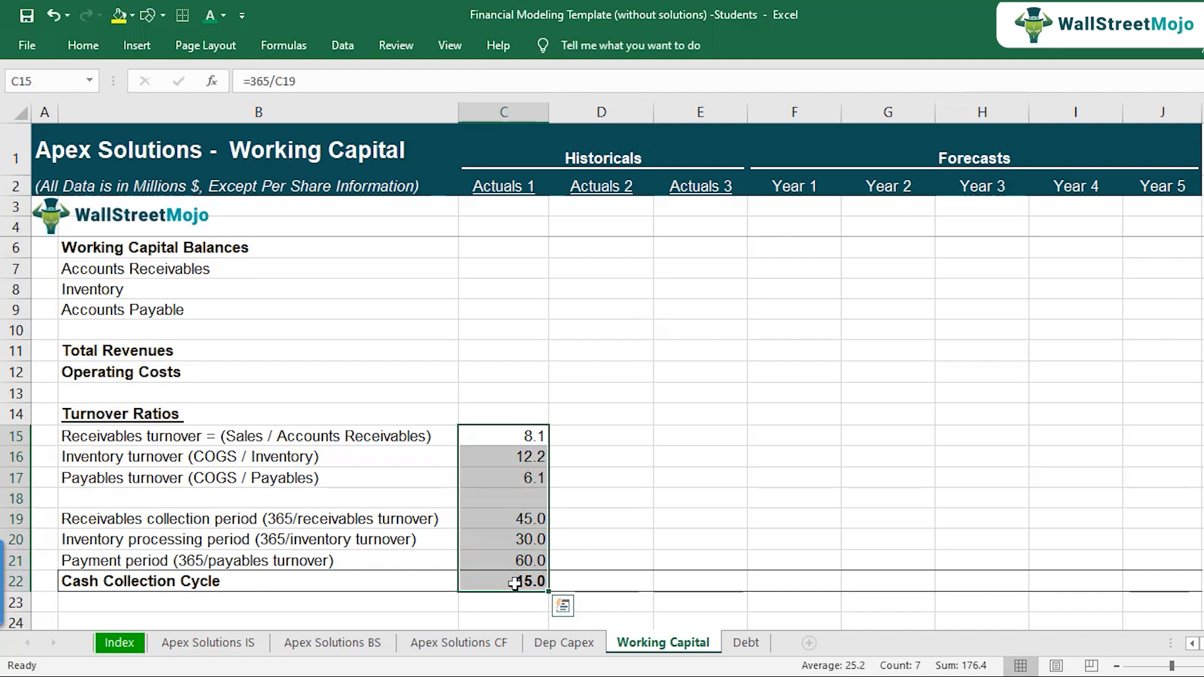
{"action": "key", "text": "Delete"}
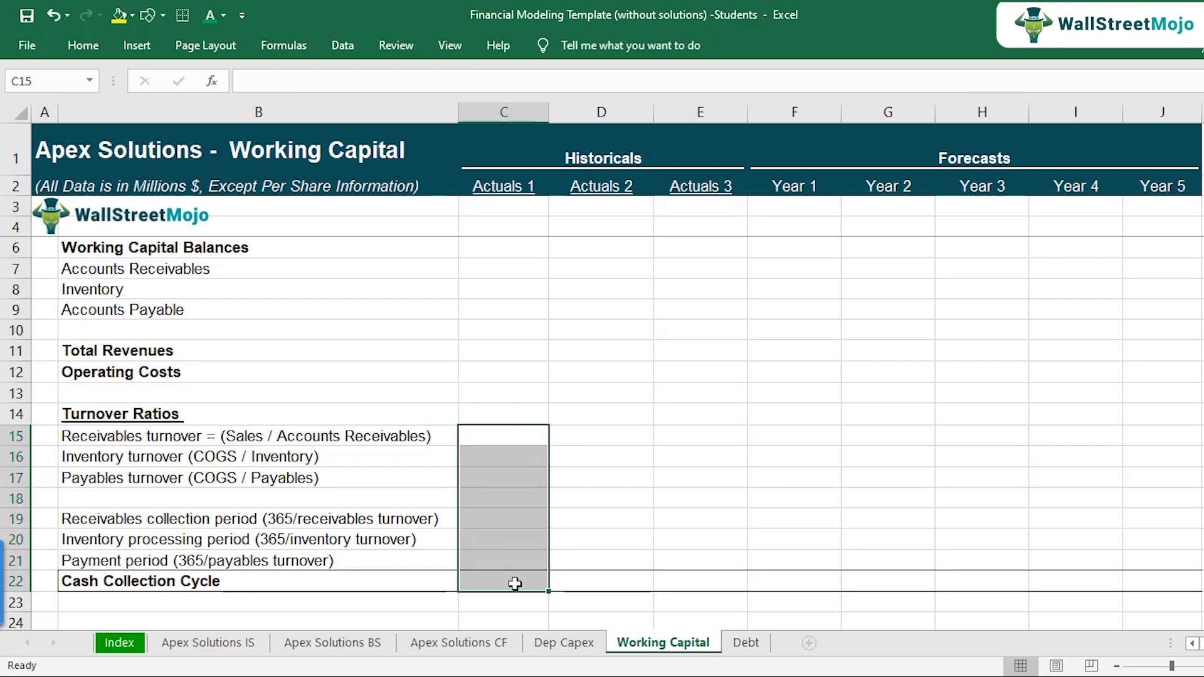
Step: Review the receivables turnover definition and the historical receivables, inventory and payables cells in C7:E9
{"action": "key", "text": "shift+Up"}
{"action": "key", "text": "shift+Up"}
{"action": "key", "text": "shift+Up"}
{"action": "key", "text": "shift+Up"}
{"action": "key", "text": "shift+Up"}
{"action": "key", "text": "shift+Up"}
{"action": "key", "text": "shift+Up"}
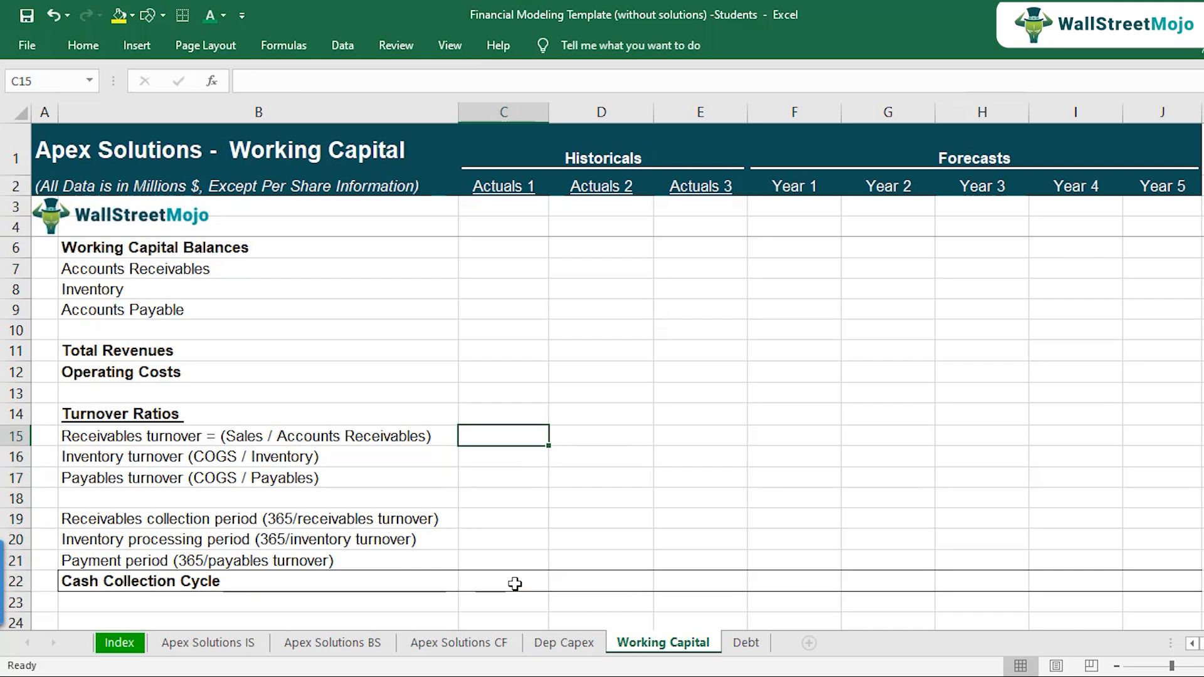
{"action": "left_click", "coordinate": [283, 450]}
{"action": "left_click", "coordinate": [282, 434]}
{"action": "left_click", "coordinate": [490, 435]}
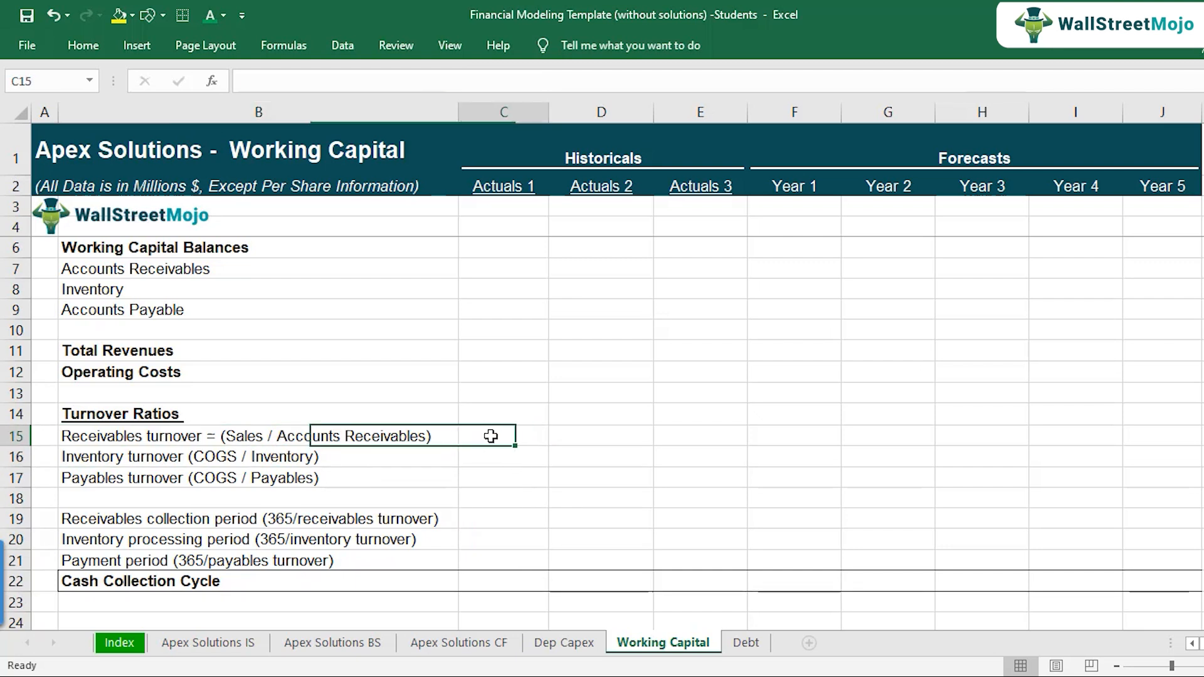
{"action": "left_click", "coordinate": [335, 442]}
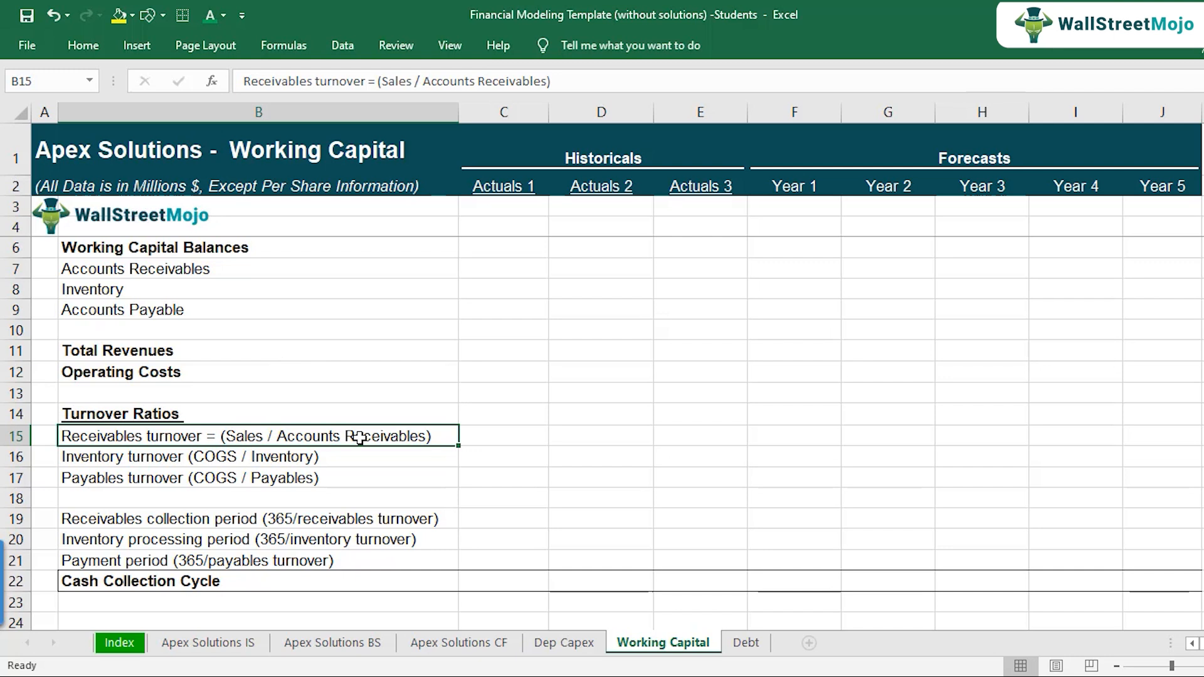
{"action": "left_click", "coordinate": [495, 432]}
{"action": "left_click", "coordinate": [406, 441]}
{"action": "left_click_drag", "start_coordinate": [511, 267], "coordinate": [693, 312]}
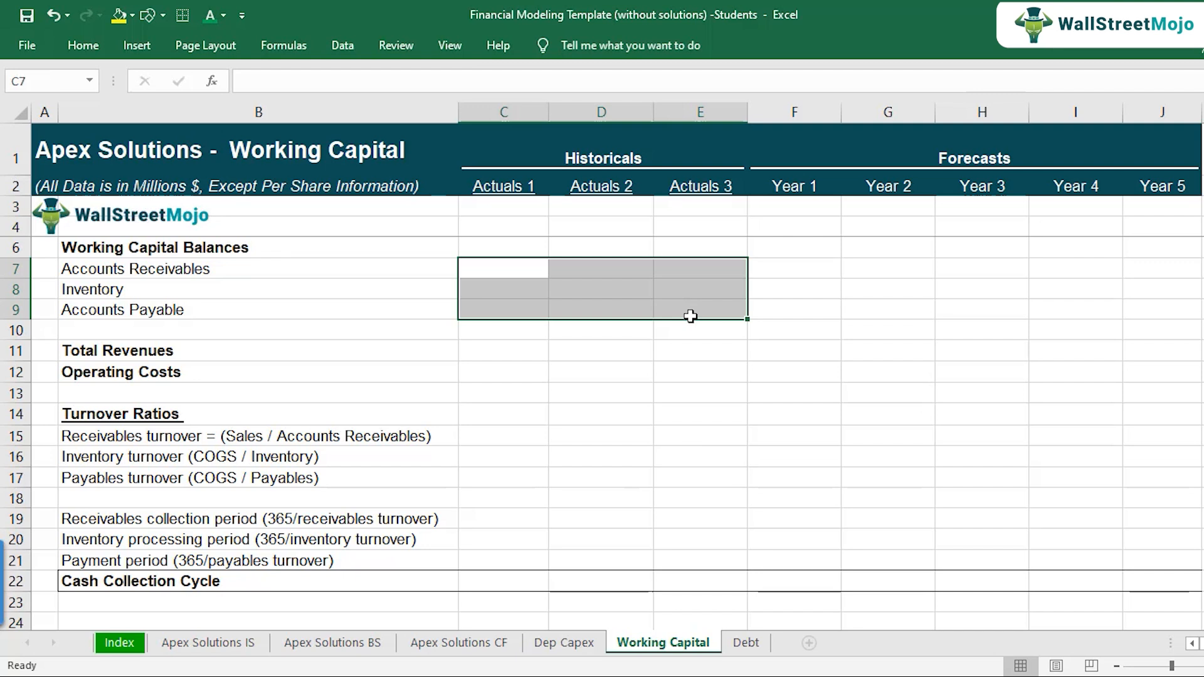
Step: Link the Actuals 1 Accounts Receivables balance in C7 to the balance sheet, using ='Apex Solutions BS'!C8
{"action": "left_click", "coordinate": [519, 264]}
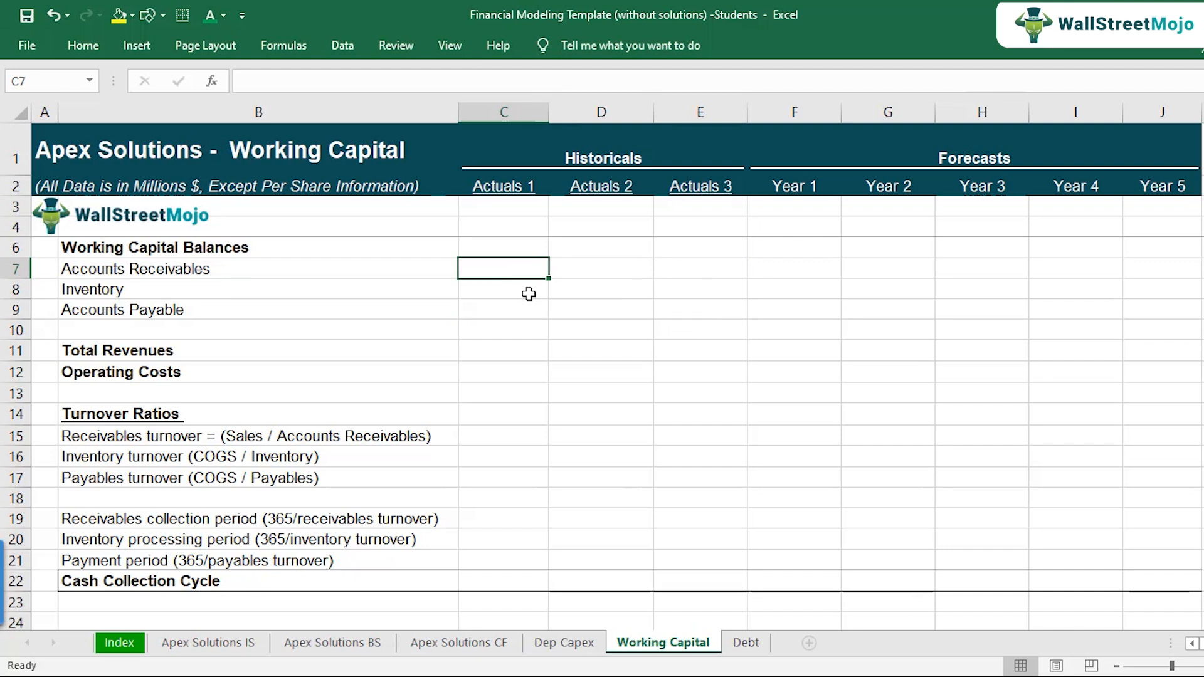
{"action": "type", "text": "="}
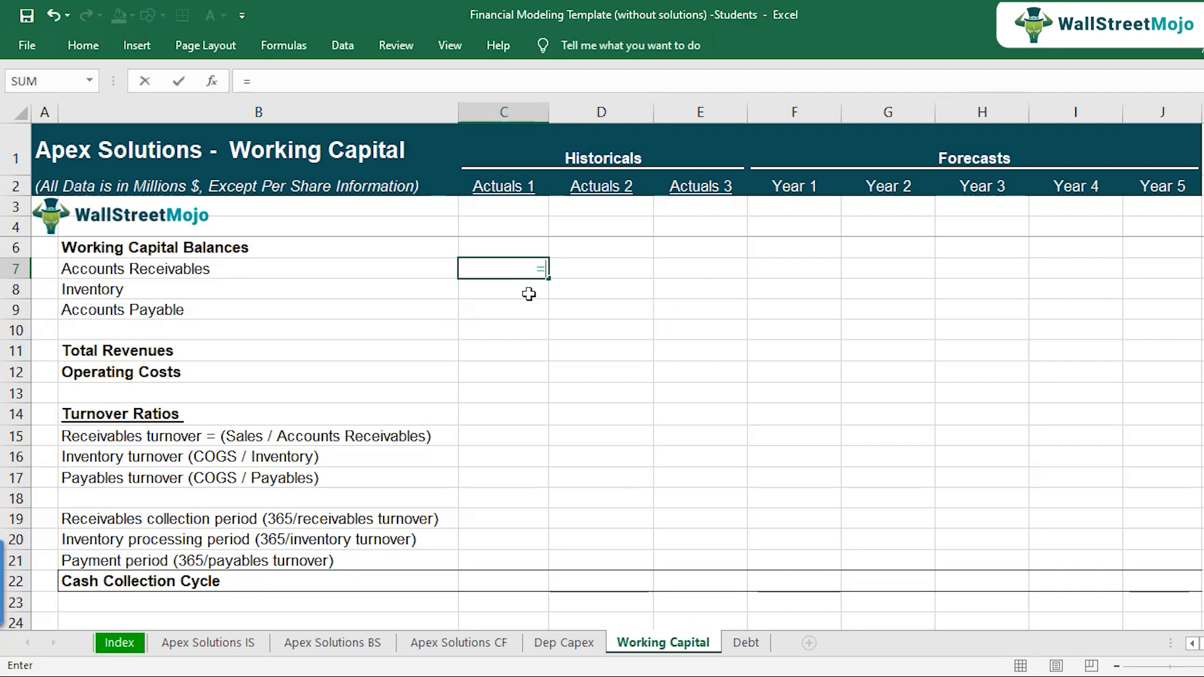
{"action": "left_click", "coordinate": [364, 643]}
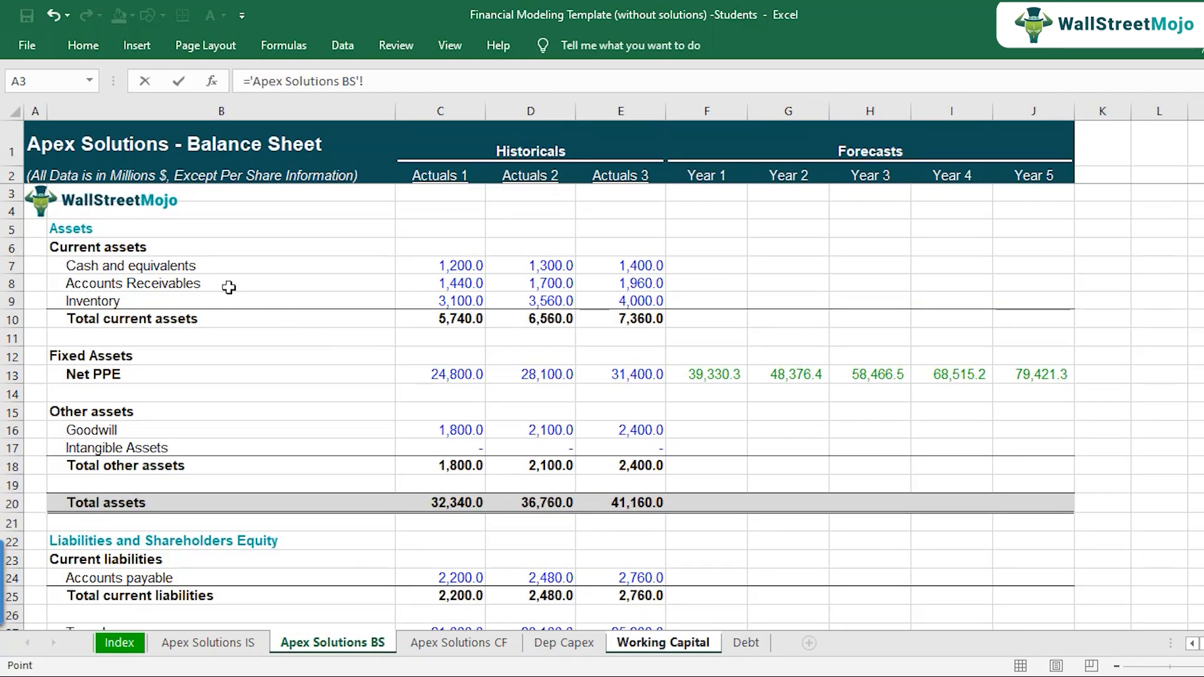
{"action": "left_click", "coordinate": [441, 284]}
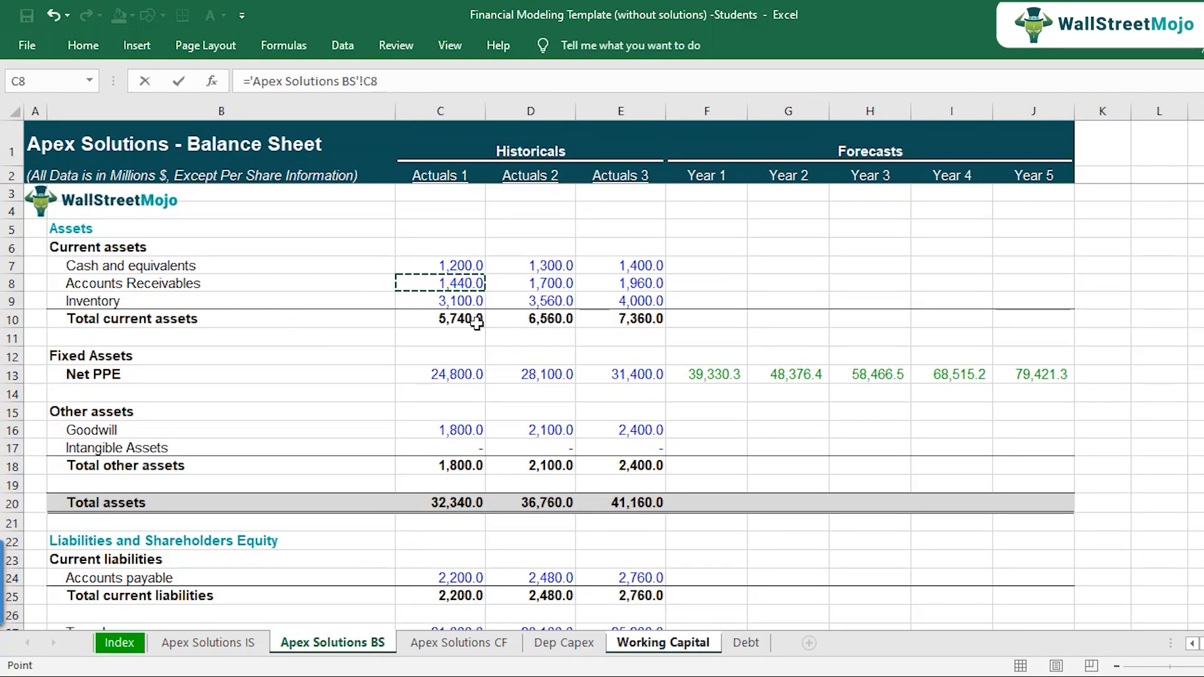
{"action": "key", "text": "Return"}
Step: Copy the Accounts Receivables link across to Actuals 2 and Actuals 3
{"action": "key", "text": "Up"}
{"action": "key", "text": "ctrl+c"}
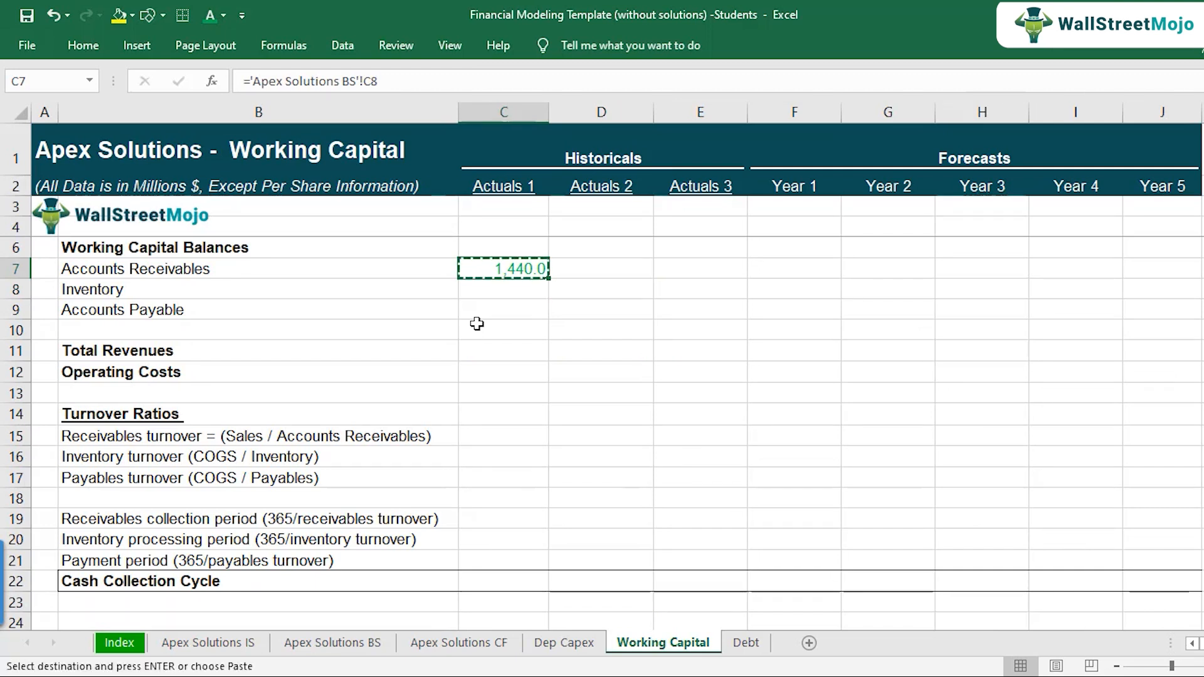
{"action": "key", "text": "shift+Right"}
{"action": "key", "text": "shift+Right"}
{"action": "key", "text": "ctrl+v"}
{"action": "key", "text": "F2"}
{"action": "key", "text": "Escape"}
{"action": "key", "text": "Down"}
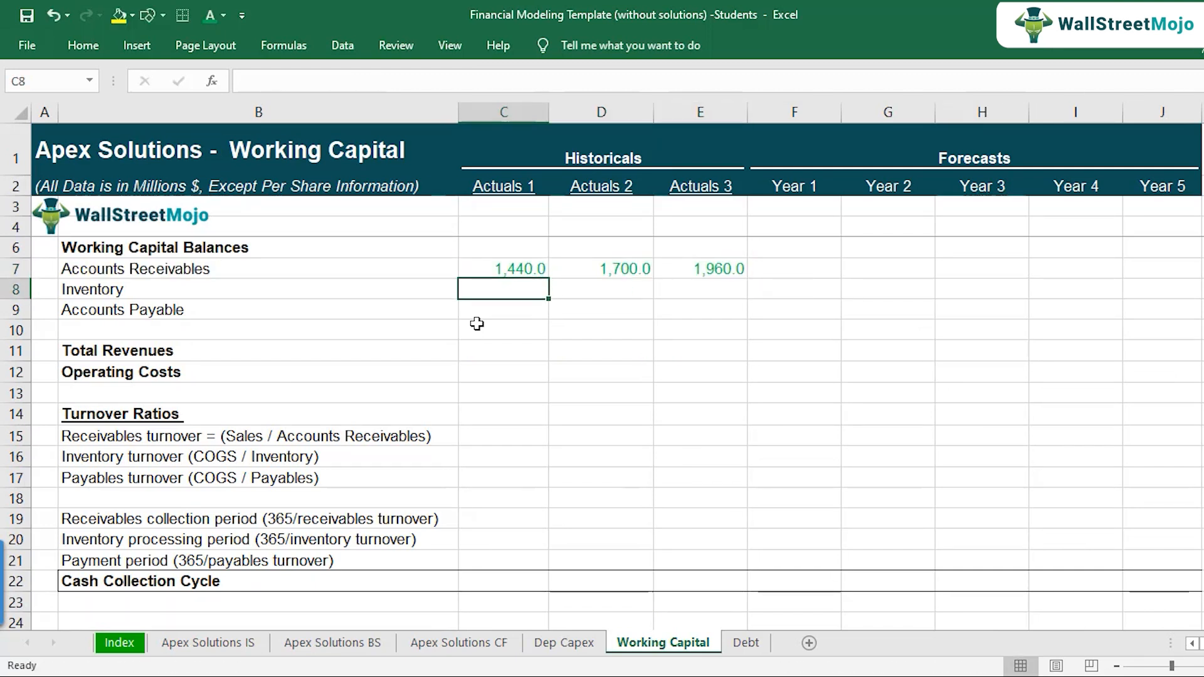
Step: Link the Actuals 1 Inventory balance in C8 to the balance sheet, using ='Apex Solutions BS'!C9
{"action": "type", "text": "="}
{"action": "left_click", "coordinate": [353, 642]}
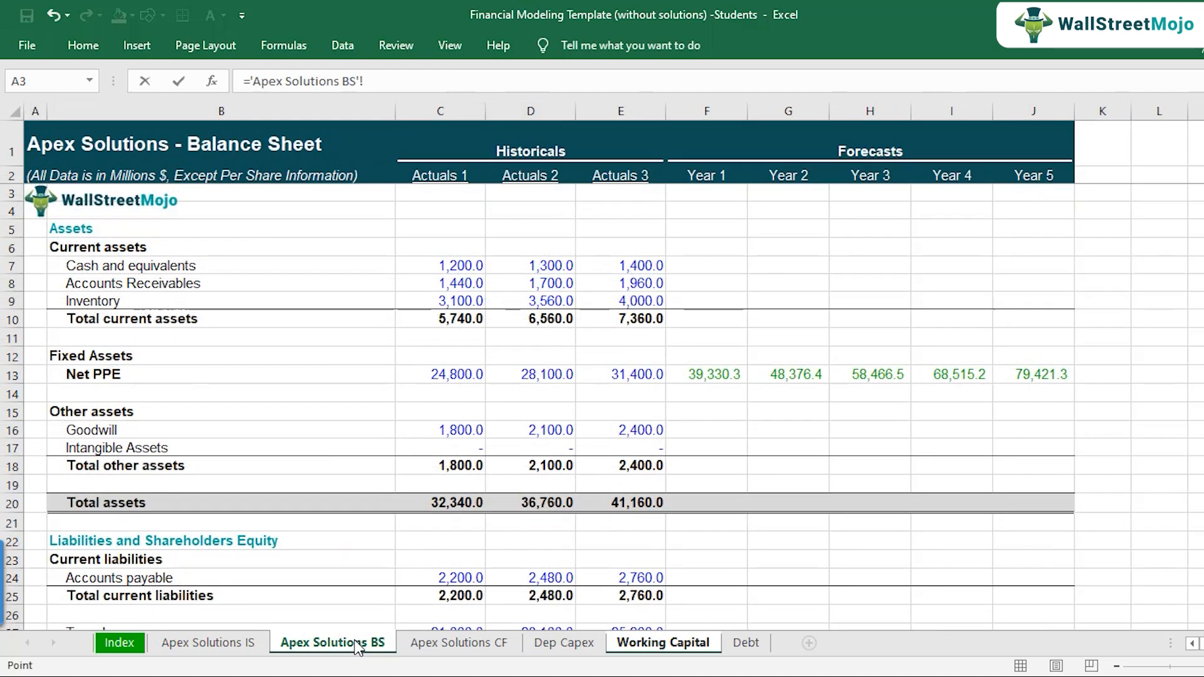
{"action": "left_click", "coordinate": [460, 303]}
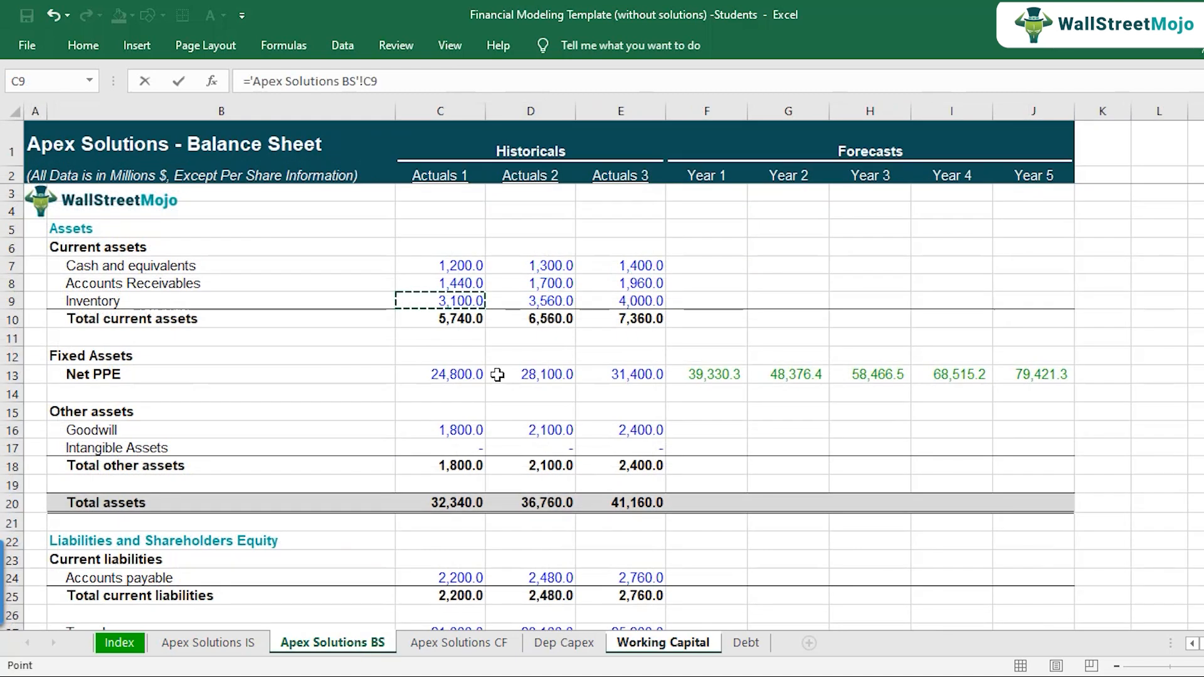
{"action": "key", "text": "Return"}
Step: Copy the Inventory link across to Actuals 2 and Actuals 3
{"action": "key", "text": "ctrl+c"}
{"action": "key", "text": "Right"}
{"action": "key", "text": "shift+Right"}
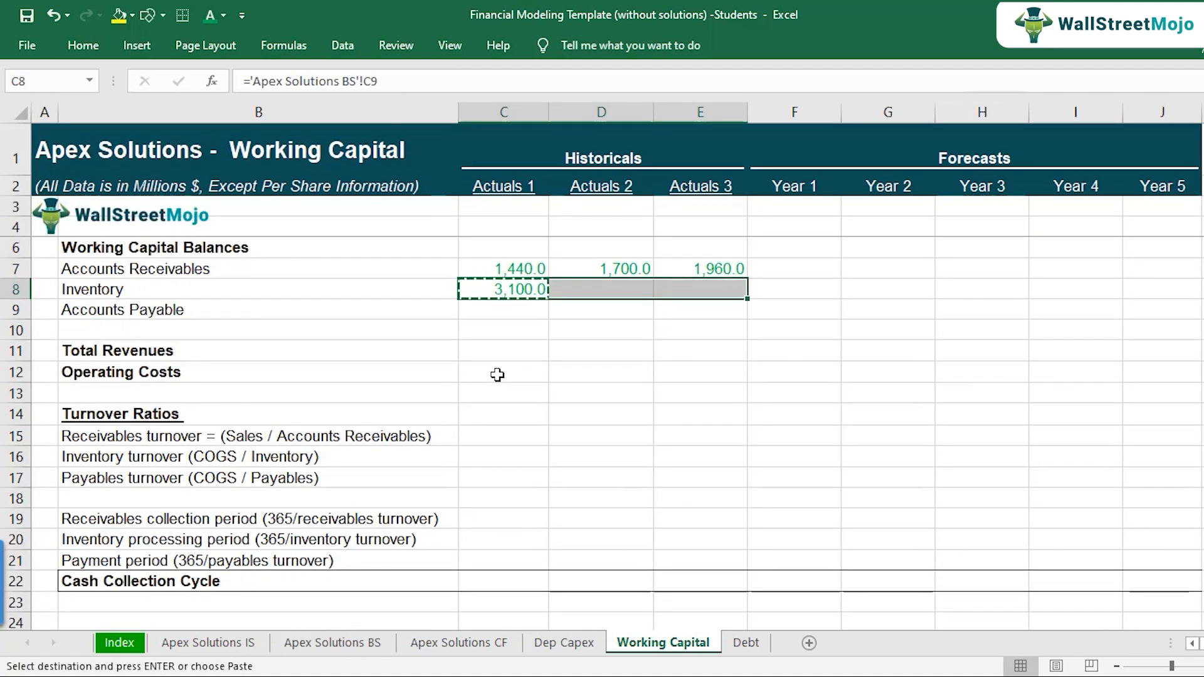
{"action": "key", "text": "ctrl+v"}
{"action": "key", "text": "Left"}
{"action": "key", "text": "Down"}
{"action": "key", "text": "Up"}
{"action": "key", "text": "Down"}
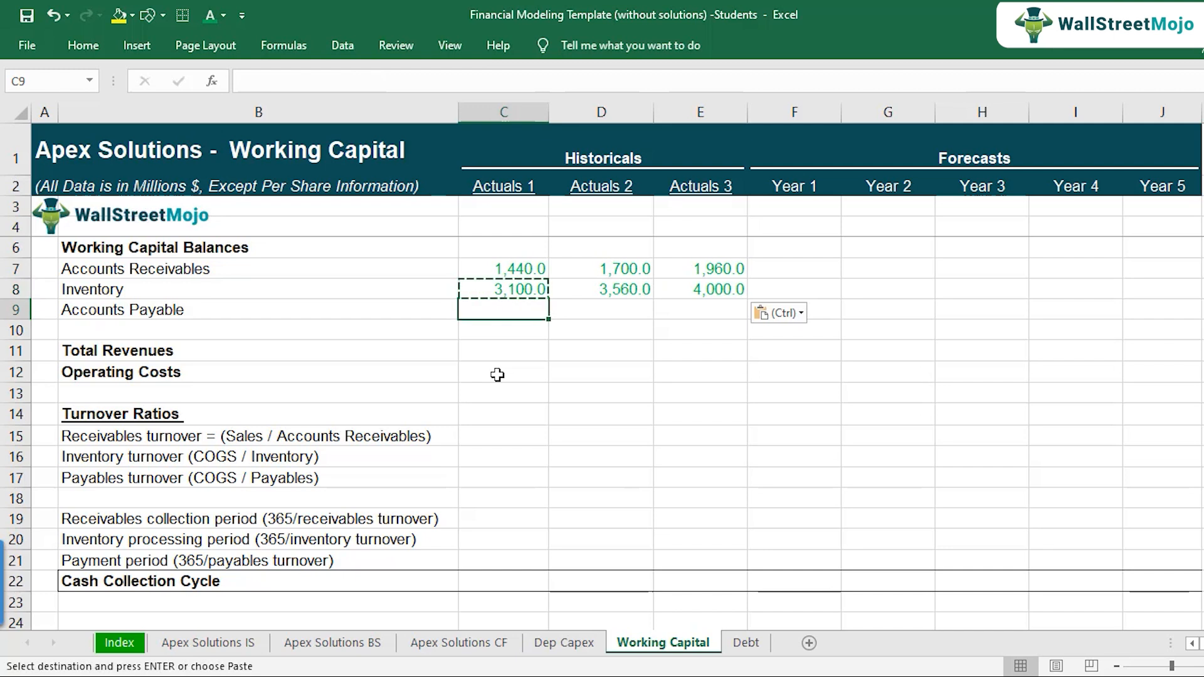
{"action": "key", "text": "Escape"}
Step: Link the Actuals 1 Accounts Payable balance in C9 to the balance sheet, using ='Apex Solutions BS'!C24
{"action": "type", "text": "="}
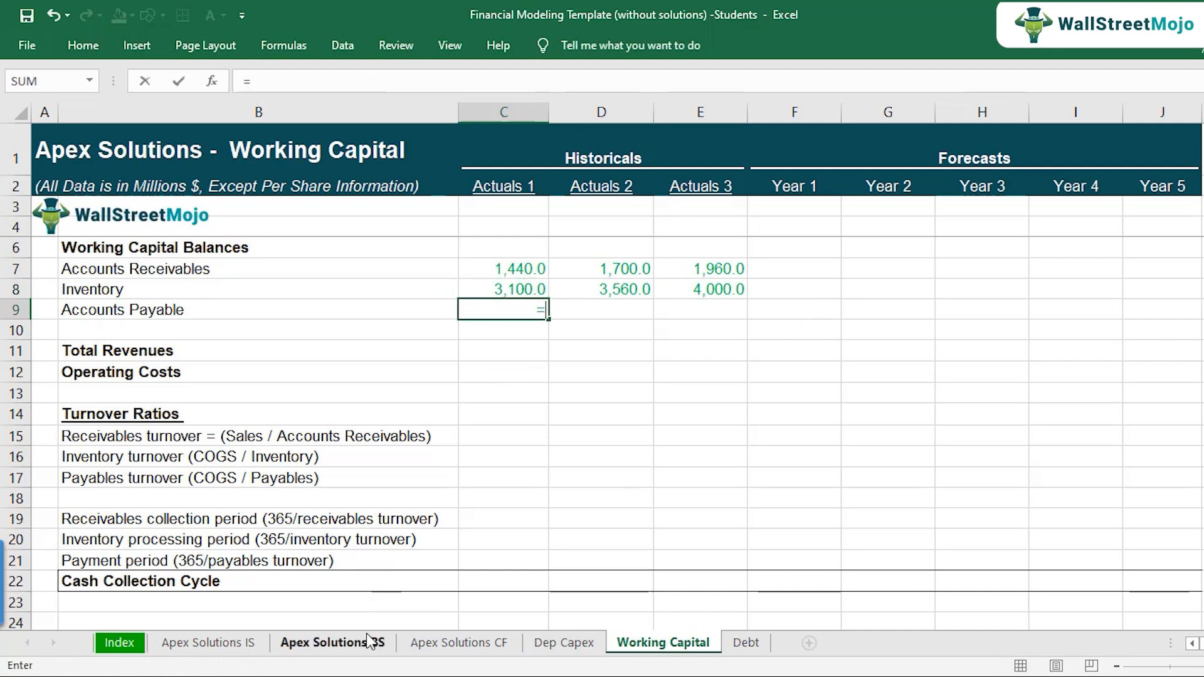
{"action": "left_click", "coordinate": [372, 642]}
{"action": "scroll", "coordinate": [295, 531], "scroll_direction": "down", "scroll_amount": 2}
{"action": "left_click", "coordinate": [472, 468]}
{"action": "key", "text": "Return"}
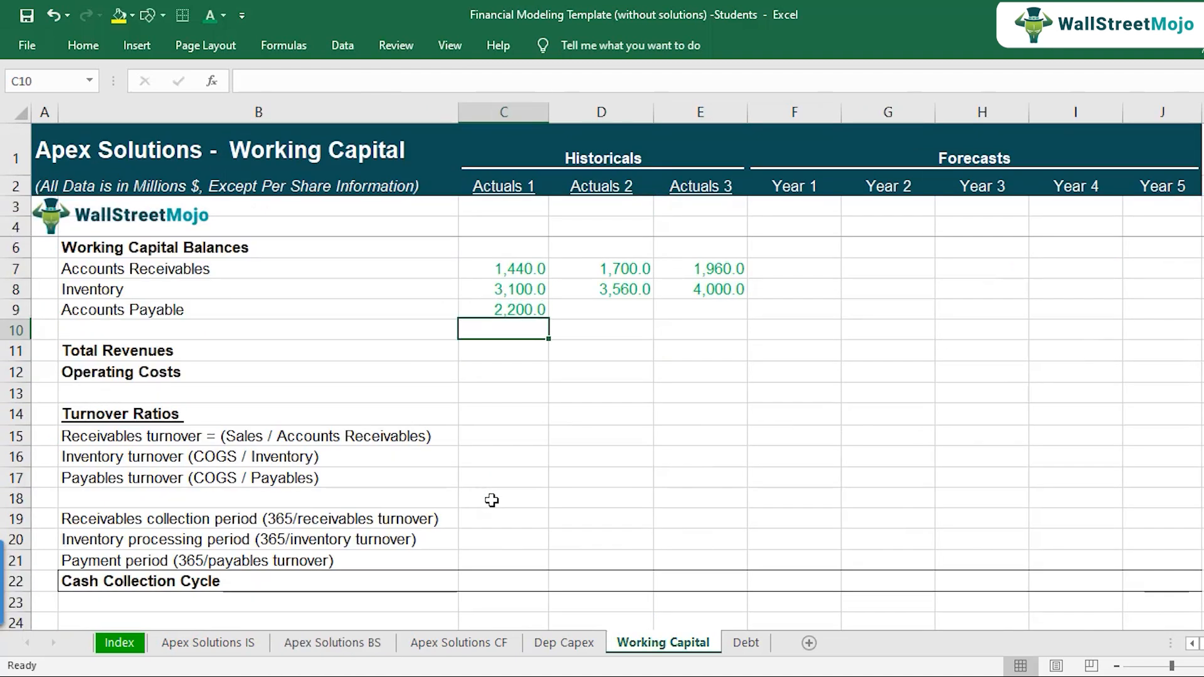
Step: Copy the Accounts Payable link across to Actuals 2 and Actuals 3
{"action": "key", "text": "Up"}
{"action": "key", "text": "ctrl+c"}
{"action": "key", "text": "Right"}
{"action": "key", "text": "shift+Right"}
{"action": "key", "text": "ctrl+v"}
{"action": "key", "text": "Left"}
{"action": "key", "text": "Down"}
{"action": "key", "text": "Up"}
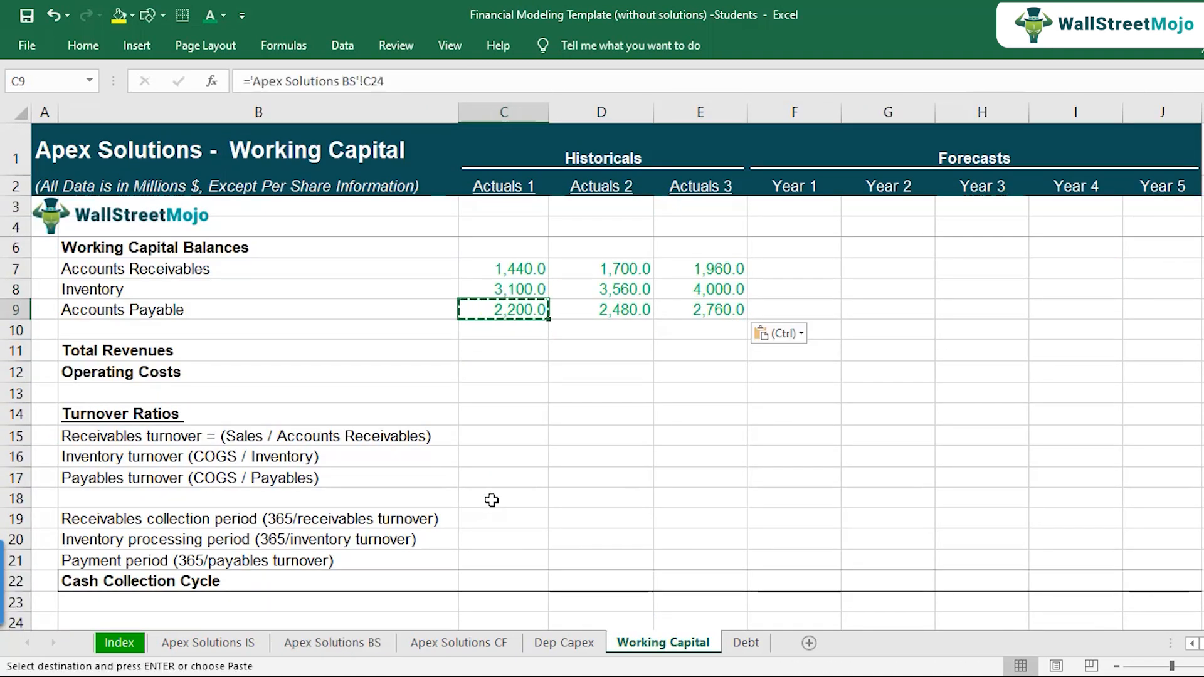
Step: Link the Actuals 1 Total Revenues in C11 to the income statement, using ='Apex Solutions IS'!C9
{"action": "key", "text": "Down"}
{"action": "key", "text": "Down"}
{"action": "key", "text": "Left"}
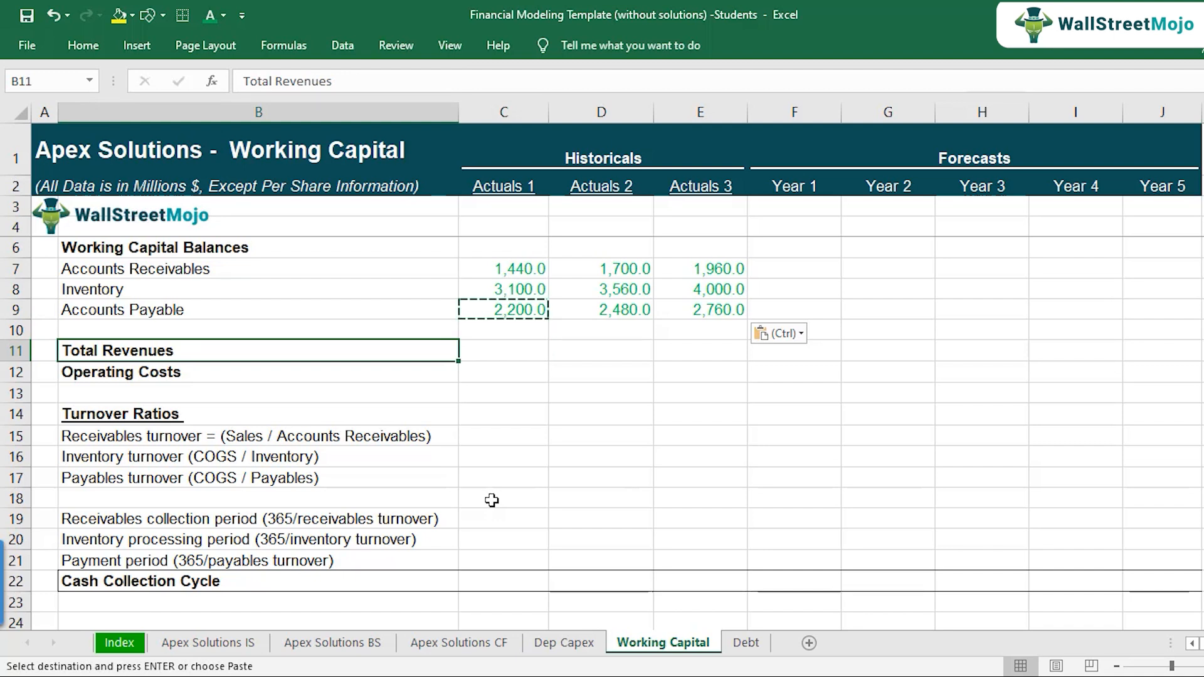
{"action": "key", "text": "shift+Down"}
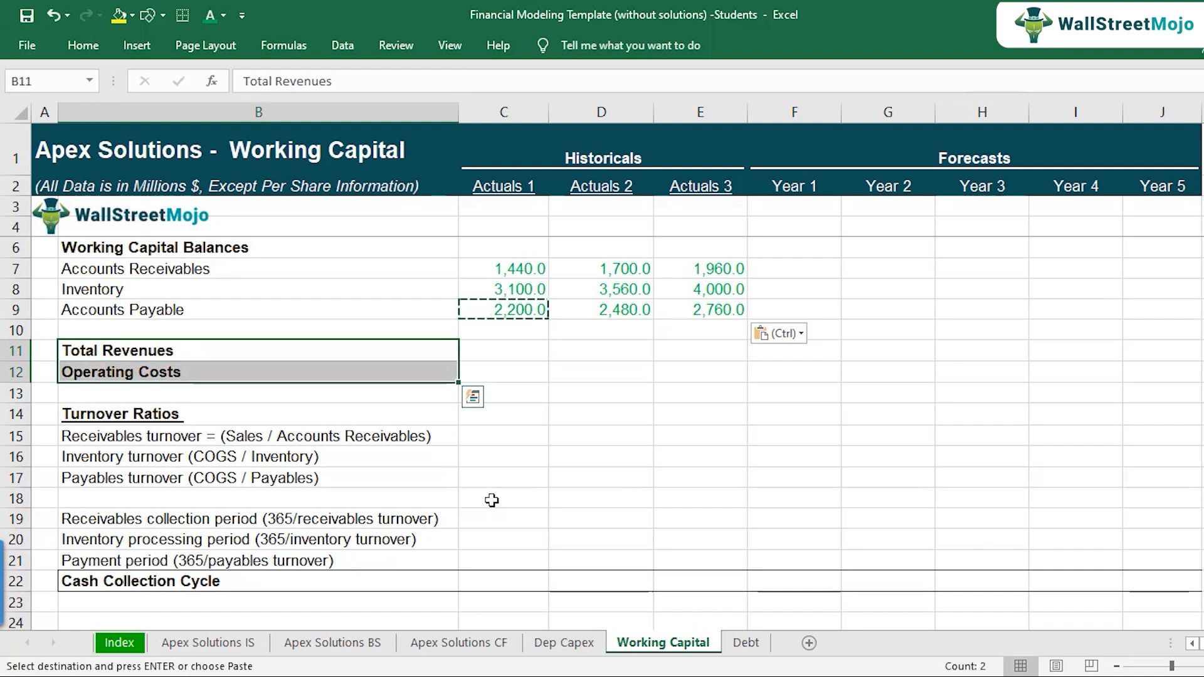
{"action": "key", "text": "Right"}
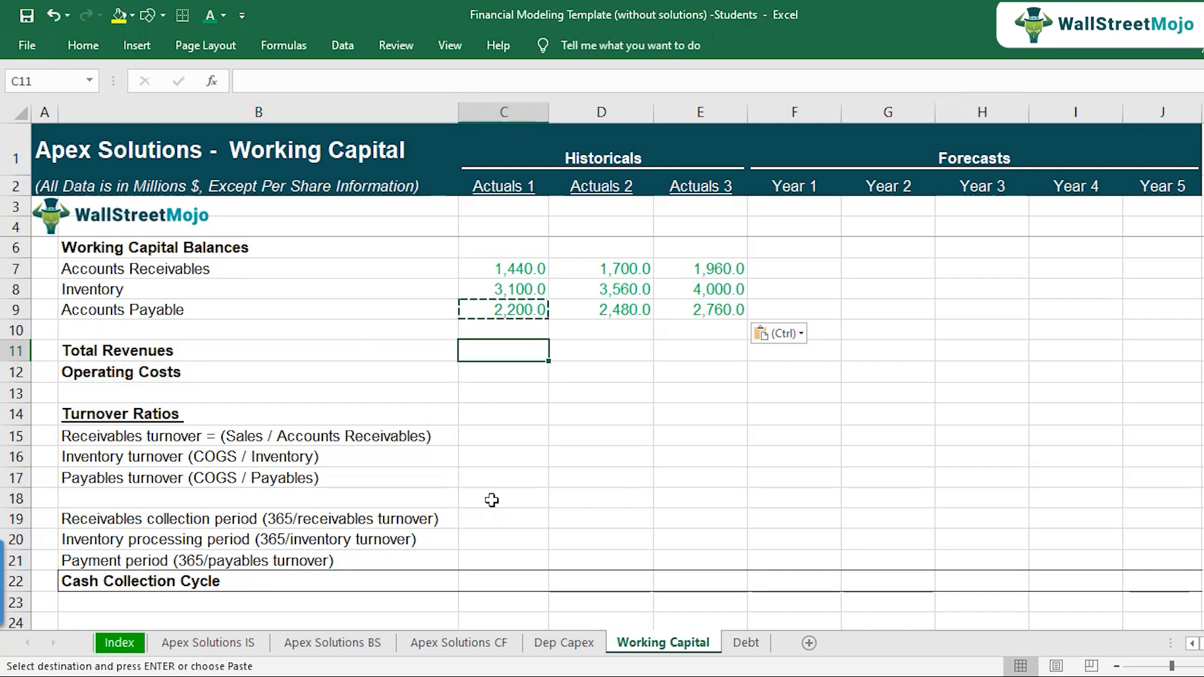
{"action": "type", "text": "="}
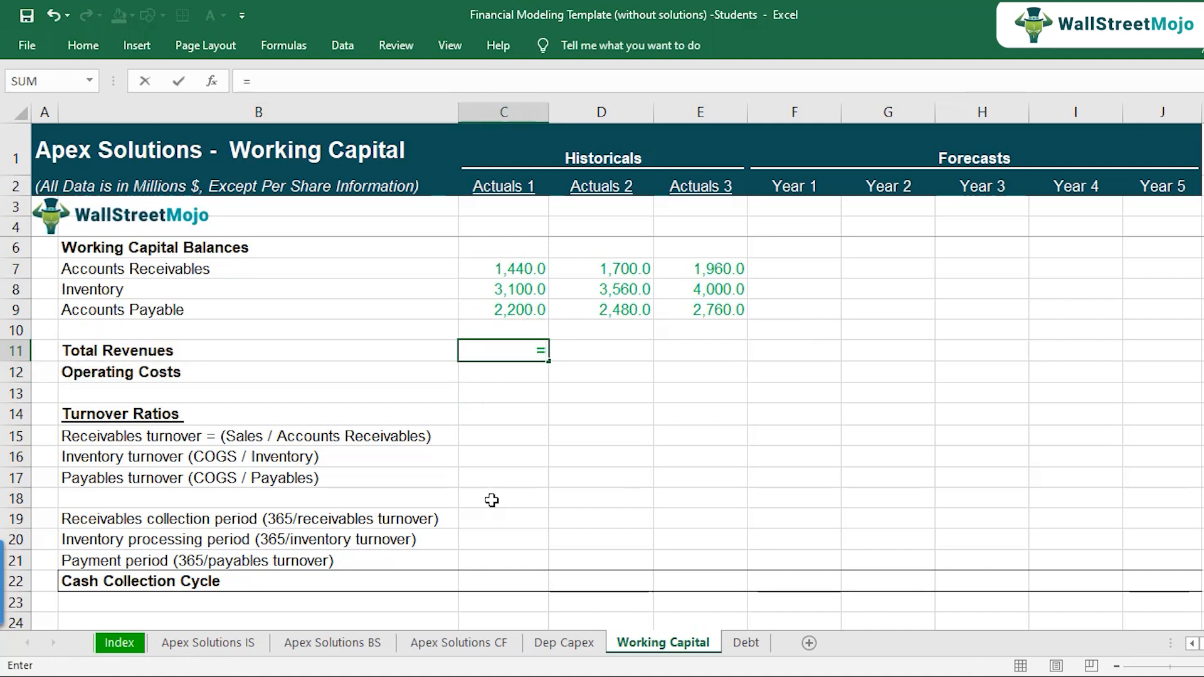
{"action": "left_click", "coordinate": [243, 646]}
{"action": "scroll", "coordinate": [569, 445], "scroll_direction": "up", "scroll_amount": 10}
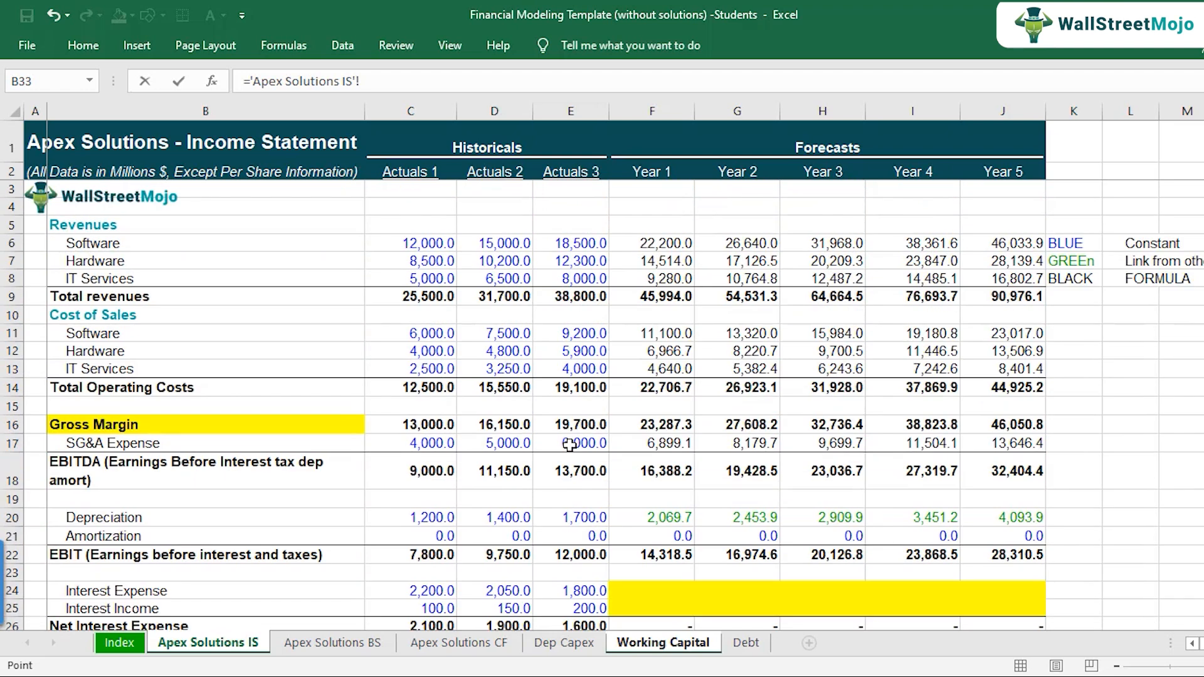
{"action": "left_click", "coordinate": [418, 297]}
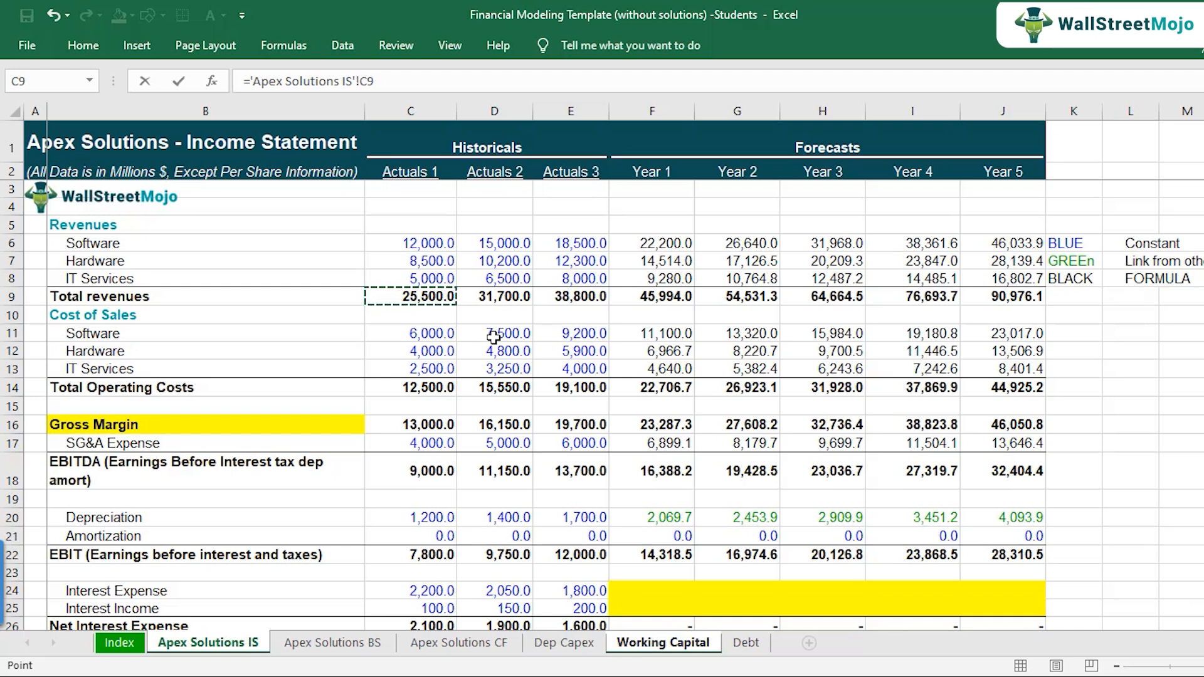
{"action": "key", "text": "Return"}
Step: Copy the Total Revenues link in C11 across Actuals 2, Actuals 3 and the Year 1 to Year 5 forecasts
{"action": "key", "text": "Up"}
{"action": "key", "text": "ctrl+c"}
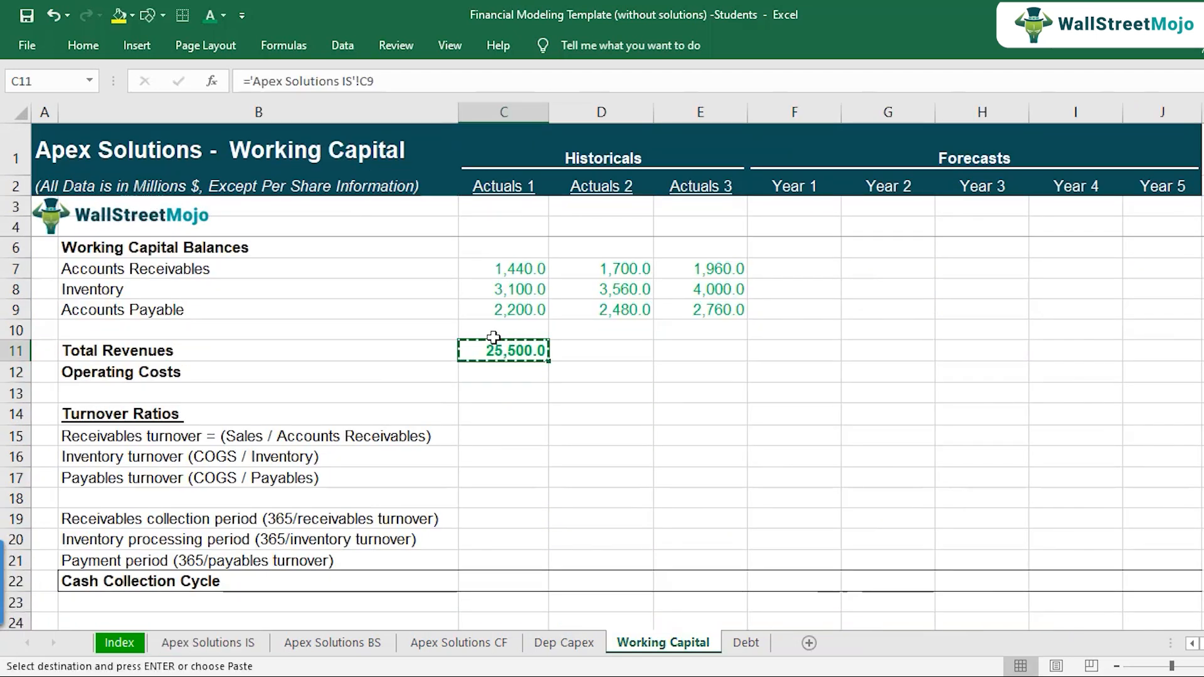
{"action": "key", "text": "shift+Right"}
{"action": "key", "text": "shift+Right"}
{"action": "key", "text": "shift+Right"}
{"action": "key", "text": "shift+Right"}
{"action": "key", "text": "shift+Right"}
{"action": "key", "text": "shift+Right"}
{"action": "key", "text": "shift+Right"}
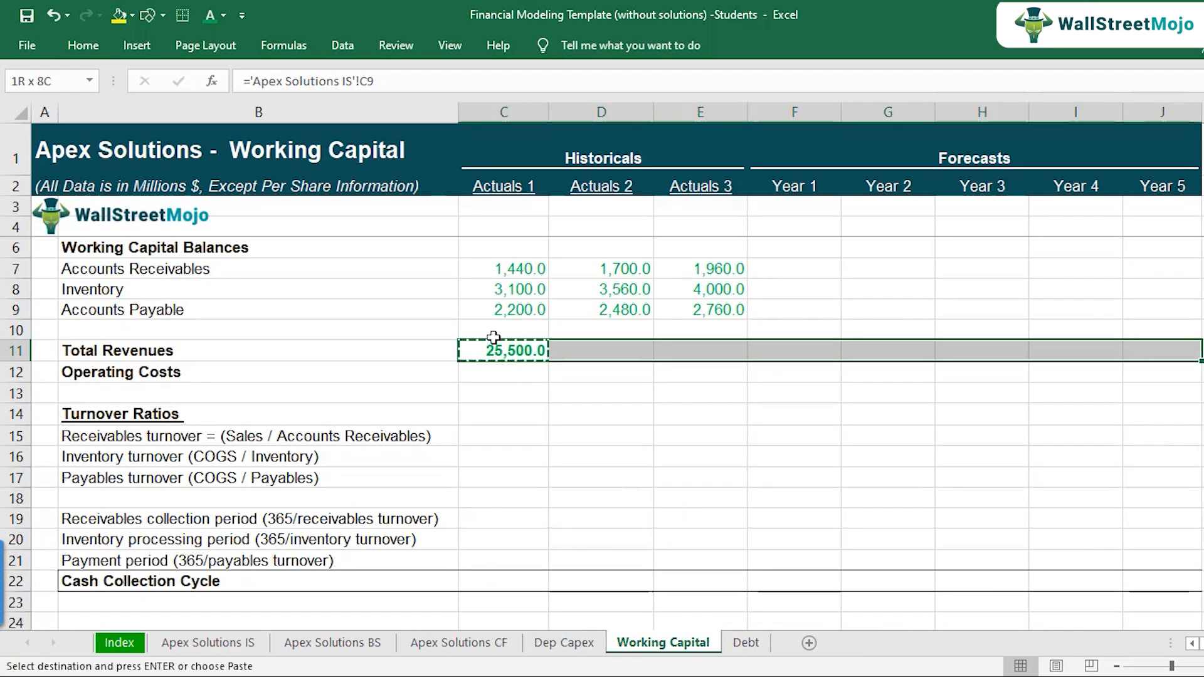
{"action": "key", "text": "ctrl+v"}
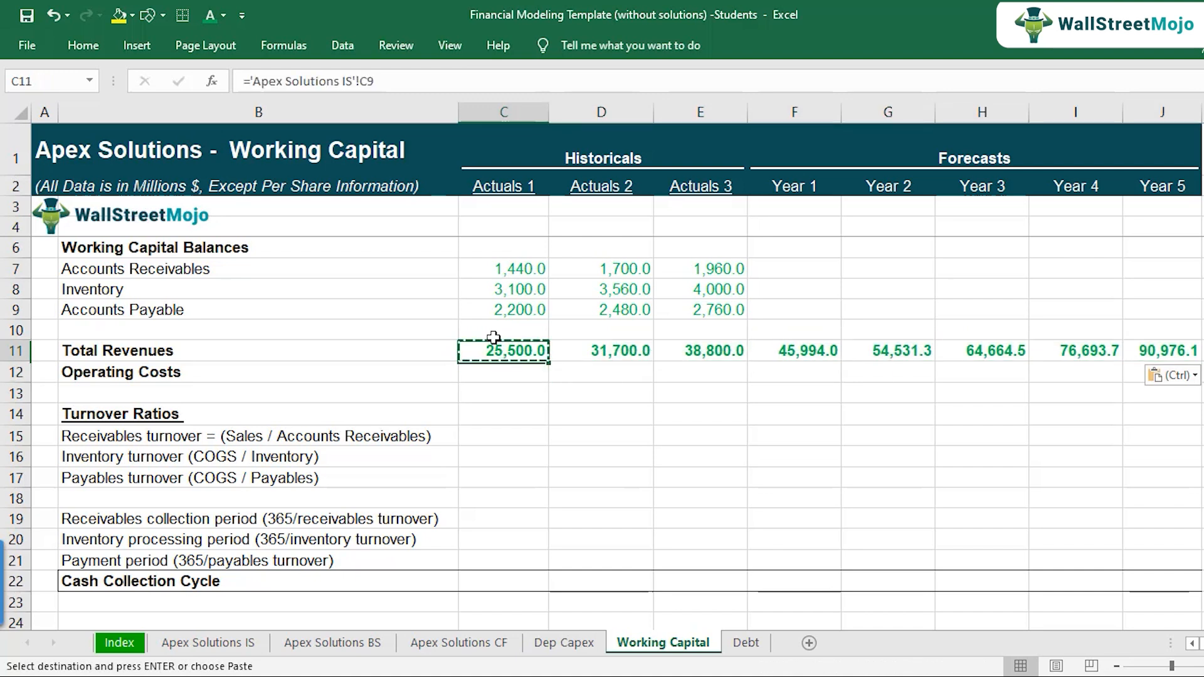
{"action": "key", "text": "Escape"}
Step: Link the Actuals 1 Operating Costs in C12 to the income statement's total operating costs, using ='Apex Solutions IS'!C14
{"action": "key", "text": "Right"}
{"action": "key", "text": "Right"}
{"action": "key", "text": "Right"}
{"action": "key", "text": "Right"}
{"action": "key", "text": "Right"}
{"action": "key", "text": "Right"}
{"action": "key", "text": "Left"}
{"action": "key", "text": "Left"}
{"action": "key", "text": "Left"}
{"action": "key", "text": "Left"}
{"action": "key", "text": "Left"}
{"action": "key", "text": "Left"}
{"action": "key", "text": "Down"}
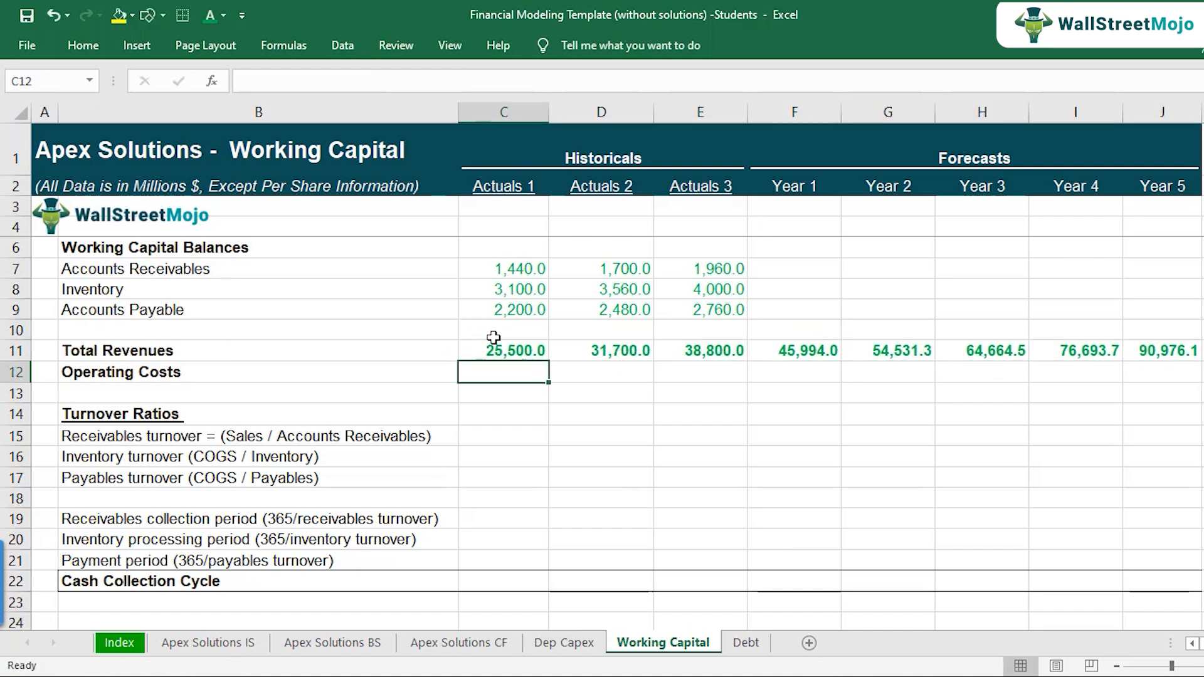
{"action": "type", "text": "="}
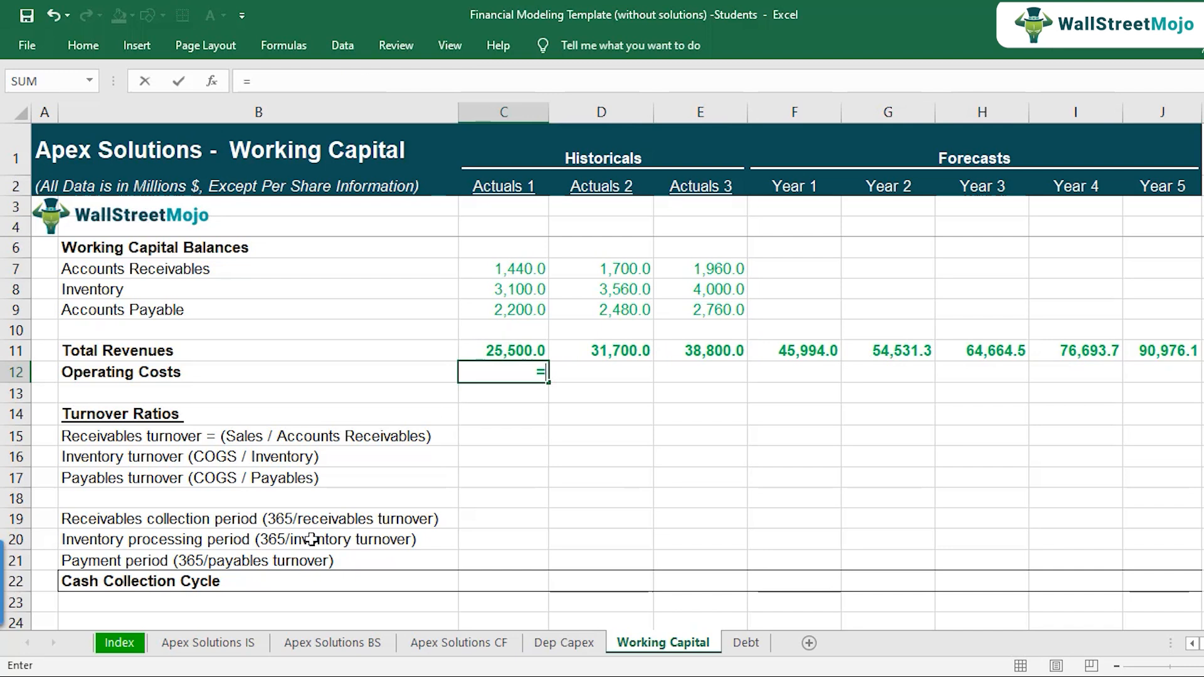
{"action": "left_click", "coordinate": [233, 646]}
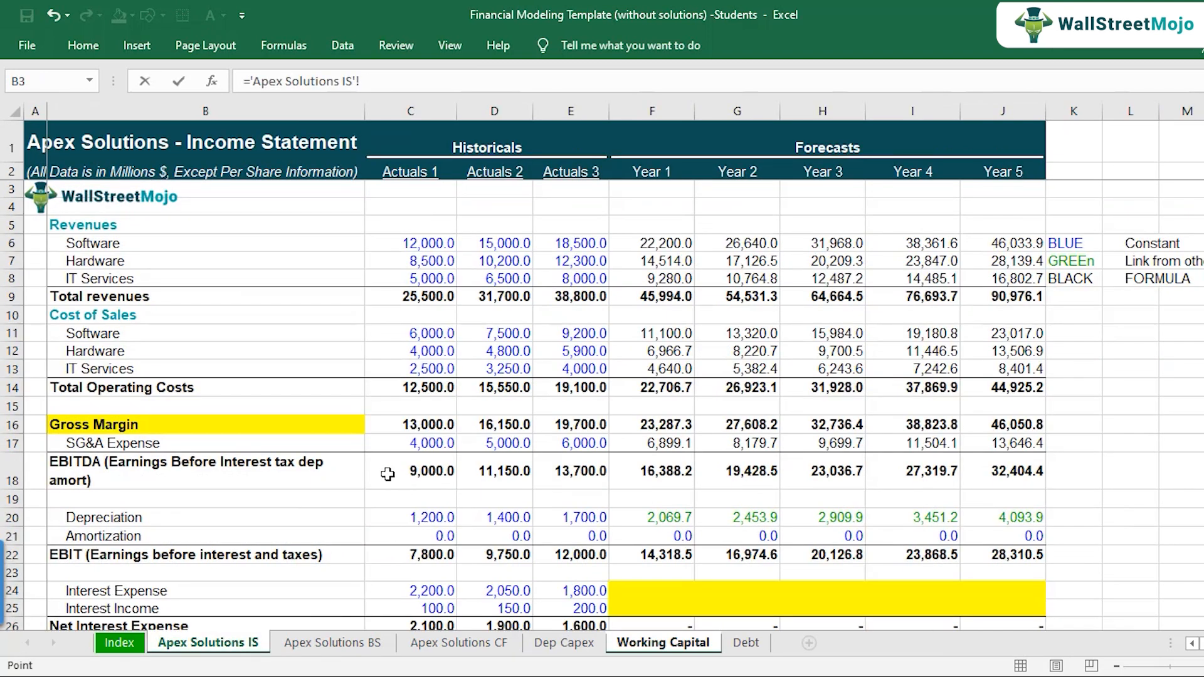
{"action": "left_click", "coordinate": [409, 393]}
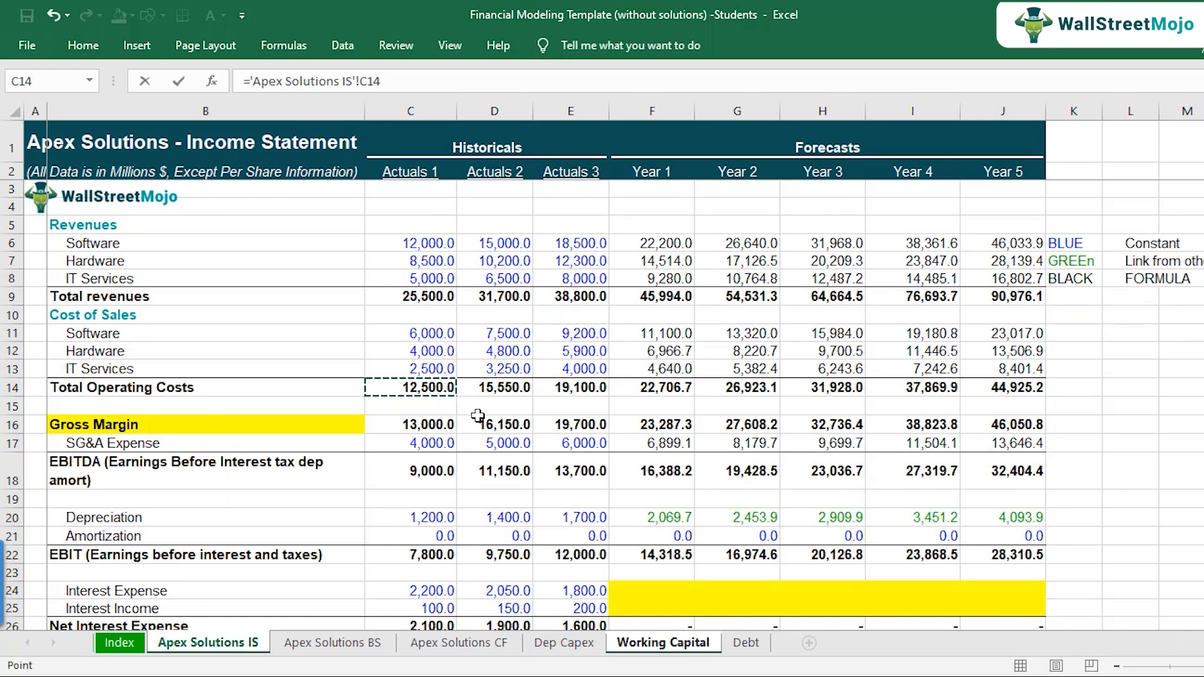
{"action": "key", "text": "Return"}
Step: Copy the Operating Costs link in C12 across all remaining columns through Year 5
{"action": "key", "text": "Up"}
{"action": "key", "text": "ctrl+c"}
{"action": "key", "text": "shift+Right"}
{"action": "key", "text": "shift+Right"}
{"action": "key", "text": "shift+Right"}
{"action": "key", "text": "shift+Right"}
{"action": "key", "text": "shift+Right"}
{"action": "key", "text": "shift+Right"}
{"action": "key", "text": "shift+Right"}
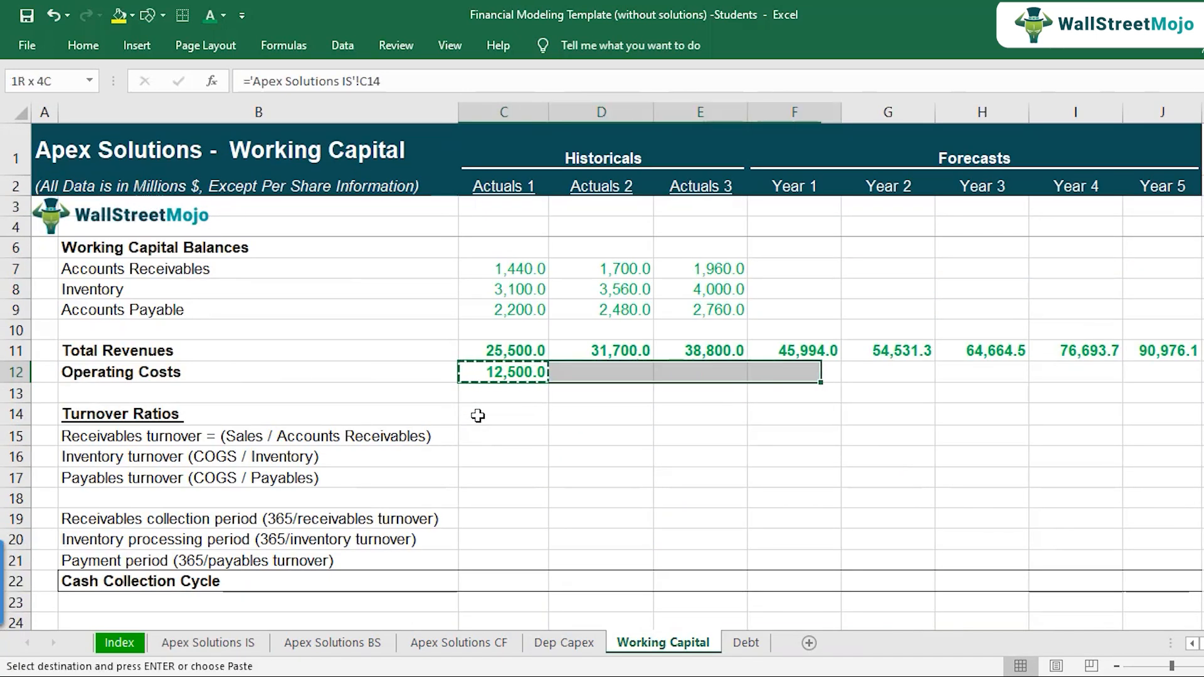
{"action": "key", "text": "ctrl+v"}
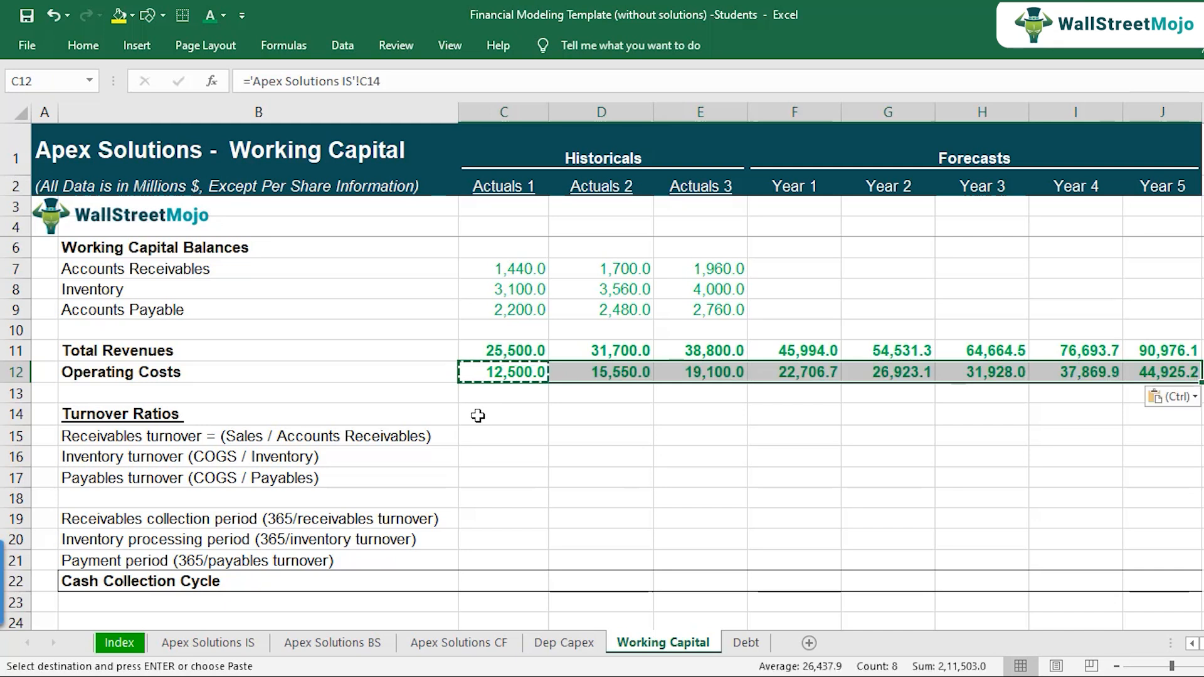
Step: Calculate the Actuals 1 Receivables turnover in C15 as Total Revenues divided by Accounts Receivables, using =C11/C7
{"action": "key", "text": "Down"}
{"action": "key", "text": "Down"}
{"action": "key", "text": "Down"}
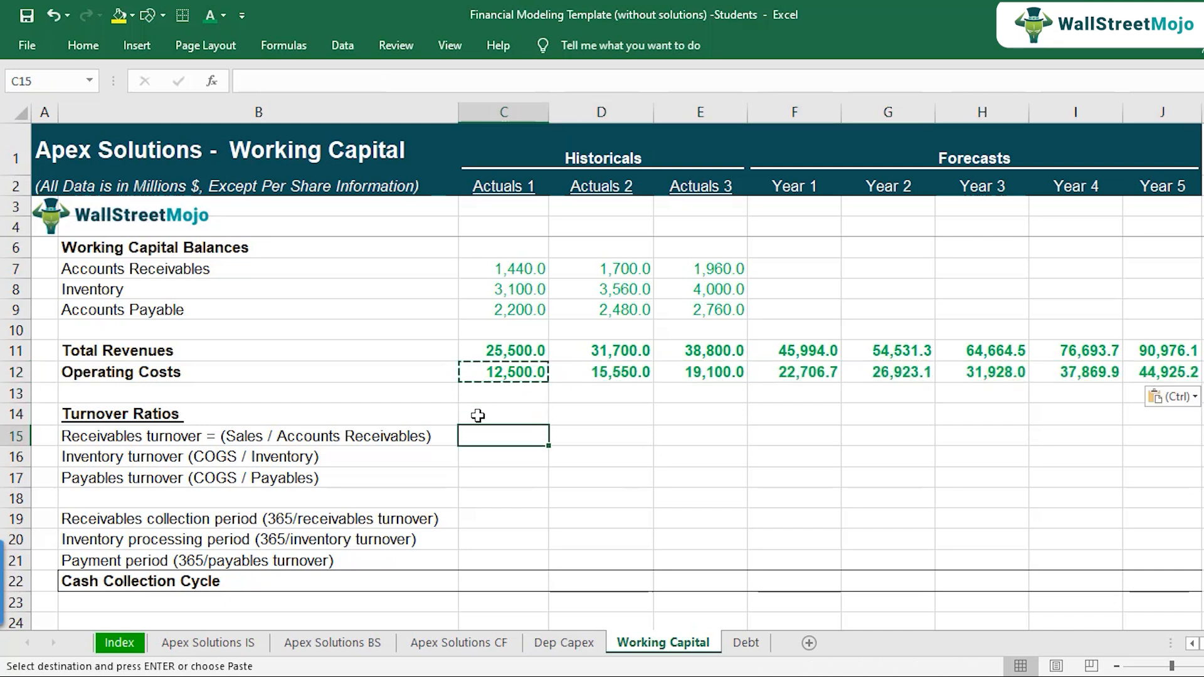
{"action": "key", "text": "shift+Down"}
{"action": "key", "text": "shift+Down"}
{"action": "key", "text": "shift+Right"}
{"action": "key", "text": "shift+Right"}
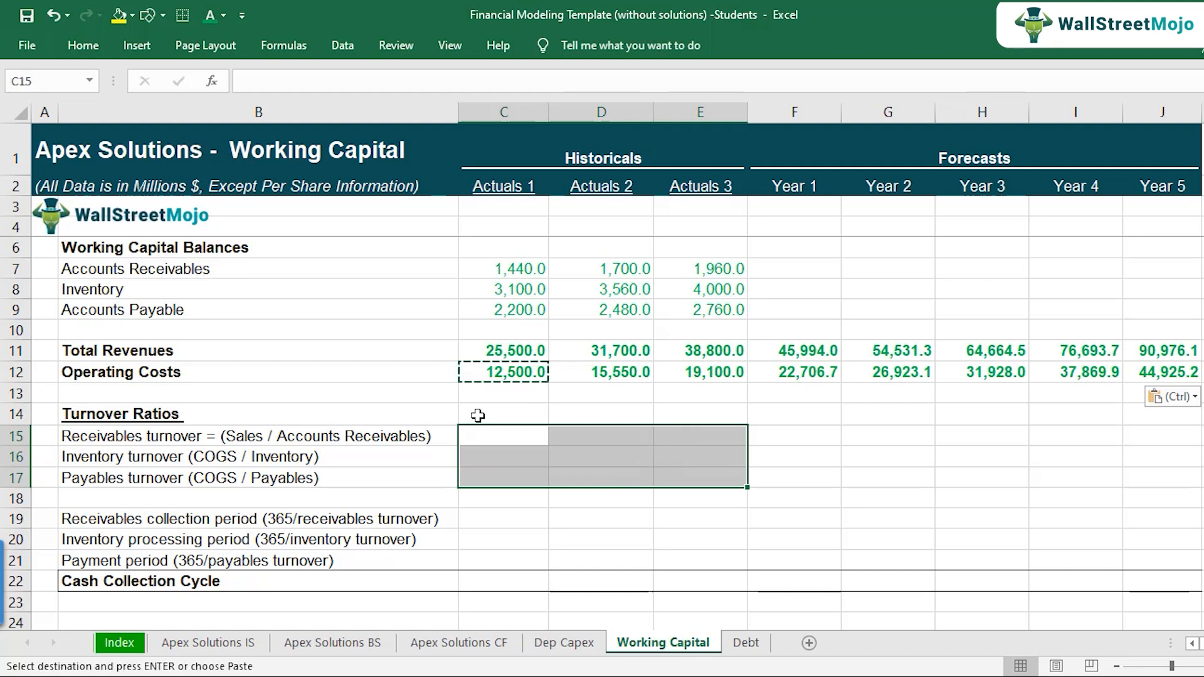
{"action": "key", "text": "Down"}
{"action": "key", "text": "Up"}
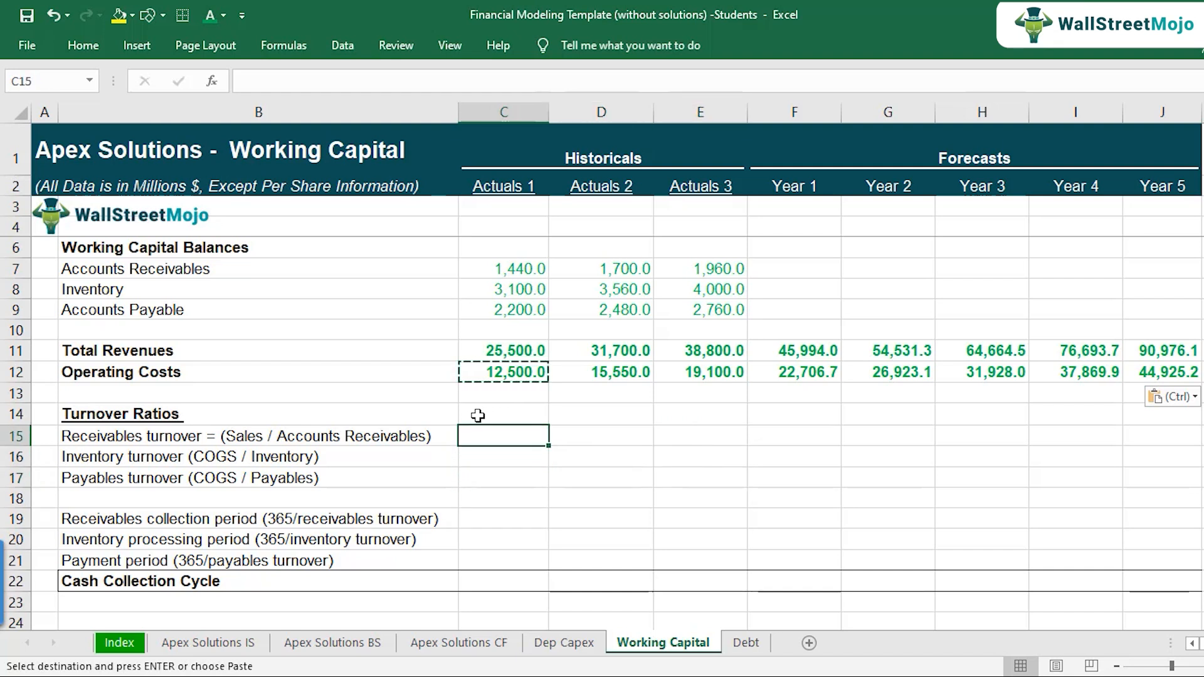
{"action": "key", "text": "Escape"}
{"action": "type", "text": "="}
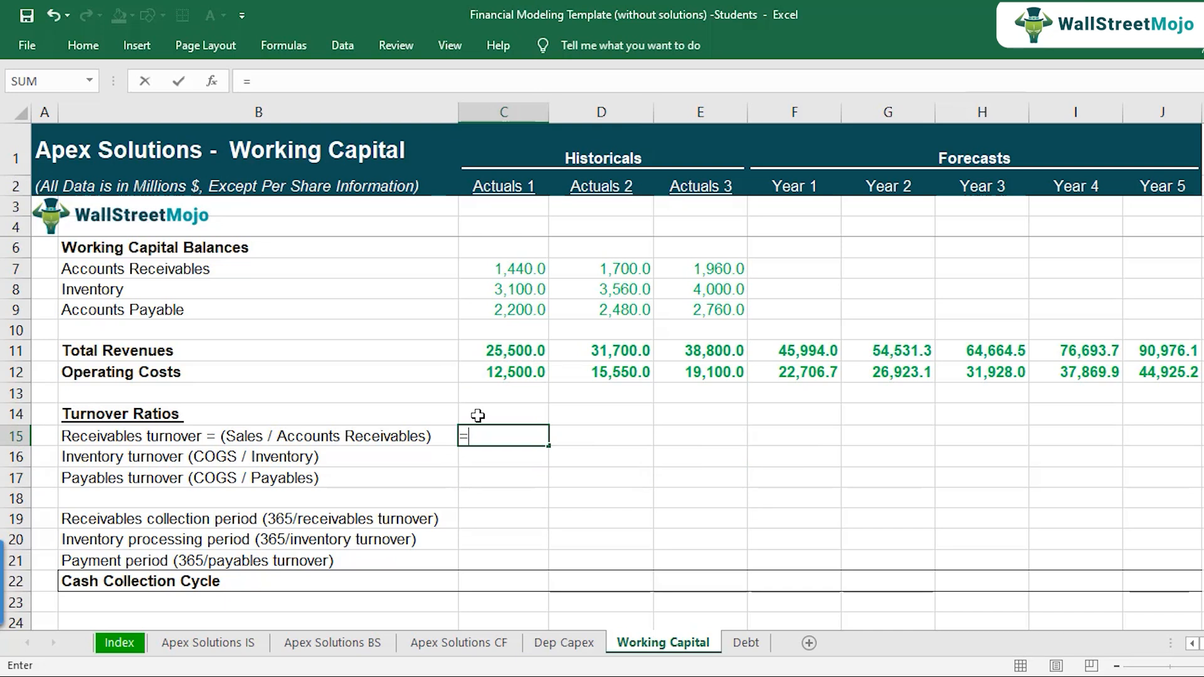
{"action": "left_click", "coordinate": [508, 354]}
{"action": "type", "text": "/"}
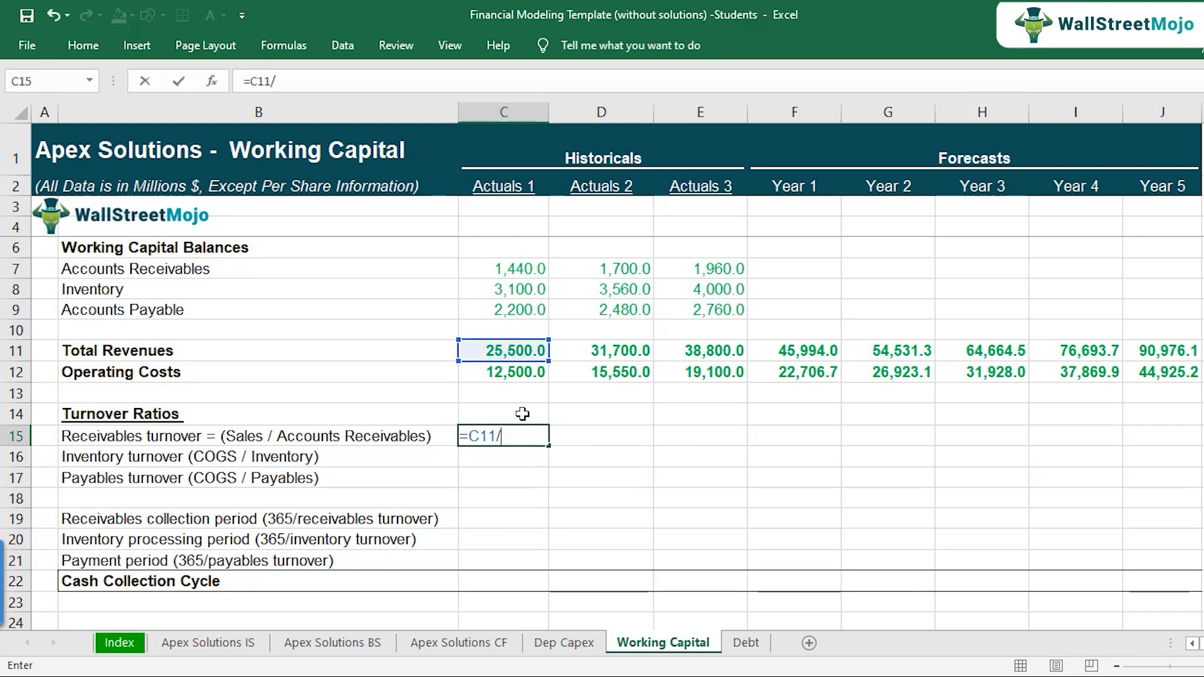
{"action": "left_click", "coordinate": [530, 270]}
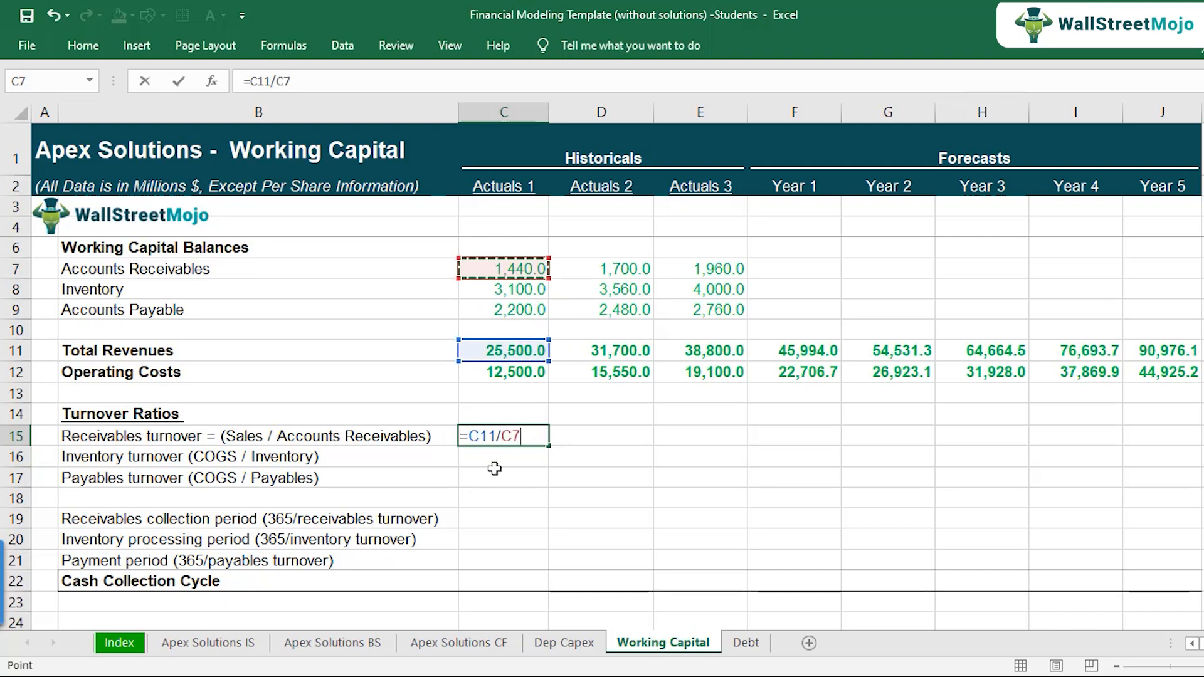
{"action": "key", "text": "Return"}
Step: Copy the Receivables turnover formula from C15 across to Actuals 2 and Actuals 3
{"action": "key", "text": "Up"}
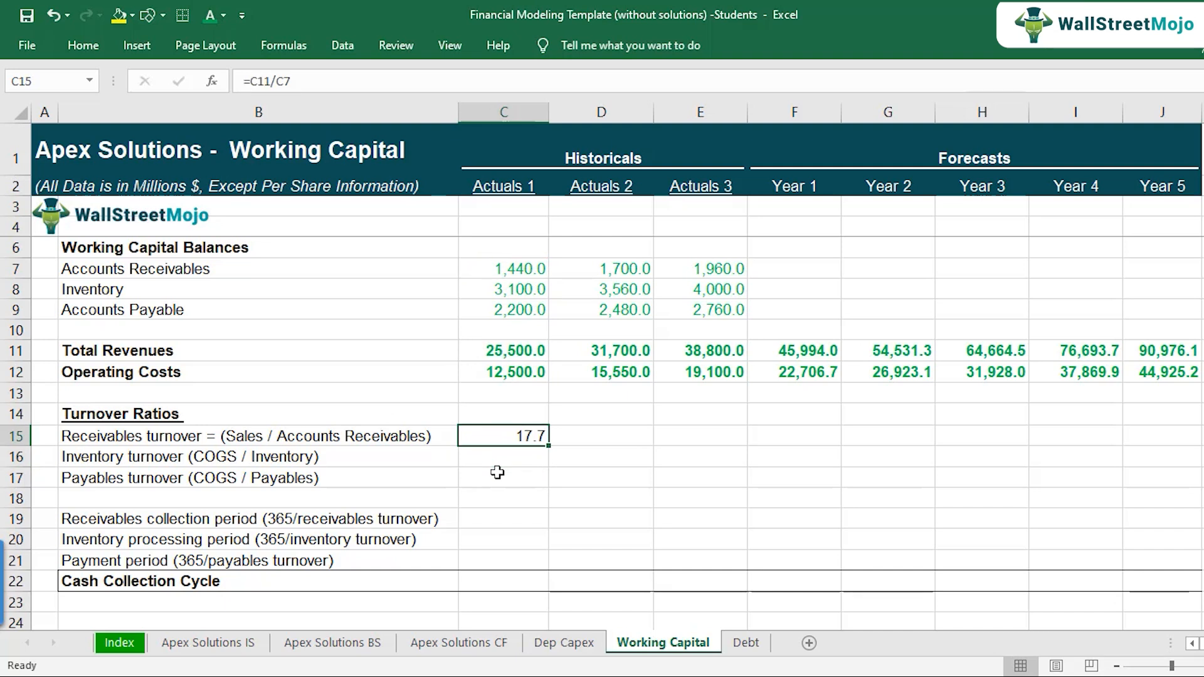
{"action": "key", "text": "F2"}
{"action": "key", "text": "Escape"}
{"action": "key", "text": "ctrl+c"}
{"action": "key", "text": "Right"}
{"action": "key", "text": "ctrl+v"}
{"action": "key", "text": "Right"}
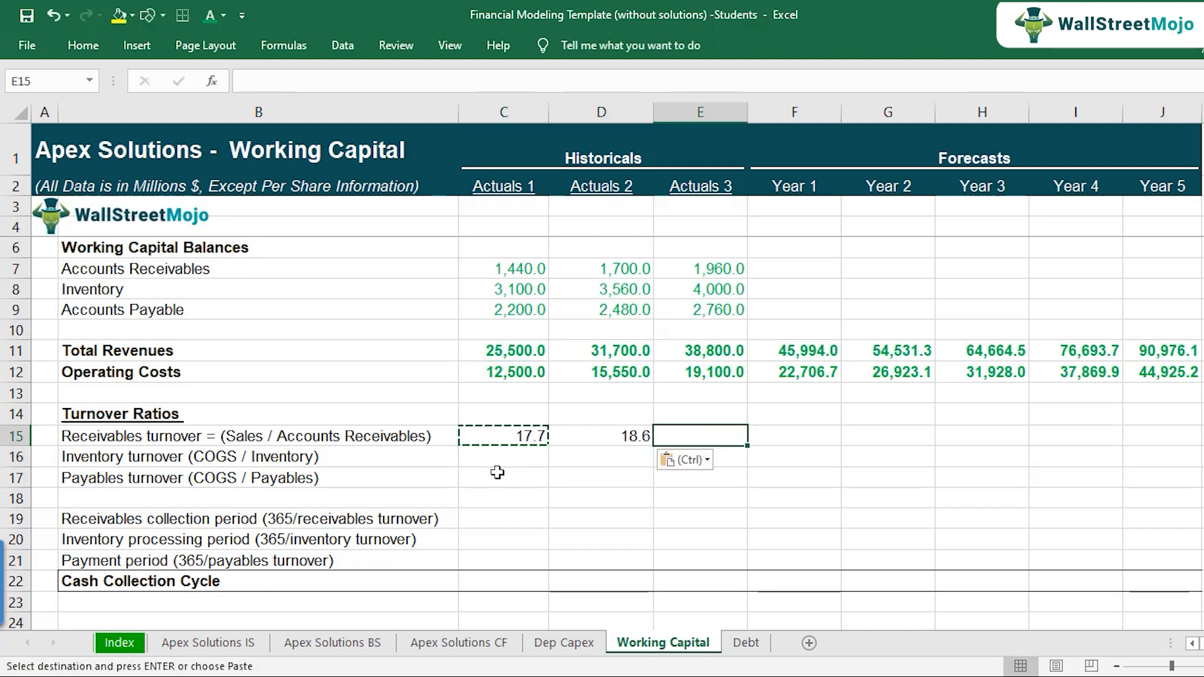
{"action": "key", "text": "ctrl+v"}
Step: Check the cell references of the Receivables turnover formulas in C15, D15 and E15
{"action": "key", "text": "F2"}
{"action": "key", "text": "Escape"}
{"action": "key", "text": "Left"}
{"action": "key", "text": "F2"}
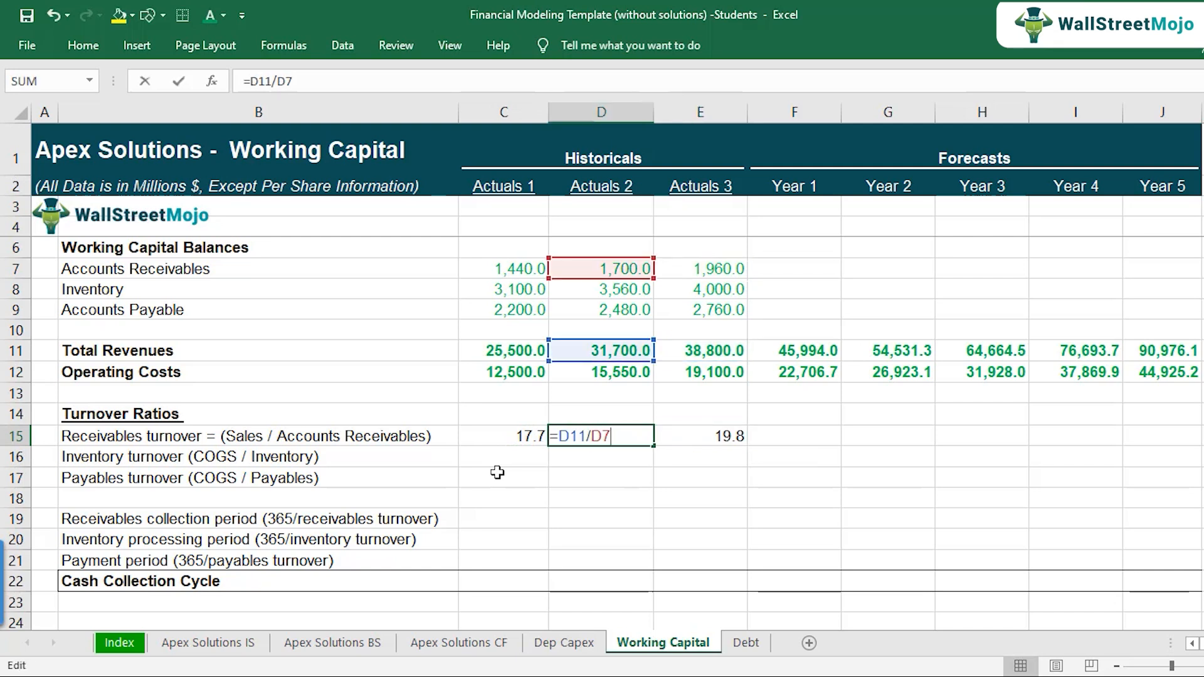
{"action": "key", "text": "Escape"}
{"action": "key", "text": "Left"}
{"action": "key", "text": "F2"}
{"action": "key", "text": "Escape"}
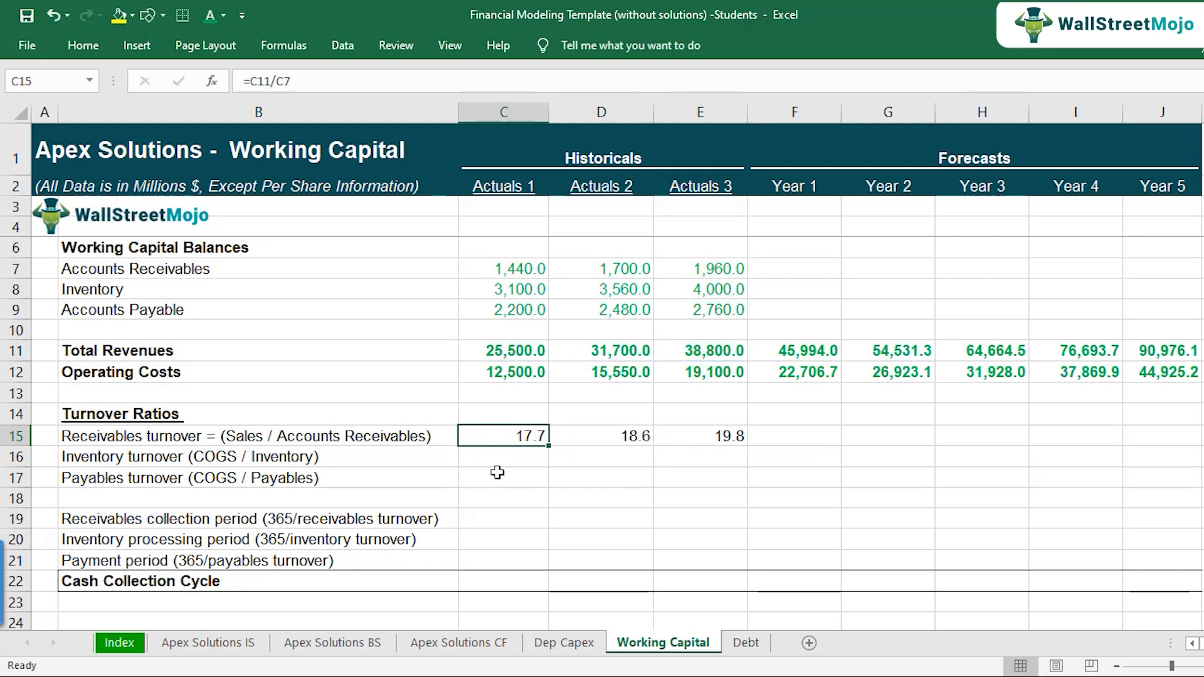
{"action": "key", "text": "Right"}
{"action": "key", "text": "Right"}
{"action": "key", "text": "Left"}
{"action": "key", "text": "Left"}
Step: Calculate the Actuals 1 Inventory turnover in C16 as Operating Costs divided by Inventory, using =C12/C8
{"action": "key", "text": "Down"}
{"action": "type", "text": "="}
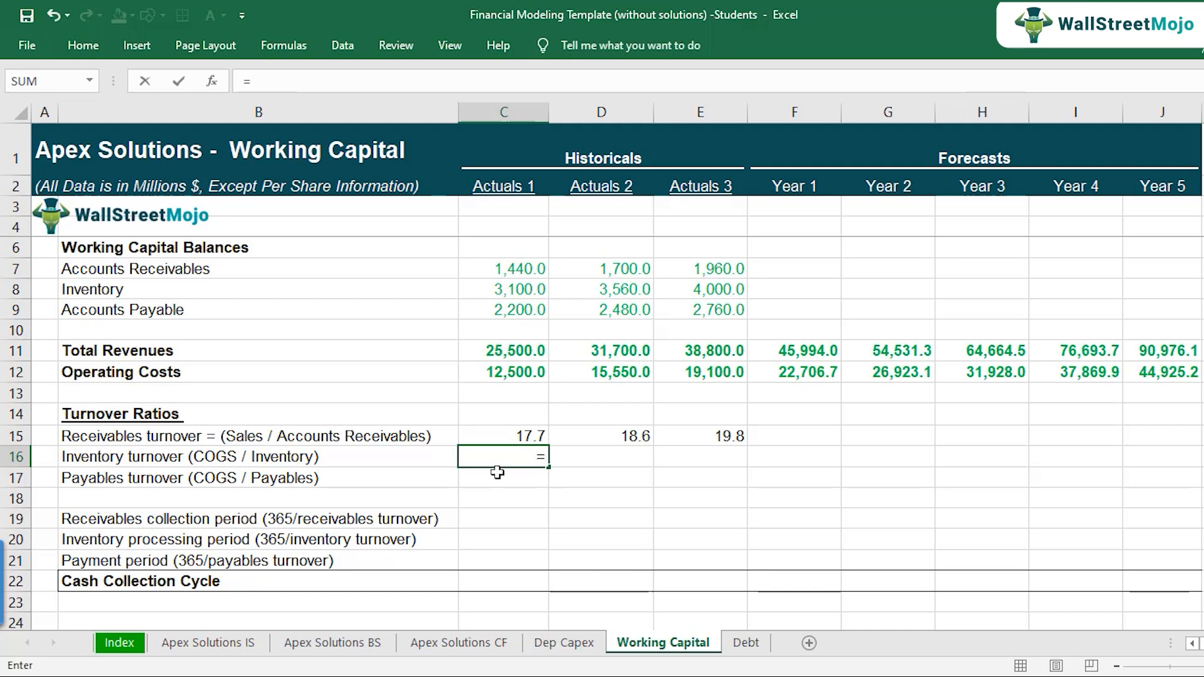
{"action": "left_click", "coordinate": [493, 362]}
{"action": "left_click", "coordinate": [492, 371]}
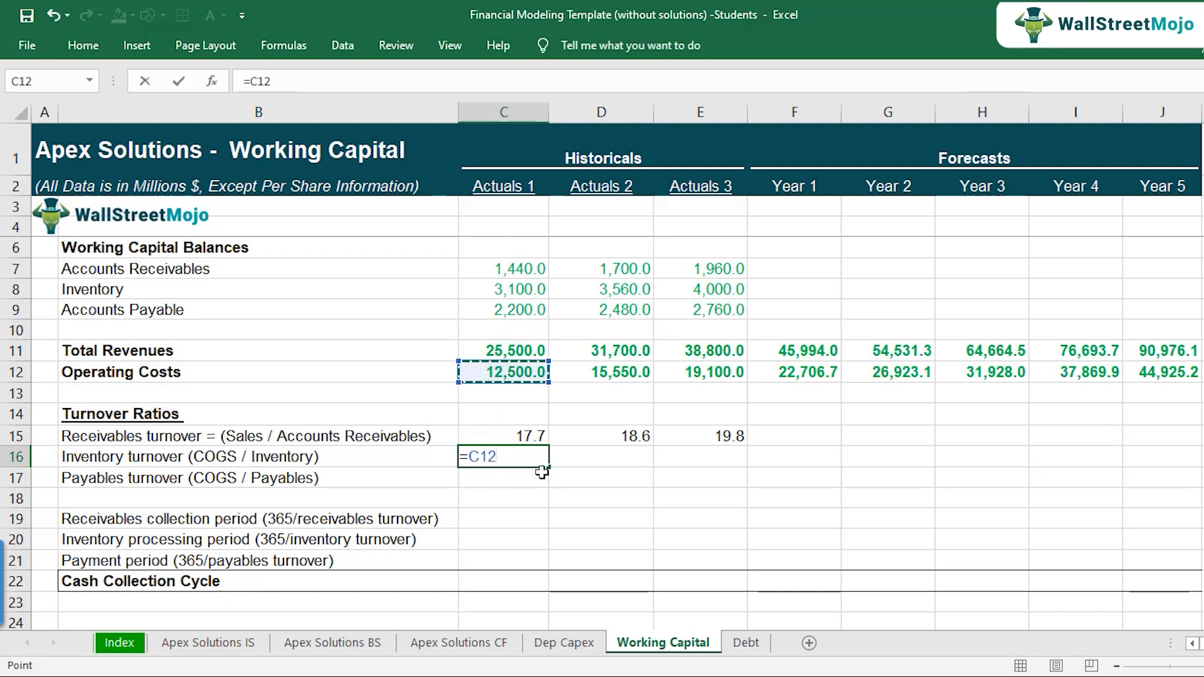
{"action": "type", "text": "/"}
{"action": "left_click", "coordinate": [494, 293]}
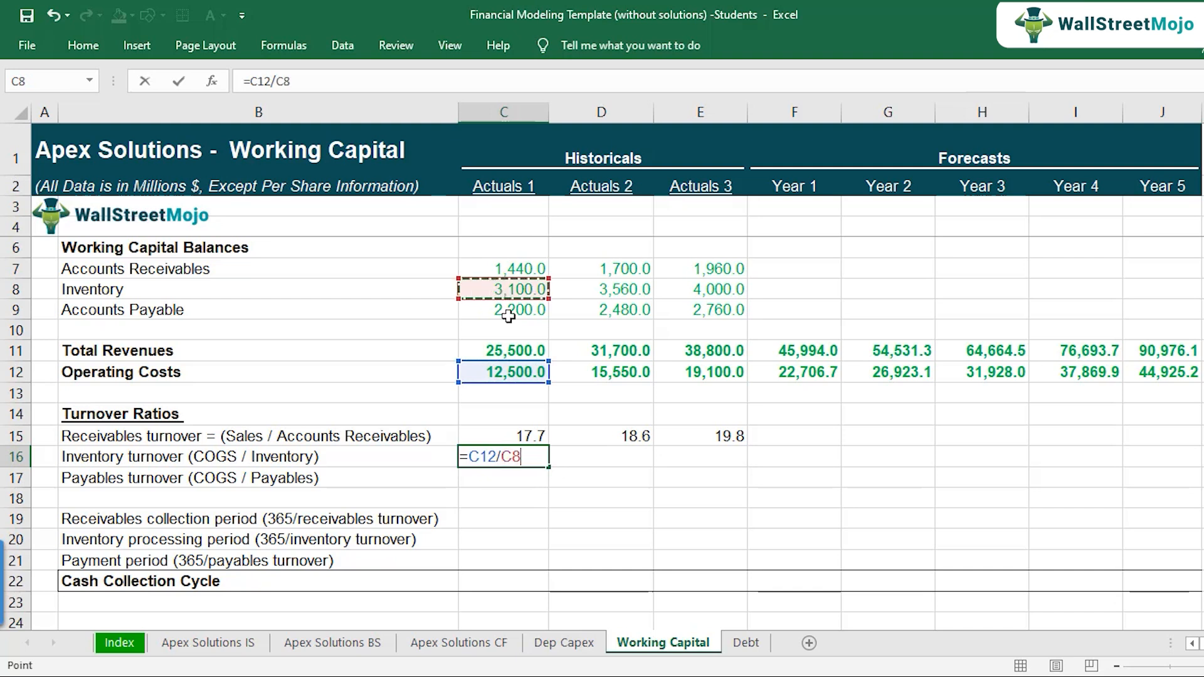
{"action": "key", "text": "Return"}
Step: Copy the Inventory turnover formula from C16 across to Actuals 2 and Actuals 3
{"action": "key", "text": "Up"}
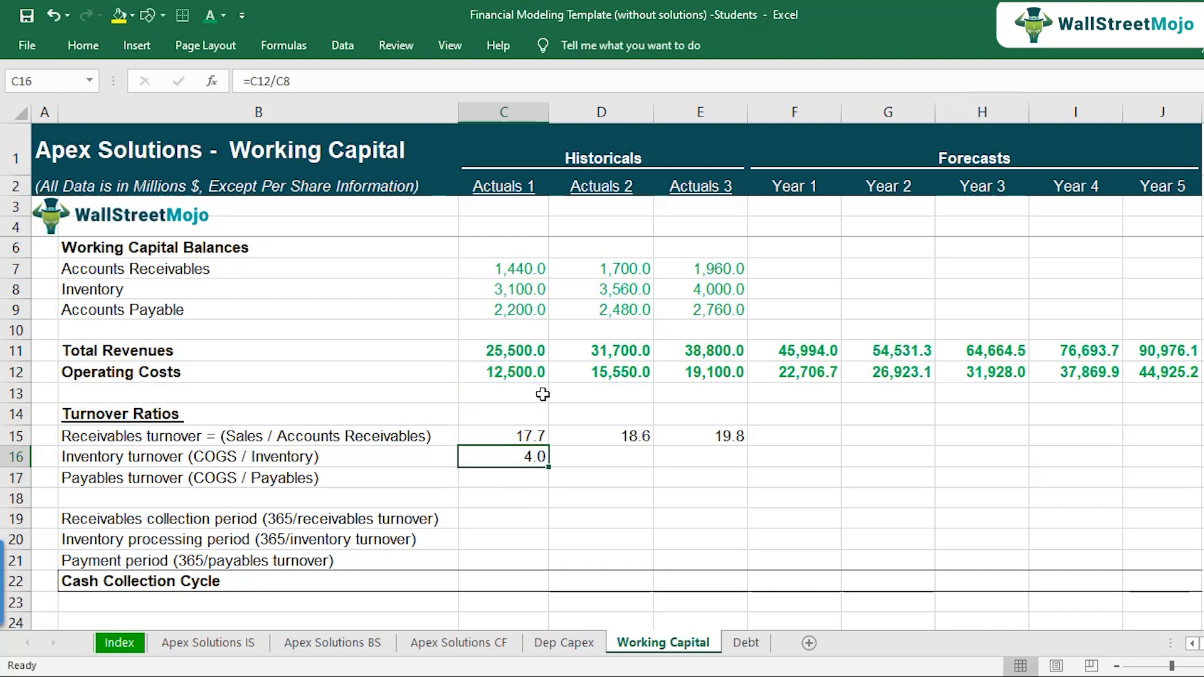
{"action": "key", "text": "ctrl+c"}
{"action": "key", "text": "shift+Right"}
{"action": "key", "text": "shift+Right"}
{"action": "key", "text": "shift+Right"}
{"action": "key", "text": "shift+Left"}
{"action": "key", "text": "ctrl+v"}
Step: Check the cell references of the Inventory turnover formulas in C16, D16 and E16
{"action": "key", "text": "Down"}
{"action": "key", "text": "Up"}
{"action": "key", "text": "F2"}
{"action": "key", "text": "Tab"}
{"action": "key", "text": "F2"}
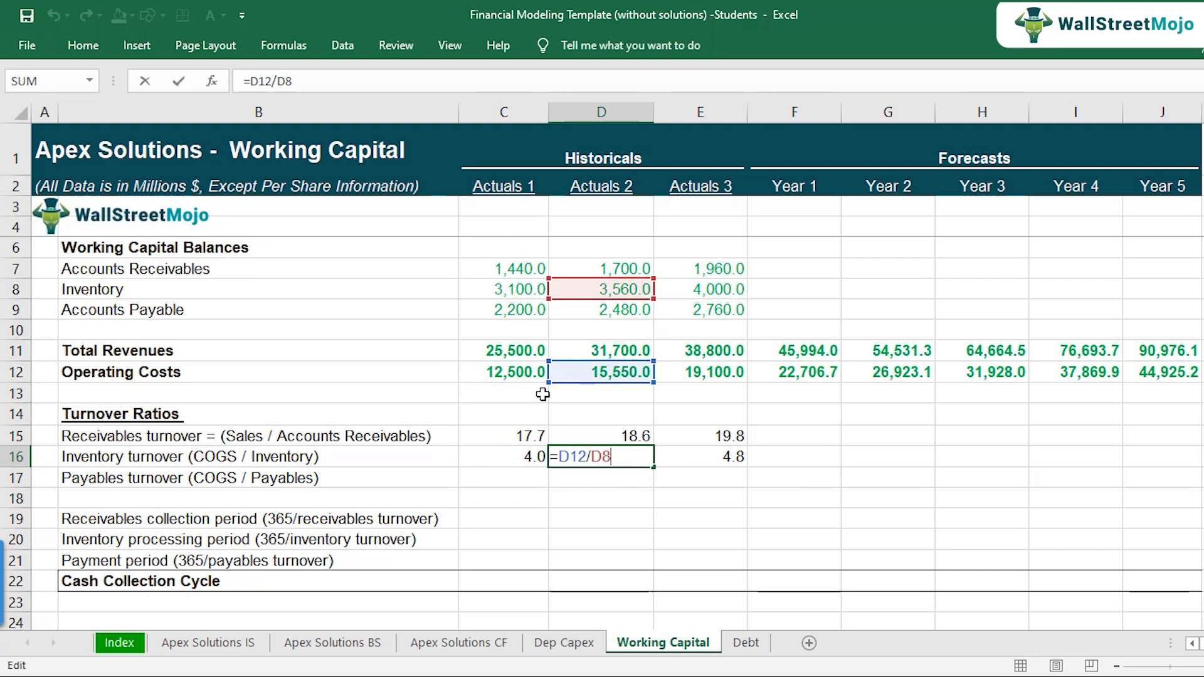
{"action": "key", "text": "Tab"}
{"action": "key", "text": "F2"}
{"action": "key", "text": "Escape"}
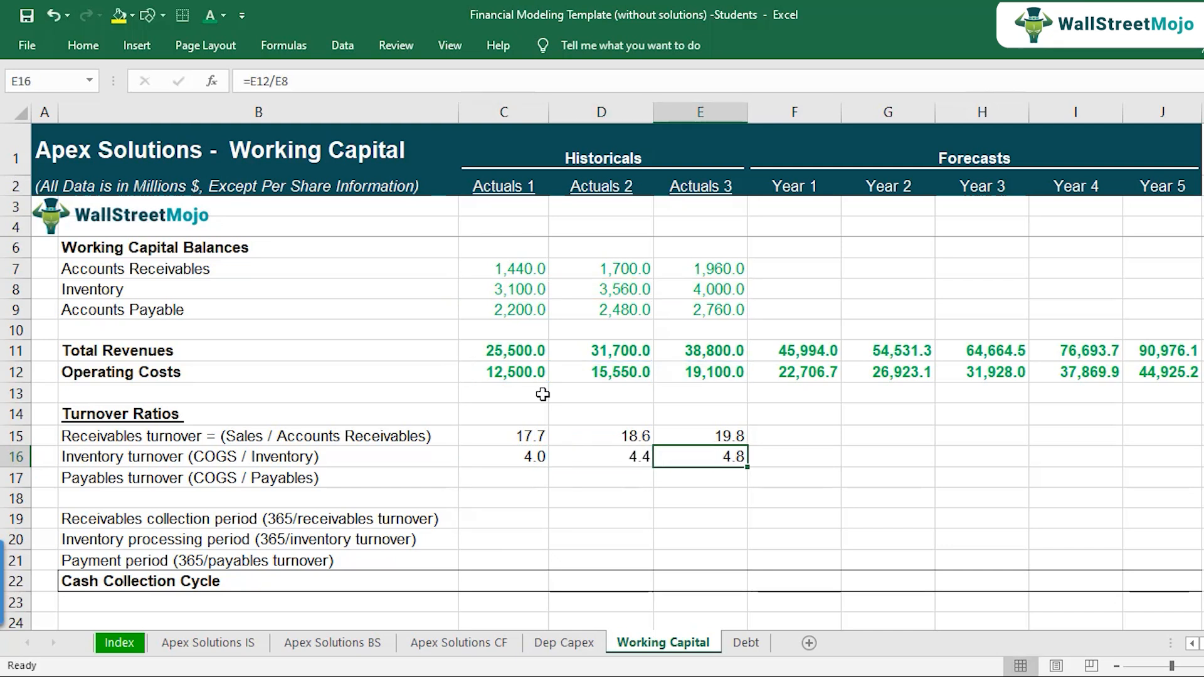
Step: Calculate the Actuals 1 Payables turnover in C17 as Operating Costs divided by Accounts Payable, using =C12/C9
{"action": "key", "text": "Left"}
{"action": "key", "text": "Left"}
{"action": "key", "text": "Down"}
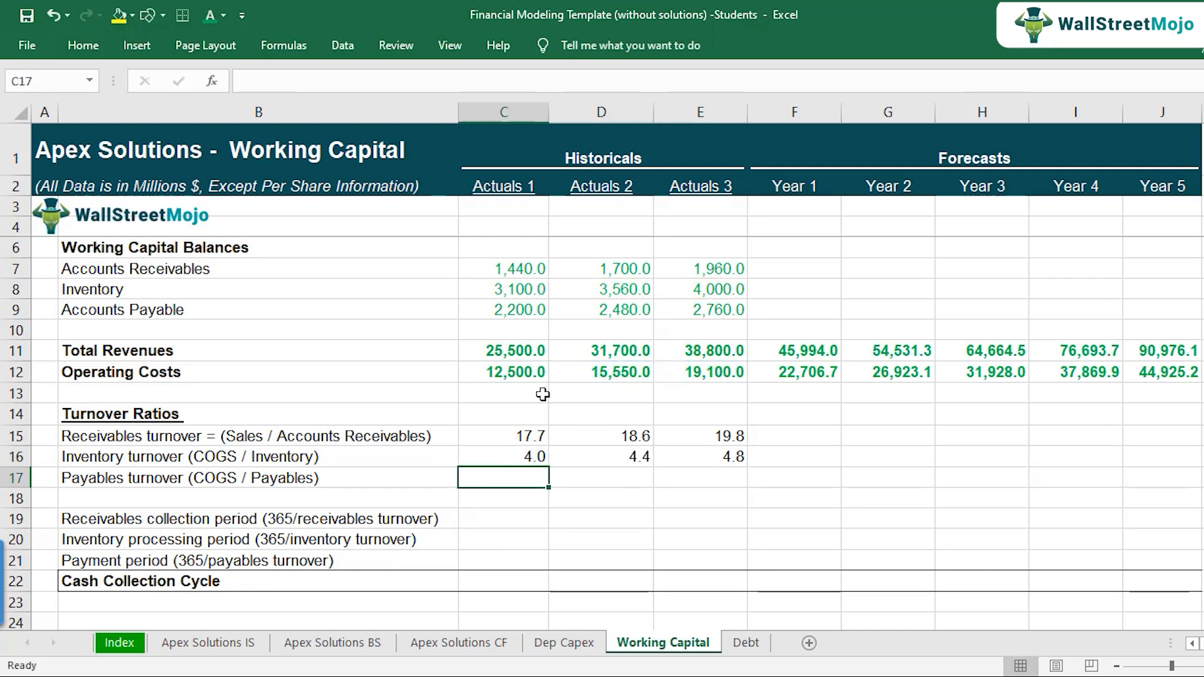
{"action": "type", "text": "="}
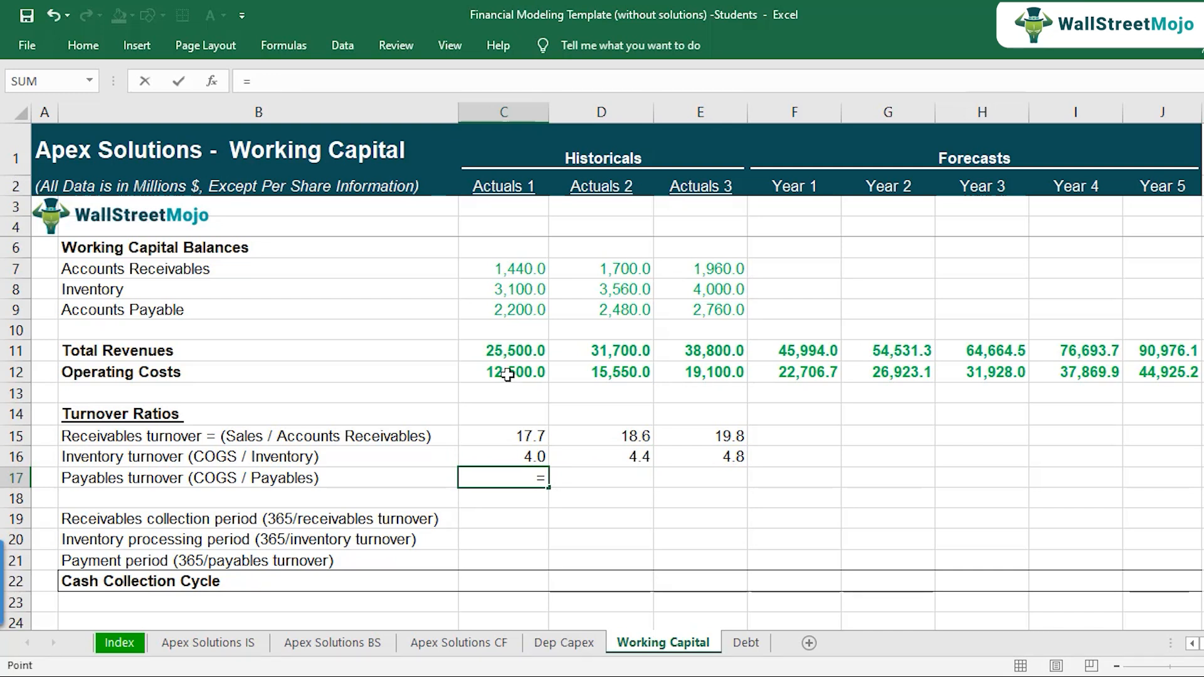
{"action": "left_click", "coordinate": [511, 374]}
{"action": "type", "text": "/"}
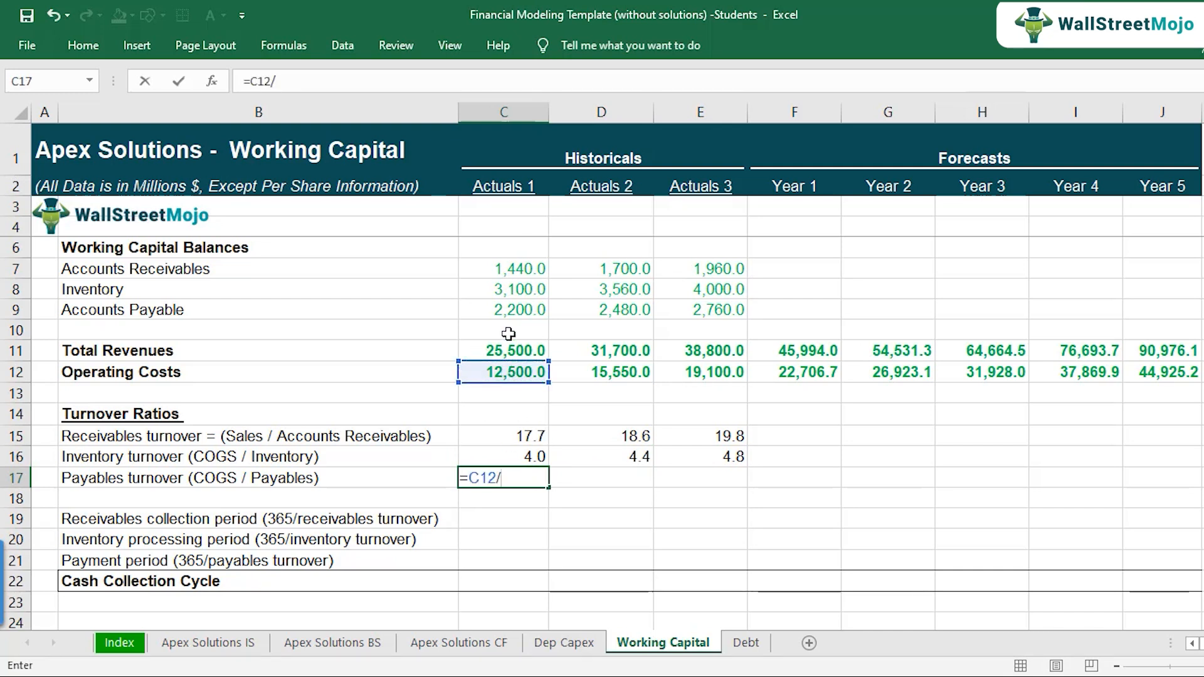
{"action": "left_click", "coordinate": [508, 310]}
{"action": "key", "text": "Return"}
Step: Copy the Payables turnover formula from C17 across to Actuals 2 and Actuals 3
{"action": "key", "text": "Up"}
{"action": "key", "text": "ctrl+c"}
{"action": "key", "text": "Right"}
{"action": "key", "text": "ctrl+v"}
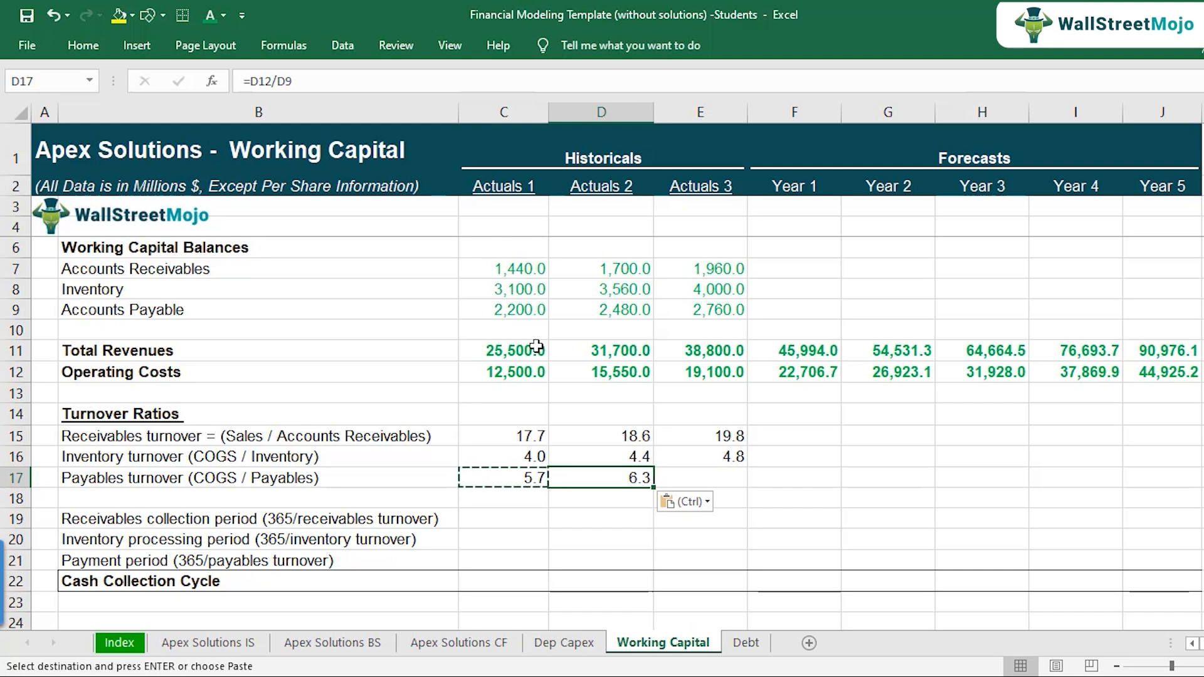
{"action": "key", "text": "Right"}
{"action": "key", "text": "ctrl+v"}
{"action": "key", "text": "Escape"}
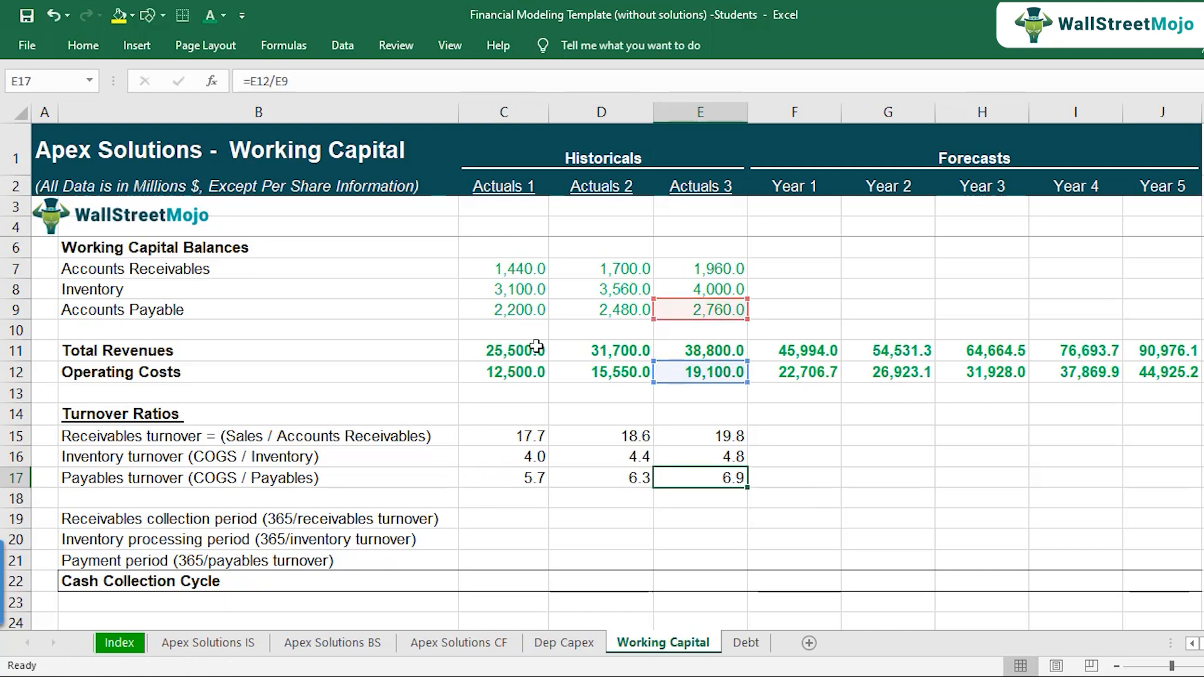
Step: Review the turnover ratio rows and the receivables collection, inventory processing and payment period definitions in rows 19 to 21
{"action": "key", "text": "Left"}
{"action": "key", "text": "Left"}
{"action": "key", "text": "Up"}
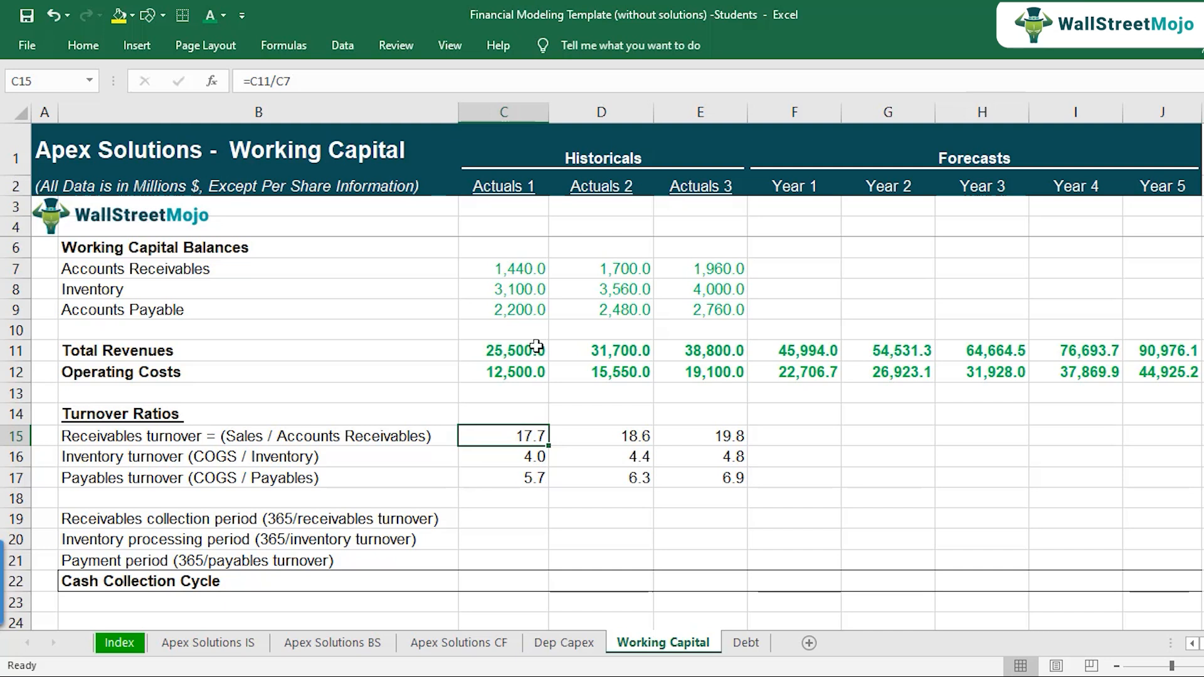
{"action": "key", "text": "Left"}
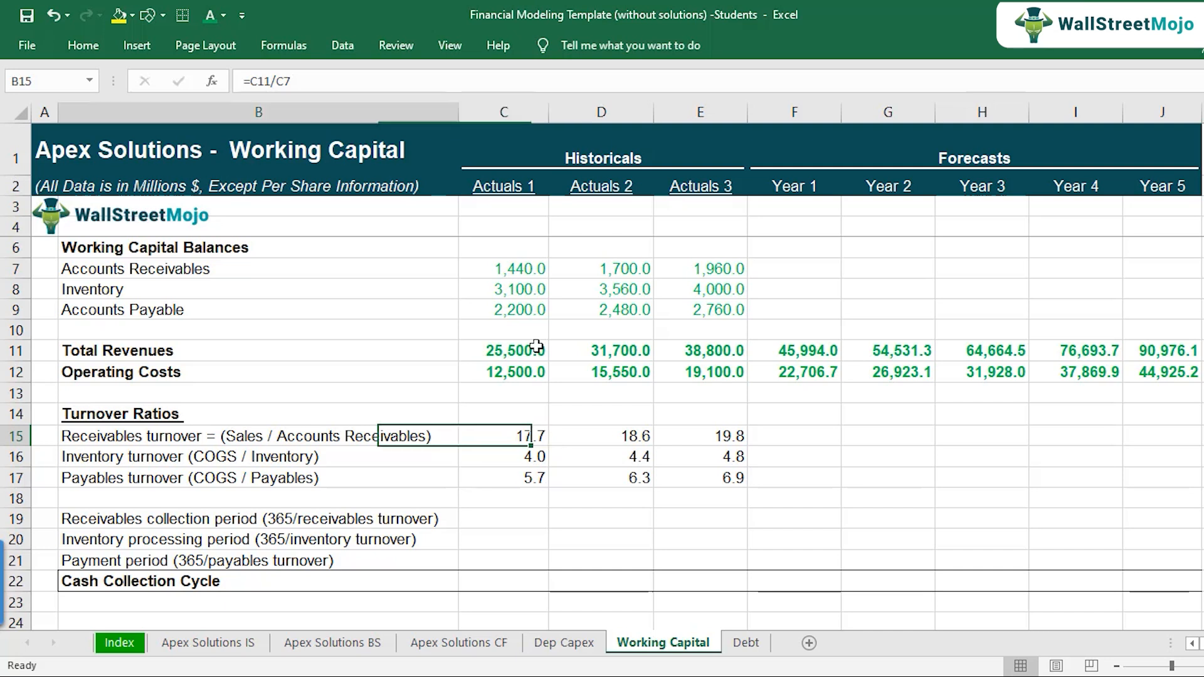
{"action": "key", "text": "Left"}
{"action": "key", "text": "Down"}
{"action": "key", "text": "Down"}
{"action": "key", "text": "Down"}
{"action": "key", "text": "Down"}
{"action": "key", "text": "Right"}
{"action": "key", "text": "Down"}
{"action": "key", "text": "Down"}
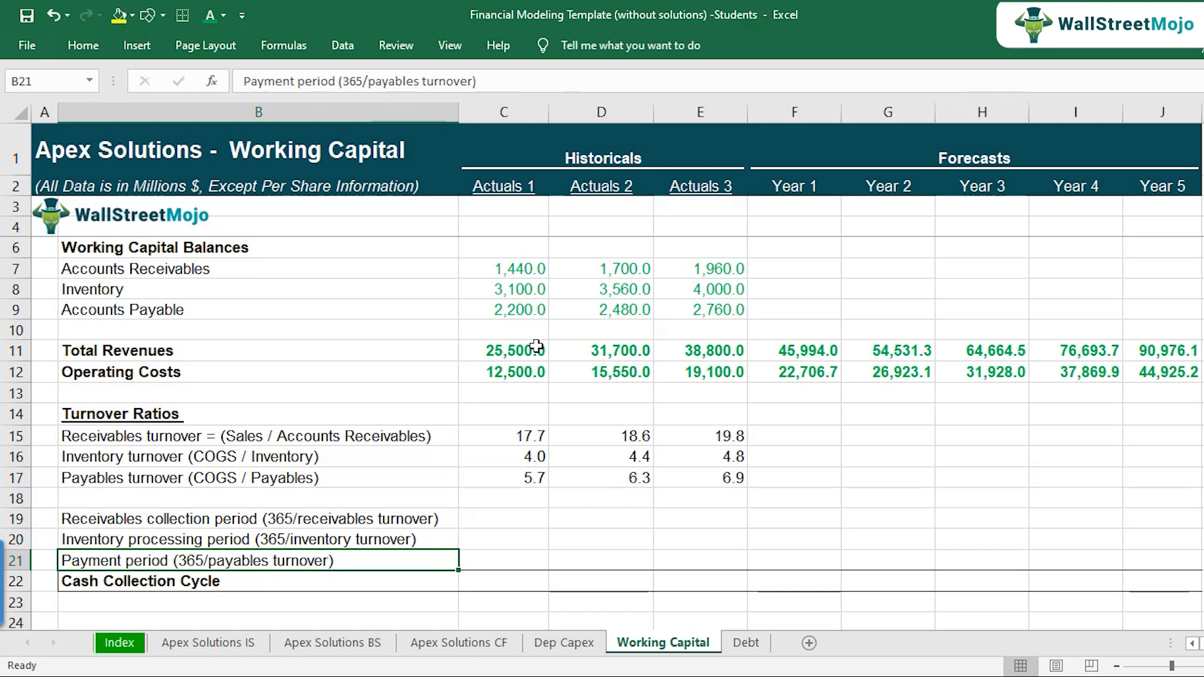
{"action": "key", "text": "Up"}
{"action": "key", "text": "Up"}
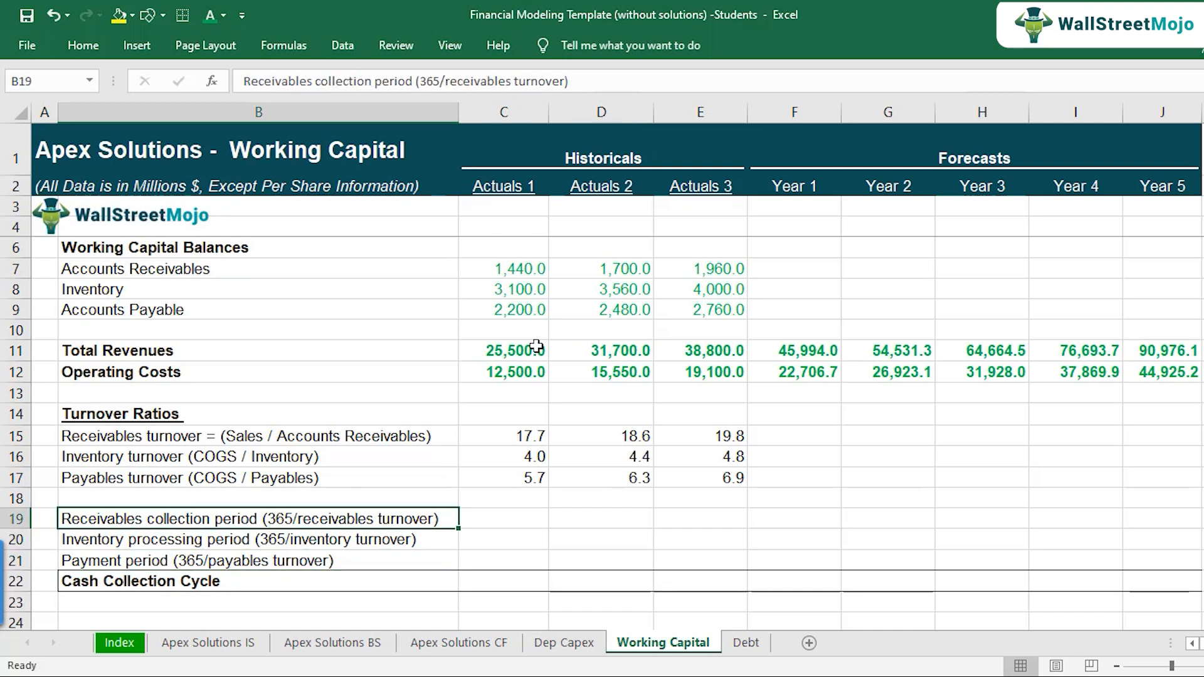
{"action": "key", "text": "Right"}
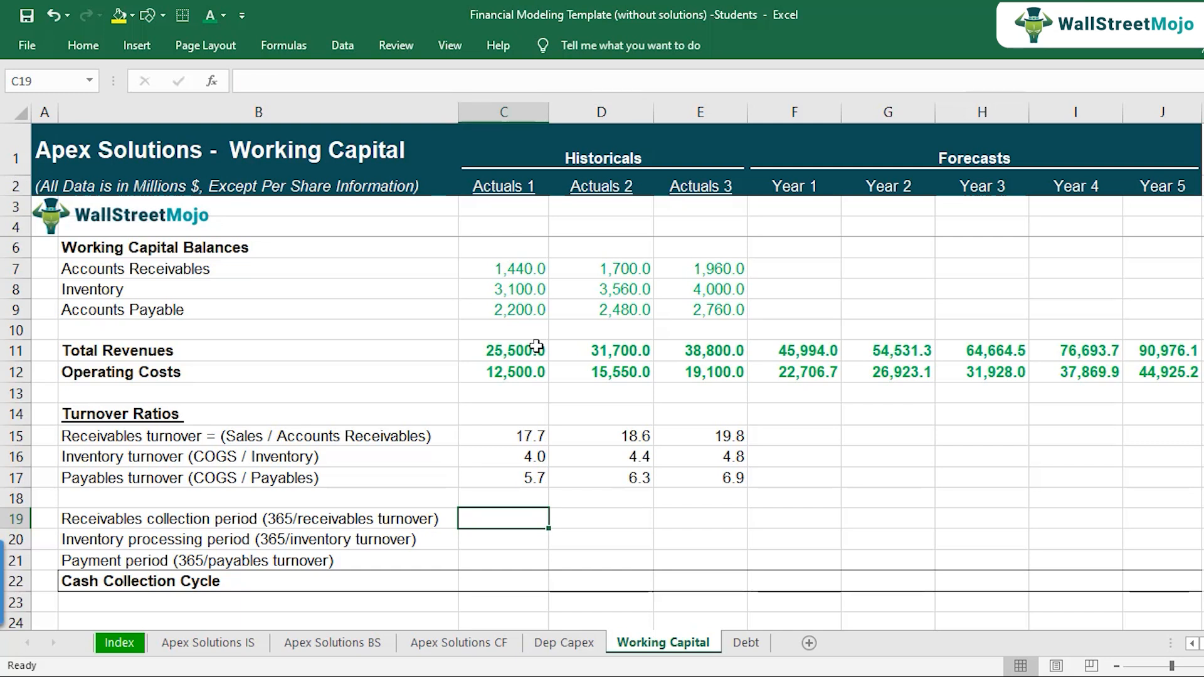
{"action": "key", "text": "Left"}
{"action": "key", "text": "F2"}
{"action": "key", "text": "ctrl+Return"}
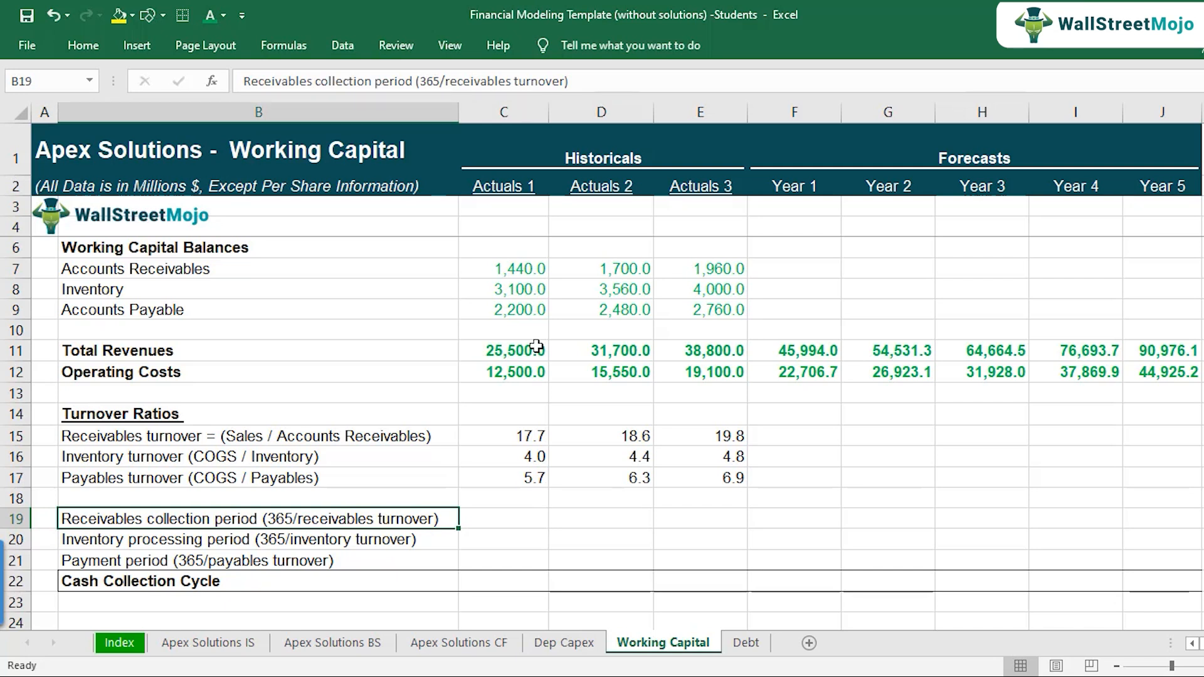
{"action": "key", "text": "Right"}
{"action": "type", "text": "="}
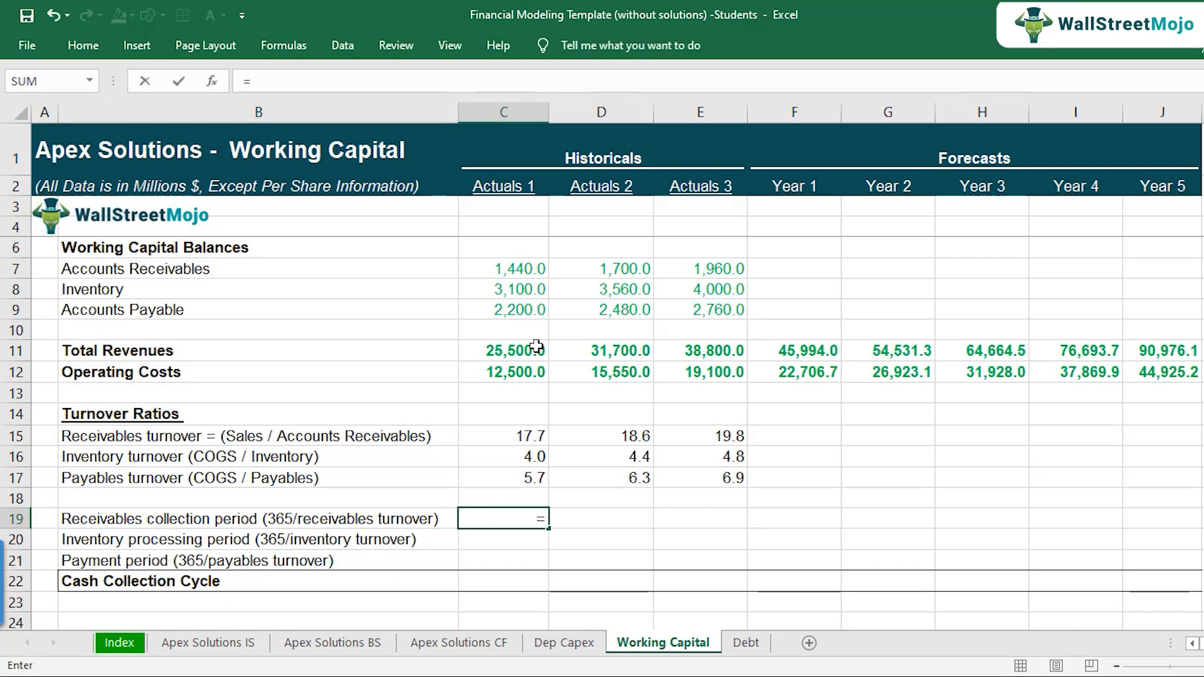
{"action": "type", "text": "365"}
{"action": "key", "text": "Escape"}
Step: Begin the Actuals 1 Receivables collection period formula in C19 with an absolute reference to the days cell, =$L$16
{"action": "type", "text": "="}
{"action": "scroll", "coordinate": [819, 457], "scroll_direction": "right", "scroll_amount": 3}
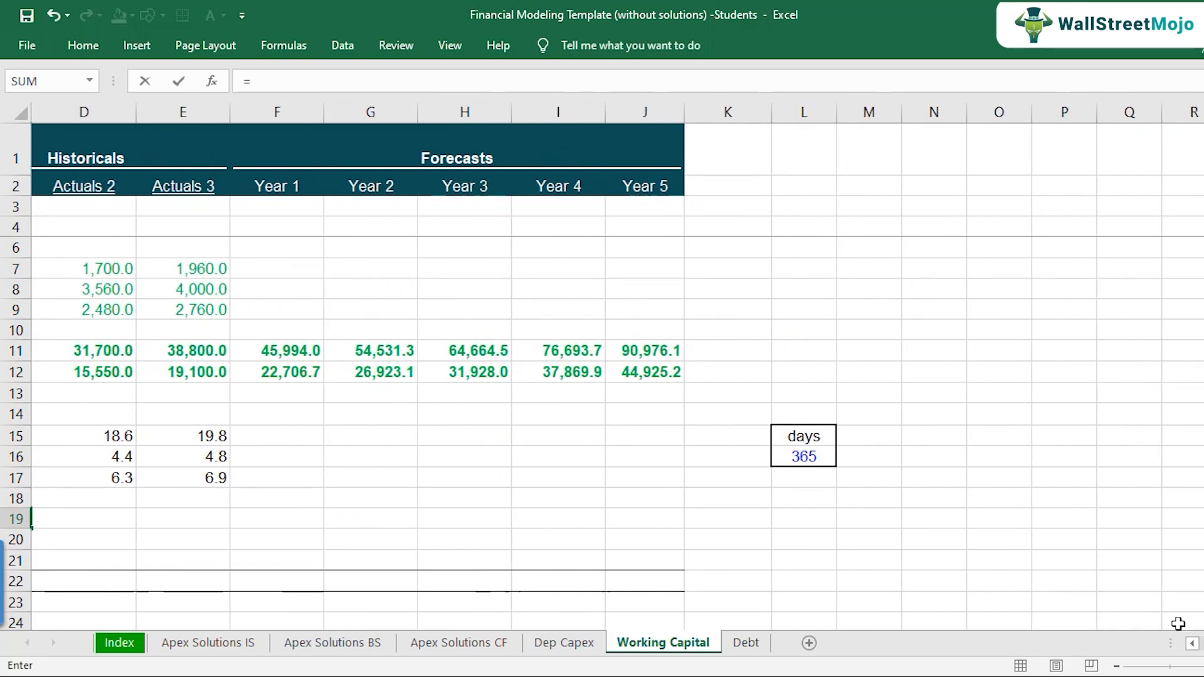
{"action": "left_click", "coordinate": [820, 457]}
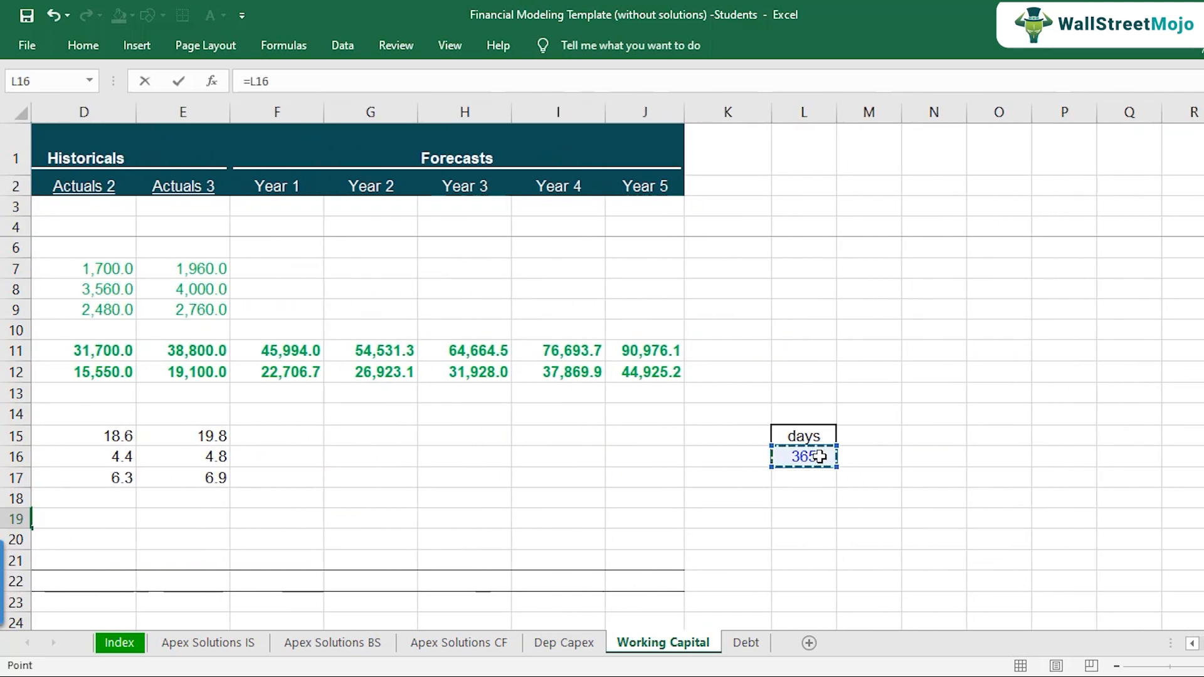
{"action": "left_click", "coordinate": [1191, 644]}
{"action": "left_click", "coordinate": [479, 520]}
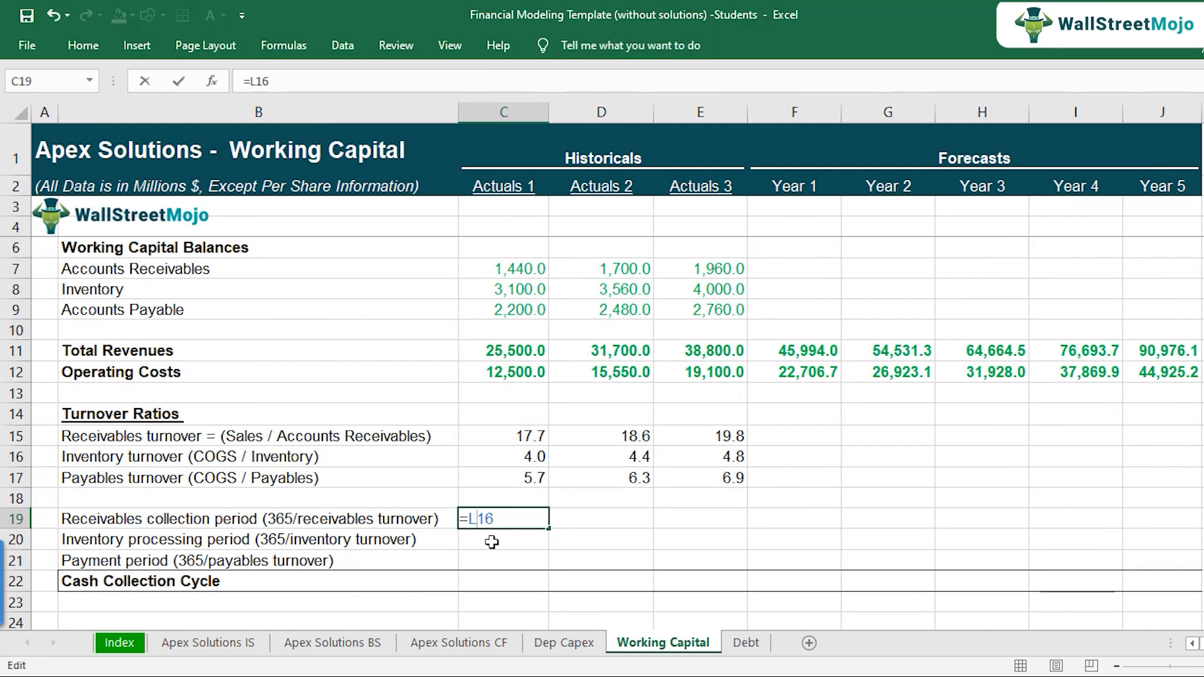
{"action": "key", "text": "F4"}
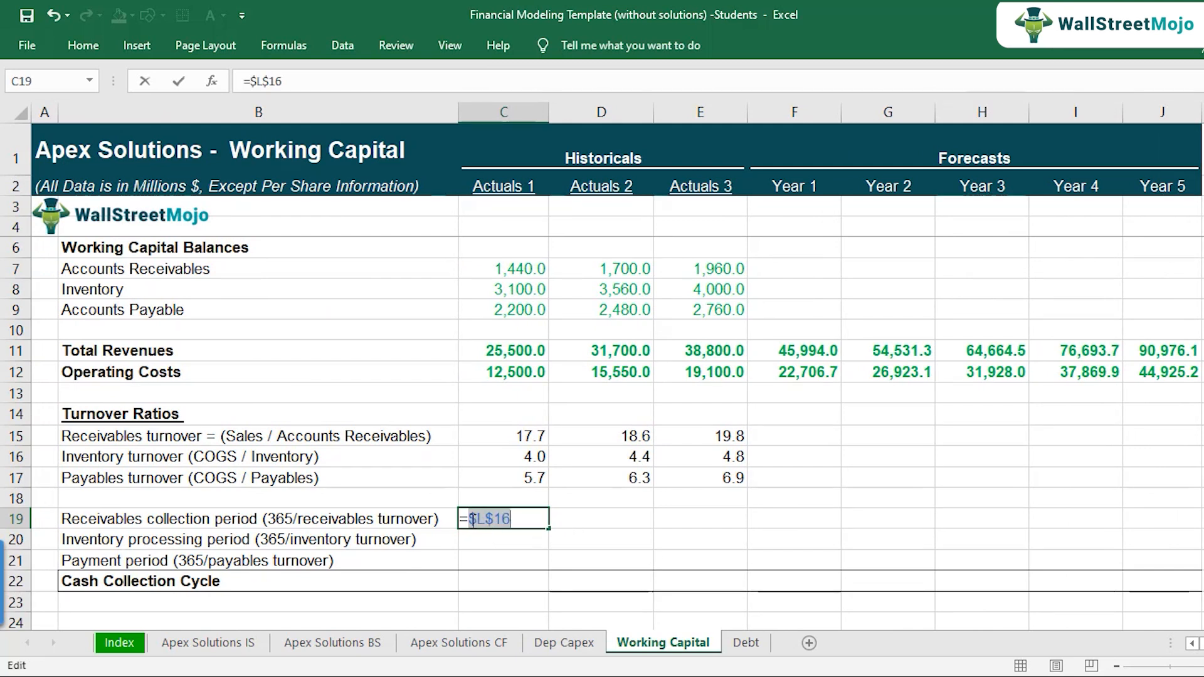
{"action": "left_click", "coordinate": [494, 520]}
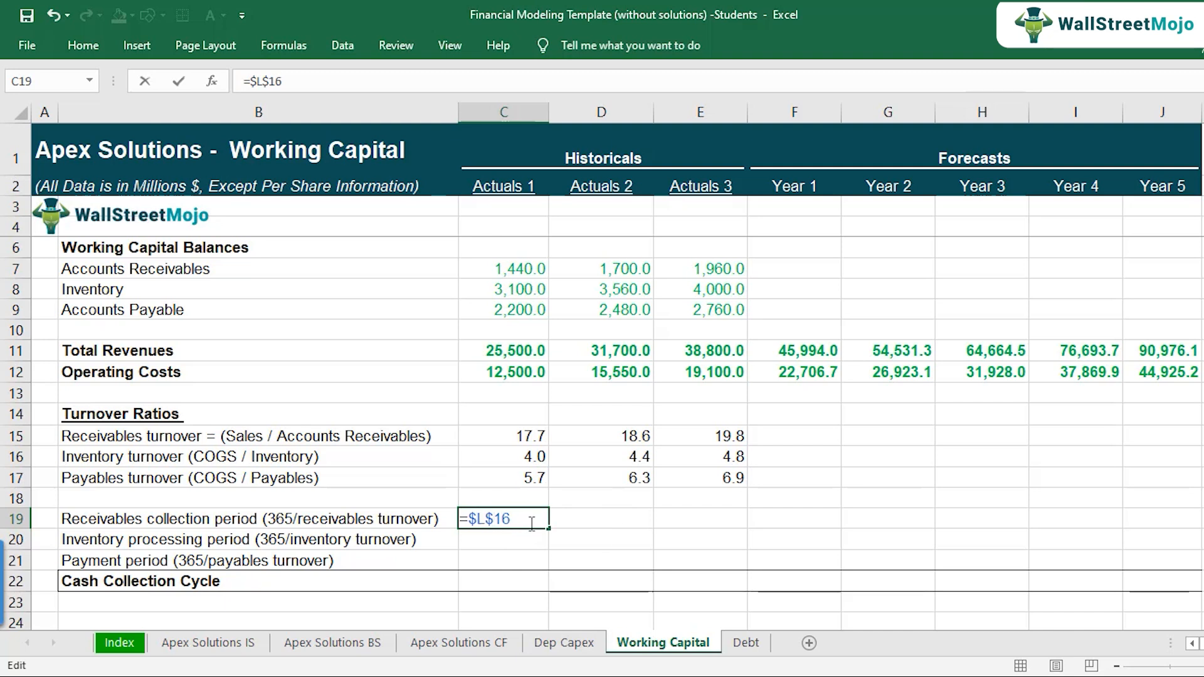
Step: Complete the C19 formula by dividing the days by the Actuals 1 Receivables turnover, giving =$L$16/C15
{"action": "key", "text": "Right"}
{"action": "key", "text": "Right"}
{"action": "type", "text": "/"}
{"action": "left_click", "coordinate": [500, 436]}
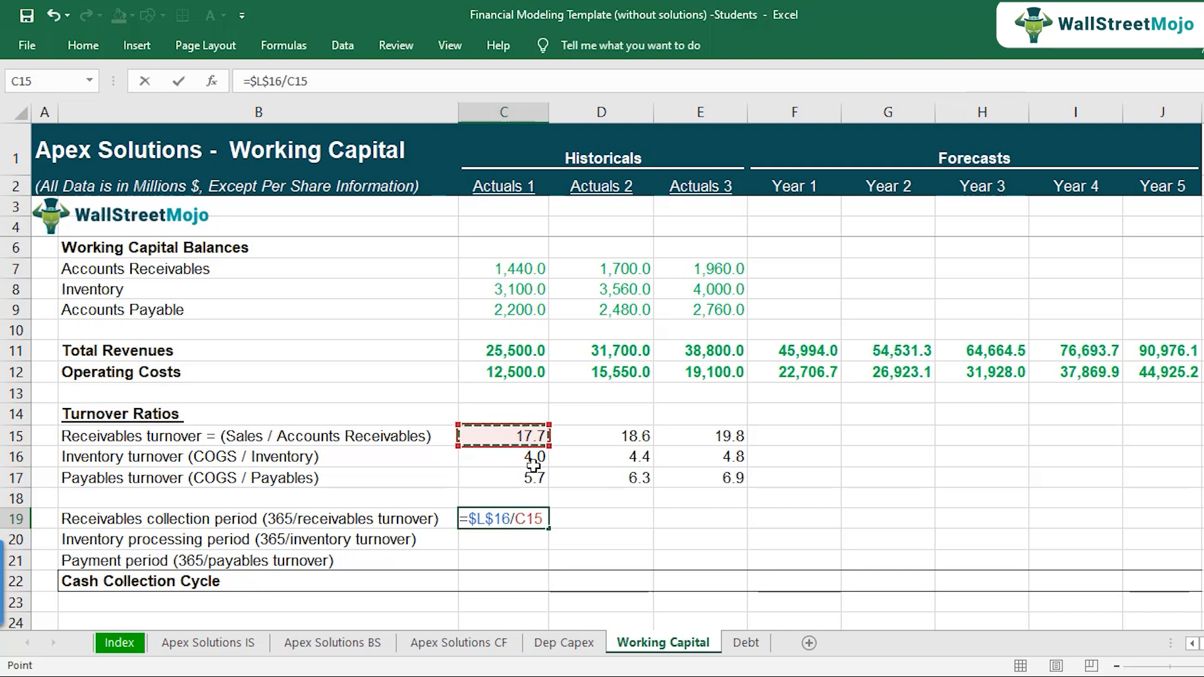
{"action": "key", "text": "Return"}
{"action": "key", "text": "Up"}
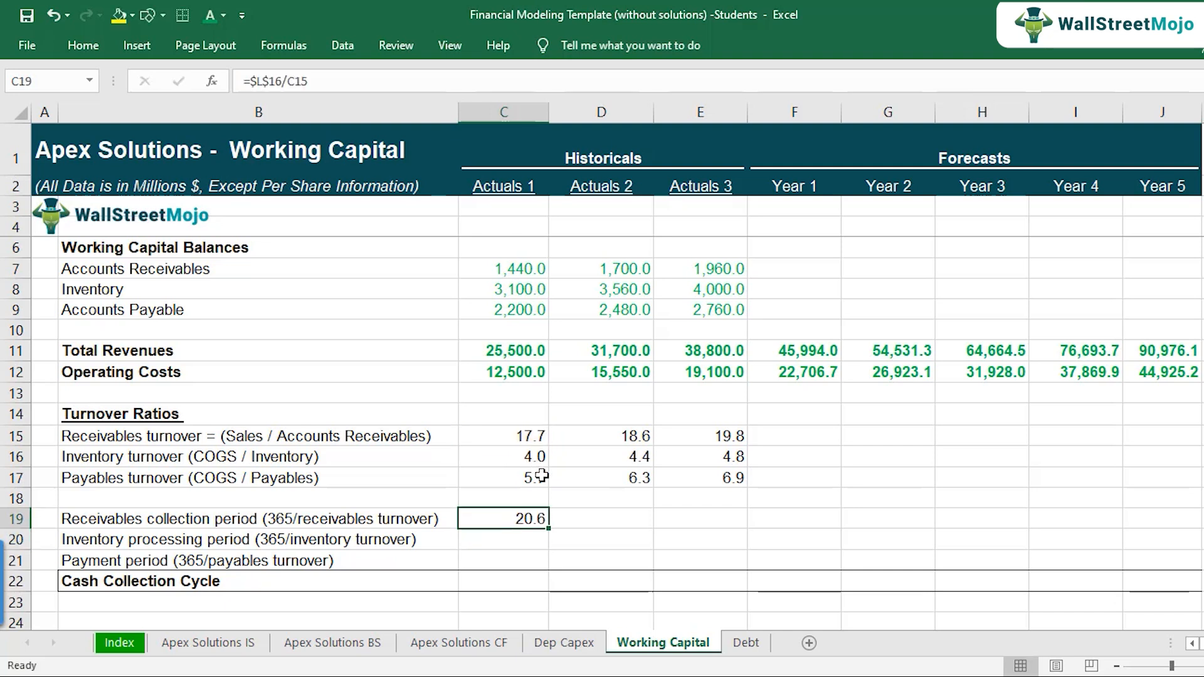
{"action": "key", "text": "F2"}
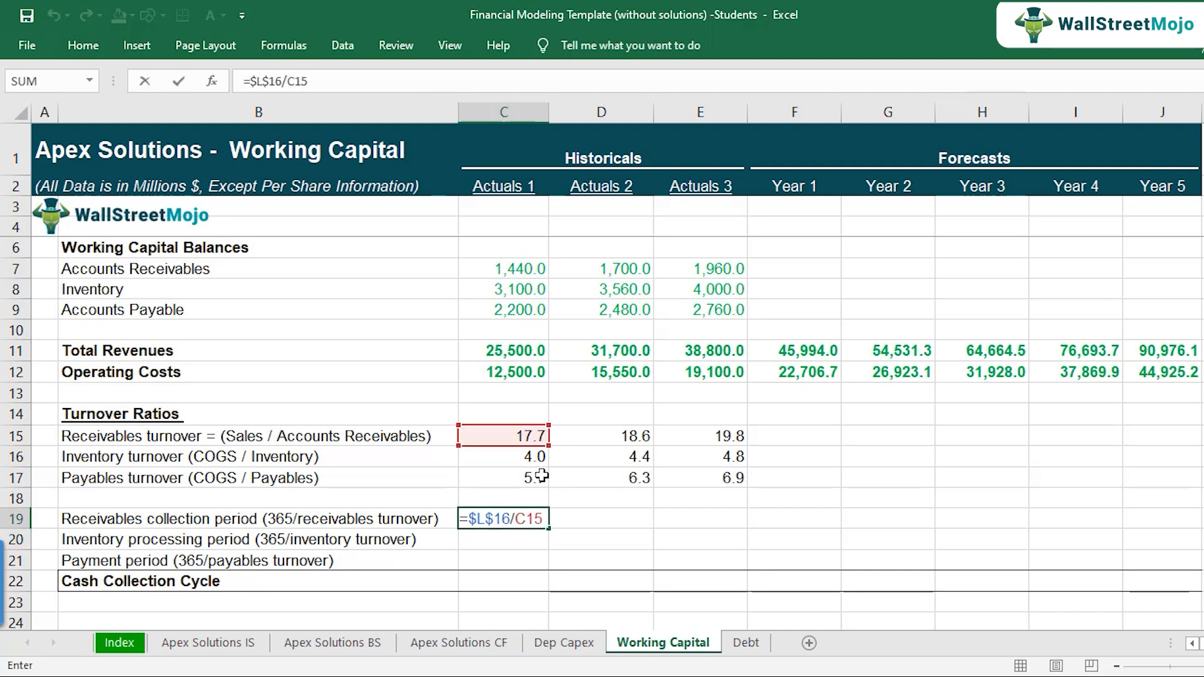
{"action": "key", "text": "Escape"}
Step: Copy the Receivables collection period formula from C19 to Actuals 2 in D19 and check its $L$16 and D15 references
{"action": "key", "text": "ctrl+c"}
{"action": "key", "text": "Right"}
{"action": "key", "text": "ctrl+v"}
{"action": "key", "text": "Down"}
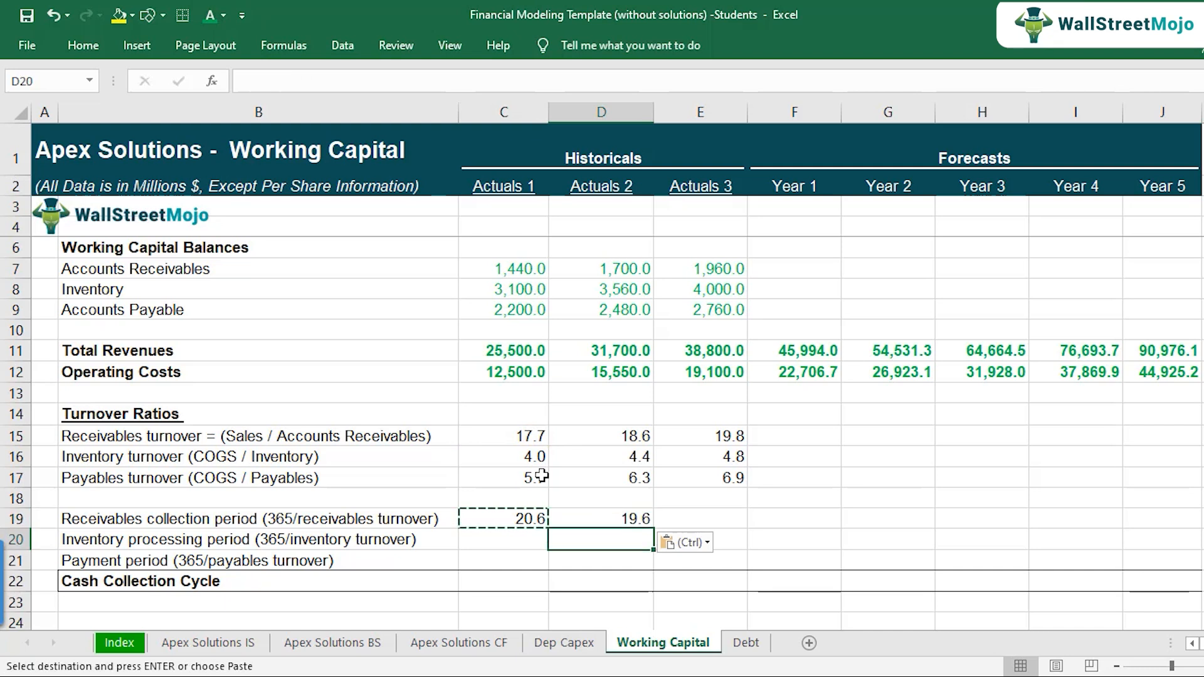
{"action": "key", "text": "Up"}
{"action": "key", "text": "F2"}
{"action": "key", "text": "Escape"}
{"action": "key", "text": "F2"}
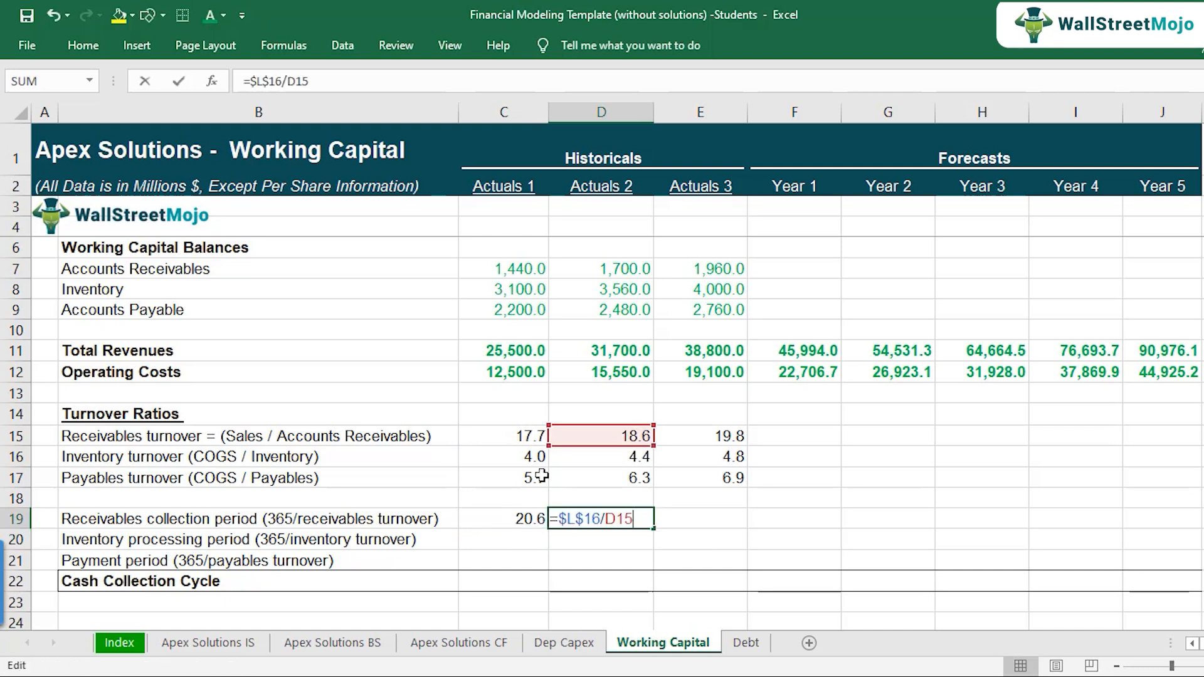
{"action": "mouse_move", "coordinate": [592, 519]}
{"action": "left_mouse_down"}
{"action": "mouse_move", "coordinate": [558, 519]}
{"action": "mouse_move", "coordinate": [600, 518]}
{"action": "left_mouse_up"}
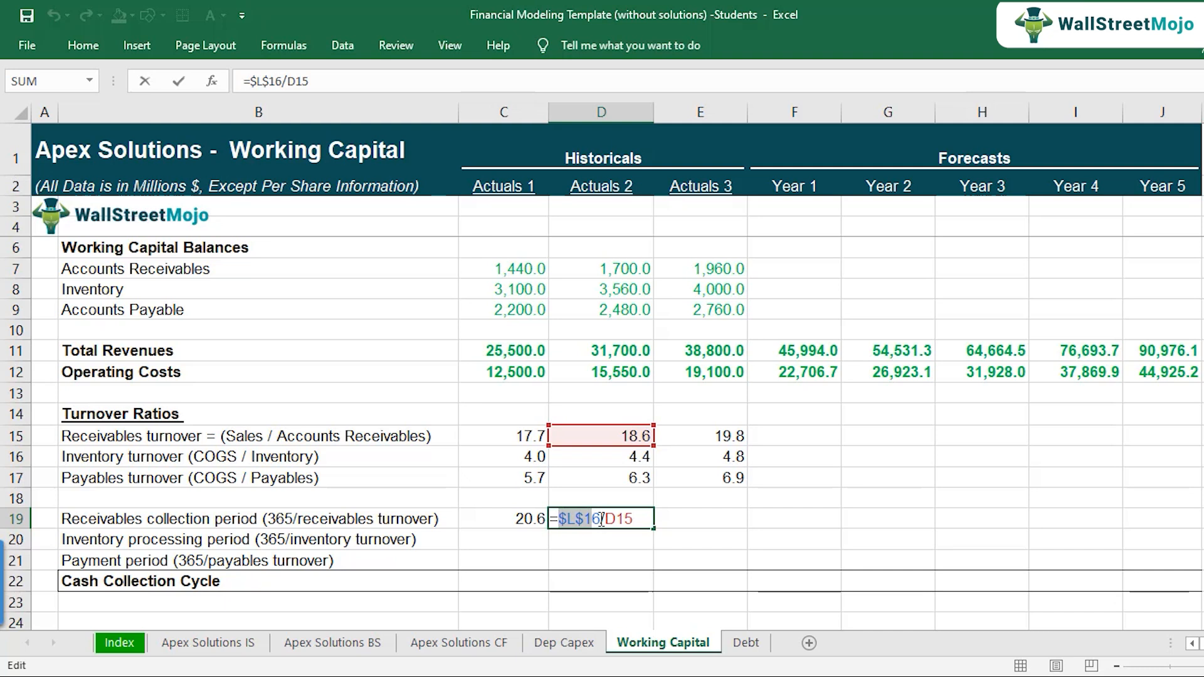
{"action": "key", "text": "Escape"}
{"action": "double_click", "coordinate": [639, 524]}
{"action": "key", "text": "Escape"}
Step: Copy the Receivables collection period formula from D19 to Actuals 3 in E19 and check its references
{"action": "key", "text": "ctrl+c"}
{"action": "key", "text": "Right"}
{"action": "key", "text": "ctrl+v"}
{"action": "key", "text": "F2"}
{"action": "key", "text": "Escape"}
Step: Copy the C19 formula into C20 for the Actuals 1 Inventory processing period and check its $L$16 and C16 references
{"action": "key", "text": "Left"}
{"action": "key", "text": "Left"}
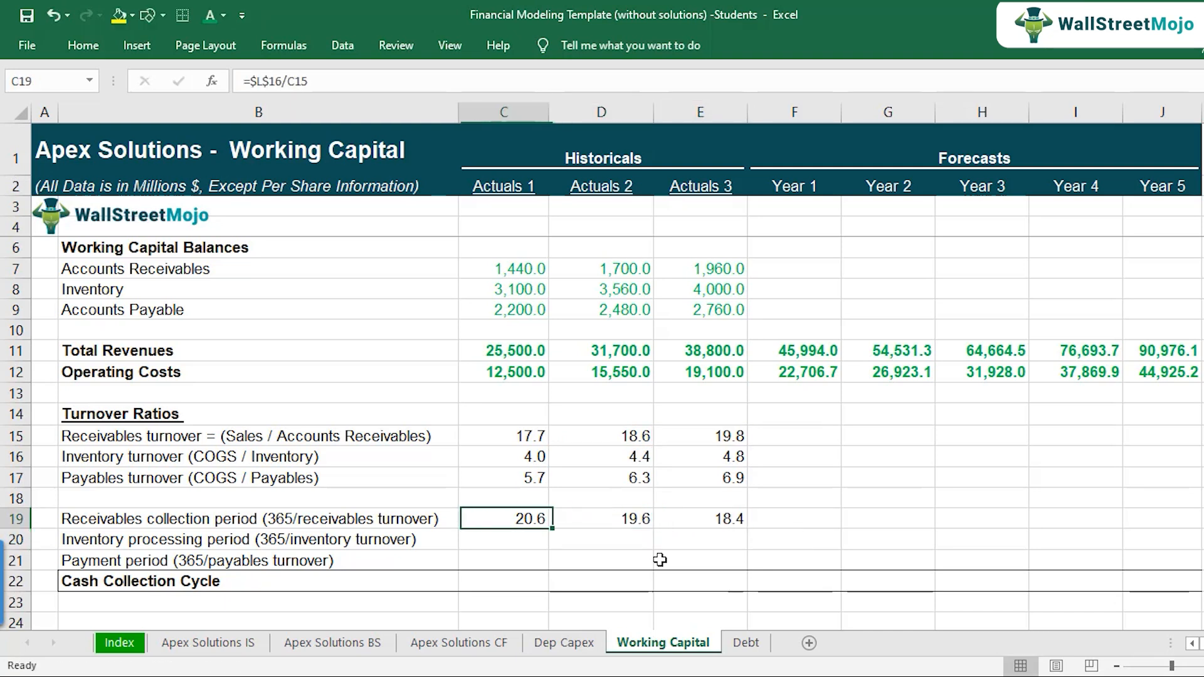
{"action": "key", "text": "F2"}
{"action": "key", "text": "Escape"}
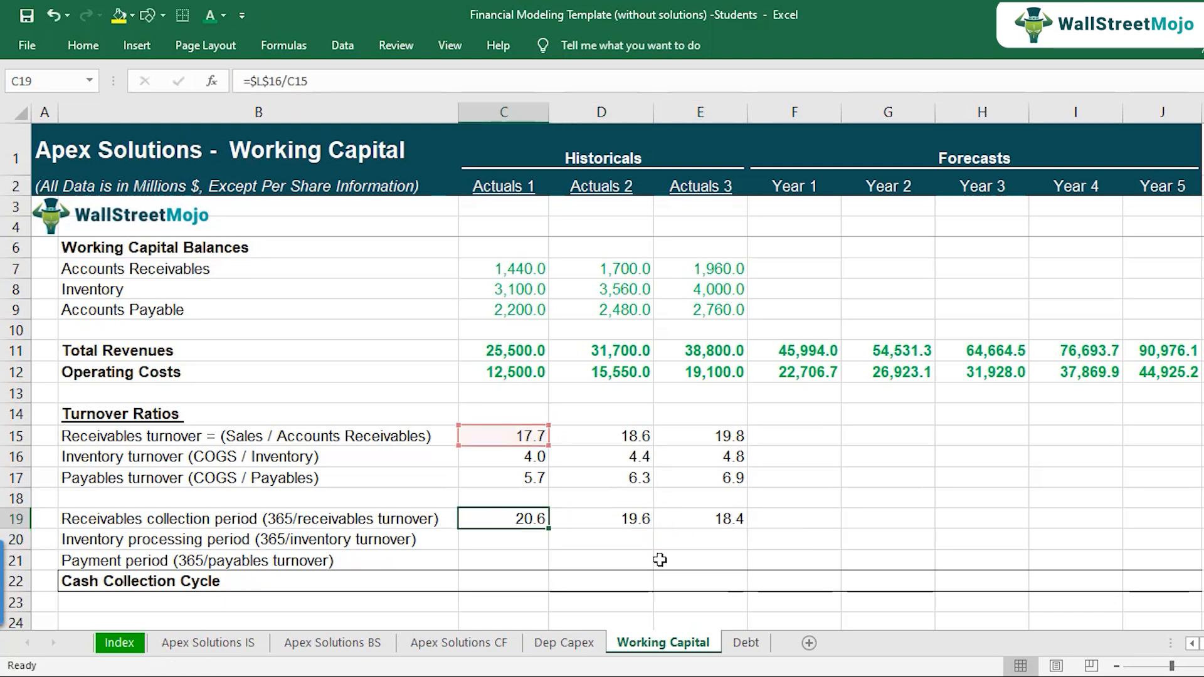
{"action": "key", "text": "ctrl+c"}
{"action": "key", "text": "Down"}
{"action": "key", "text": "ctrl+v"}
{"action": "key", "text": "F2"}
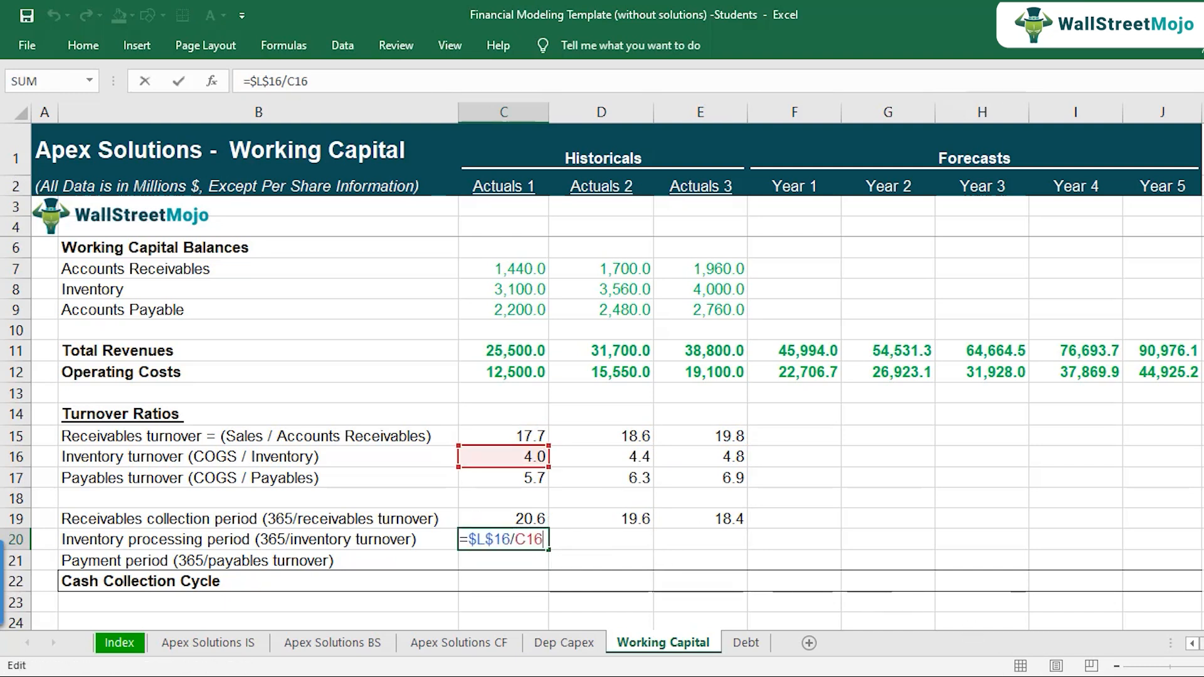
{"action": "scroll", "coordinate": [935, 462], "scroll_direction": "right", "scroll_amount": 2}
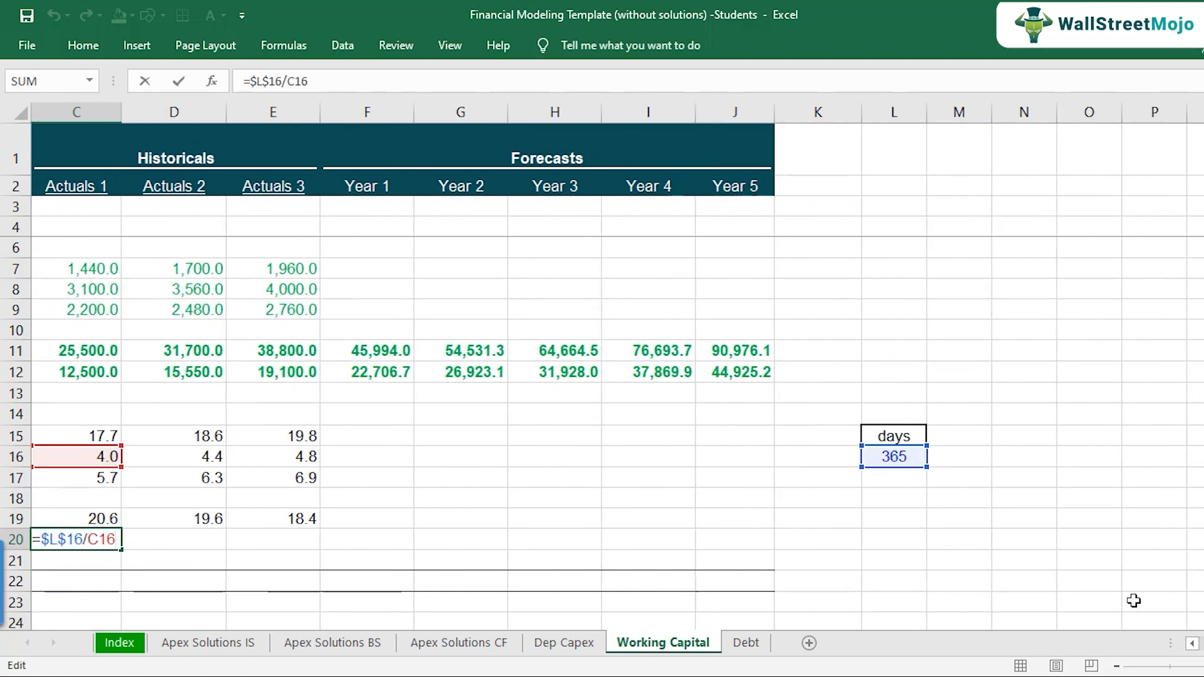
{"action": "scroll", "coordinate": [1190, 647], "scroll_direction": "left", "scroll_amount": 2}
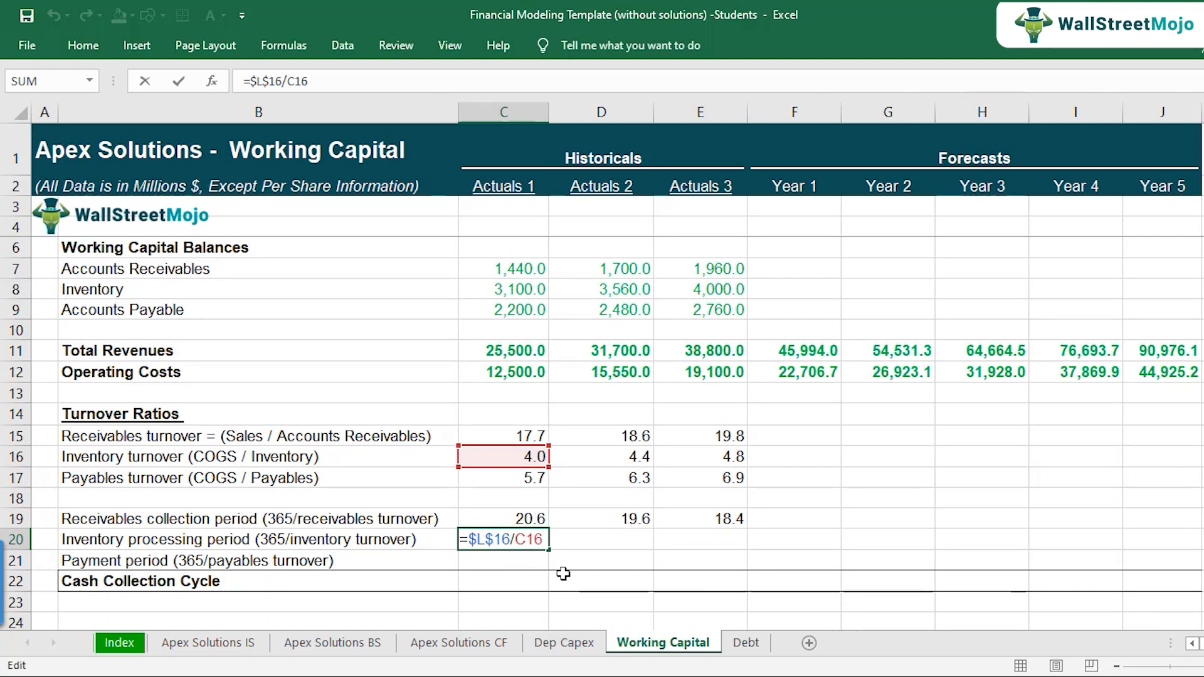
{"action": "key", "text": "Return"}
{"action": "key", "text": "Up"}
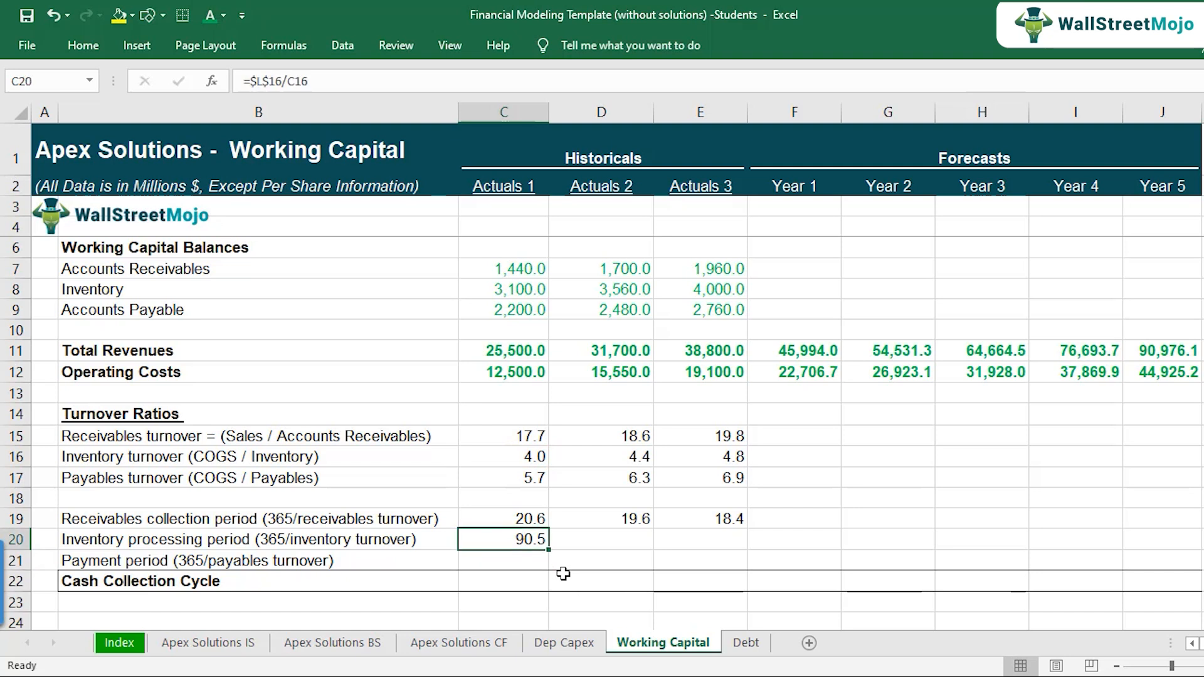
{"action": "key", "text": "F2"}
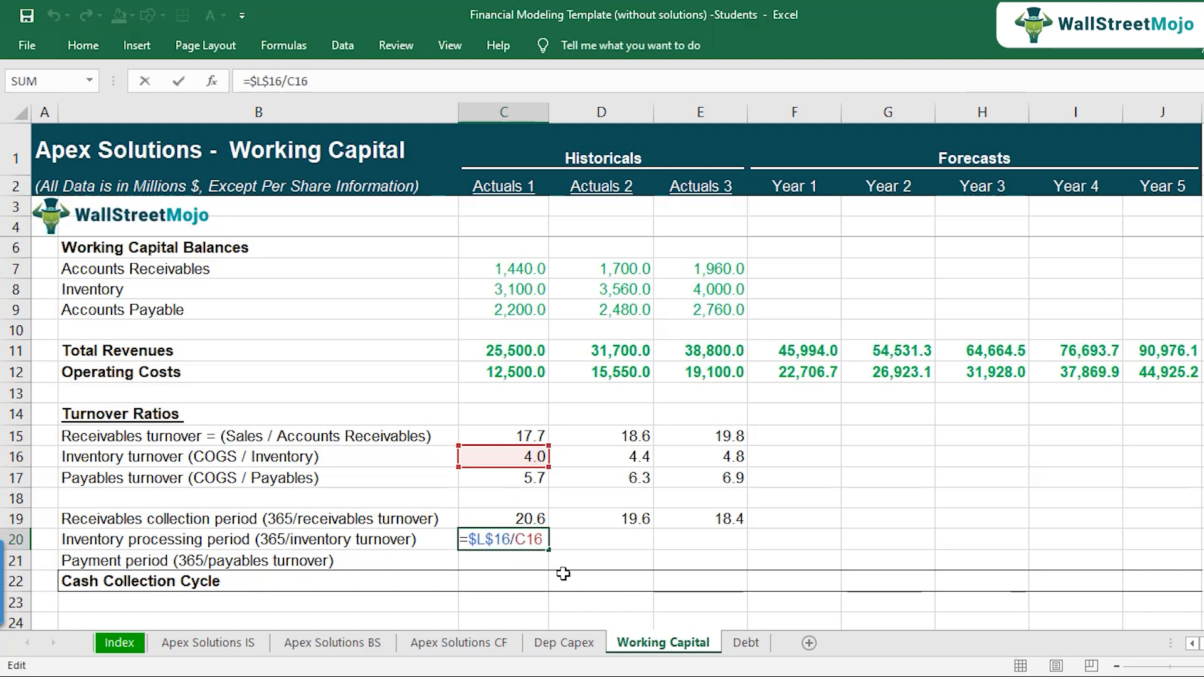
{"action": "key", "text": "Escape"}
Step: Copy the Inventory processing period formula from C20 across to Actuals 2 and Actuals 3 and check the E20 references
{"action": "key", "text": "ctrl+c"}
{"action": "key", "text": "Right"}
{"action": "key", "text": "ctrl+v"}
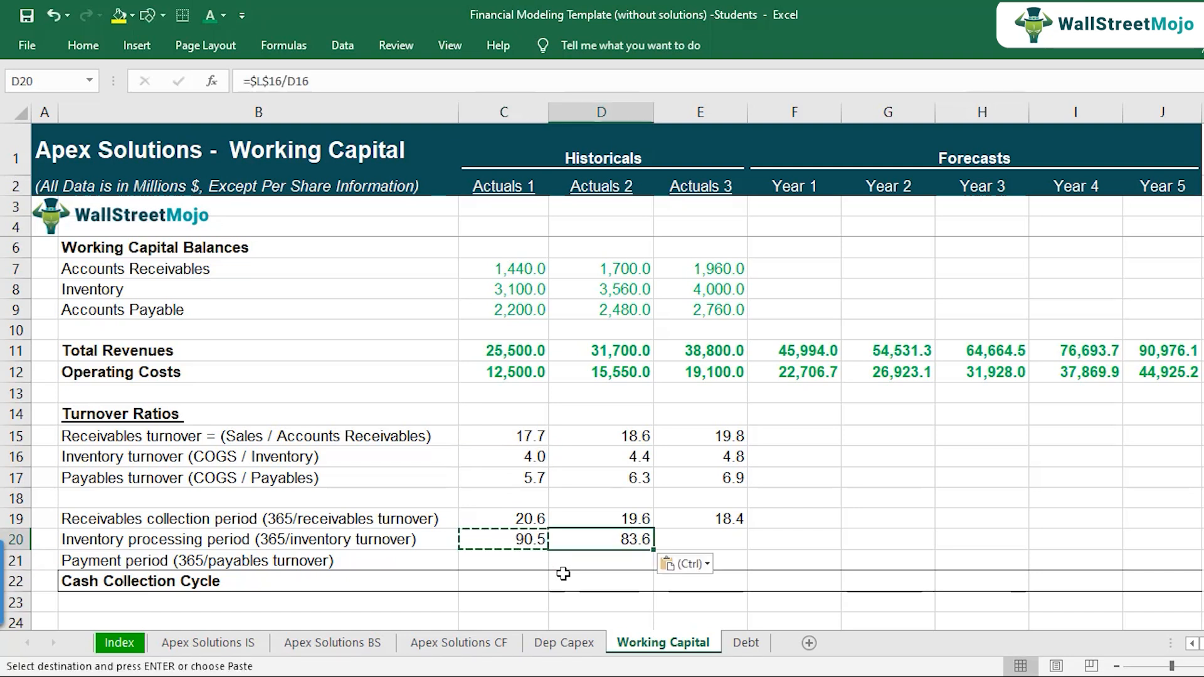
{"action": "key", "text": "Right"}
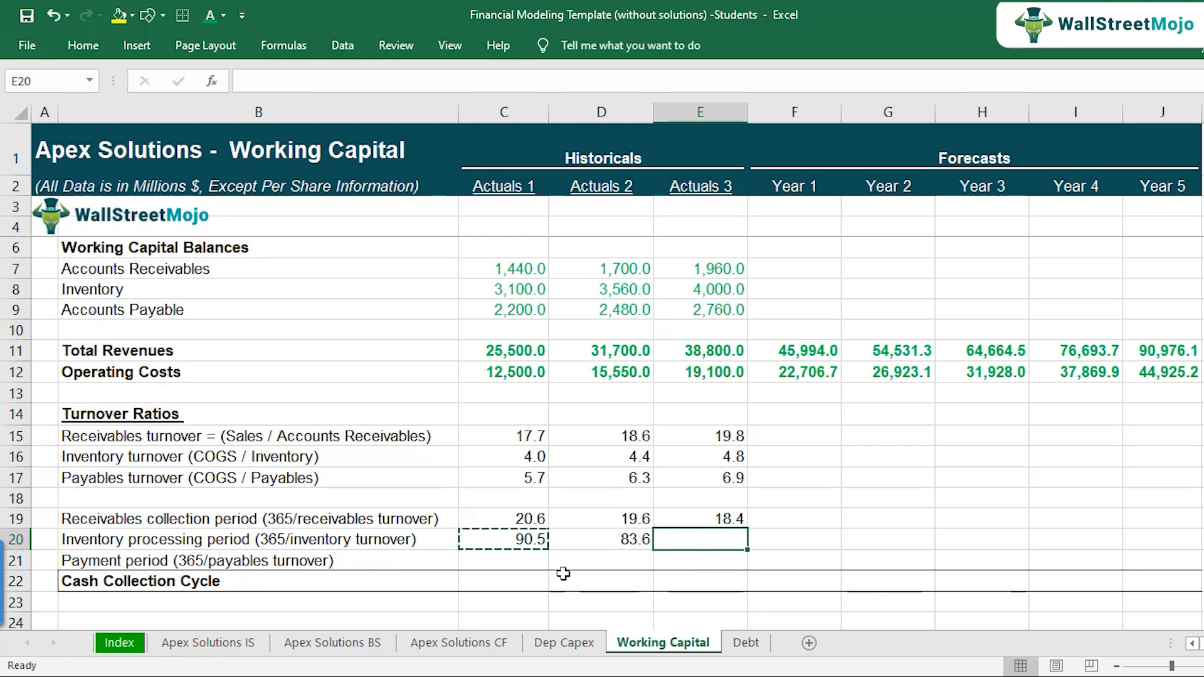
{"action": "key", "text": "ctrl+v"}
{"action": "key", "text": "F2"}
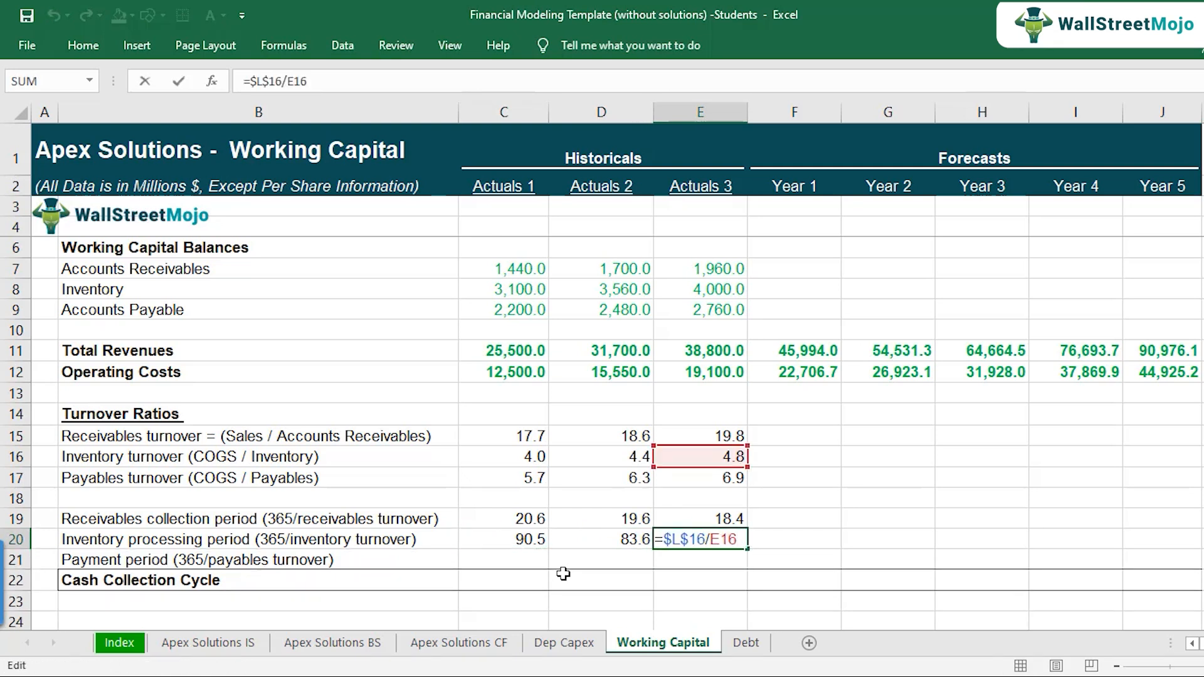
{"action": "key", "text": "Escape"}
{"action": "key", "text": "Left"}
{"action": "key", "text": "Right"}
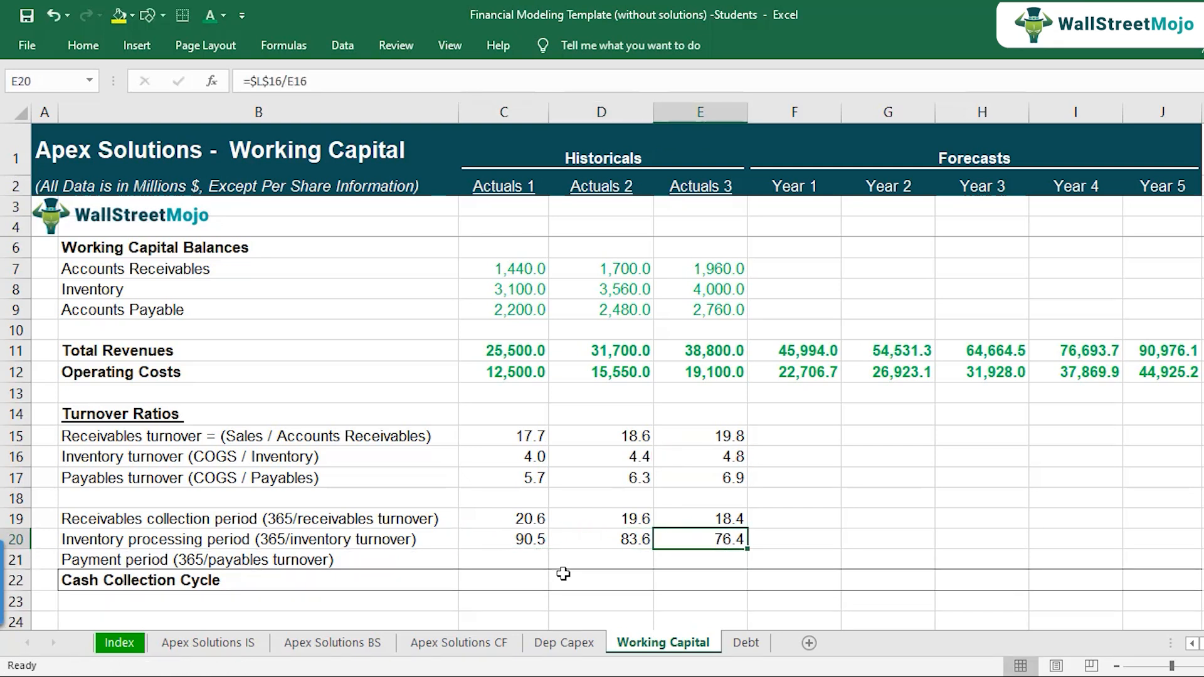
{"action": "key", "text": "Up"}
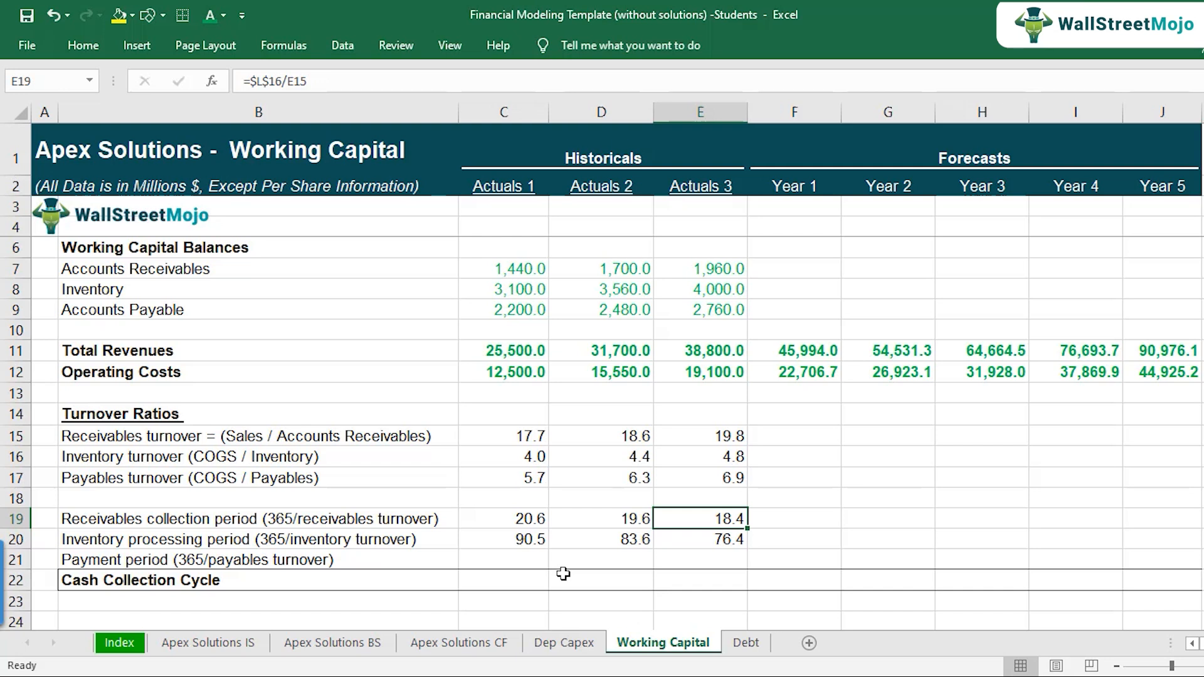
{"action": "key", "text": "Down"}
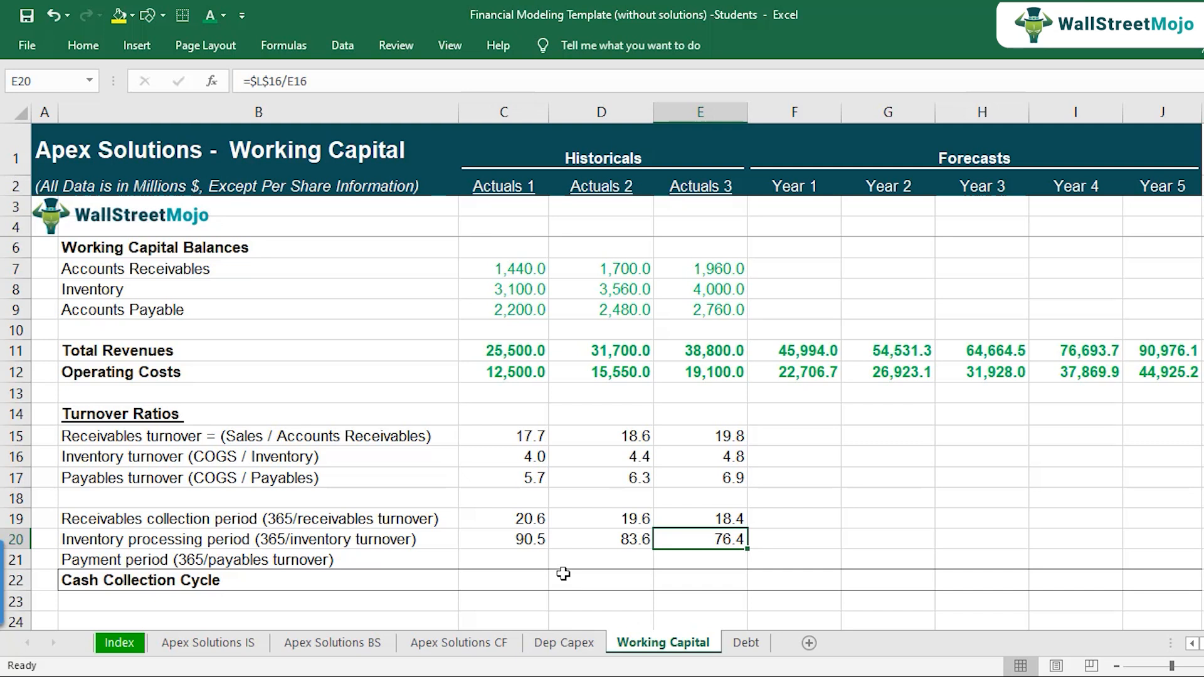
Step: Copy the C20 formula into C21 for the Actuals 1 Payment period and check its cell references
{"action": "key", "text": "Left"}
{"action": "key", "text": "Left"}
{"action": "key", "text": "F2"}
{"action": "key", "text": "Escape"}
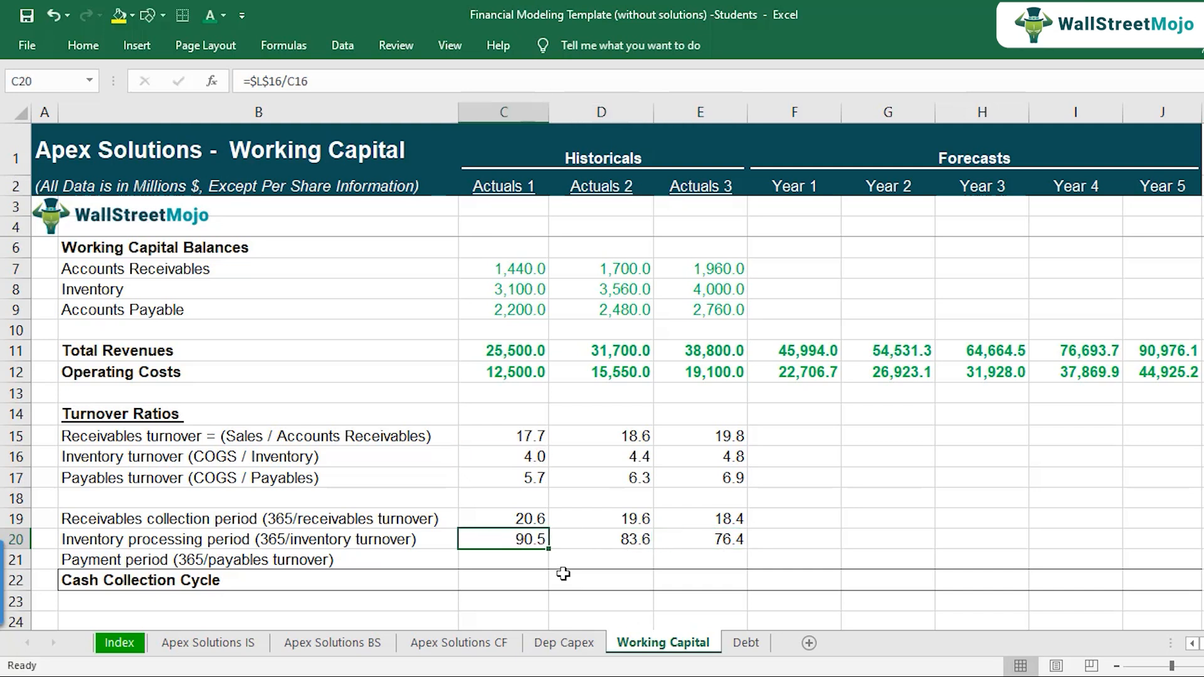
{"action": "key", "text": "ctrl+c"}
{"action": "key", "text": "Down"}
{"action": "key", "text": "ctrl+v"}
{"action": "key", "text": "Down"}
{"action": "key", "text": "Up"}
{"action": "key", "text": "F2"}
{"action": "key", "text": "Escape"}
Step: Copy the Payment period formula from C21 across to Actuals 2 and Actuals 3 and check the E21 references
{"action": "key", "text": "ctrl+c"}
{"action": "key", "text": "Right"}
{"action": "key", "text": "ctrl+v"}
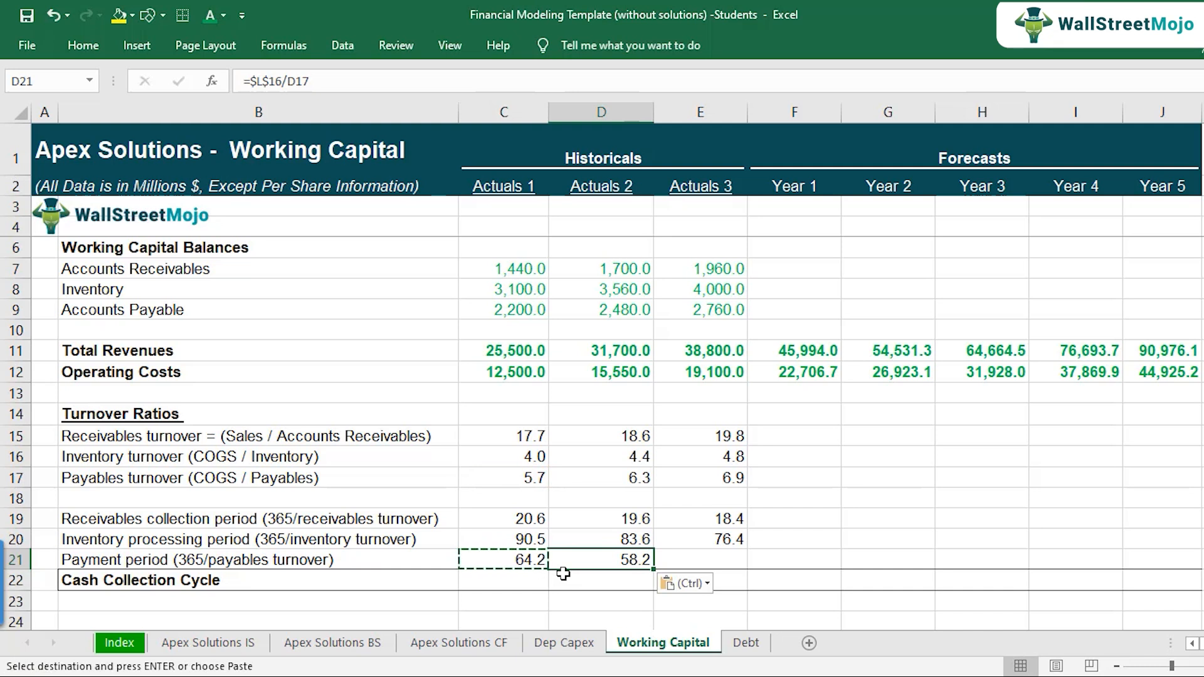
{"action": "key", "text": "Right"}
{"action": "key", "text": "ctrl+v"}
{"action": "key", "text": "F2"}
{"action": "key", "text": "Escape"}
{"action": "key", "text": "F2"}
{"action": "key", "text": "Escape"}
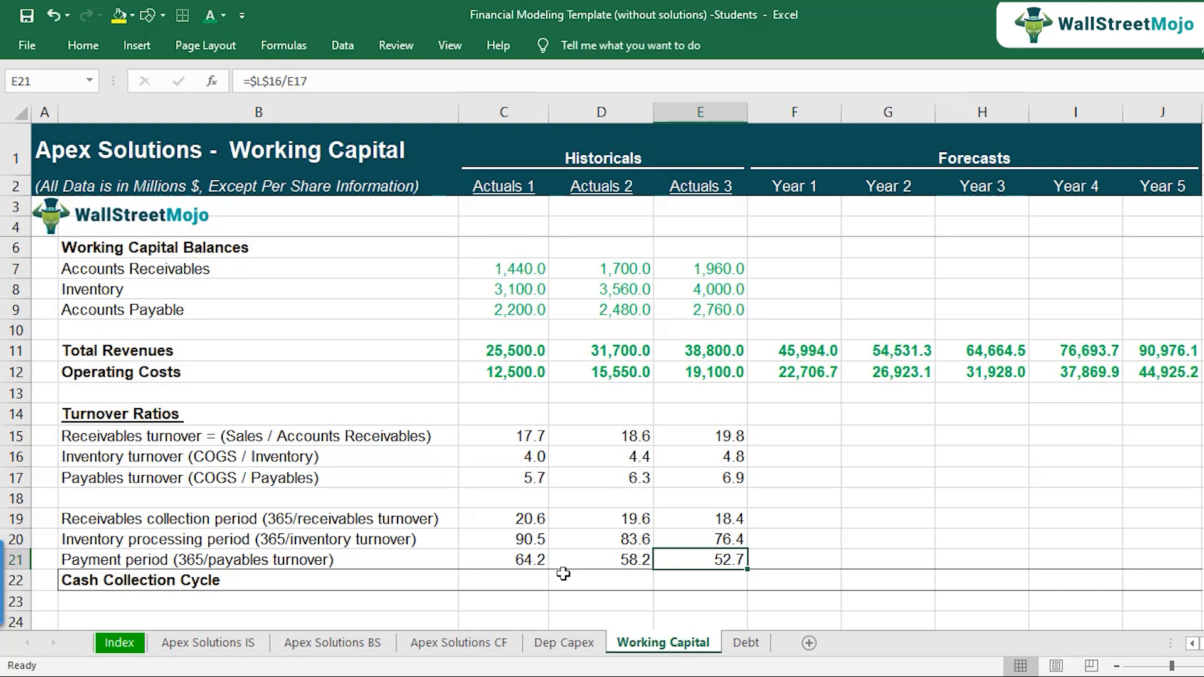
Step: Calculate the Actuals 1 Cash Collection Cycle in C22 as collection period plus inventory processing period minus payment period, using =C19+C20-C21
{"action": "key", "text": "Left"}
{"action": "key", "text": "Left"}
{"action": "key", "text": "Down"}
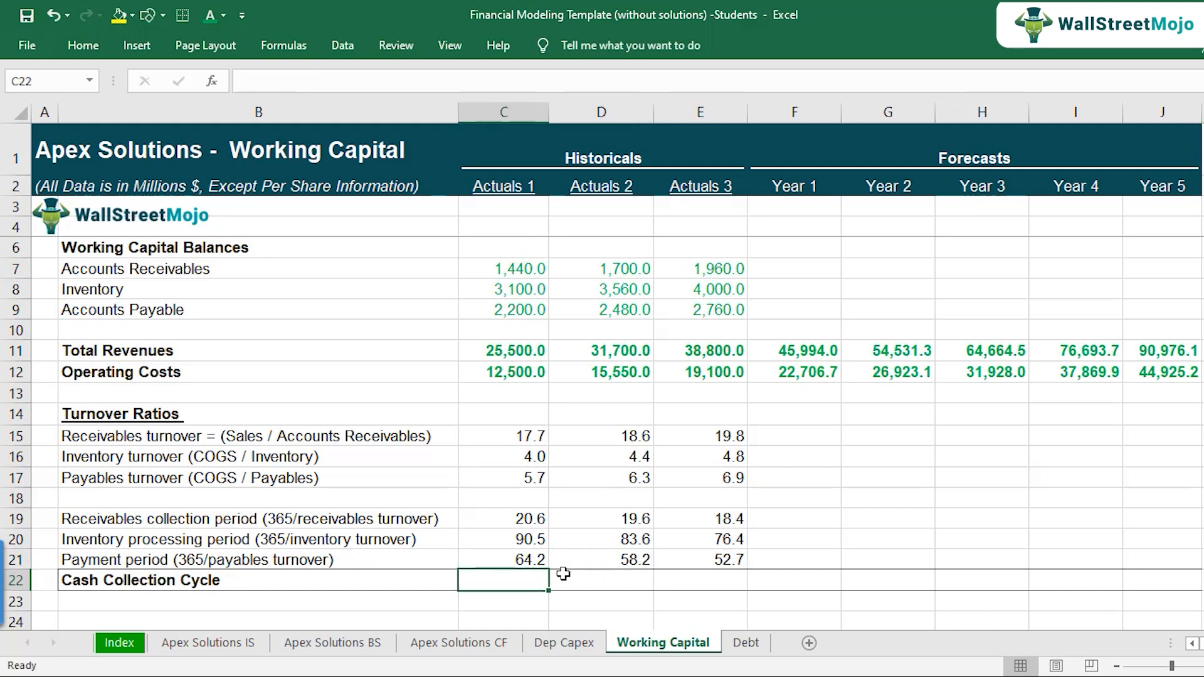
{"action": "type", "text": "="}
{"action": "key", "text": "Up"}
{"action": "key", "text": "Up"}
{"action": "key", "text": "Up"}
{"action": "type", "text": "+"}
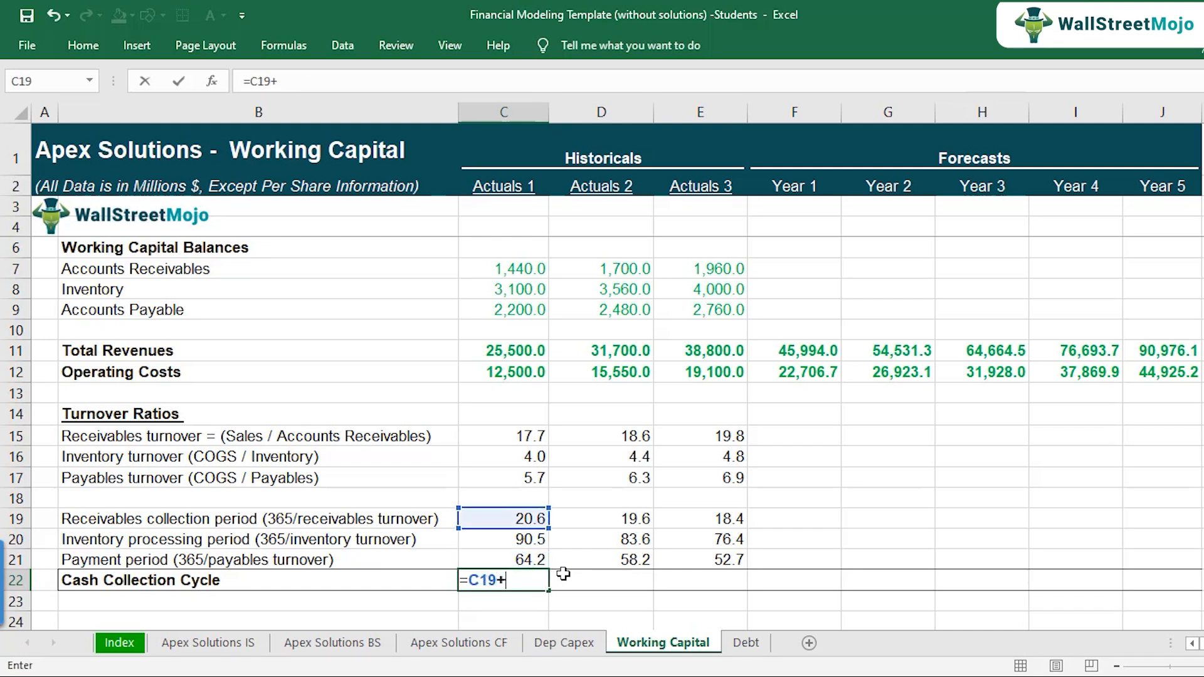
{"action": "key", "text": "Up"}
{"action": "key", "text": "Up"}
{"action": "type", "text": "-"}
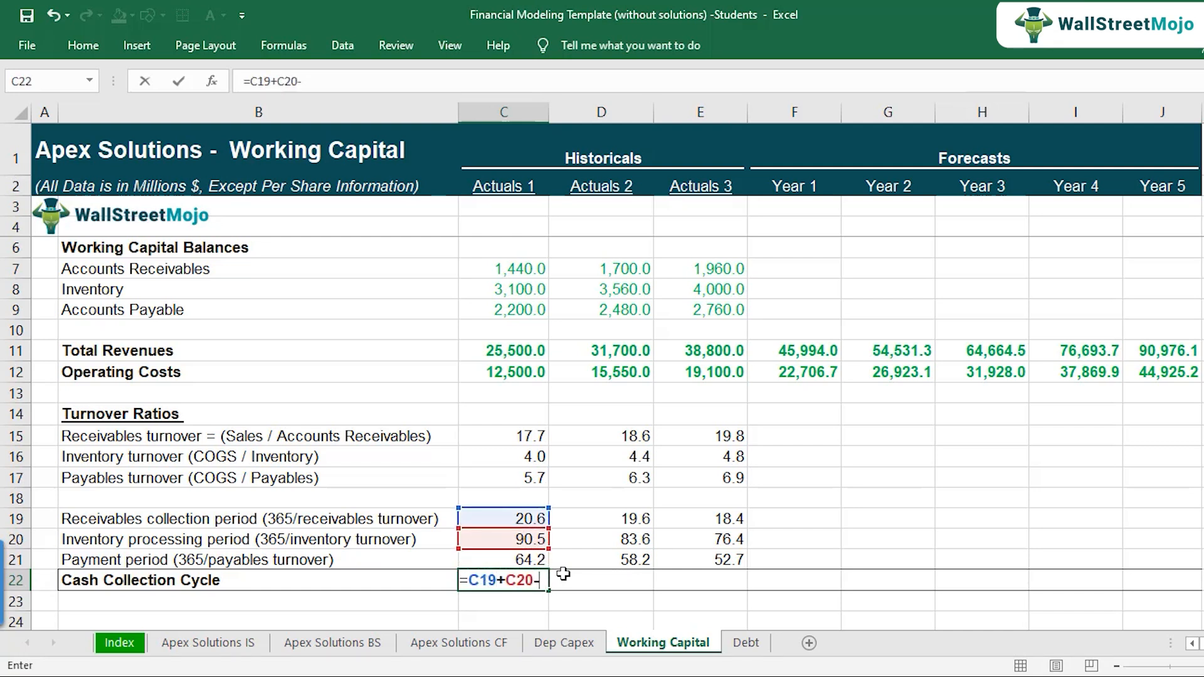
{"action": "key", "text": "Up"}
{"action": "key", "text": "Return"}
{"action": "key", "text": "Up"}
{"action": "key", "text": "F2"}
{"action": "key", "text": "Escape"}
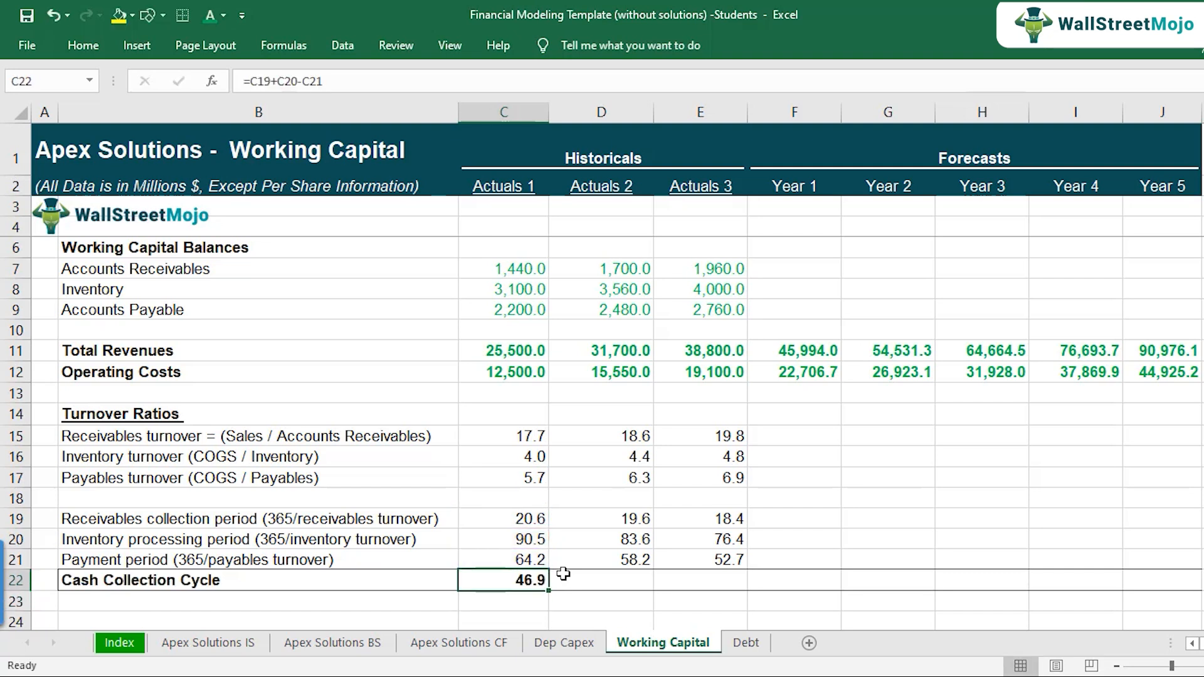
Step: Copy the Cash Collection Cycle formula from C22 across to Actuals 2 and Actuals 3 and check the E22 references
{"action": "key", "text": "ctrl+c"}
{"action": "key", "text": "Right"}
{"action": "key", "text": "ctrl+v"}
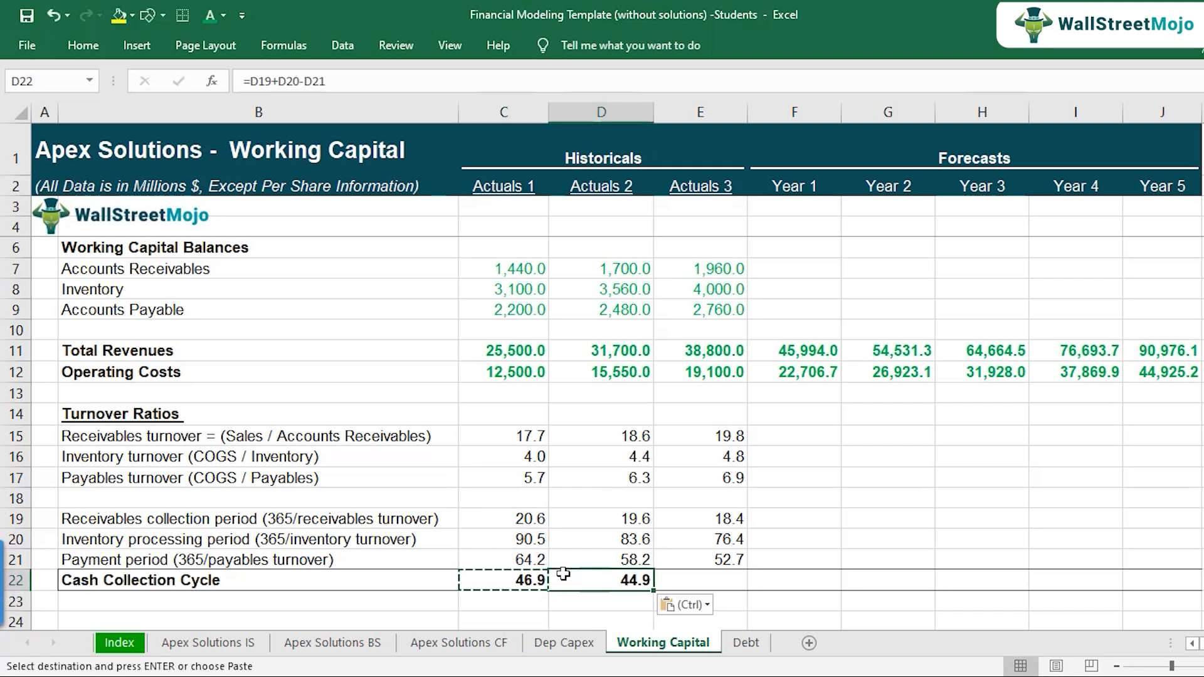
{"action": "key", "text": "Right"}
{"action": "key", "text": "ctrl+v"}
{"action": "key", "text": "F2"}
{"action": "key", "text": "Escape"}
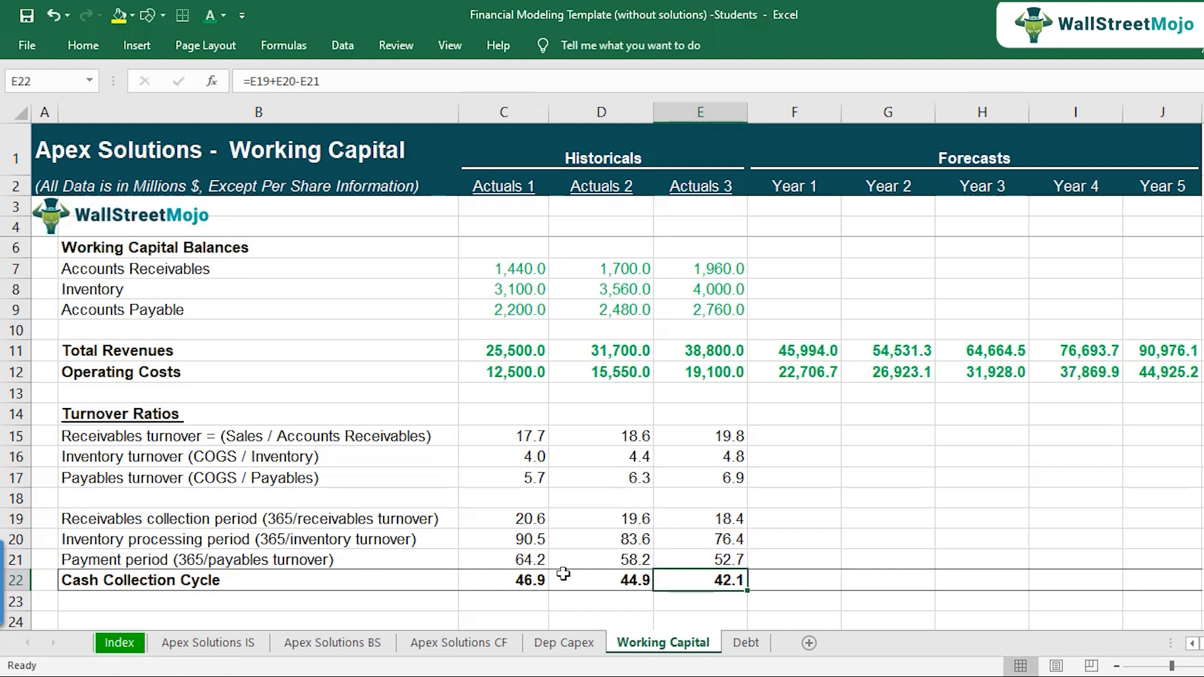
Step: Review the Cash Collection Cycle and its formulas in C22, D22 and E22 across the three historical years
{"action": "left_click", "coordinate": [515, 579]}
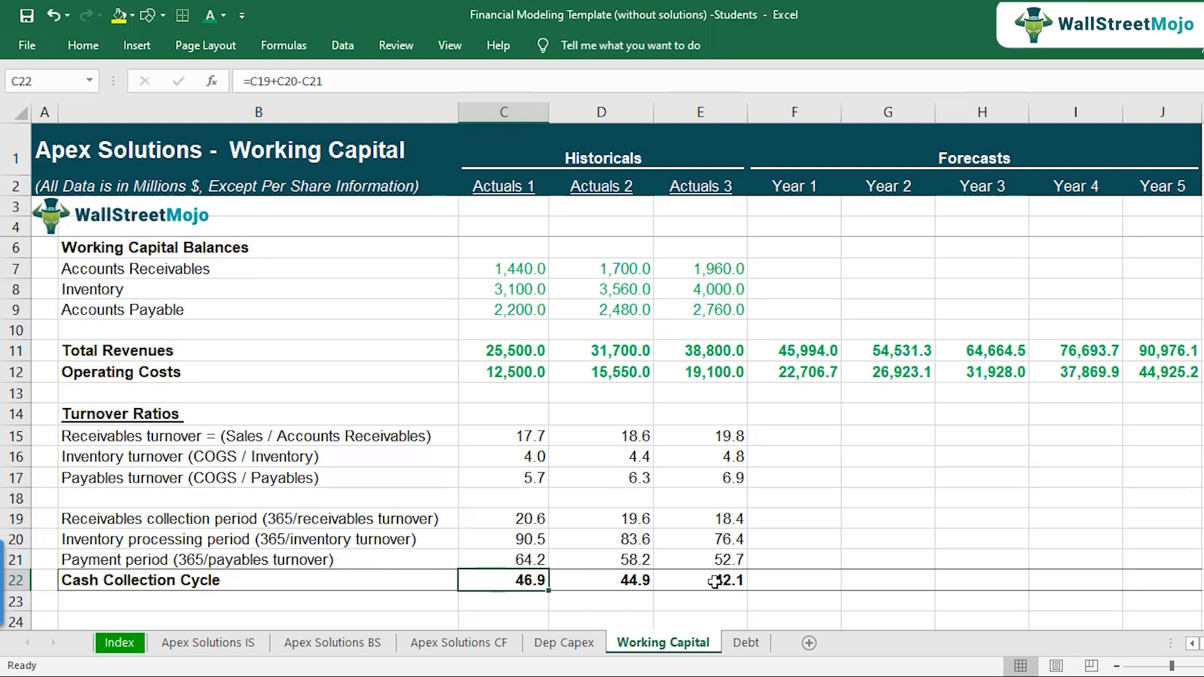
{"action": "left_click", "coordinate": [629, 577]}
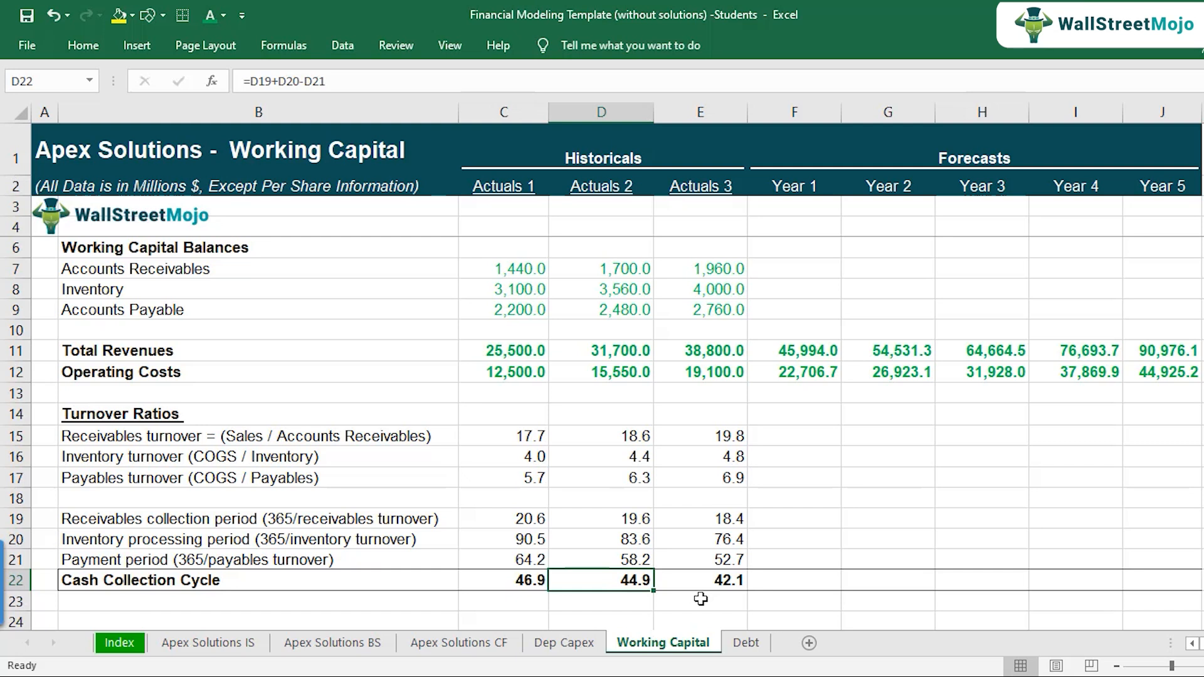
{"action": "key", "text": "Left"}
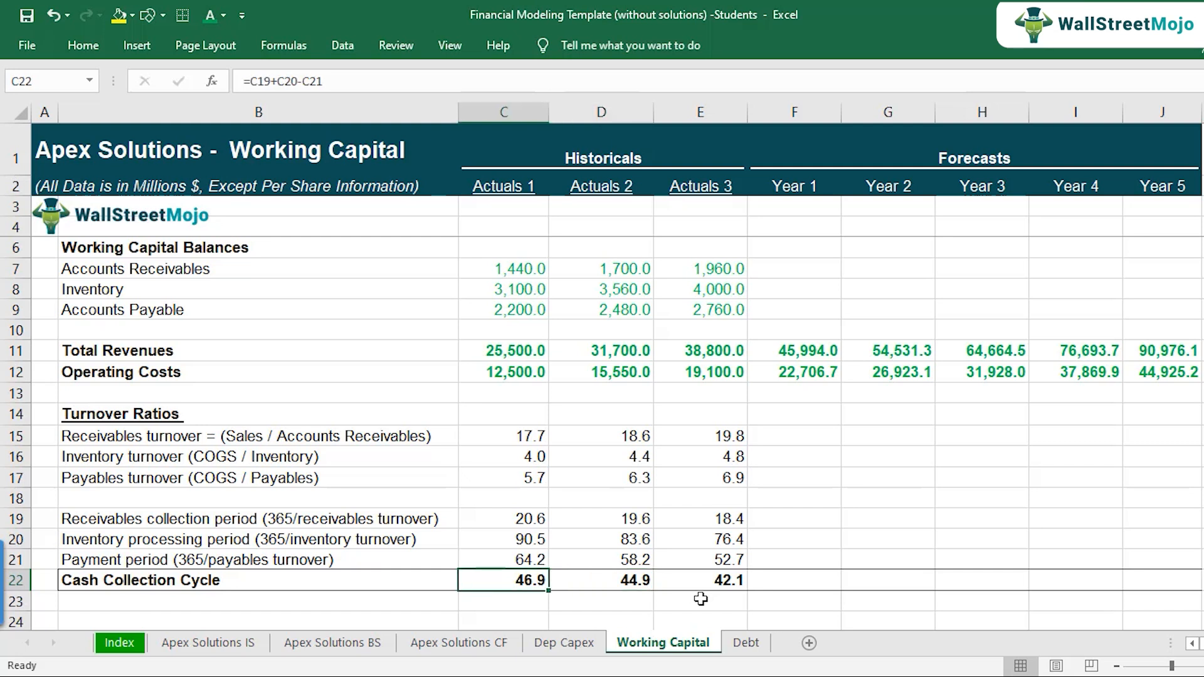
{"action": "key", "text": "F2"}
{"action": "key", "text": "Escape"}
{"action": "key", "text": "Right"}
{"action": "key", "text": "Right"}
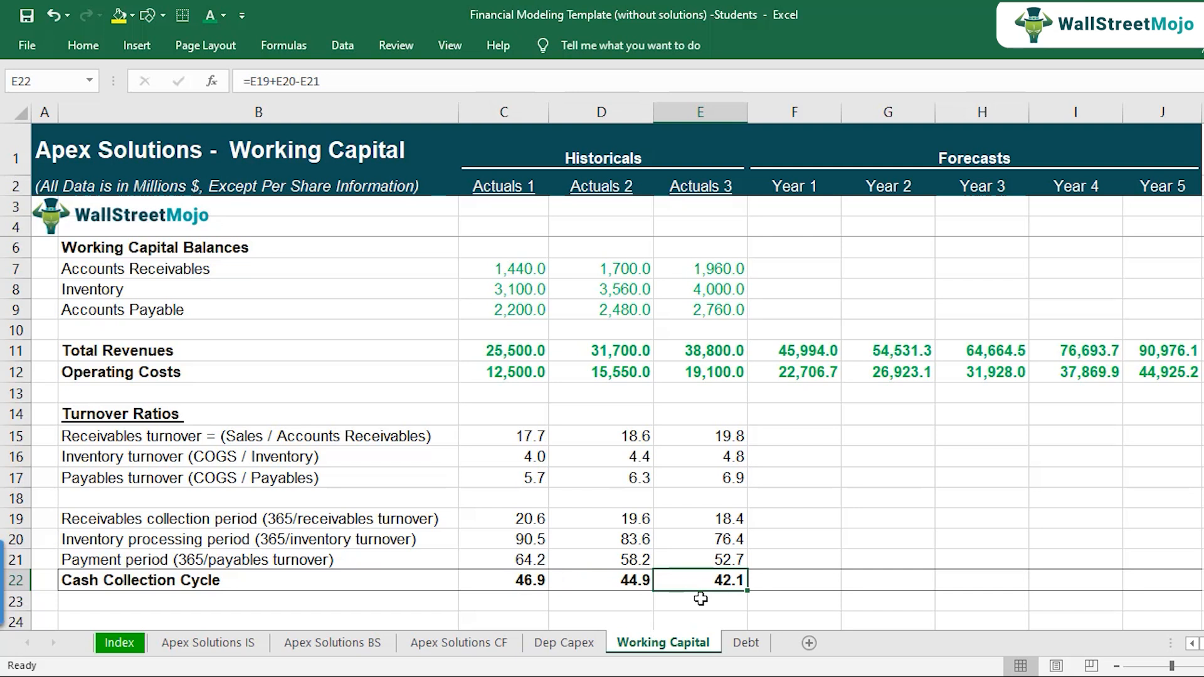
Step: Select C19:E22 to review the historical collection, inventory processing and payment periods together with the Cash Collection Cycle
{"action": "key", "text": "Up"}
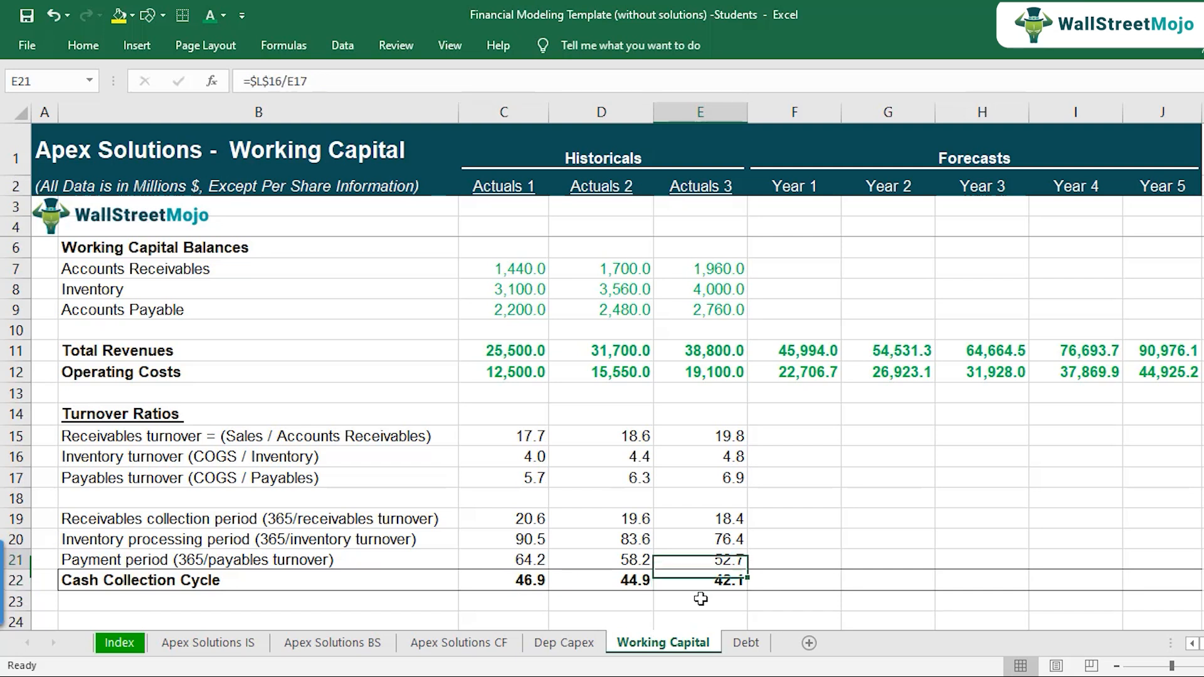
{"action": "key", "text": "Up"}
{"action": "key", "text": "Left"}
{"action": "key", "text": "Up"}
{"action": "key", "text": "Left"}
{"action": "key", "text": "shift+Right"}
{"action": "key", "text": "shift+Right"}
{"action": "key", "text": "shift+Down"}
{"action": "key", "text": "shift+Down"}
{"action": "key", "text": "shift+Down"}
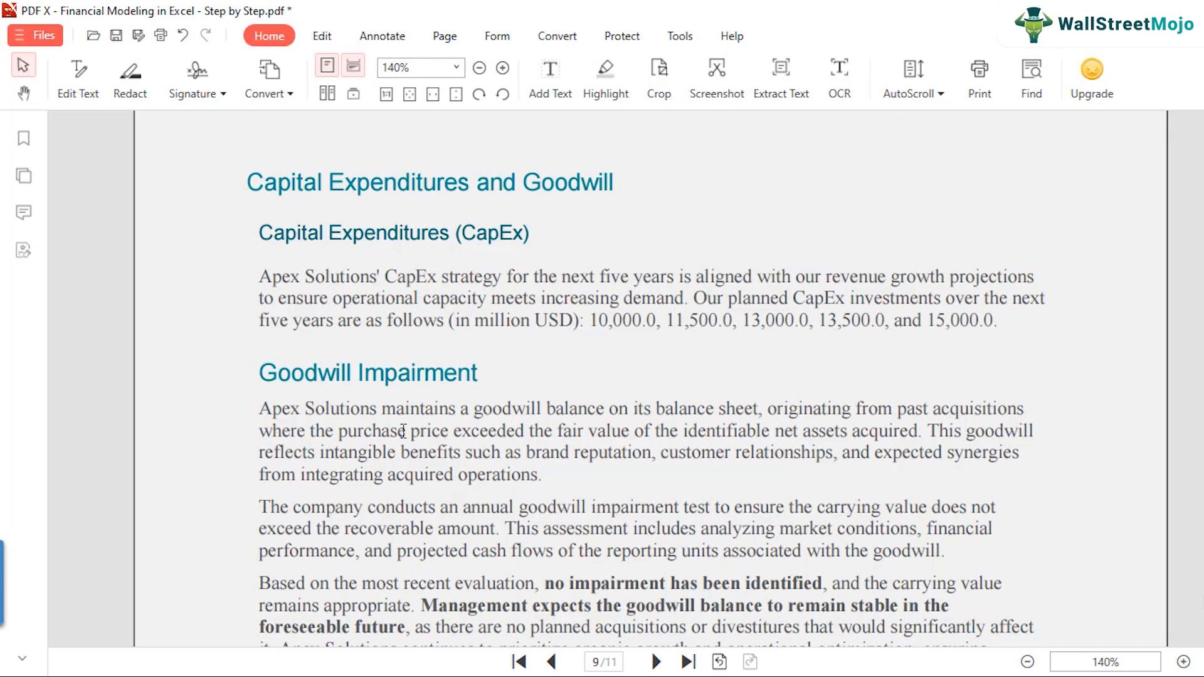
Step: Switch to the Financial Modeling PDF in PDF X and examine the Working Capital Management section for the target collection, inventory processing and payment periods
{"action": "scroll", "coordinate": [330, 341], "scroll_direction": "down", "scroll_amount": 1}
{"action": "scroll", "coordinate": [330, 341], "scroll_direction": "down", "scroll_amount": 15}
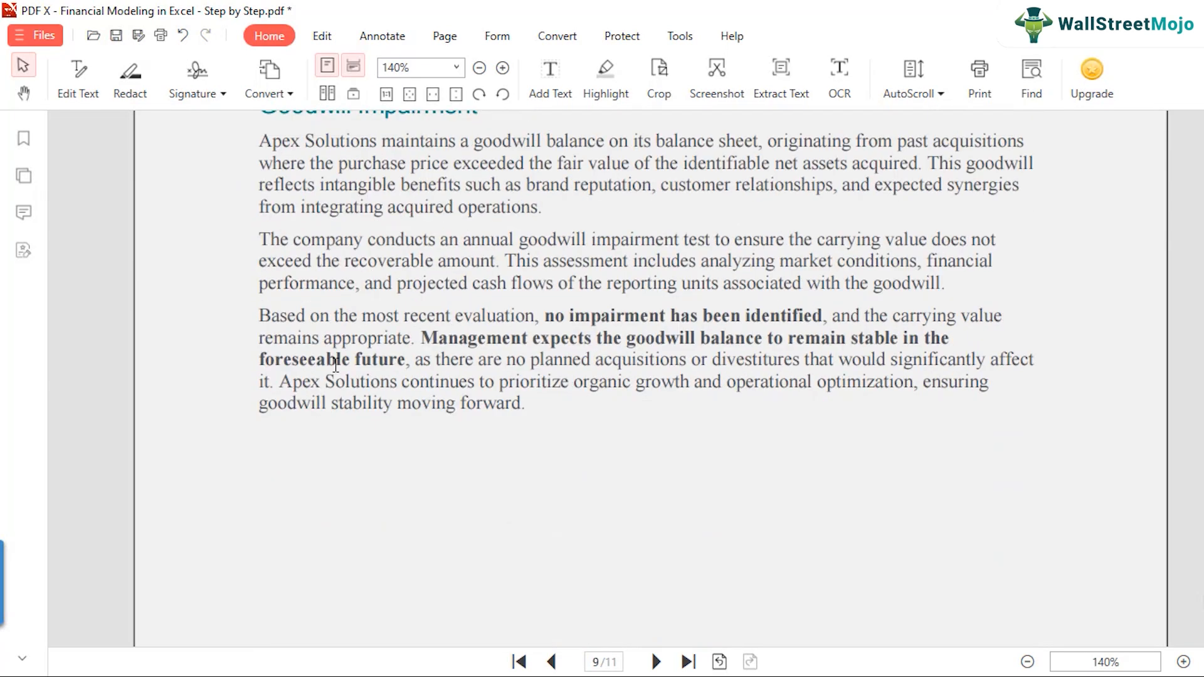
{"action": "scroll", "coordinate": [329, 398], "scroll_direction": "down", "scroll_amount": 4}
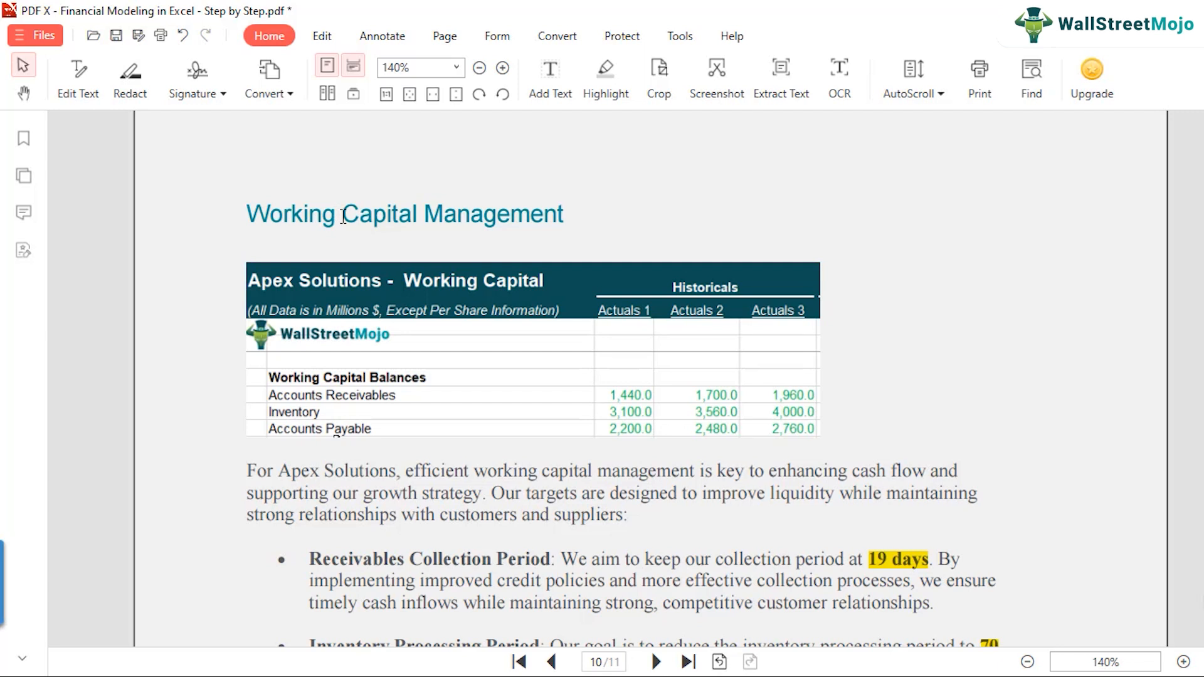
{"action": "scroll", "coordinate": [342, 226], "scroll_direction": "down", "scroll_amount": 1}
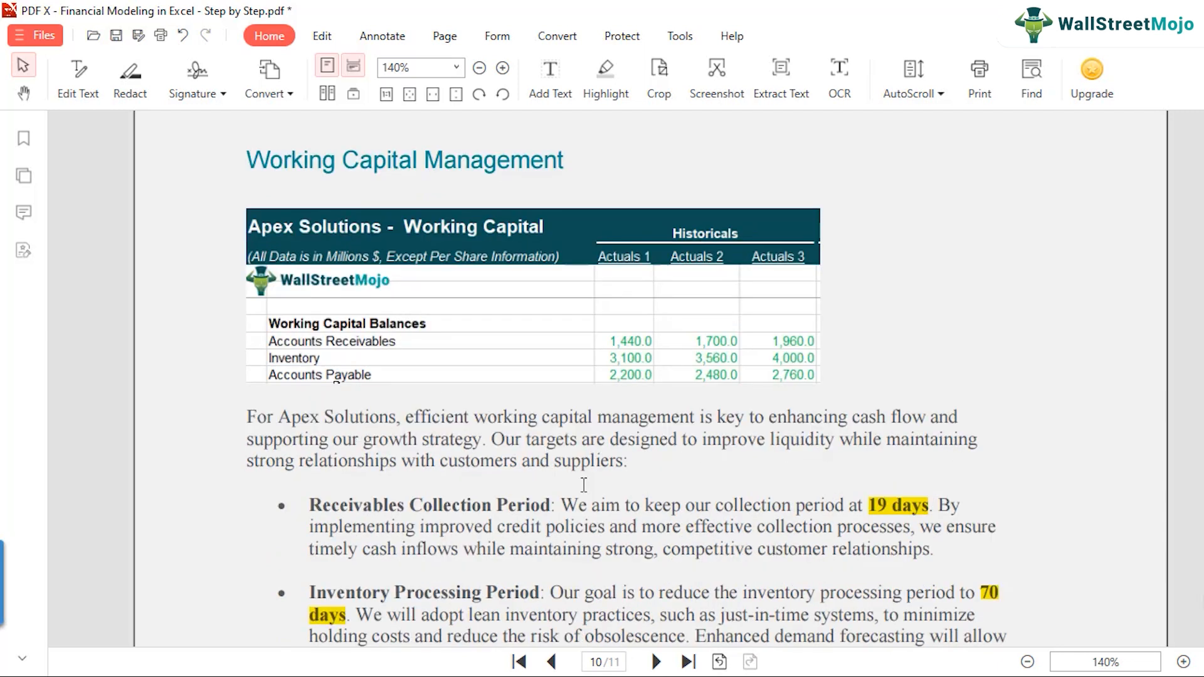
{"action": "scroll", "coordinate": [584, 484], "scroll_direction": "down", "scroll_amount": 3}
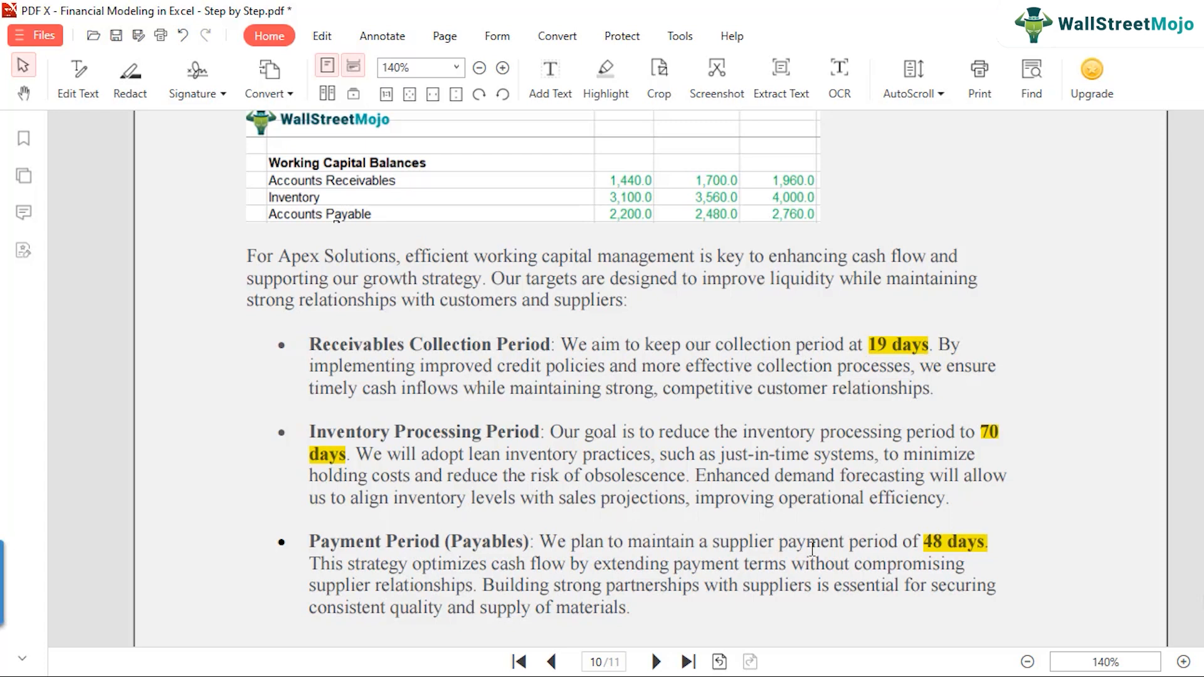
Step: Switch back to the Excel workbook and set the Year 1 receivables collection period in F19 to 19
{"action": "left_click", "coordinate": [508, 618]}
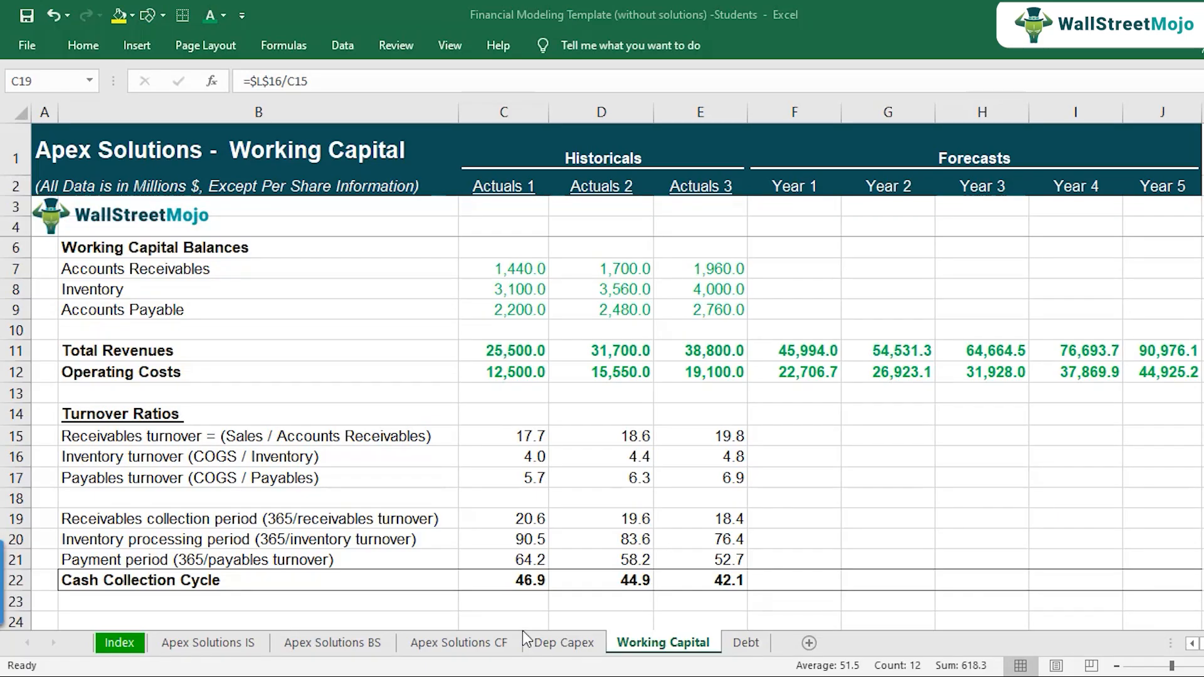
{"action": "left_click", "coordinate": [718, 518]}
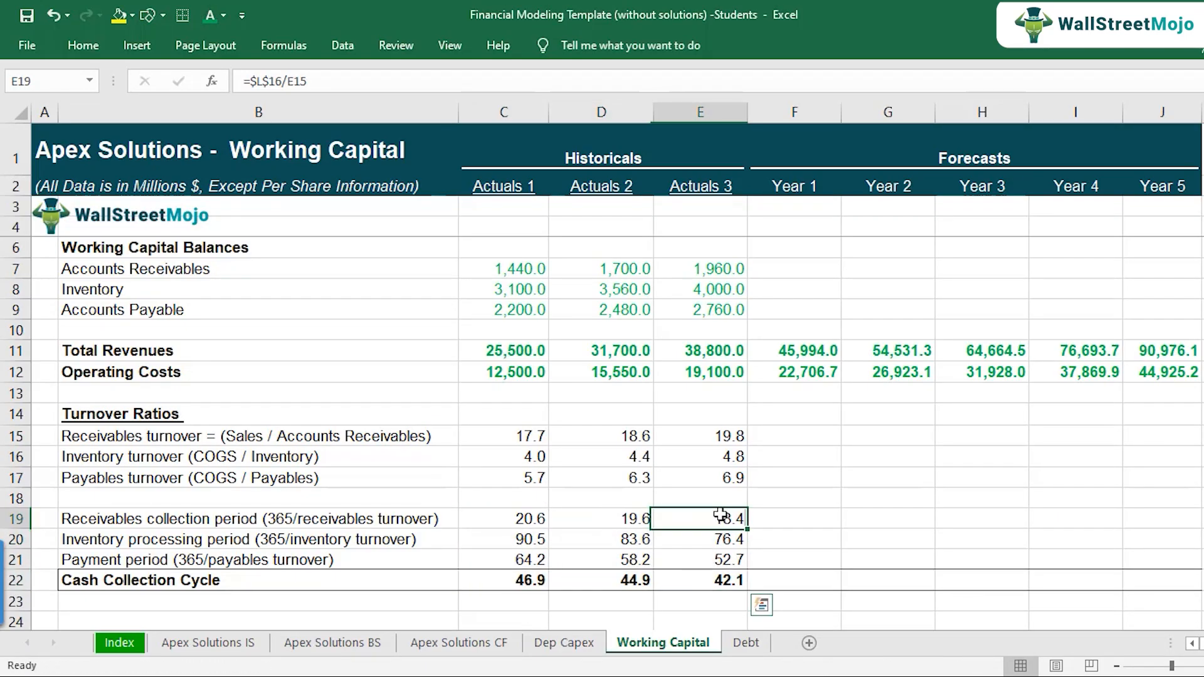
{"action": "left_click", "coordinate": [787, 523]}
{"action": "type", "text": "19+"}
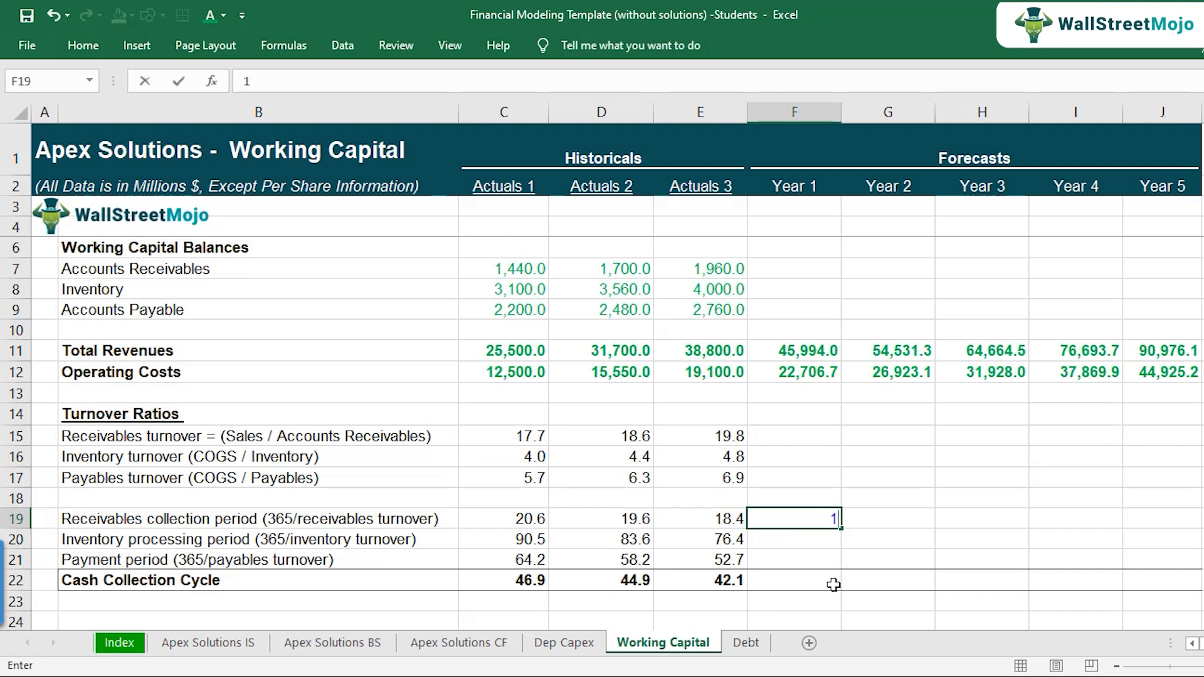
{"action": "key", "text": "BackSpace"}
{"action": "key", "text": "Return"}
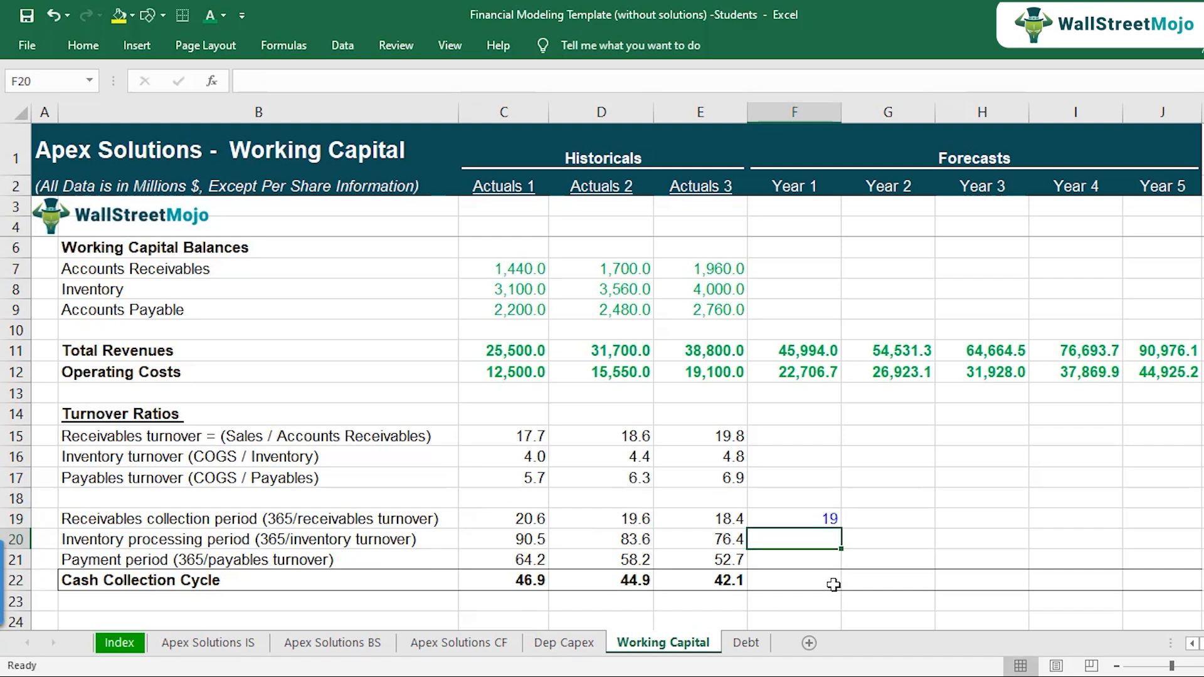
Step: Check the inventory target in the PDF and set the Year 1 inventory processing period in F20 to 70
{"action": "key", "text": "alt+Tab"}
{"action": "key", "text": "alt+Tab"}
{"action": "type", "text": "70"}
{"action": "key", "text": "Return"}
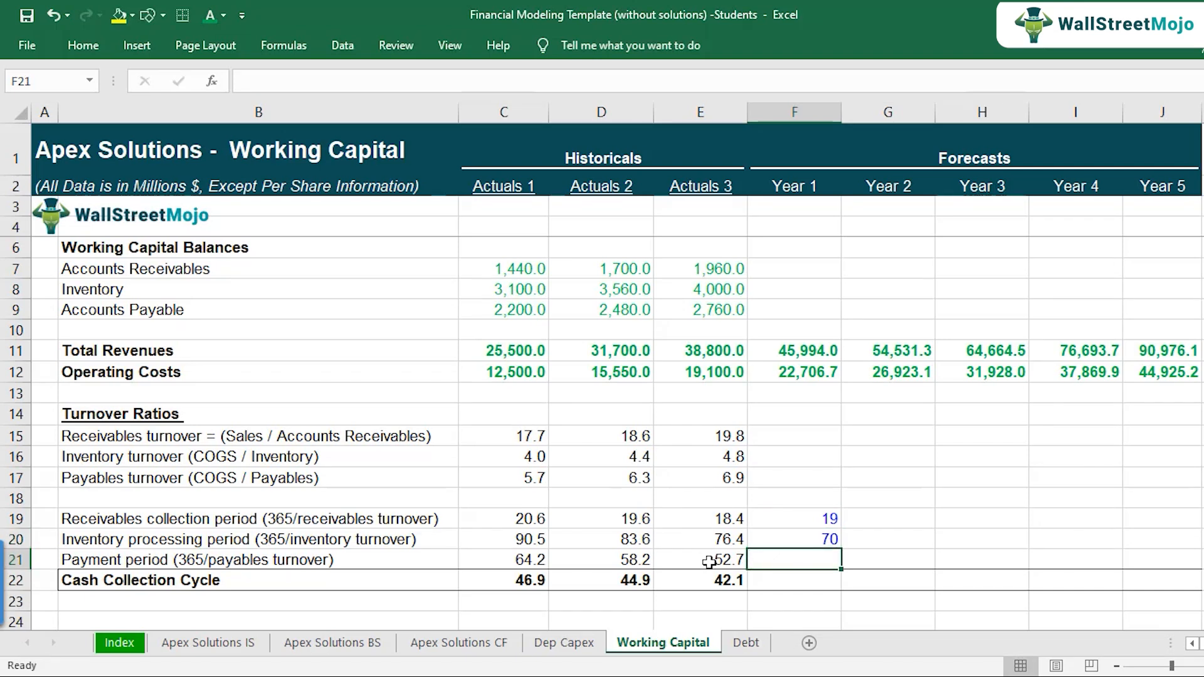
{"action": "left_click", "coordinate": [708, 561]}
{"action": "key", "text": "alt+Tab"}
{"action": "key", "text": "alt+Tab"}
{"action": "type", "text": "48"}
{"action": "key", "text": "Return"}
{"action": "key", "text": "ctrl+z"}
Step: Set the Year 1 payment period in F21 to 48
{"action": "key", "text": "Up"}
{"action": "key", "text": "Right"}
{"action": "type", "text": "48"}
{"action": "key", "text": "Return"}
Step: Compare the historical payment periods in row 21 with the Year 1 target in F21
{"action": "key", "text": "Up"}
{"action": "key", "text": "Left"}
{"action": "key", "text": "Left"}
{"action": "key", "text": "Left"}
{"action": "key", "text": "Right"}
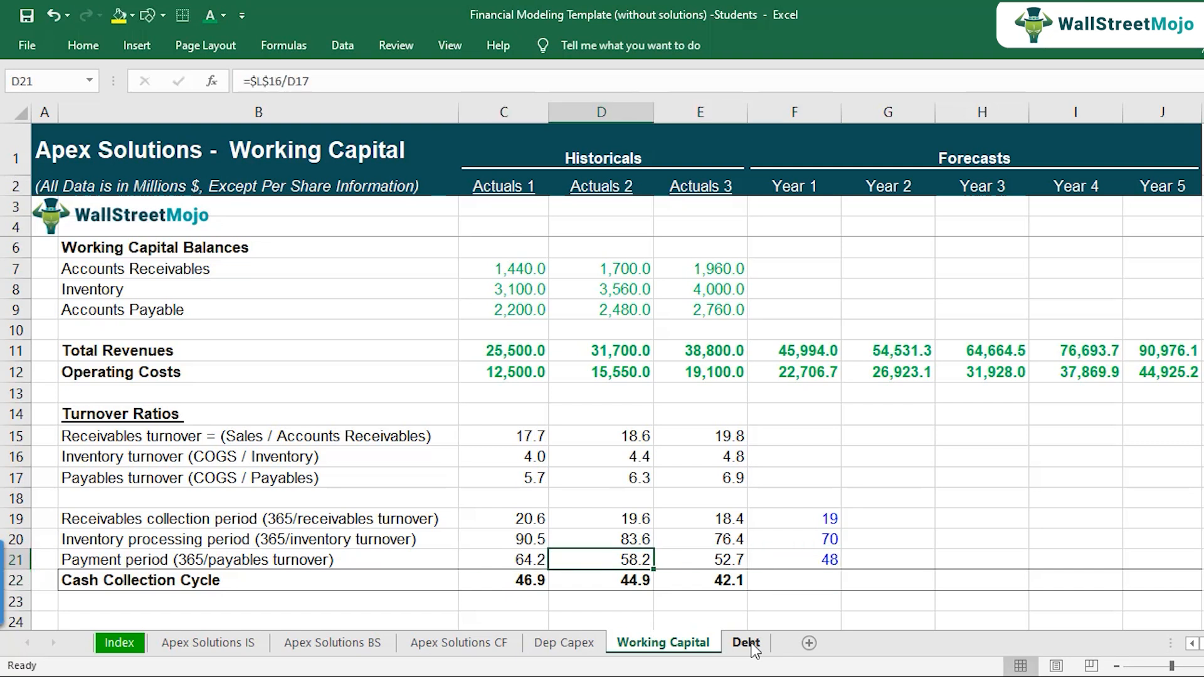
{"action": "key", "text": "Right"}
{"action": "key", "text": "Right"}
{"action": "key", "text": "Left"}
{"action": "key", "text": "Left"}
{"action": "key", "text": "Right"}
{"action": "key", "text": "Right"}
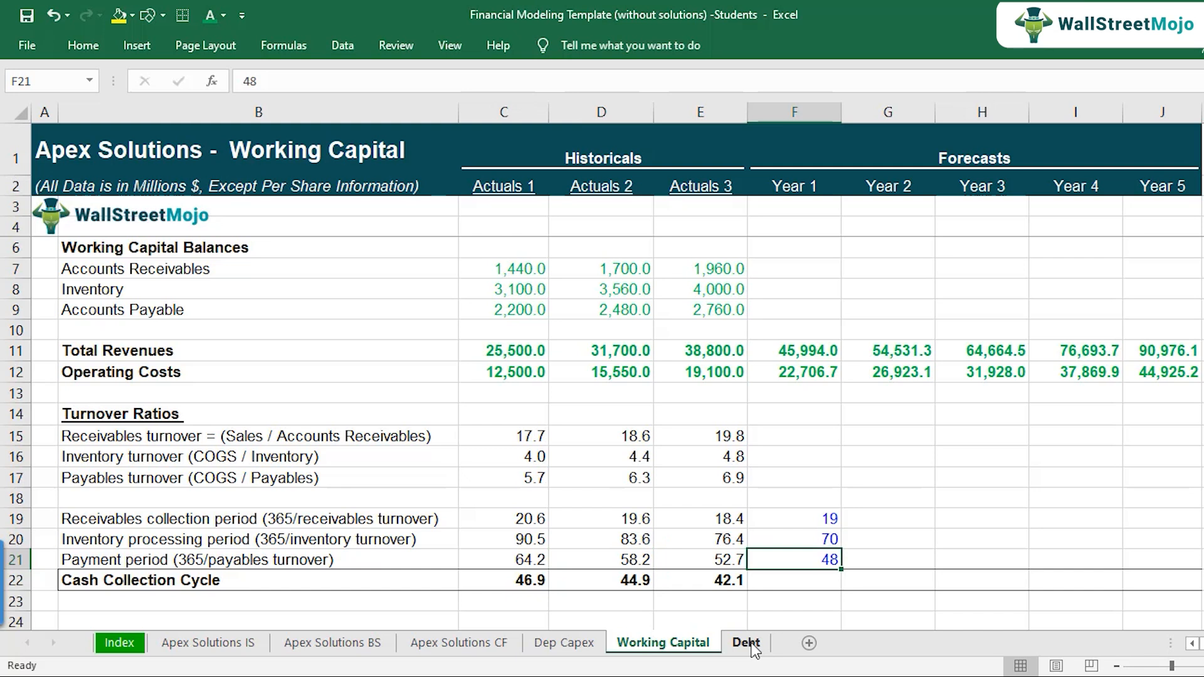
Step: Compare the historical inventory processing and receivables collection periods in rows 20 and 19 with their Year 1 targets
{"action": "key", "text": "Up"}
{"action": "key", "text": "Left"}
{"action": "key", "text": "Left"}
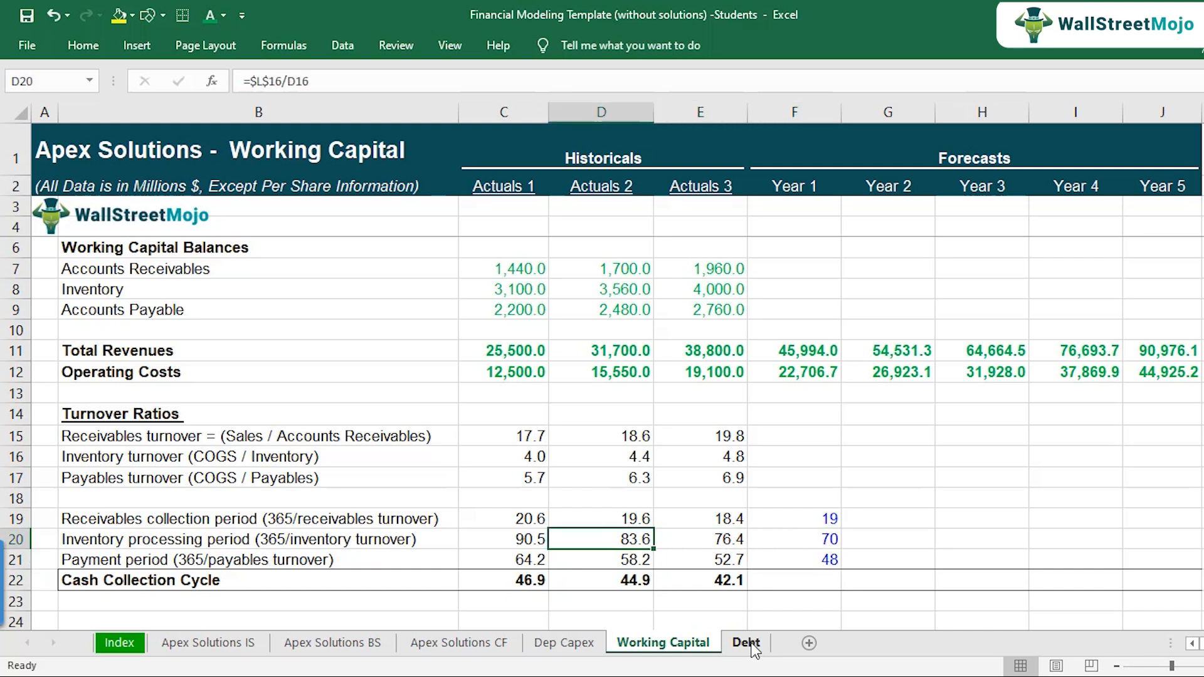
{"action": "key", "text": "Right"}
{"action": "key", "text": "Right"}
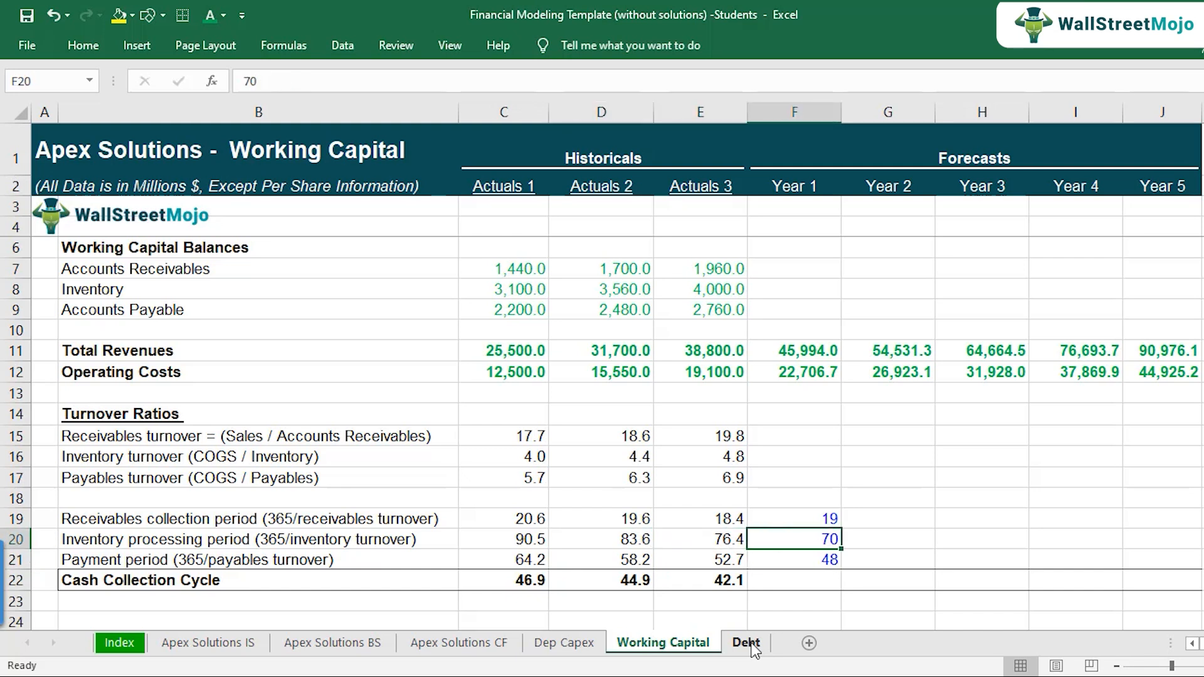
{"action": "key", "text": "Up"}
{"action": "key", "text": "Left"}
{"action": "key", "text": "Left"}
{"action": "key", "text": "Left"}
{"action": "key", "text": "Right"}
{"action": "key", "text": "Right"}
{"action": "key", "text": "Right"}
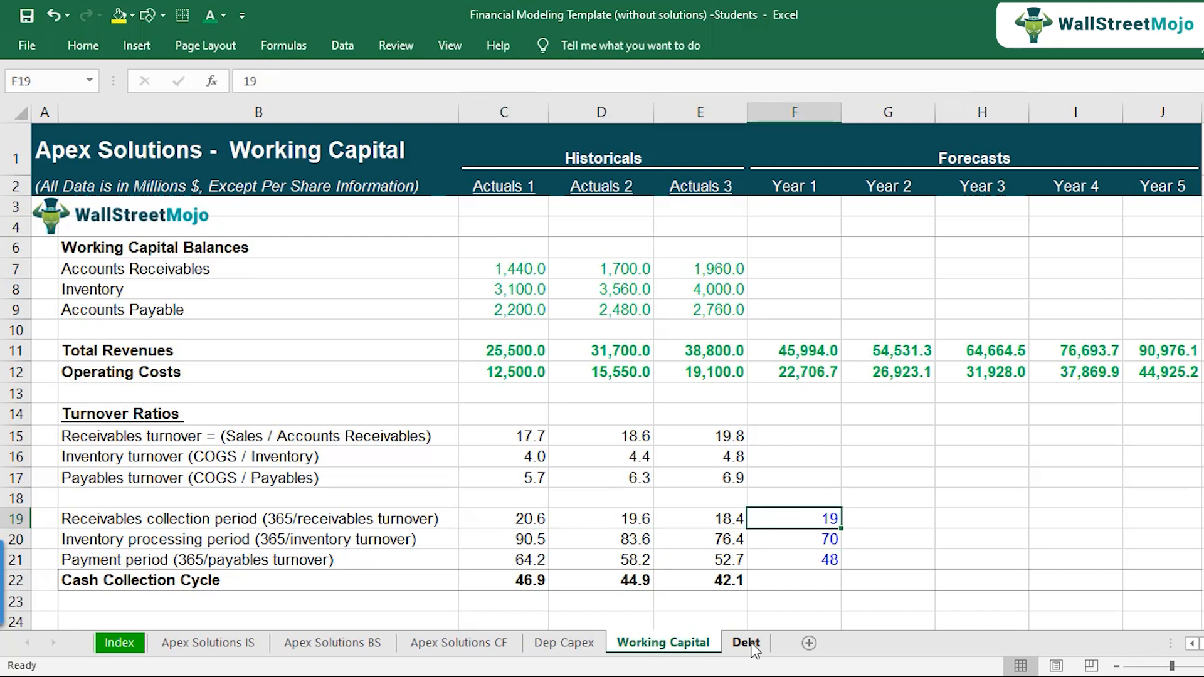
Step: Copy the three Year 1 target periods in F19:F21 across through Year 5 and look over the filled rows
{"action": "key", "text": "shift+Down"}
{"action": "key", "text": "shift+Down"}
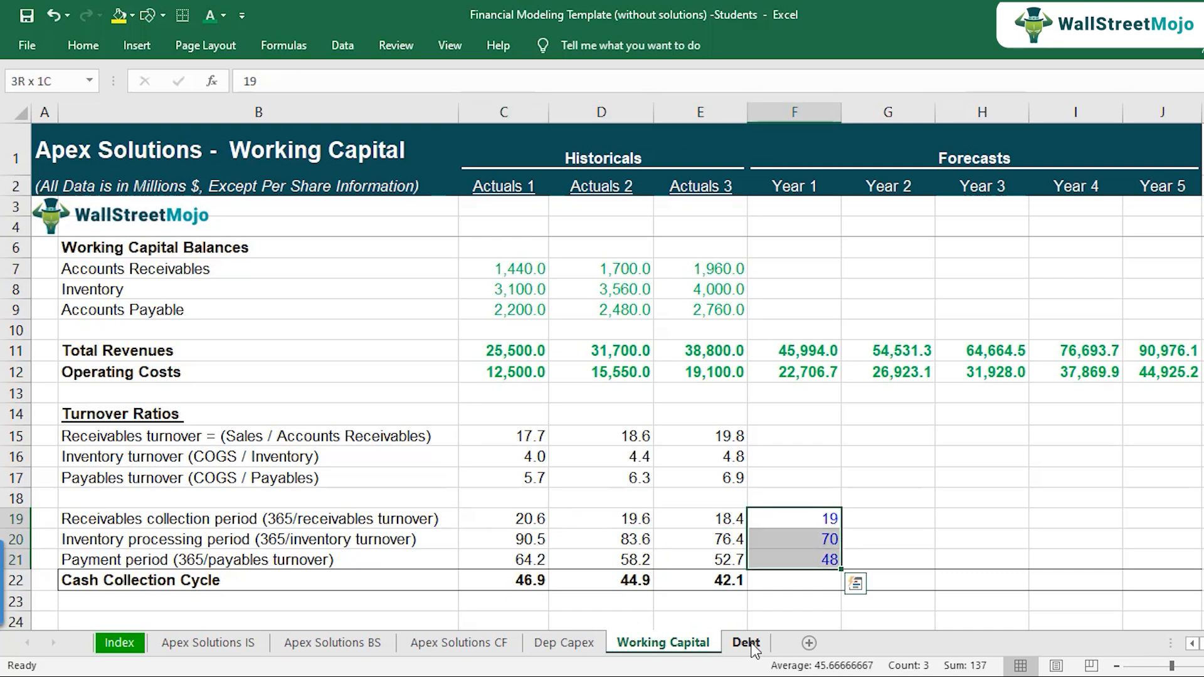
{"action": "key", "text": "ctrl+c"}
{"action": "key", "text": "shift+Right"}
{"action": "key", "text": "shift+Right"}
{"action": "key", "text": "shift+Right"}
{"action": "key", "text": "shift+Right"}
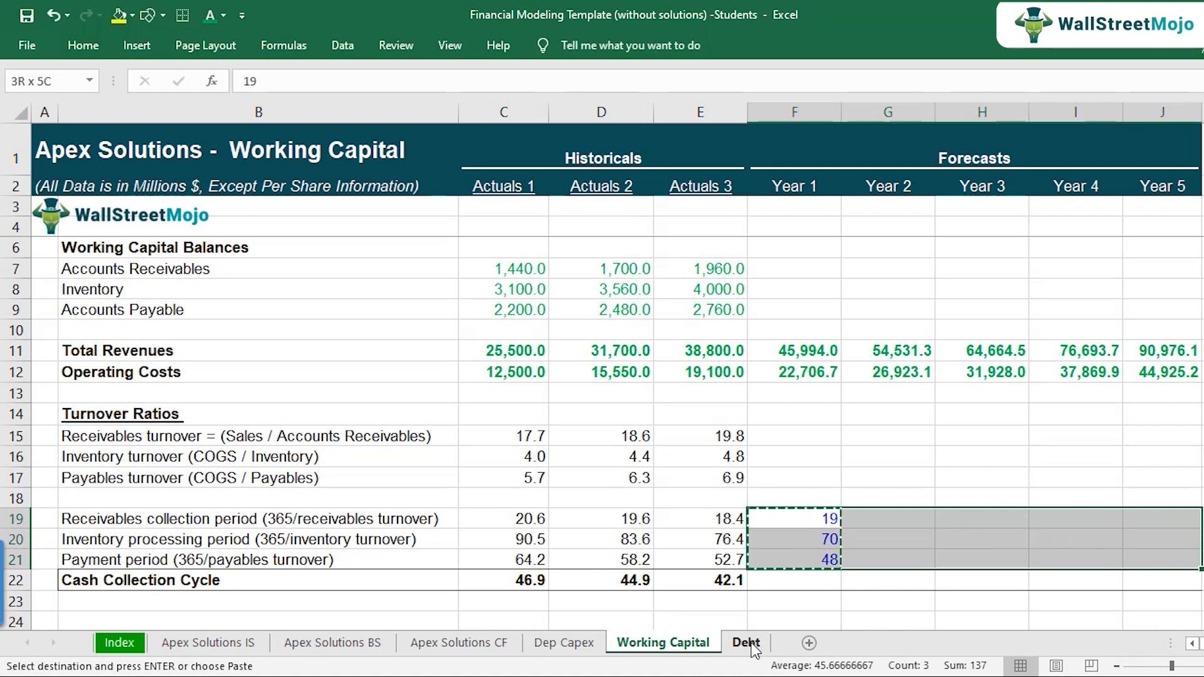
{"action": "key", "text": "ctrl+v"}
{"action": "key", "text": "Down"}
{"action": "key", "text": "Down"}
{"action": "key", "text": "Down"}
{"action": "key", "text": "Up"}
{"action": "key", "text": "Up"}
{"action": "key", "text": "Up"}
{"action": "key", "text": "Down"}
{"action": "key", "text": "Down"}
{"action": "key", "text": "Down"}
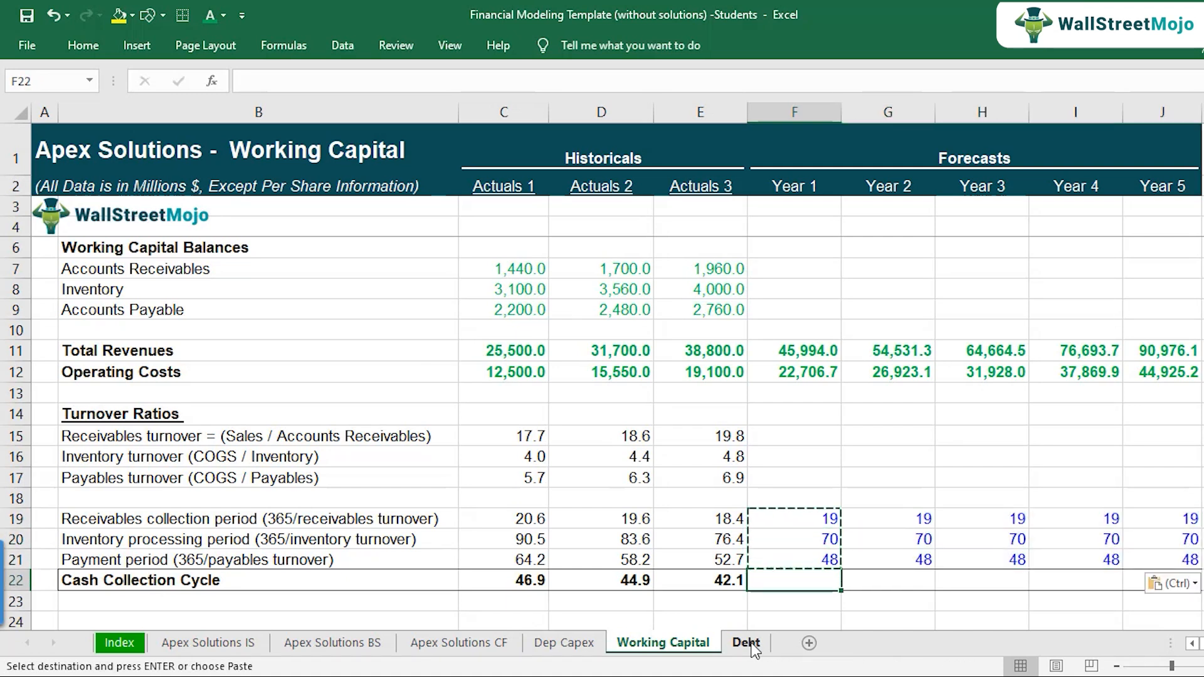
Step: Copy the Cash Collection Cycle formula from E22 into the forecast cells F22:J22
{"action": "key", "text": "Left"}
{"action": "key", "text": "ctrl+c"}
{"action": "key", "text": "Right"}
{"action": "key", "text": "shift+Right"}
{"action": "key", "text": "shift+Right"}
{"action": "key", "text": "shift+Right"}
{"action": "key", "text": "shift+Right"}
{"action": "key", "text": "shift+Right"}
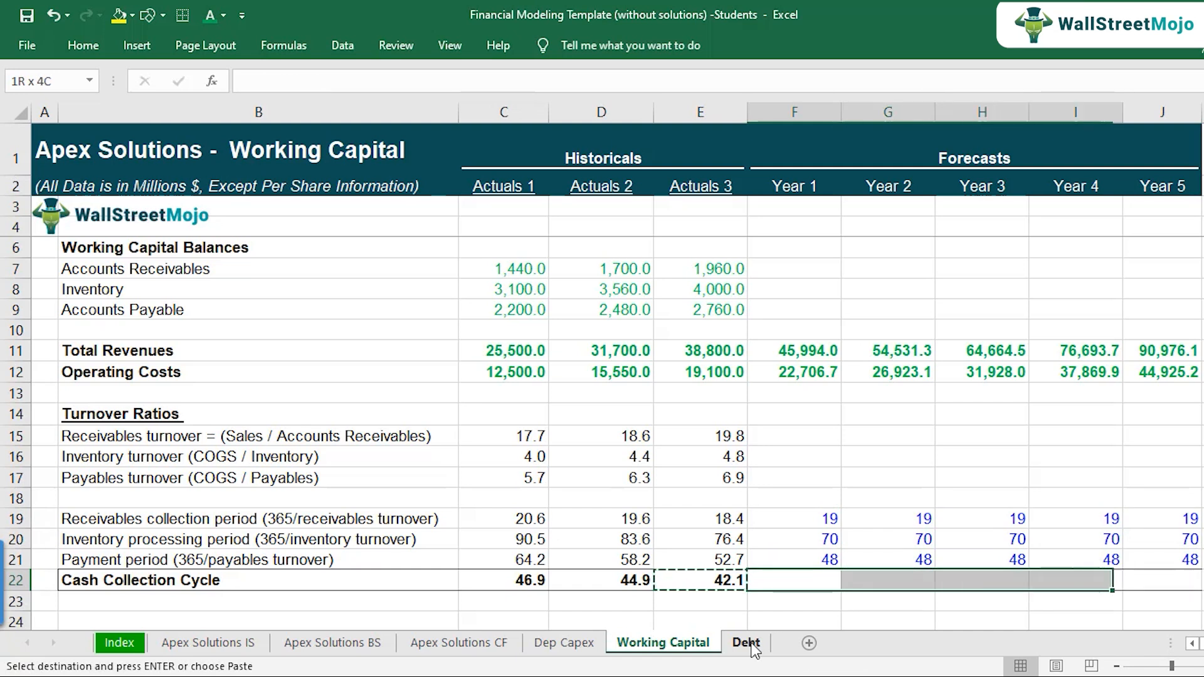
{"action": "key", "text": "shift+Left"}
{"action": "key", "text": "ctrl+v"}
Step: Review the Cash Collection Cycle in row 22 and check the formula references in the forecast years
{"action": "key", "text": "Left"}
{"action": "key", "text": "Left"}
{"action": "key", "text": "Left"}
{"action": "key", "text": "Left"}
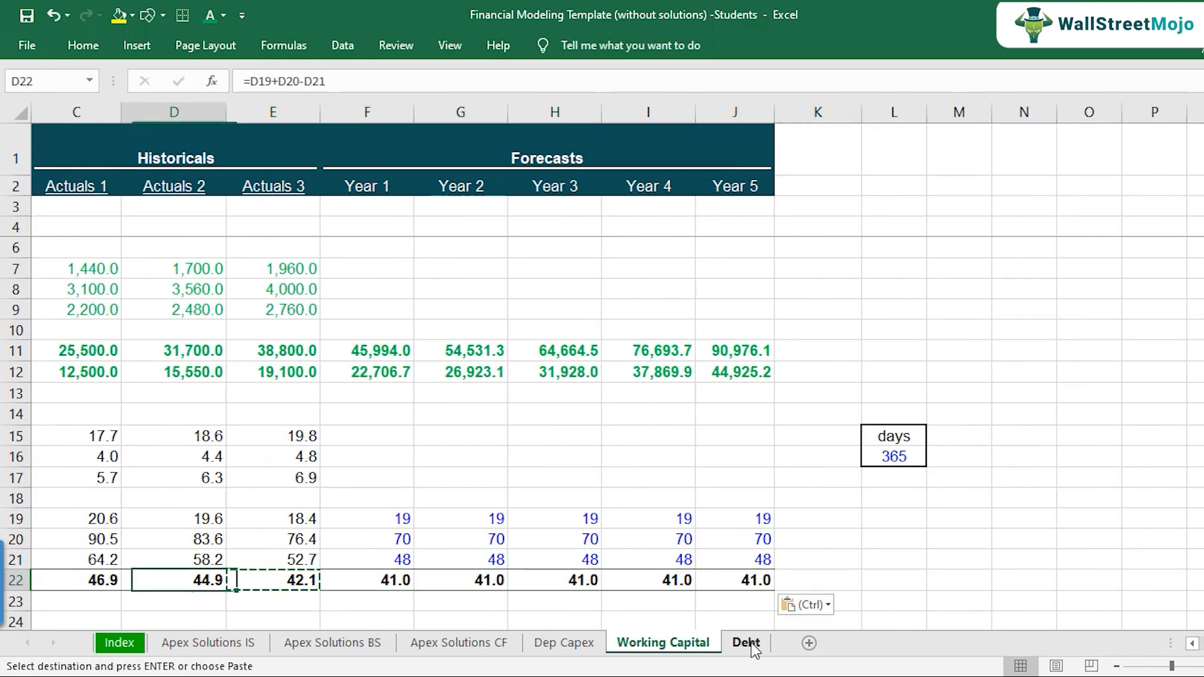
{"action": "key", "text": "Right"}
{"action": "key", "text": "Right"}
{"action": "key", "text": "Right"}
{"action": "key", "text": "Right"}
{"action": "key", "text": "F2"}
{"action": "key", "text": "Escape"}
{"action": "key", "text": "Right"}
{"action": "key", "text": "F2"}
{"action": "key", "text": "Escape"}
{"action": "key", "text": "Right"}
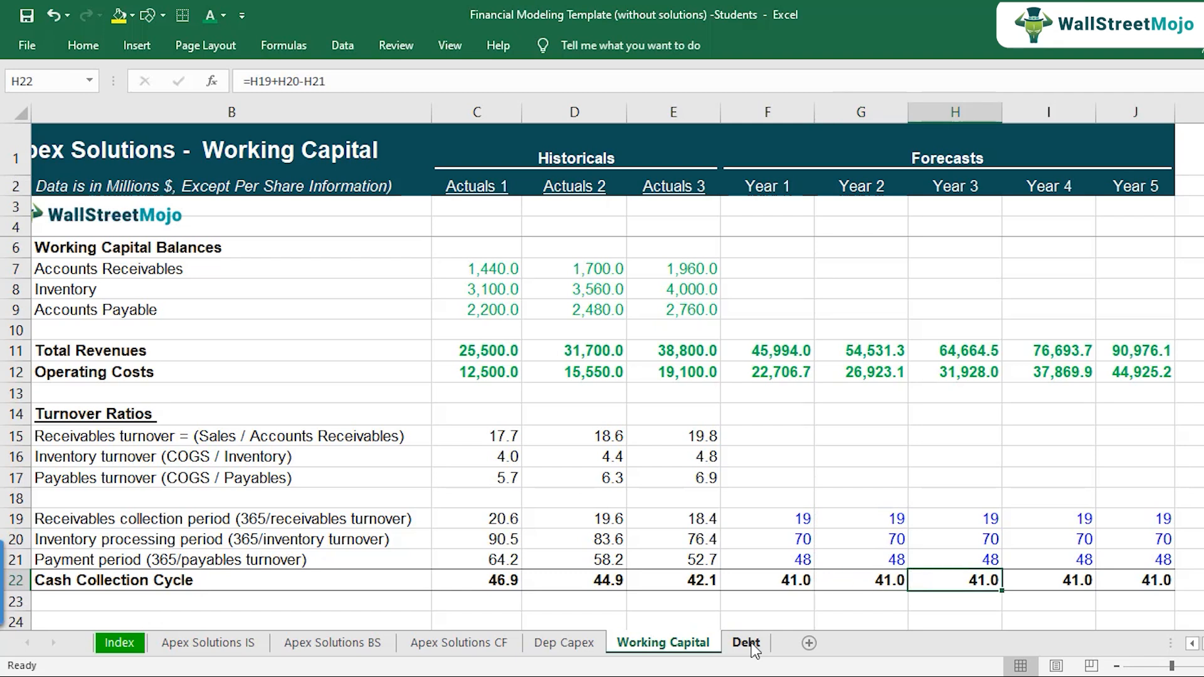
{"action": "key", "text": "Right"}
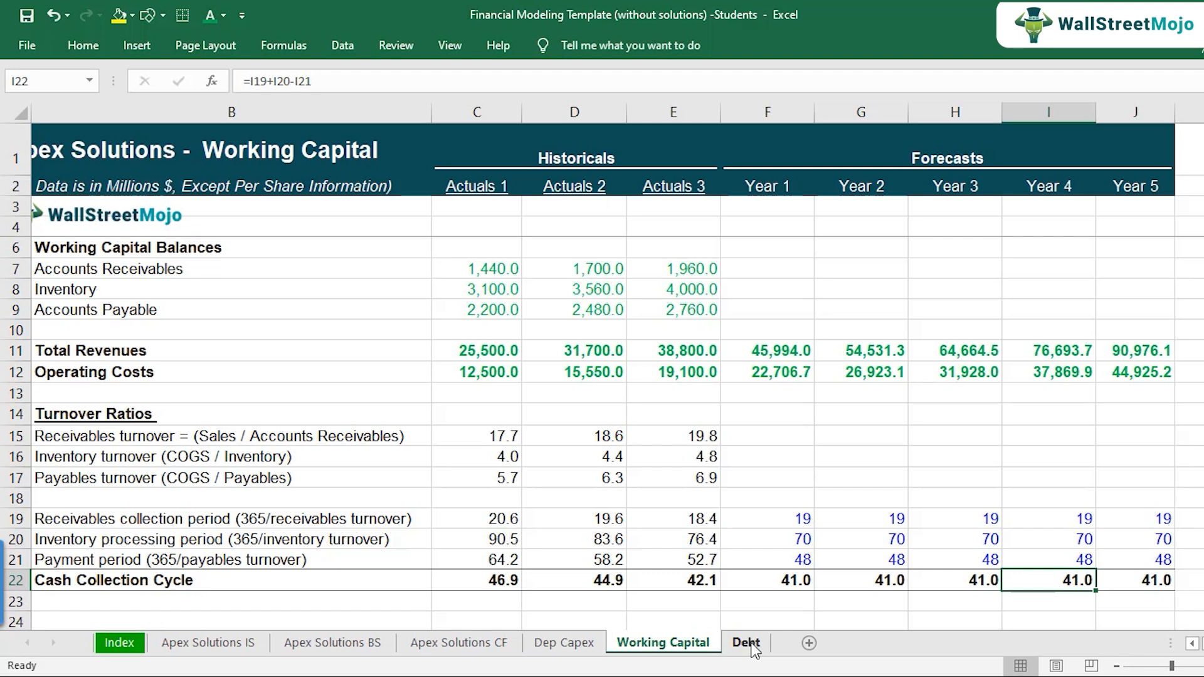
Step: Select the forecast periods in F19:J21 and the empty turnover ratio cells in F15:J17 to see how they relate
{"action": "left_click_drag", "start_coordinate": [770, 512], "coordinate": [1125, 559]}
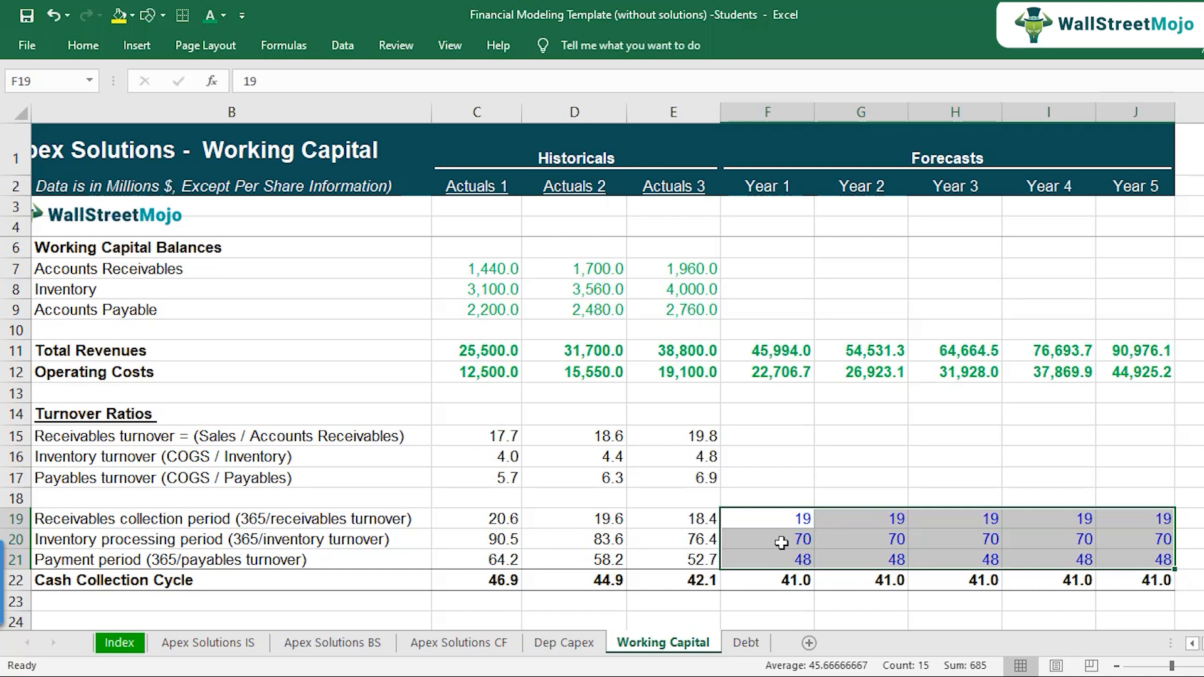
{"action": "left_click", "coordinate": [780, 432]}
{"action": "left_click_drag", "start_coordinate": [777, 434], "coordinate": [1126, 480]}
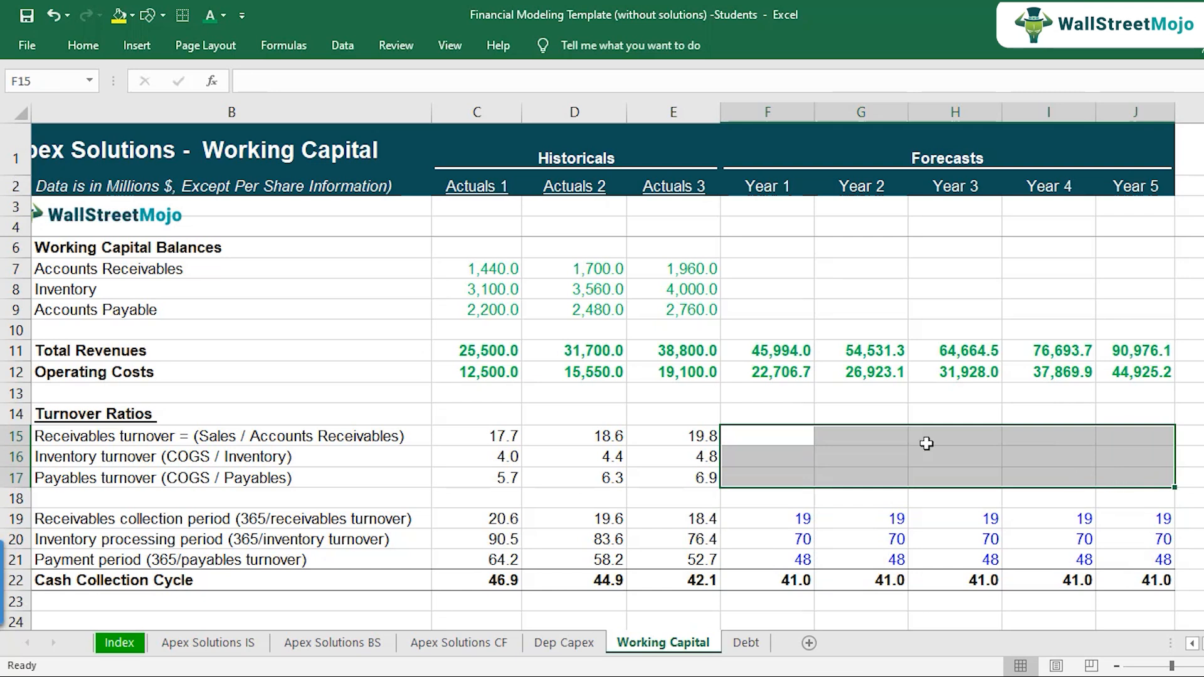
{"action": "left_click", "coordinate": [795, 441]}
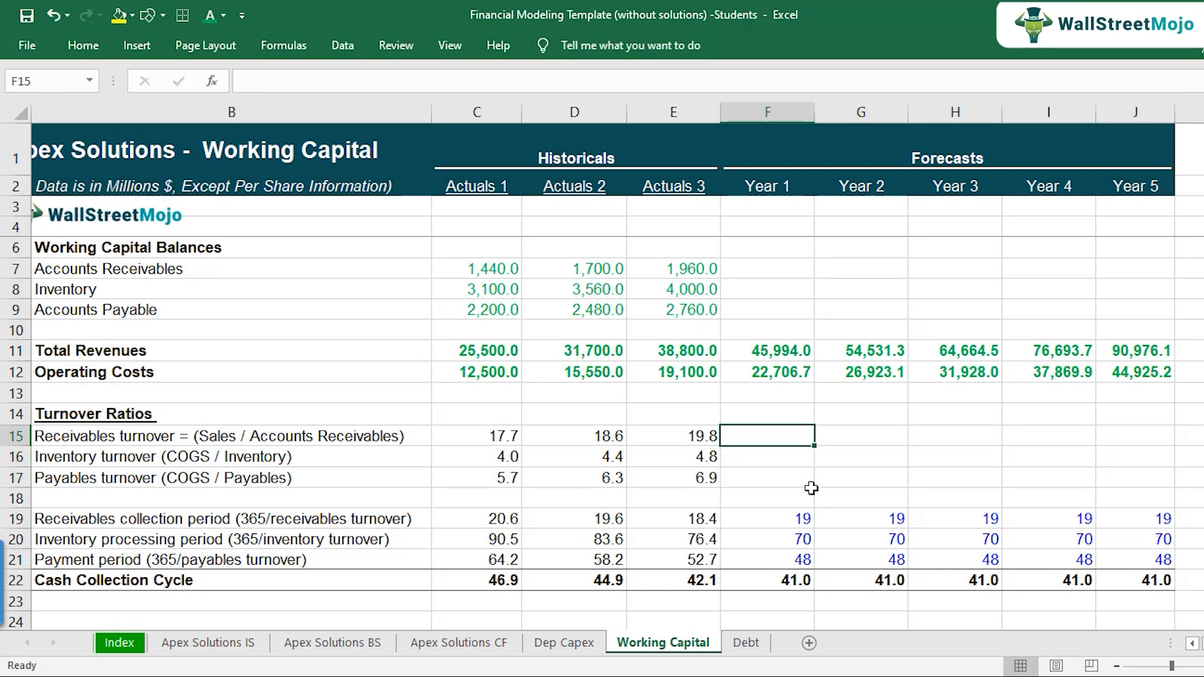
{"action": "left_click", "coordinate": [791, 521]}
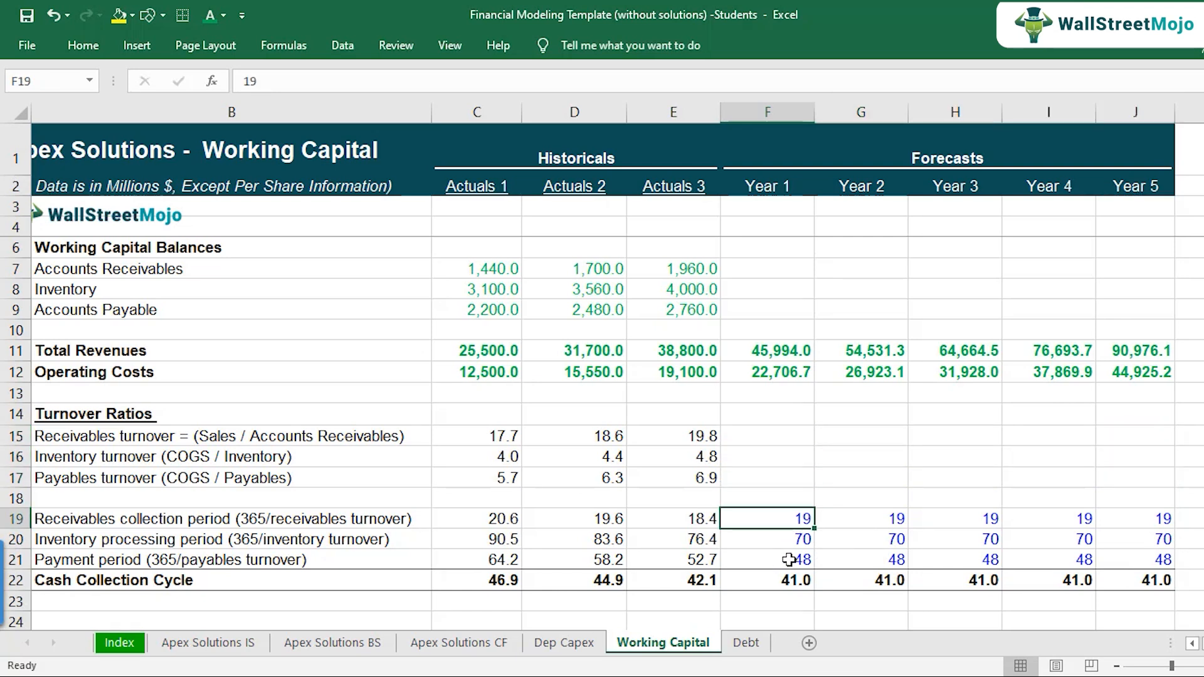
Step: Calculate the Year 1 receivables turnover in F15 with the formula =$L$16/F19, keeping the days cell reference absolute
{"action": "left_click", "coordinate": [787, 443]}
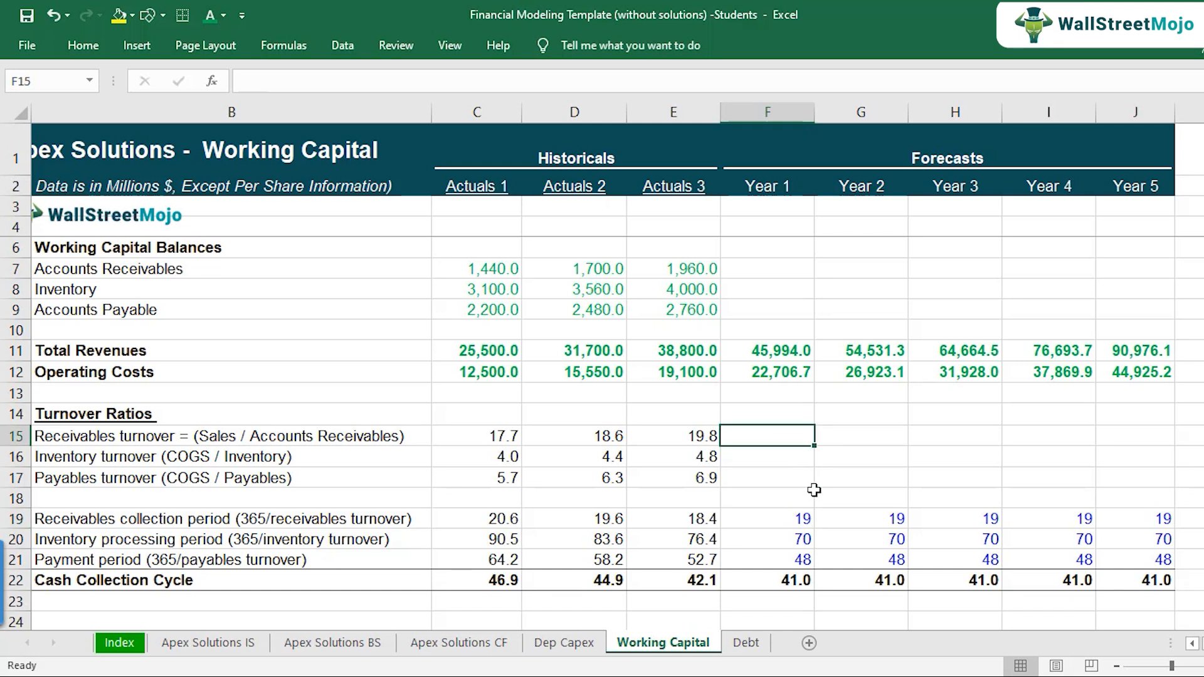
{"action": "type", "text": "="}
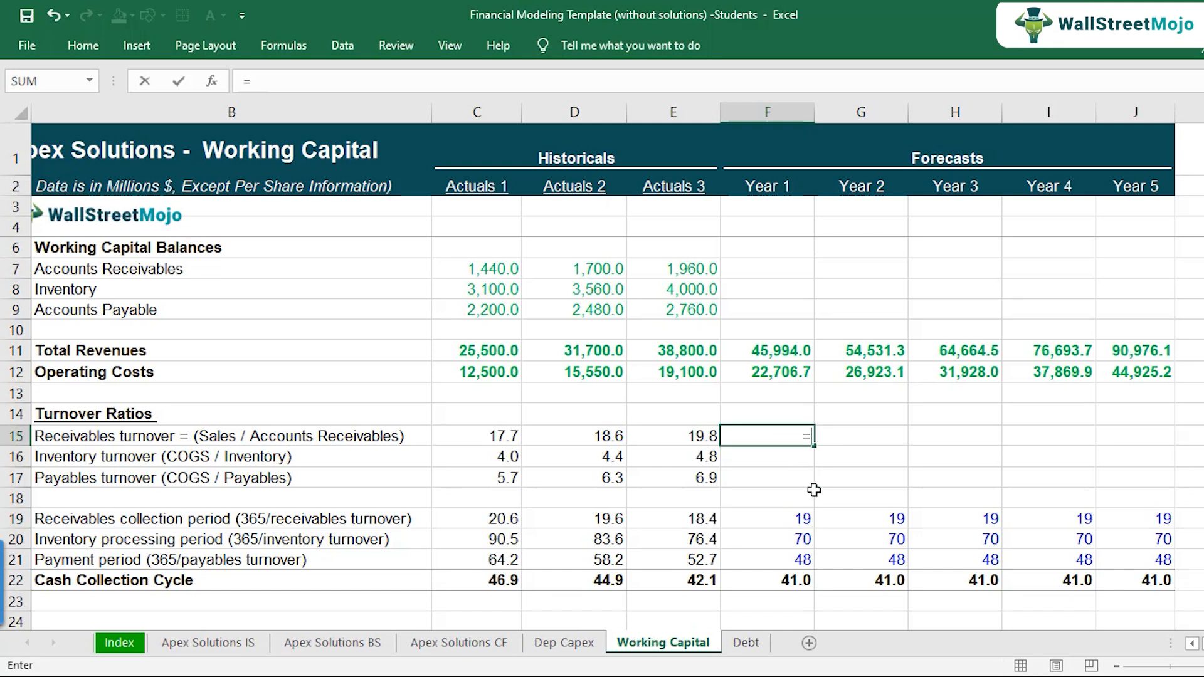
{"action": "left_click", "coordinate": [1202, 644]}
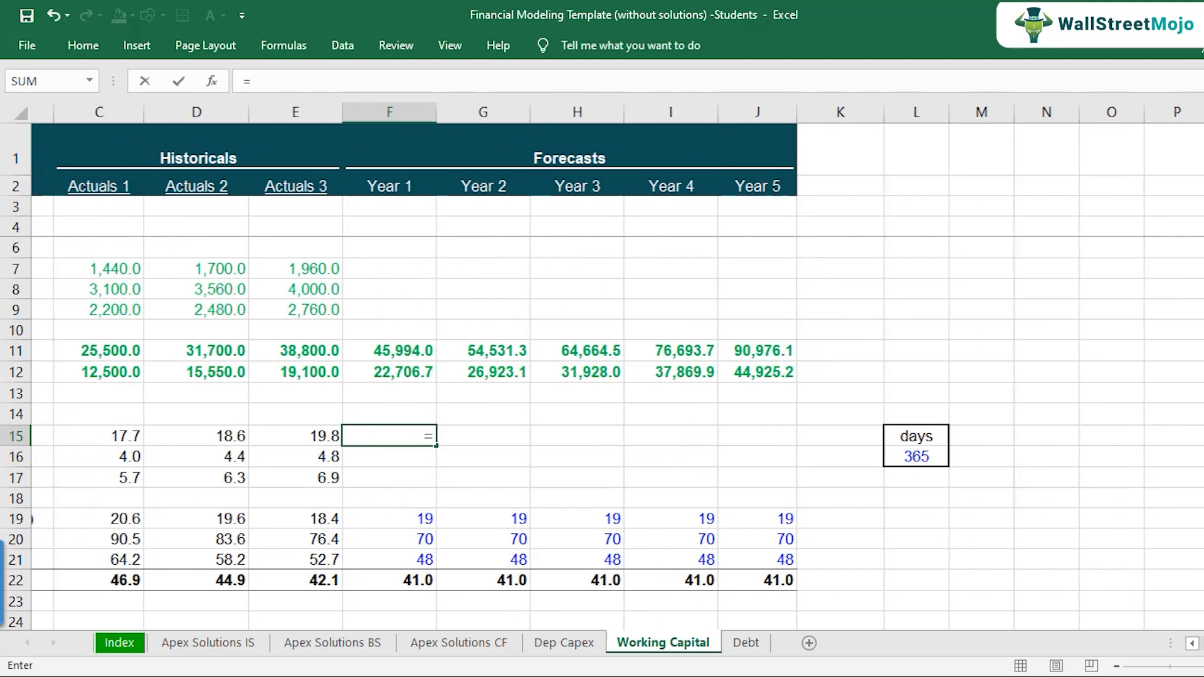
{"action": "left_click", "coordinate": [891, 457]}
{"action": "type", "text": "/"}
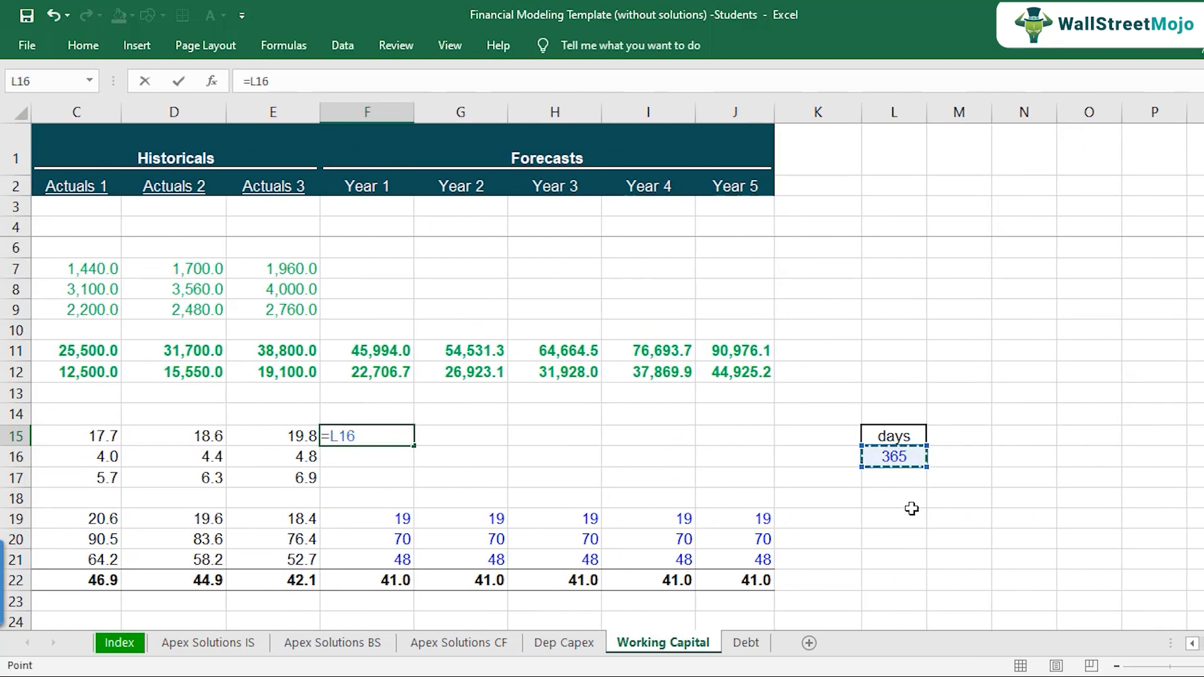
{"action": "left_click", "coordinate": [384, 524]}
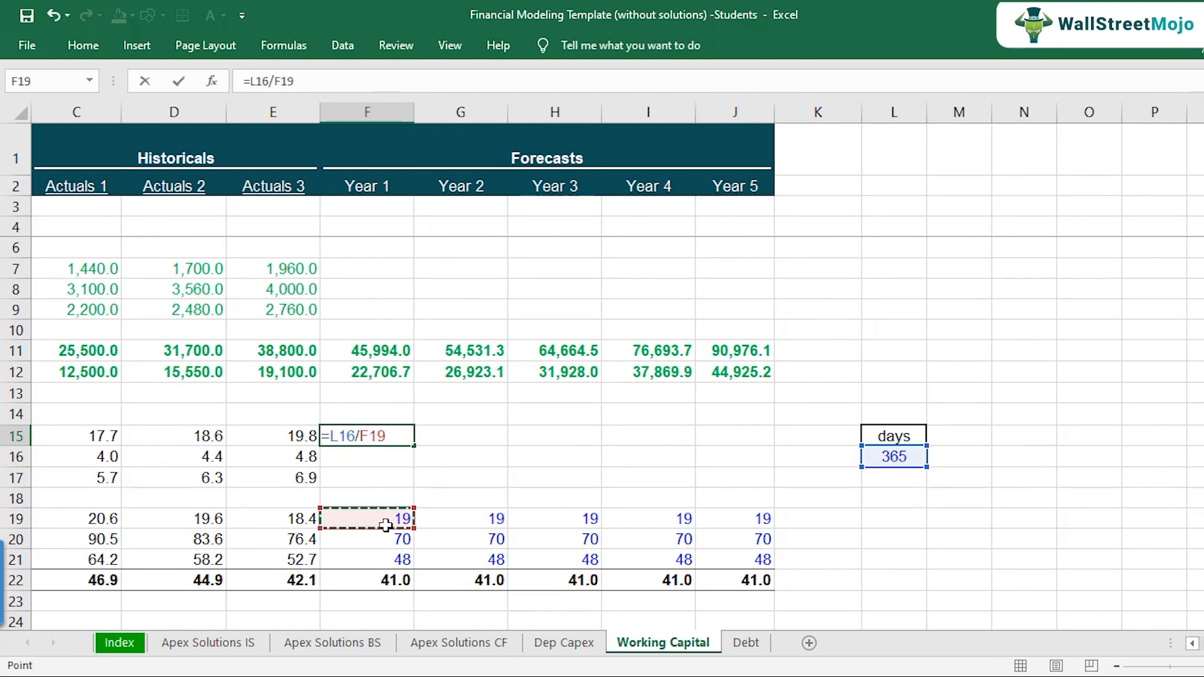
{"action": "left_click", "coordinate": [1192, 643]}
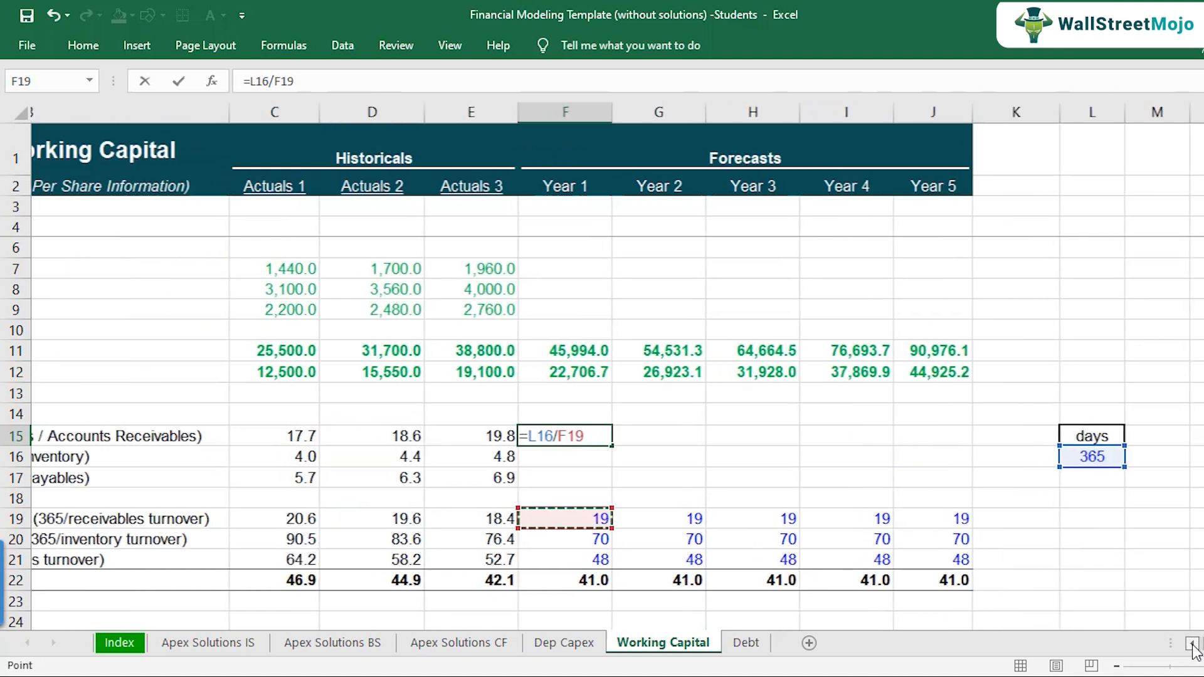
{"action": "left_click", "coordinate": [765, 437]}
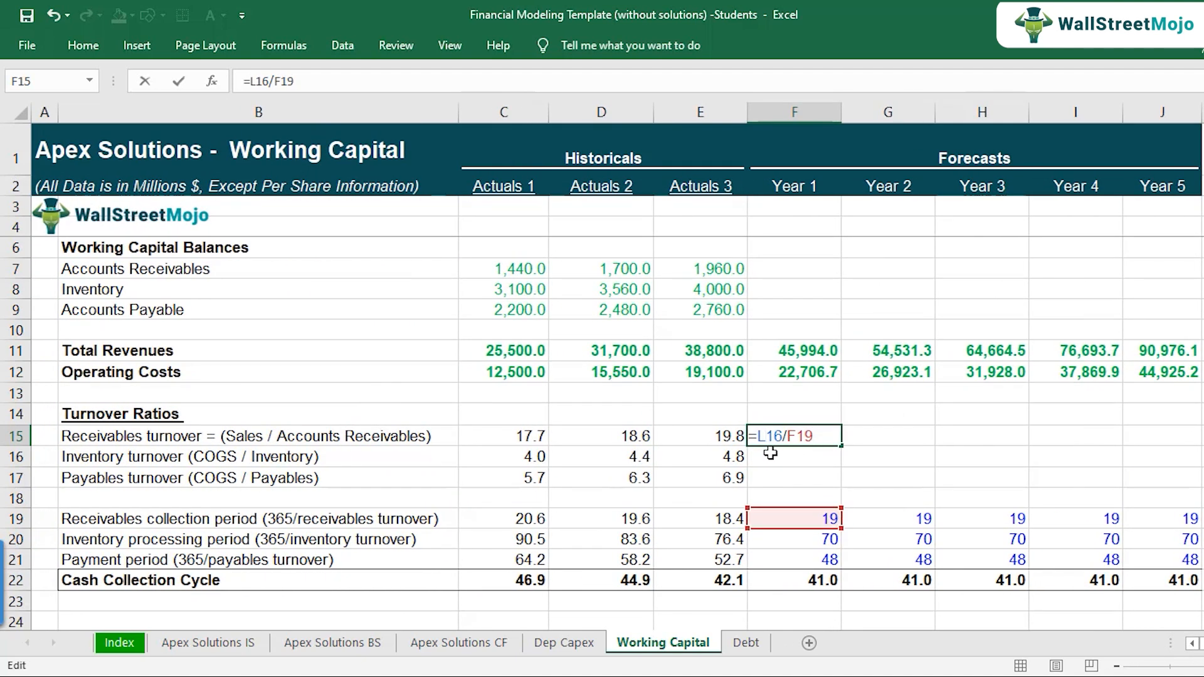
{"action": "key", "text": "F4"}
{"action": "left_click", "coordinate": [765, 437]}
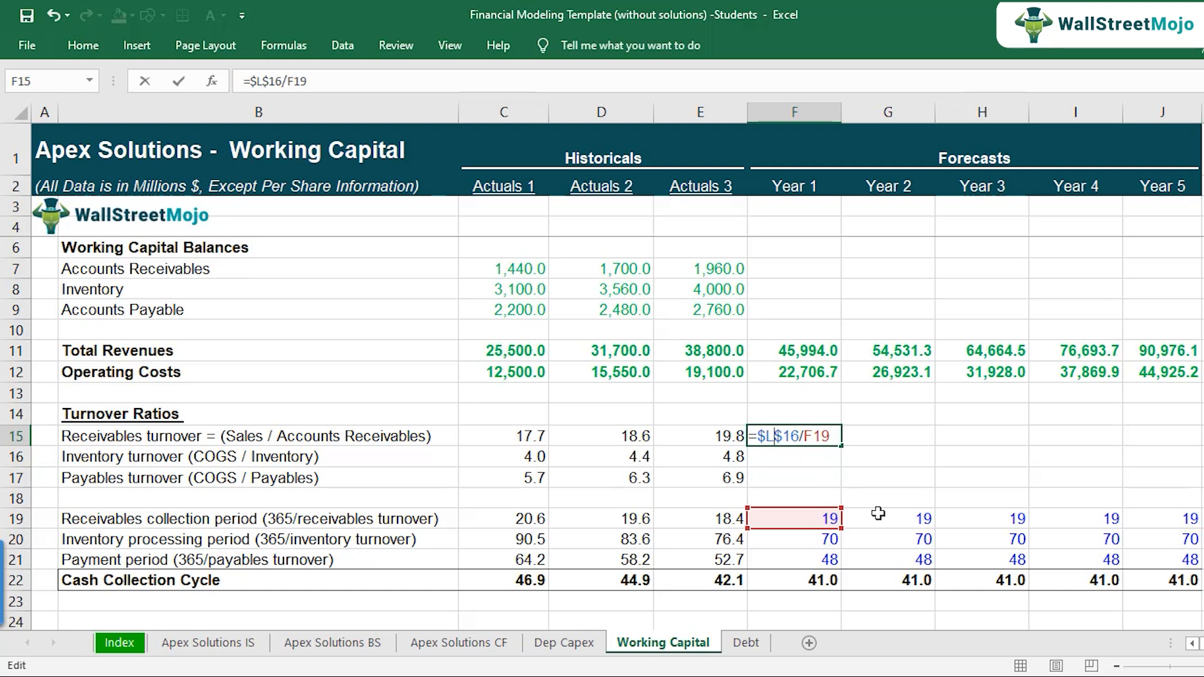
{"action": "key", "text": "Return"}
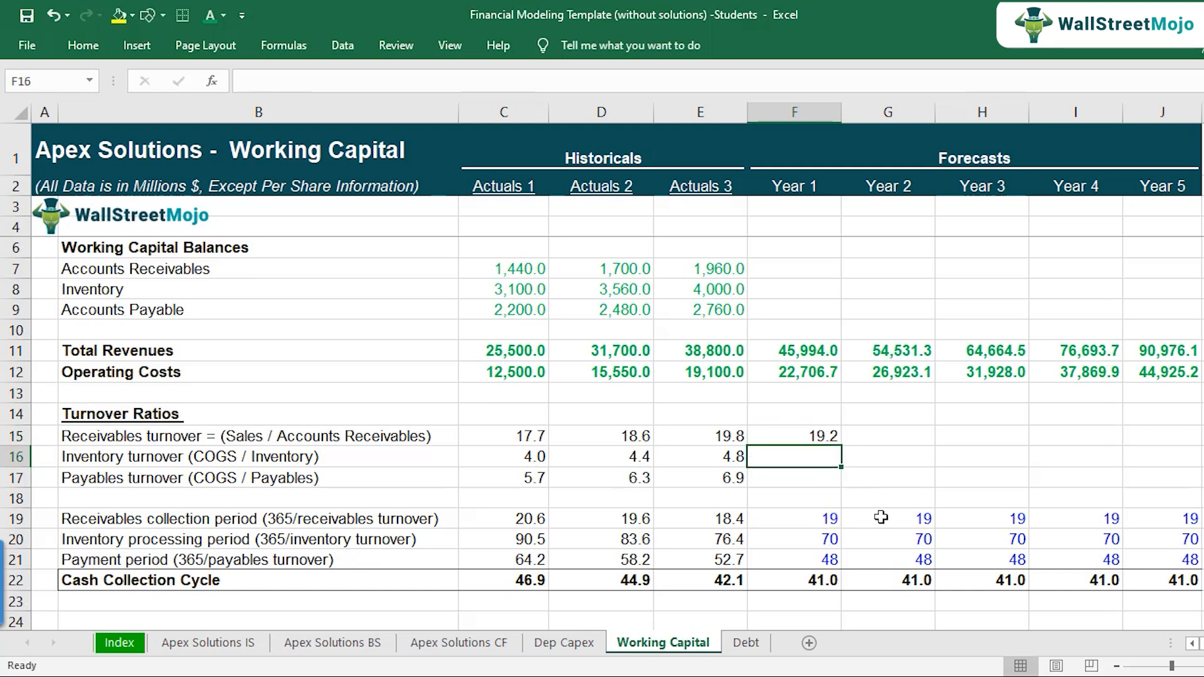
Step: Check the receivables turnover formula in F15 and copy it across through Year 5
{"action": "key", "text": "Up"}
{"action": "key", "text": "F2"}
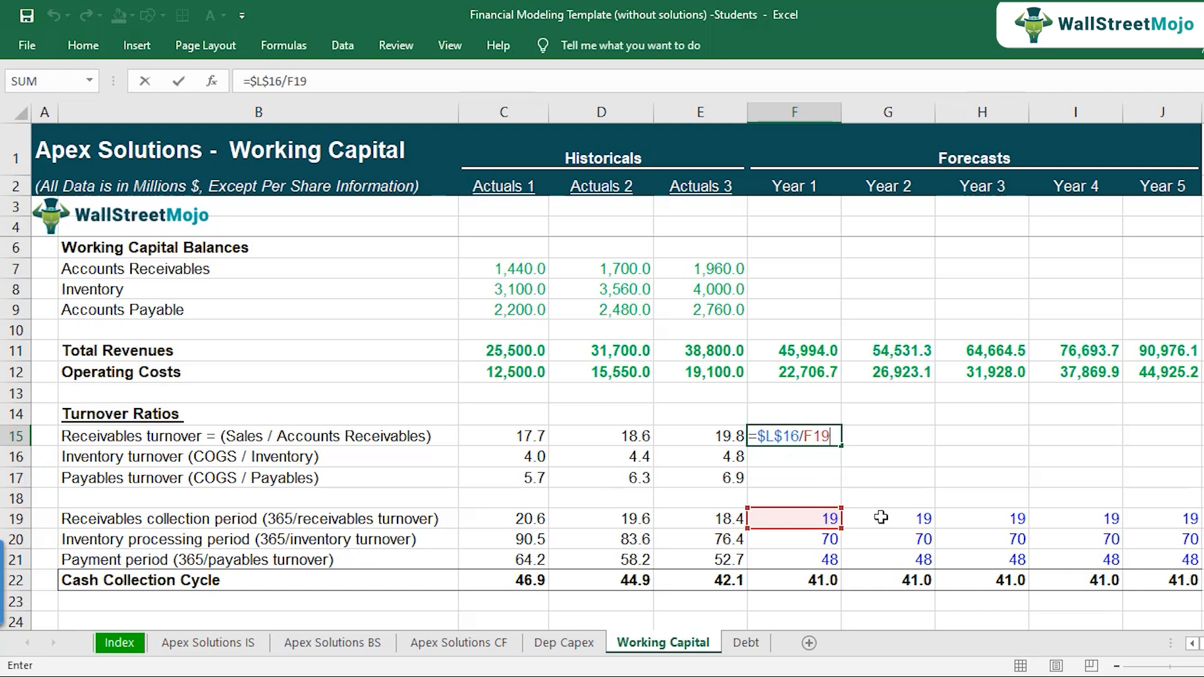
{"action": "key", "text": "Escape"}
{"action": "key", "text": "ctrl+c"}
{"action": "key", "text": "shift+Right"}
{"action": "key", "text": "shift+Right"}
{"action": "key", "text": "shift+Right"}
{"action": "key", "text": "shift+Right"}
{"action": "key", "text": "ctrl+v"}
Step: Check the references of the receivables turnover formulas across the forecast years in F15:J15
{"action": "key", "text": "Down"}
{"action": "key", "text": "Up"}
{"action": "key", "text": "F2"}
{"action": "key", "text": "Tab"}
{"action": "key", "text": "F2"}
{"action": "key", "text": "Tab"}
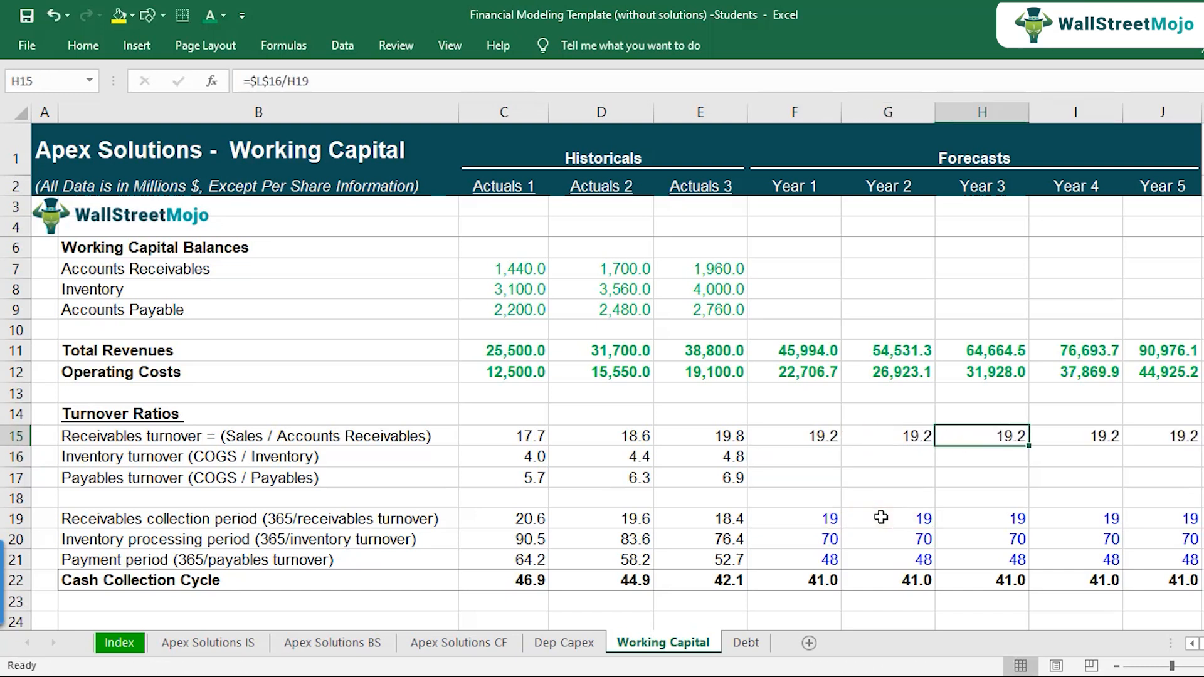
{"action": "key", "text": "F2"}
{"action": "key", "text": "Tab"}
{"action": "key", "text": "F2"}
{"action": "key", "text": "Tab"}
{"action": "key", "text": "F2"}
{"action": "key", "text": "Escape"}
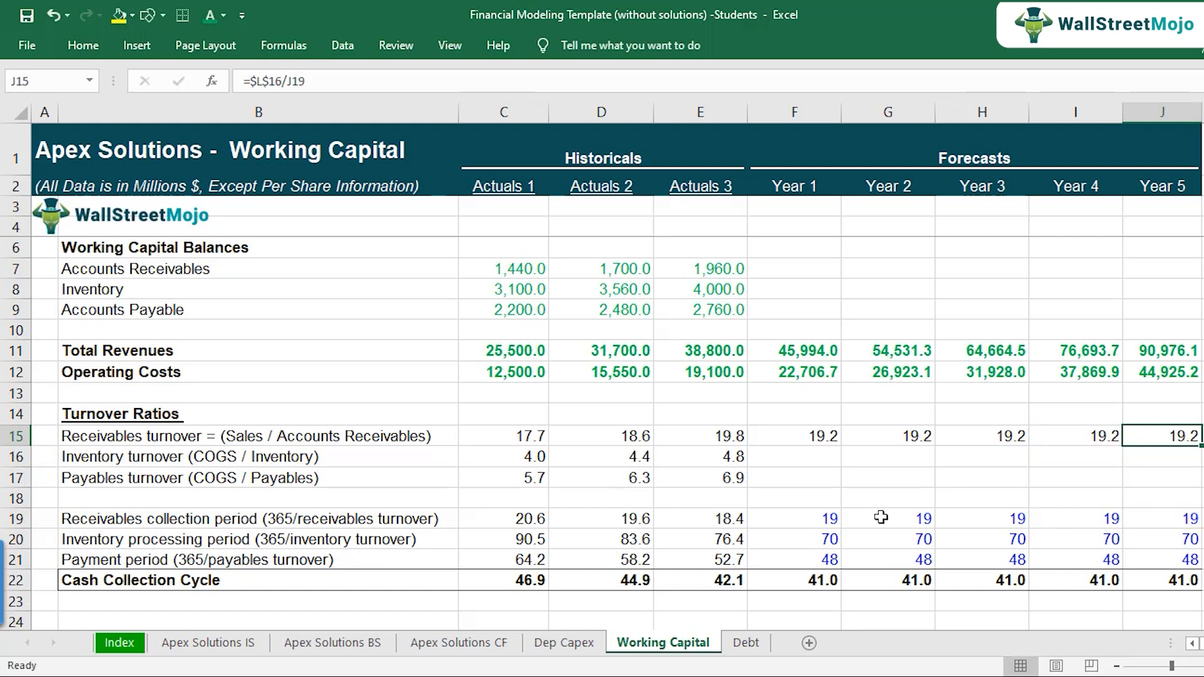
Step: Copy the turnover formula from F15 into F16 for the Year 1 inventory turnover and check its references
{"action": "key", "text": "Left"}
{"action": "key", "text": "Left"}
{"action": "key", "text": "Left"}
{"action": "key", "text": "Left"}
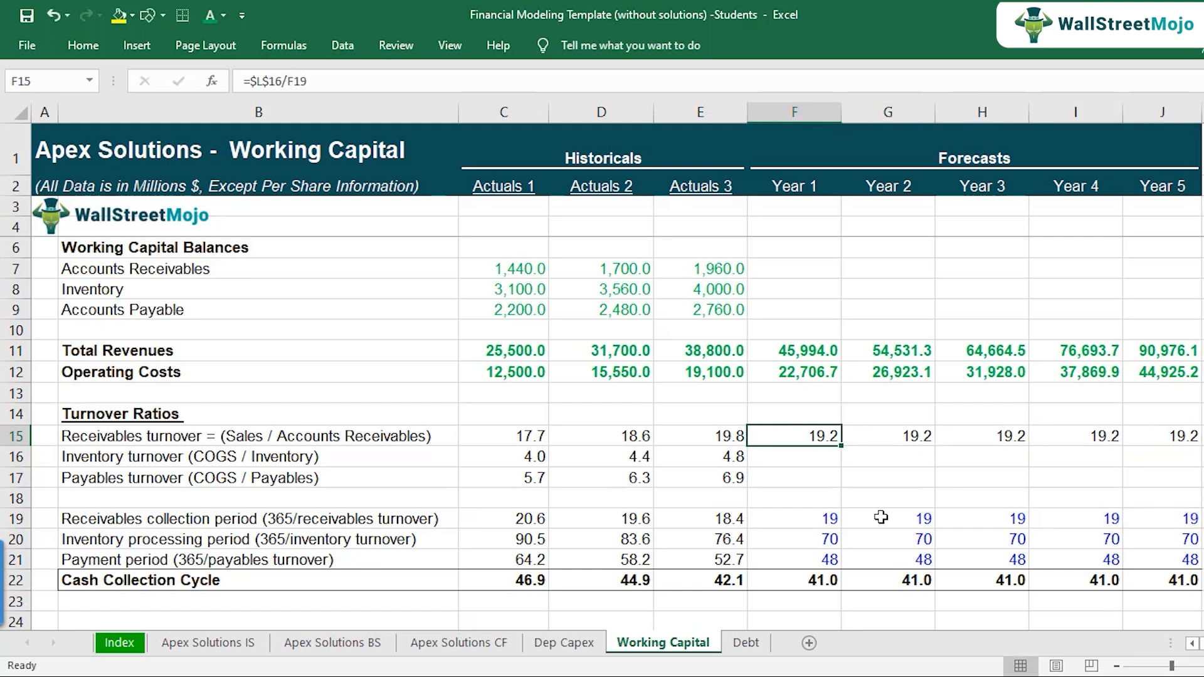
{"action": "key", "text": "ctrl+c"}
{"action": "key", "text": "Down"}
{"action": "key", "text": "ctrl+v"}
{"action": "key", "text": "F2"}
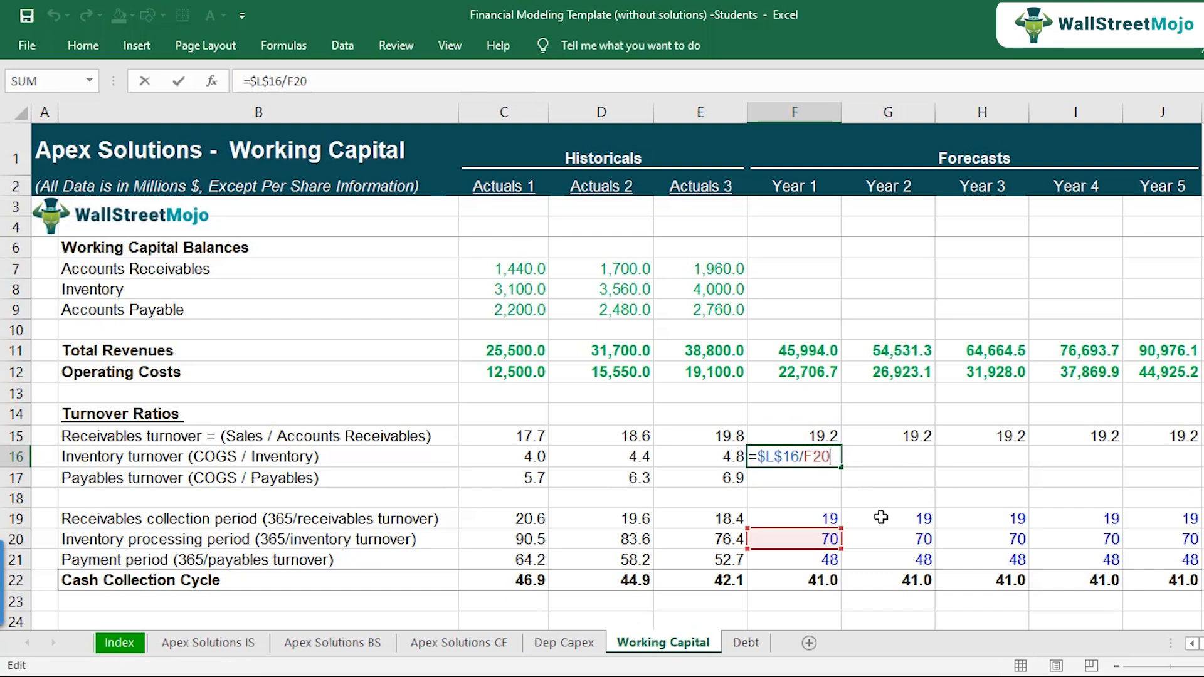
Step: Copy the Year 1 inventory turnover formula from F16 across through Year 5
{"action": "key", "text": "Escape"}
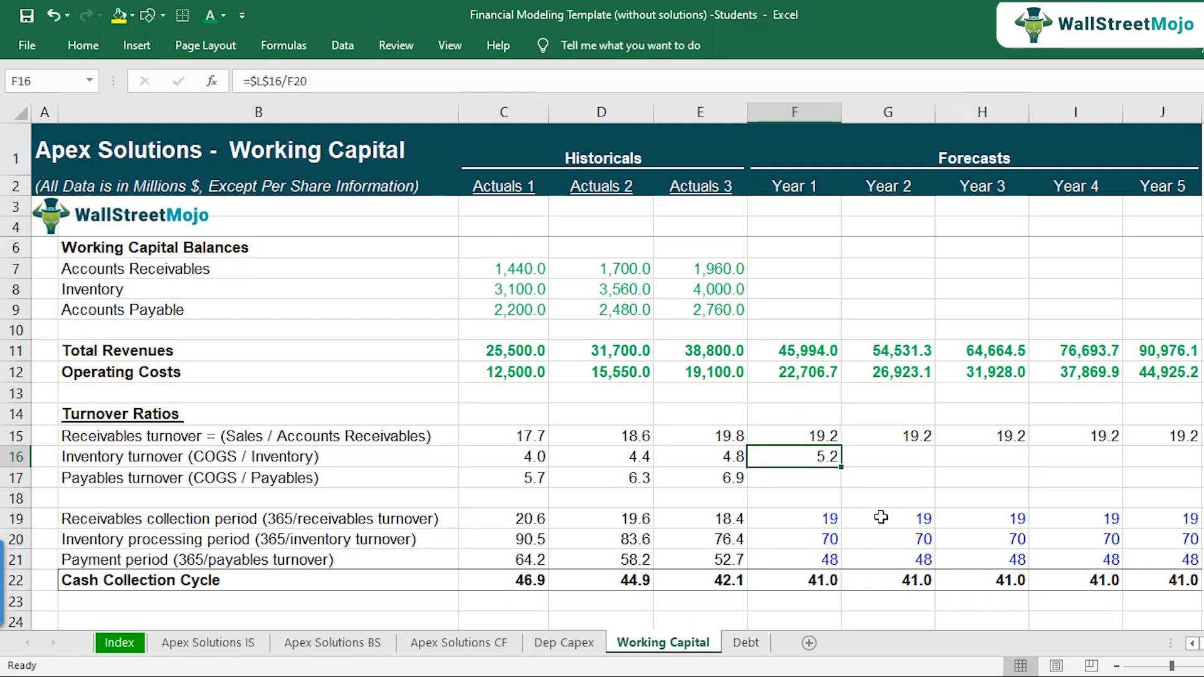
{"action": "key", "text": "ctrl+c"}
{"action": "key", "text": "shift+Right"}
{"action": "key", "text": "shift+Right"}
{"action": "key", "text": "shift+Right"}
{"action": "key", "text": "shift+Right"}
{"action": "key", "text": "ctrl+v"}
{"action": "key", "text": "shift+Left"}
{"action": "key", "text": "shift+Left"}
{"action": "key", "text": "shift+Left"}
{"action": "key", "text": "shift+Left"}
Step: Copy the inventory turnover formula down into F17 for the Year 1 payables turnover and check its references
{"action": "key", "text": "Down"}
{"action": "key", "text": "ctrl+v"}
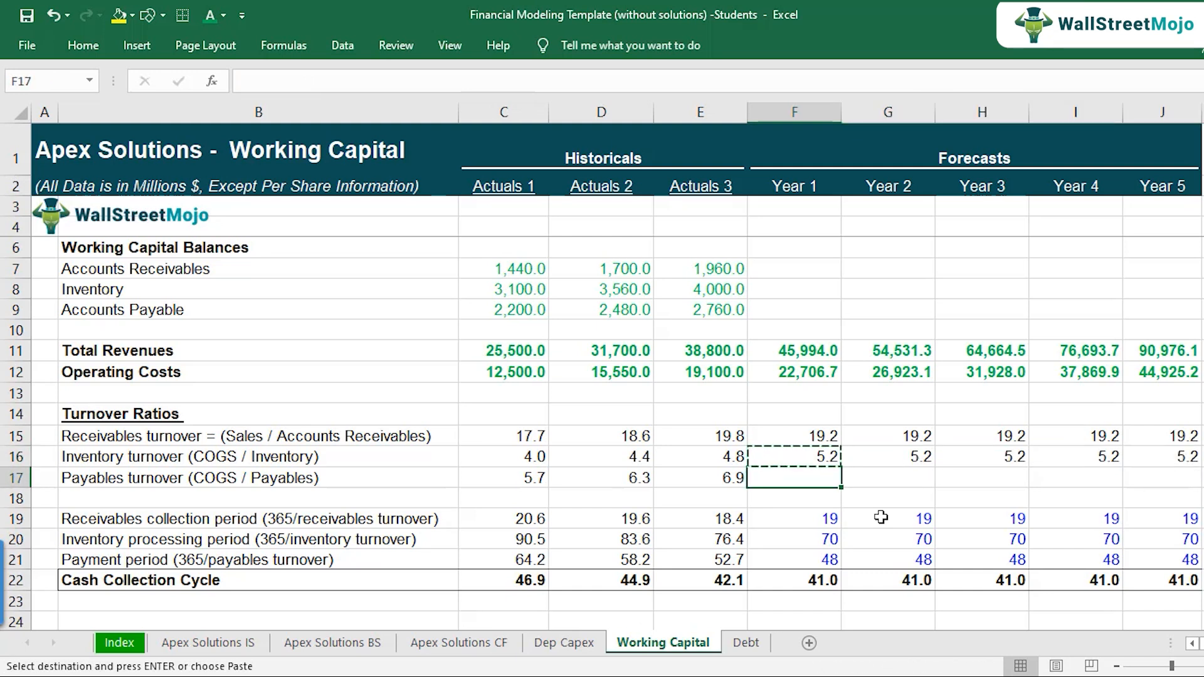
{"action": "key", "text": "Down"}
{"action": "key", "text": "Up"}
{"action": "key", "text": "F2"}
{"action": "key", "text": "Escape"}
Step: Copy the payables turnover formula from F17 across through Year 5
{"action": "key", "text": "ctrl+c"}
{"action": "key", "text": "shift+Right"}
{"action": "key", "text": "shift+Right"}
{"action": "key", "text": "shift+Right"}
{"action": "key", "text": "shift+Right"}
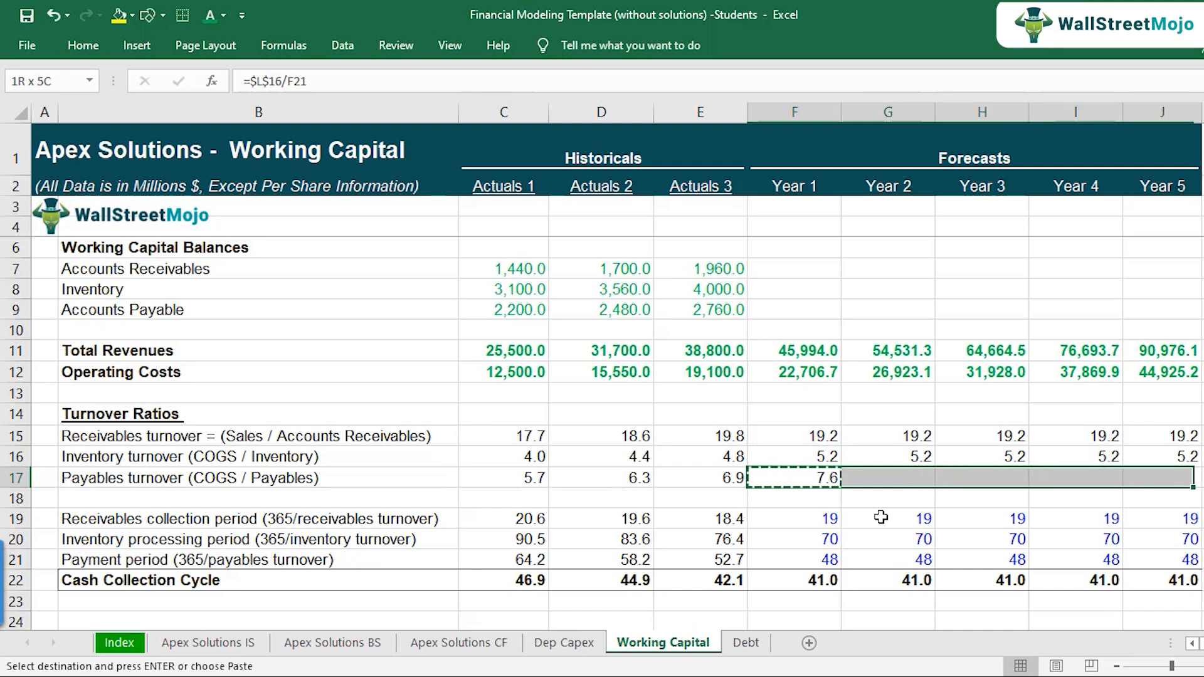
{"action": "key", "text": "ctrl+v"}
{"action": "key", "text": "shift+Left"}
{"action": "key", "text": "shift+Left"}
{"action": "key", "text": "shift+Left"}
{"action": "key", "text": "shift+Left"}
Step: Check the references of the Year 1 payables and inventory turnover formulas in F17 and F16
{"action": "key", "text": "F2"}
{"action": "key", "text": "Escape"}
{"action": "key", "text": "Right"}
{"action": "key", "text": "Left"}
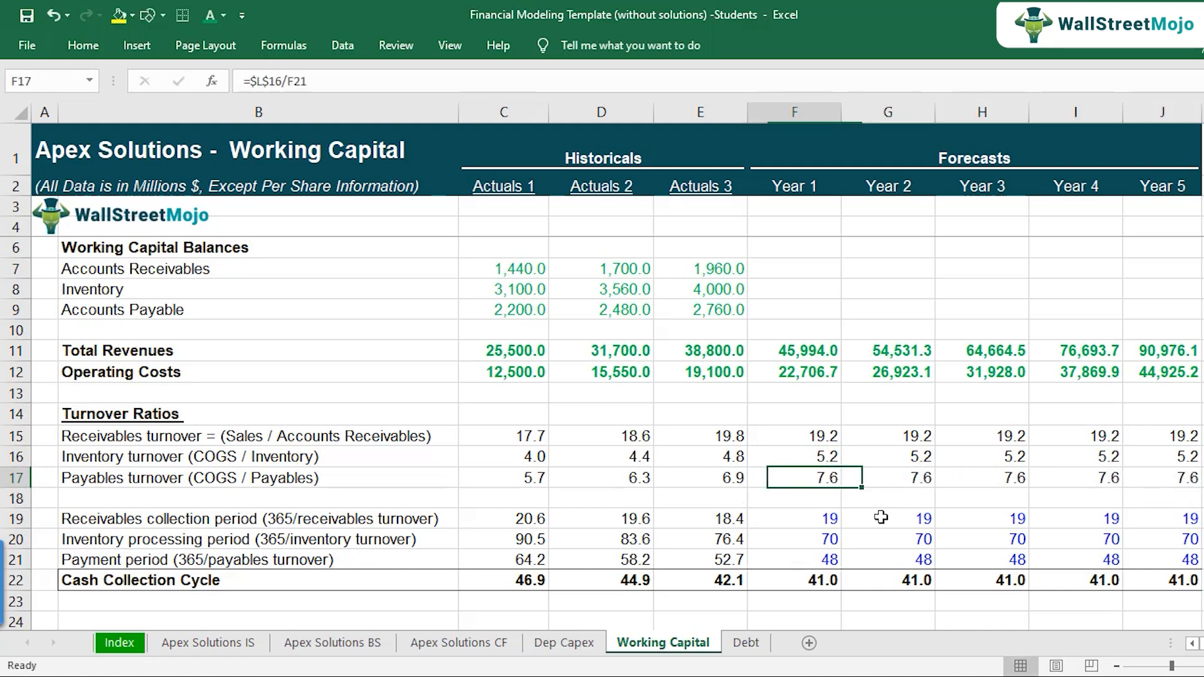
{"action": "key", "text": "Up"}
{"action": "key", "text": "Up"}
{"action": "key", "text": "Down"}
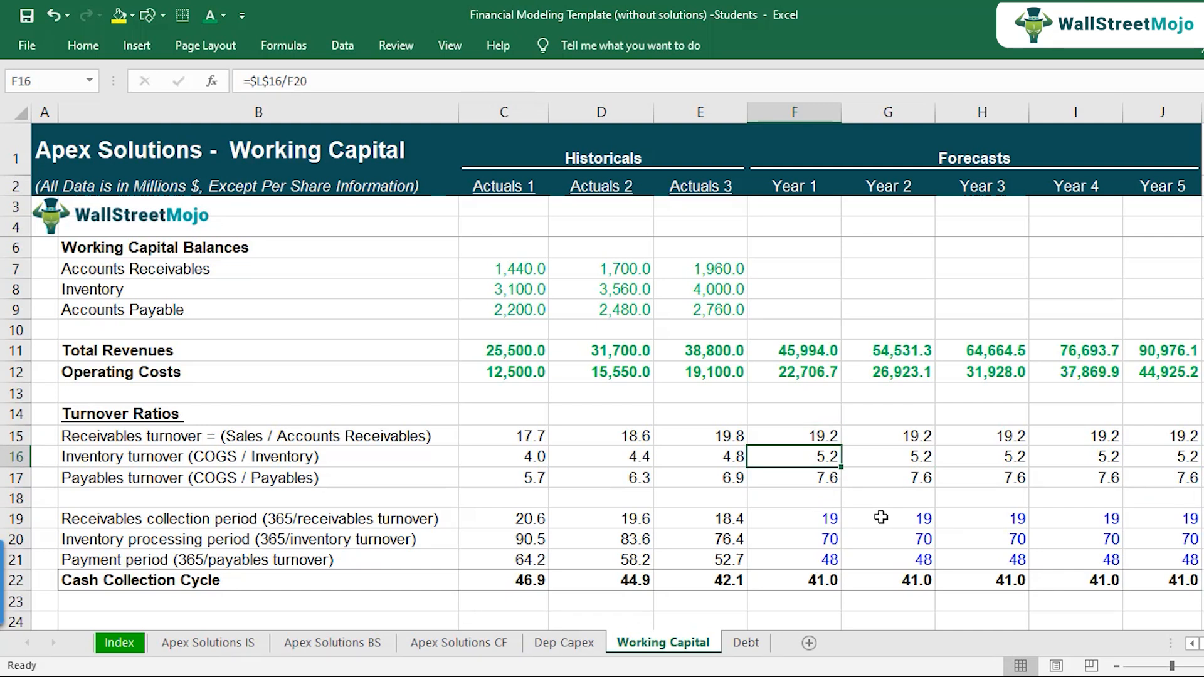
{"action": "key", "text": "Down"}
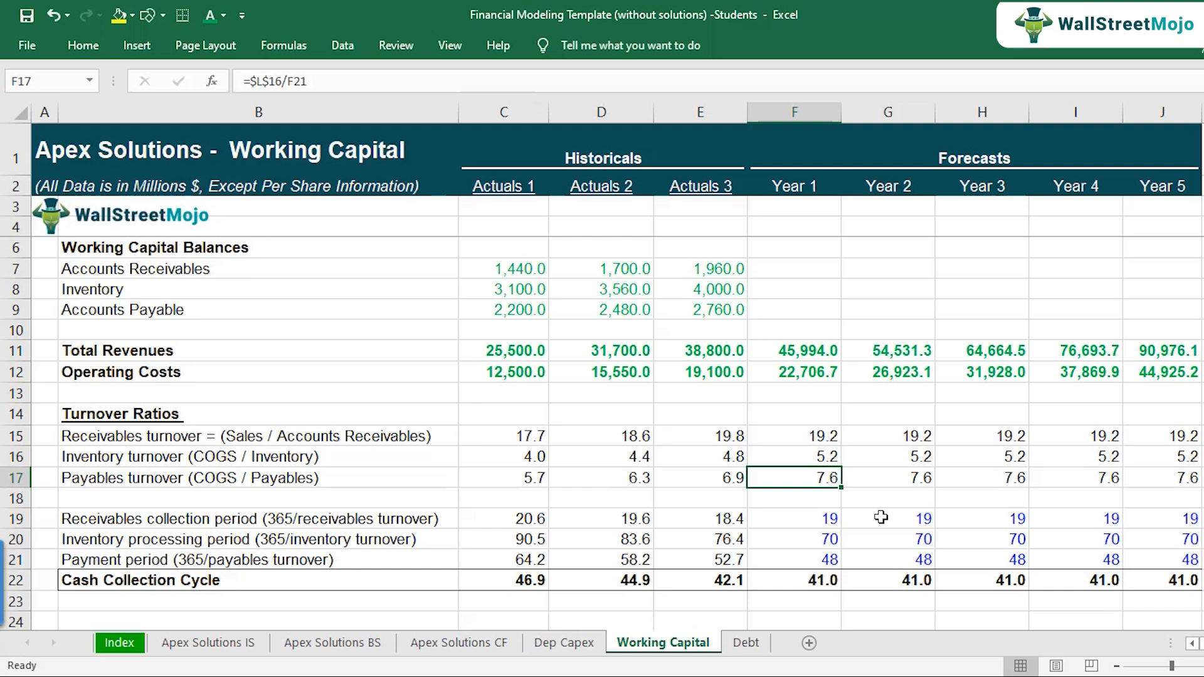
Step: Examine the receivables turnover definition in B15, highlighting the ratio name and the Accounts Receivables term without changing the label
{"action": "key", "text": "Up"}
{"action": "key", "text": "Up"}
{"action": "key", "text": "Up"}
{"action": "key", "text": "Up"}
{"action": "key", "text": "Up"}
{"action": "key", "text": "Up"}
{"action": "key", "text": "Up"}
{"action": "key", "text": "Up"}
{"action": "key", "text": "Up"}
{"action": "key", "text": "Up"}
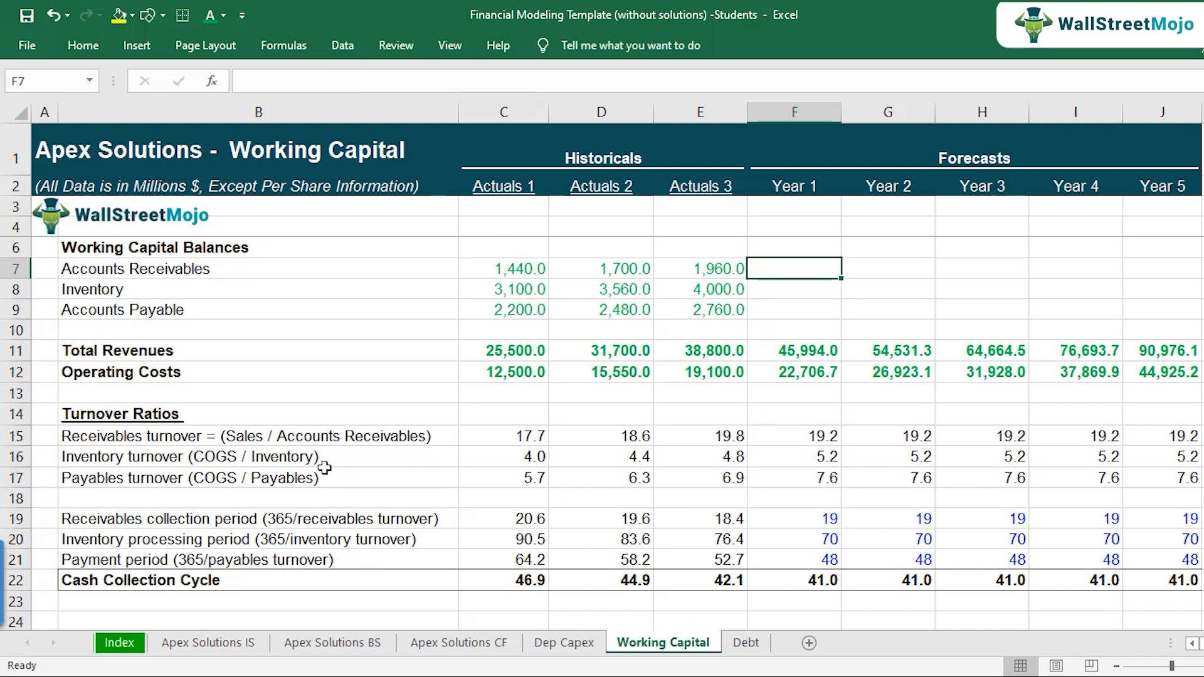
{"action": "left_click", "coordinate": [254, 439]}
{"action": "double_click", "coordinate": [256, 439]}
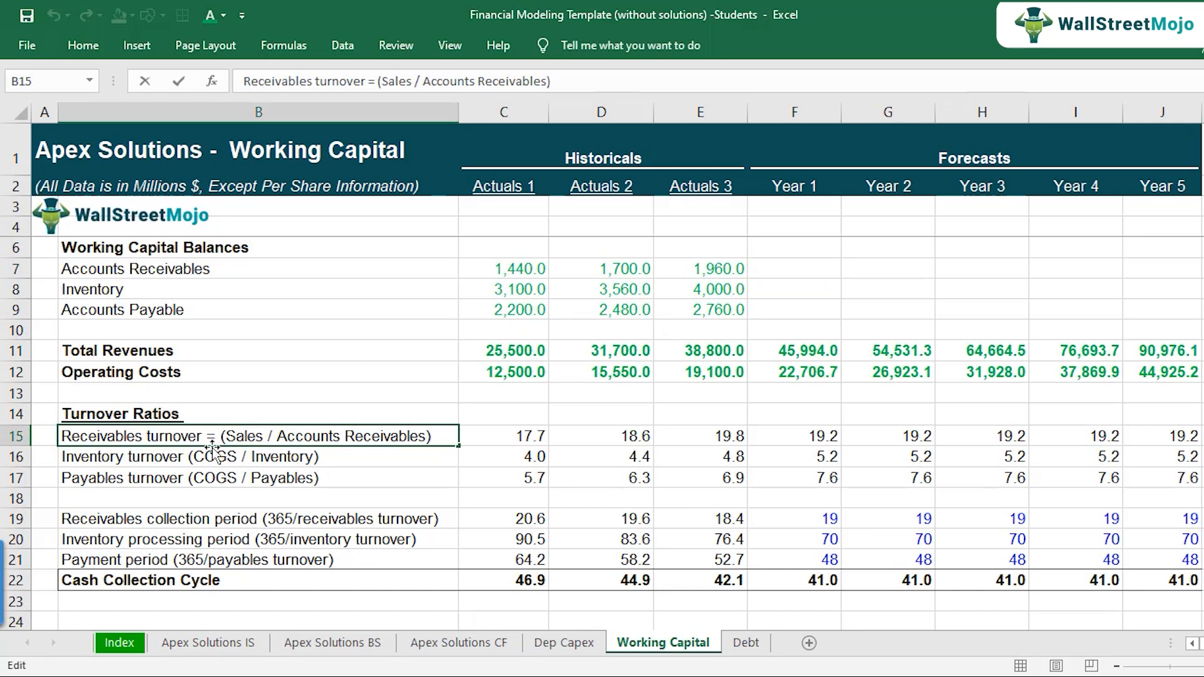
{"action": "left_click_drag", "start_coordinate": [202, 436], "coordinate": [46, 432]}
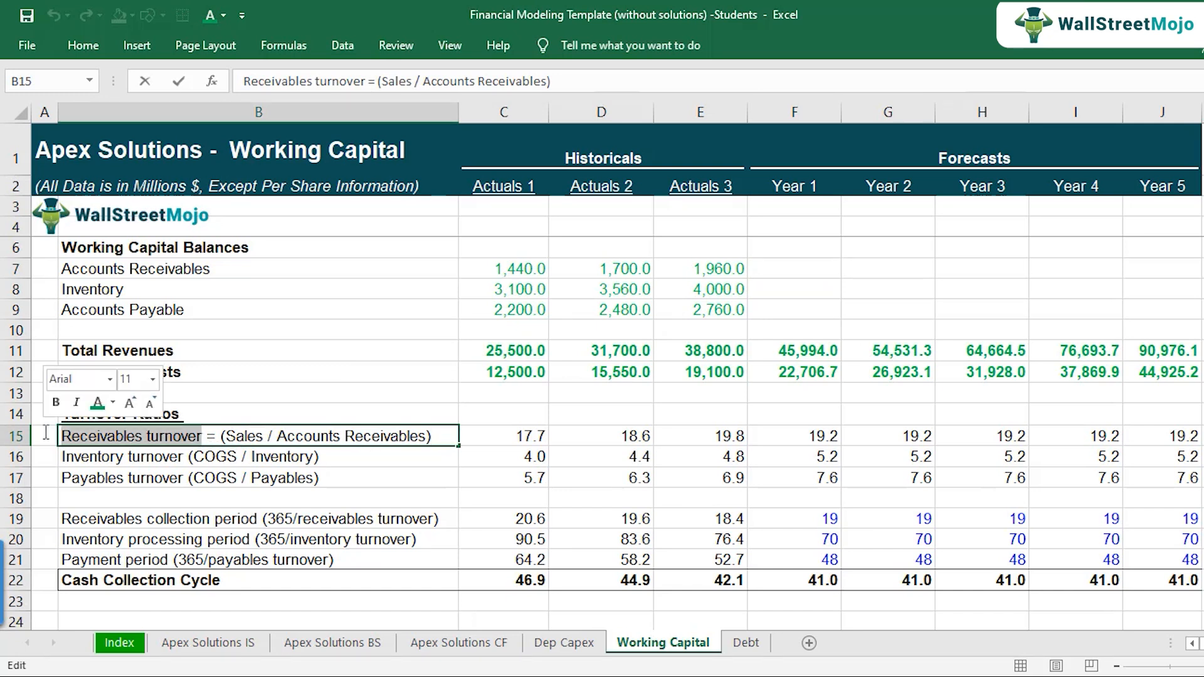
{"action": "left_click_drag", "start_coordinate": [276, 435], "coordinate": [444, 435]}
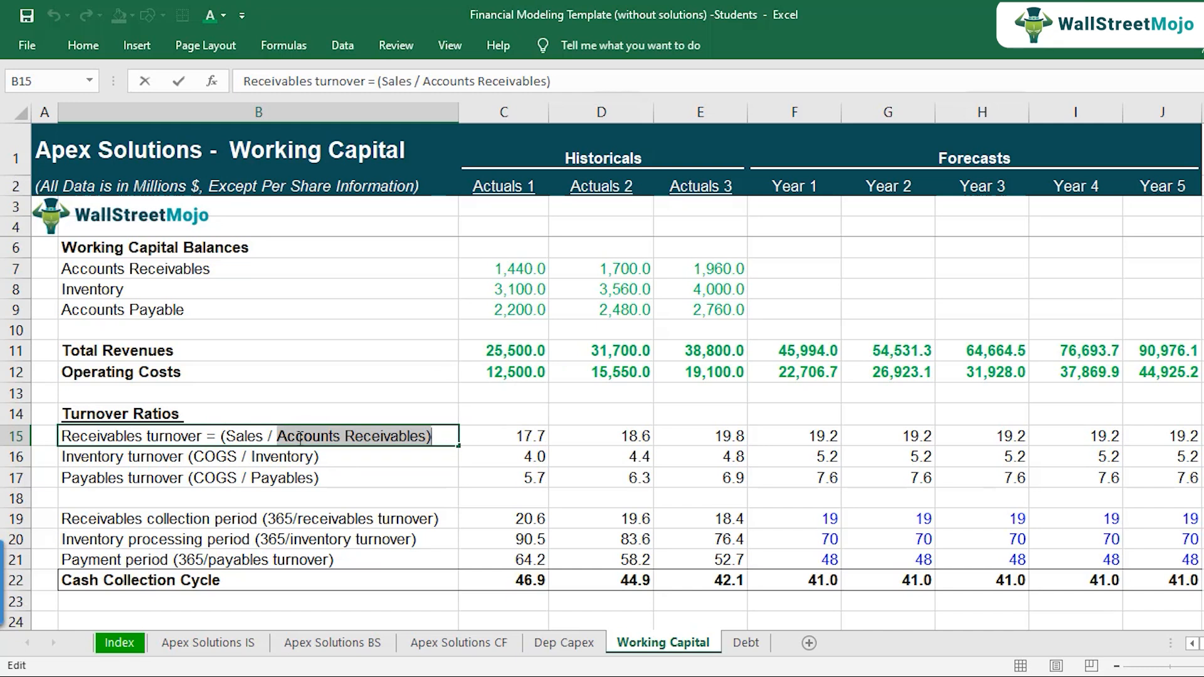
{"action": "key", "text": "Escape"}
Step: Calculate the Year 1 accounts receivables in F7 with the formula =F11/F15 and check its references
{"action": "left_click", "coordinate": [793, 270]}
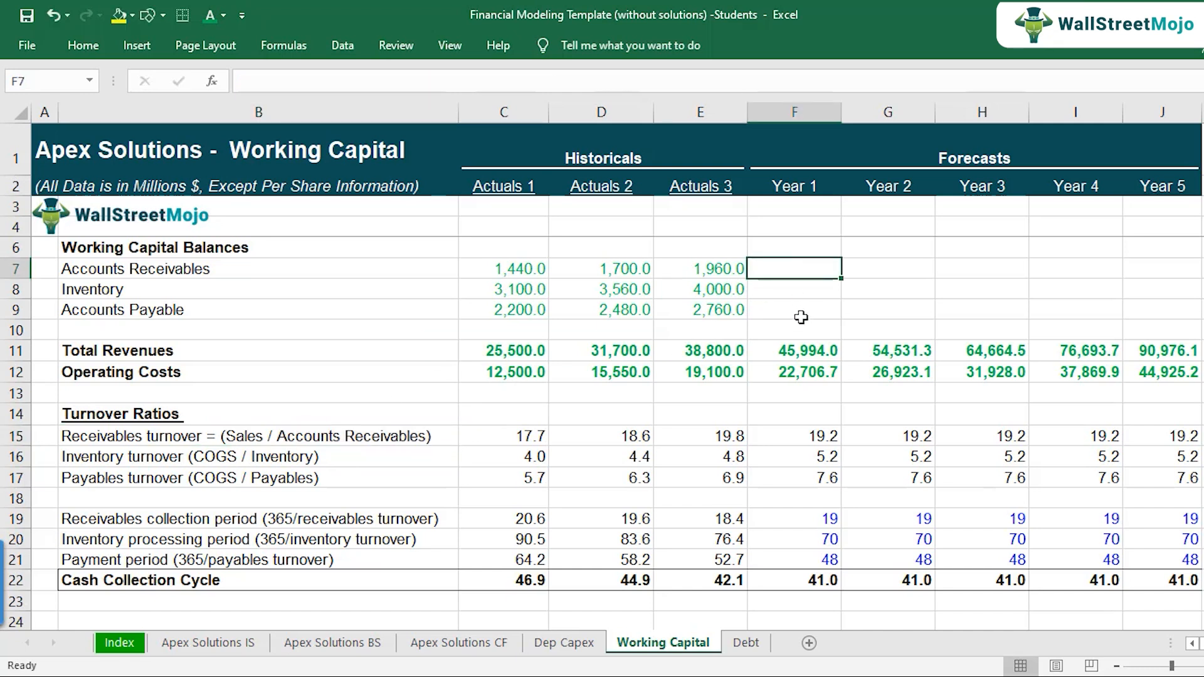
{"action": "type", "text": "="}
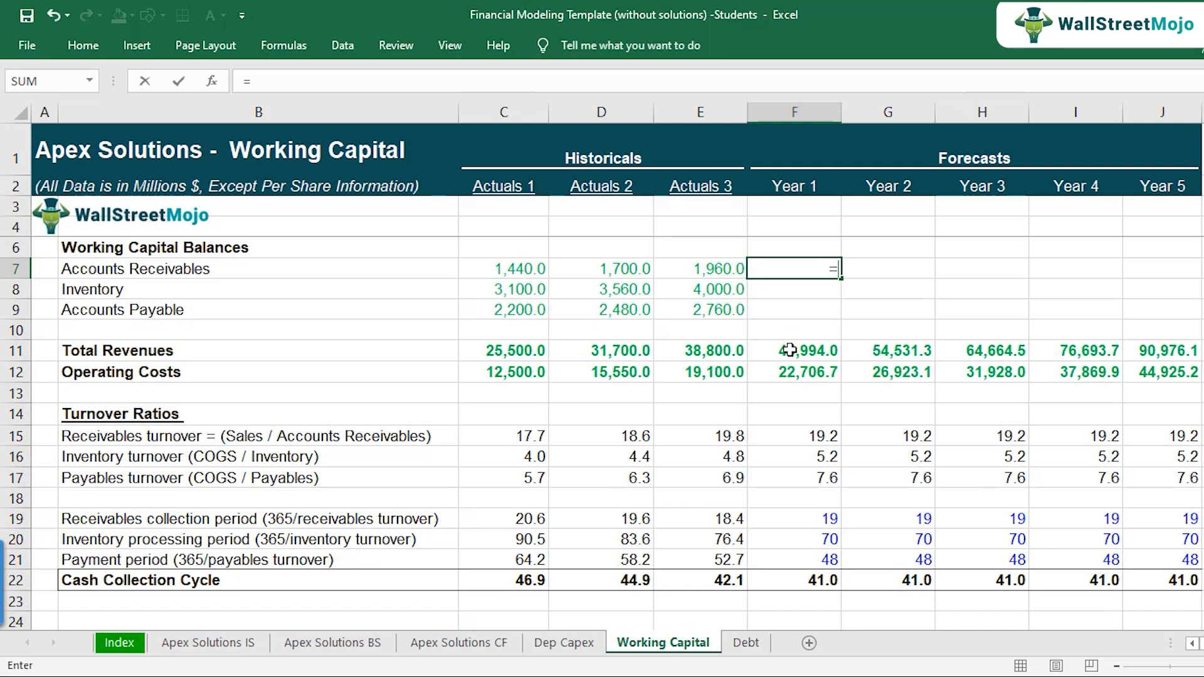
{"action": "left_click", "coordinate": [790, 350]}
{"action": "type", "text": "/"}
{"action": "left_click", "coordinate": [799, 438]}
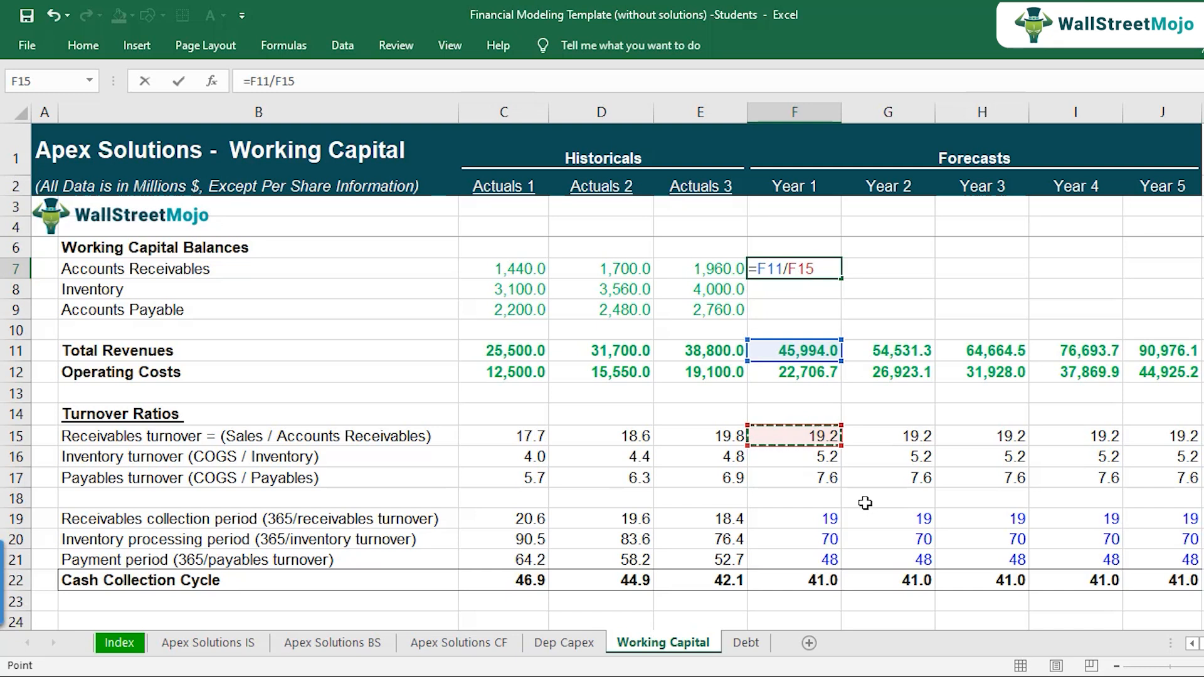
{"action": "key", "text": "Return"}
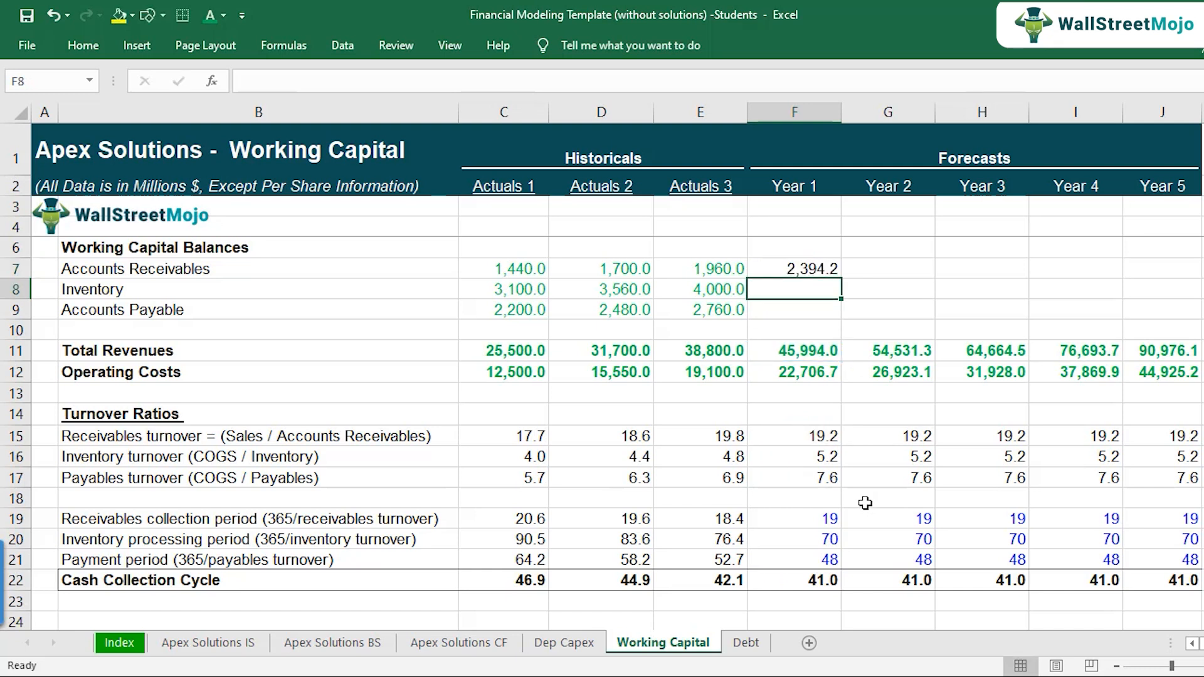
{"action": "key", "text": "Up"}
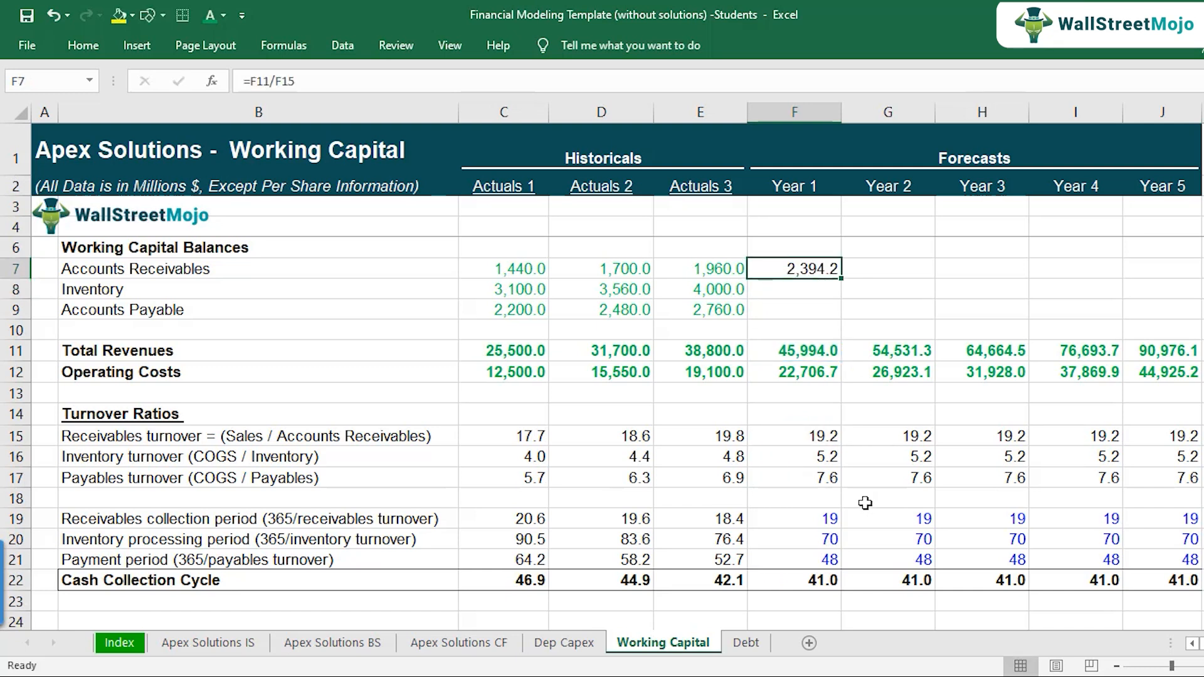
{"action": "key", "text": "F2"}
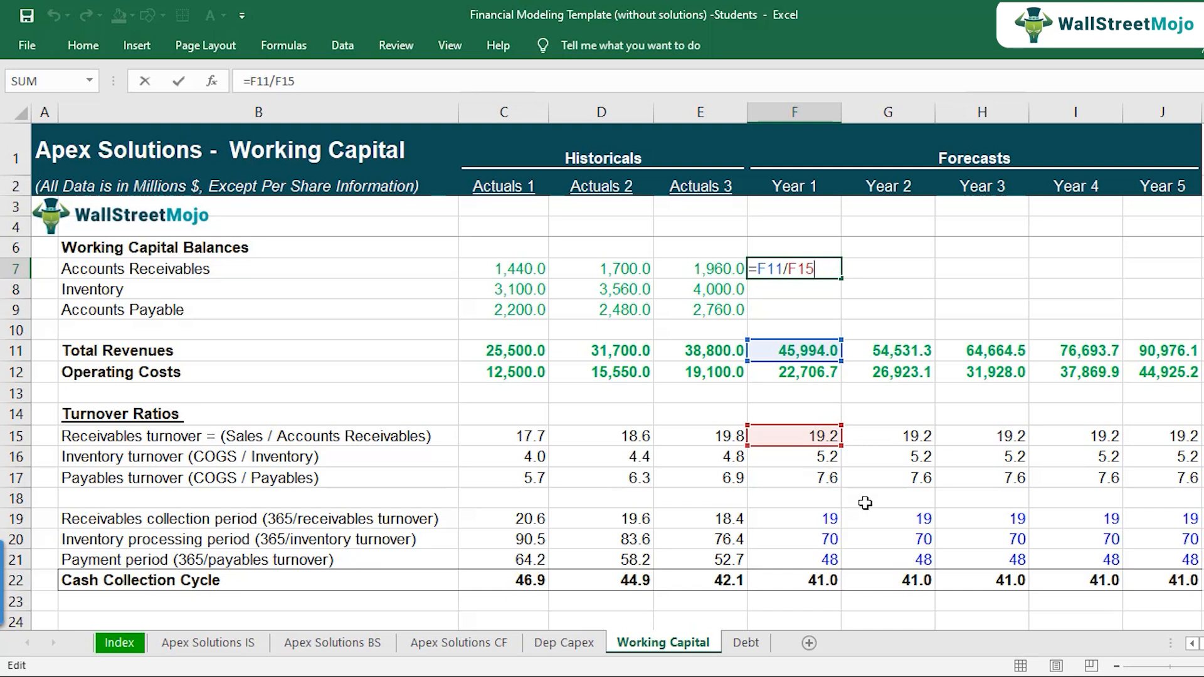
{"action": "key", "text": "Return"}
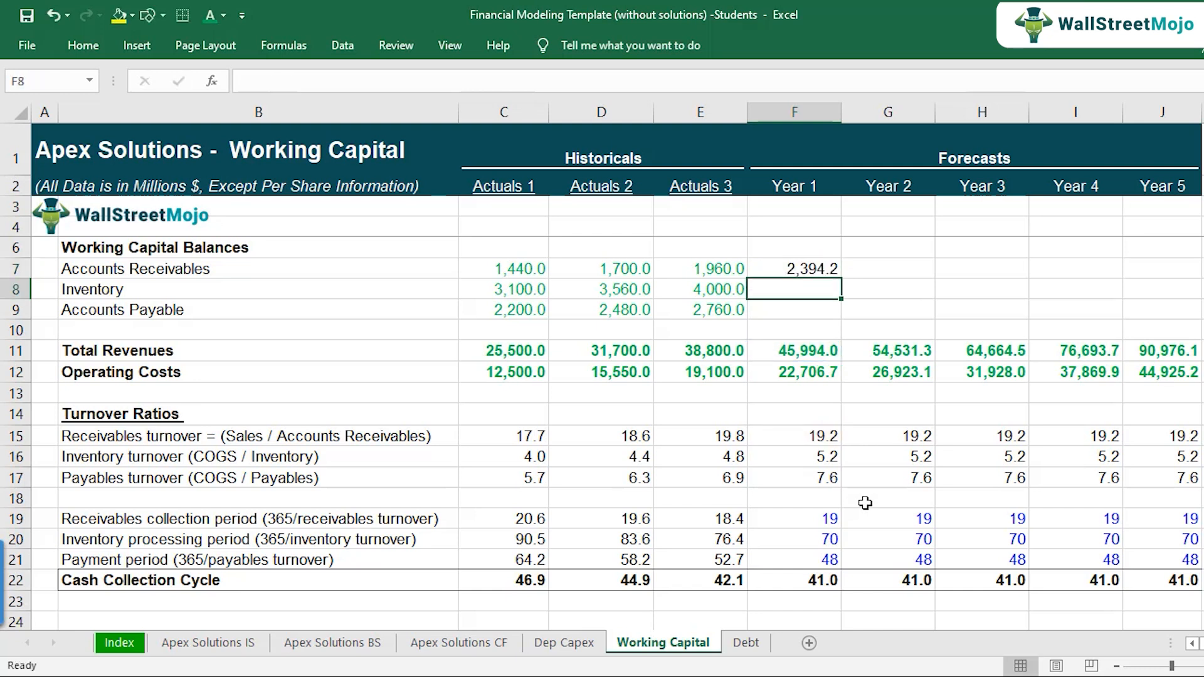
Step: Calculate the Year 1 inventory balance in F8 with the formula =F12/F16
{"action": "type", "text": "="}
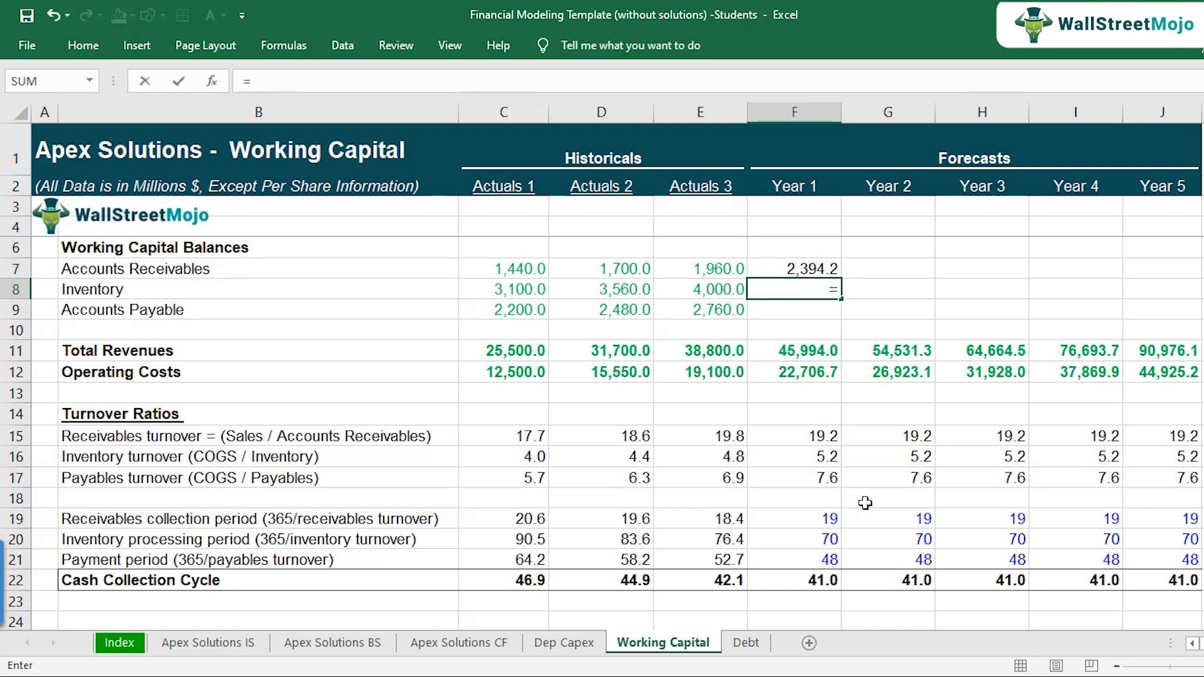
{"action": "left_click", "coordinate": [814, 376]}
{"action": "type", "text": "/"}
{"action": "left_click", "coordinate": [836, 456]}
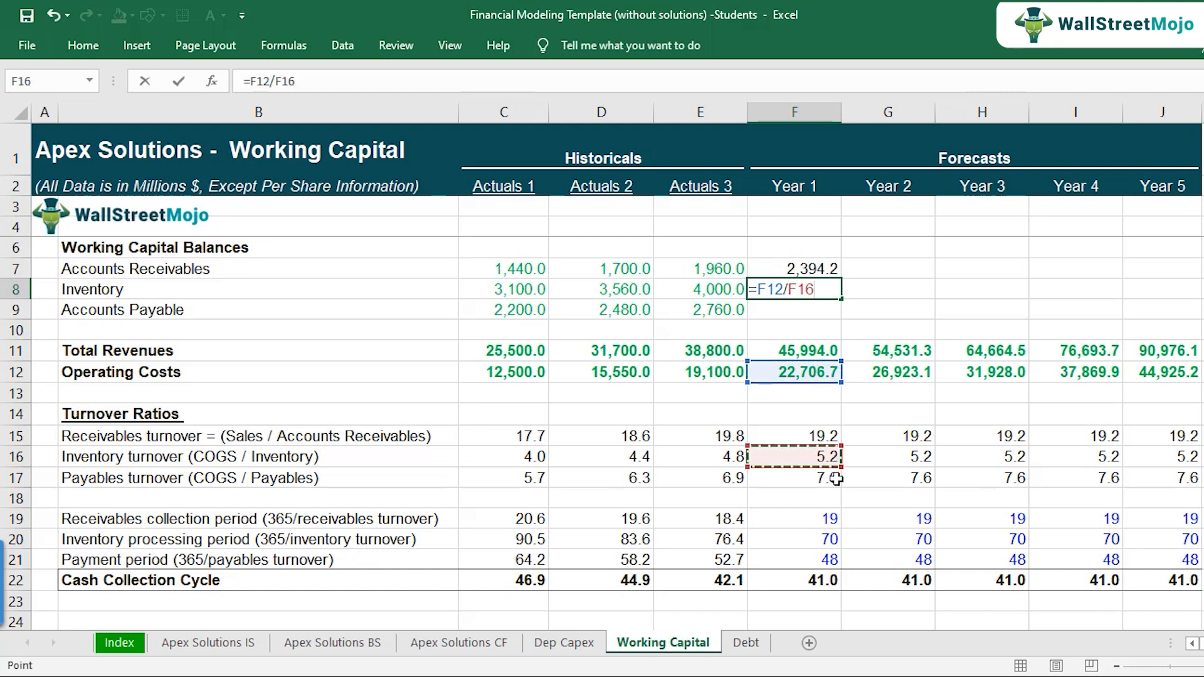
{"action": "key", "text": "Return"}
{"action": "key", "text": "Up"}
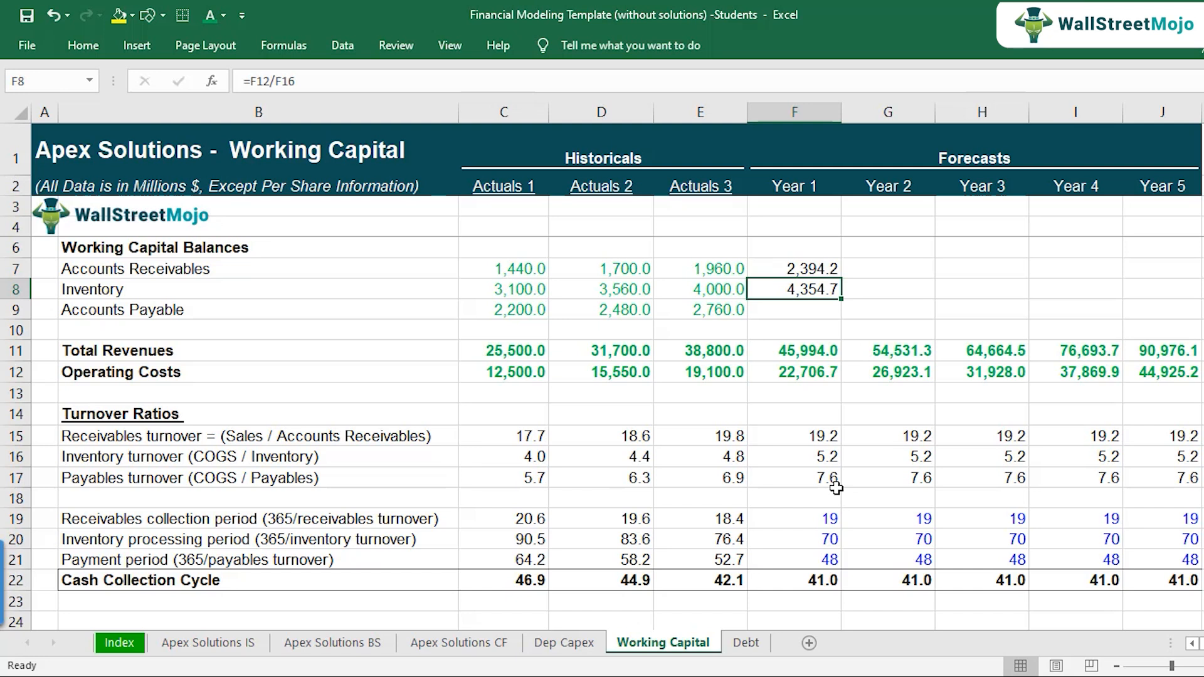
Step: Calculate the Year 1 accounts payable in F9 with the formula =F12/F17
{"action": "key", "text": "Down"}
{"action": "type", "text": "="}
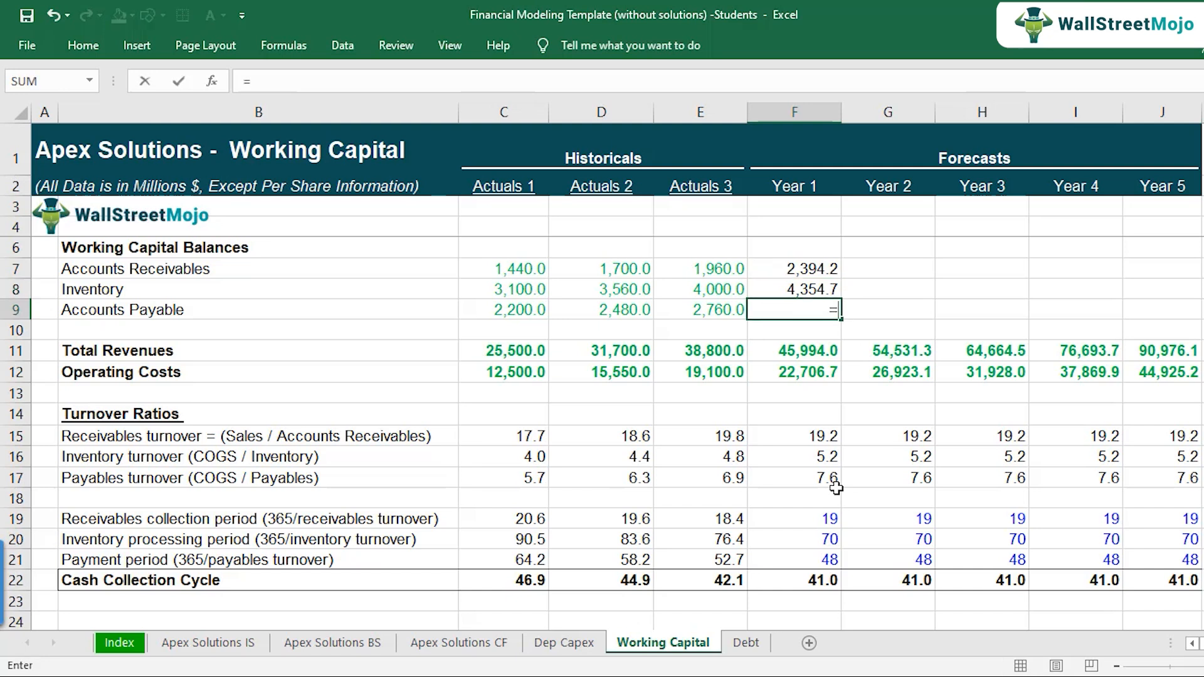
{"action": "left_click", "coordinate": [810, 373]}
{"action": "type", "text": "/"}
{"action": "left_click", "coordinate": [825, 480]}
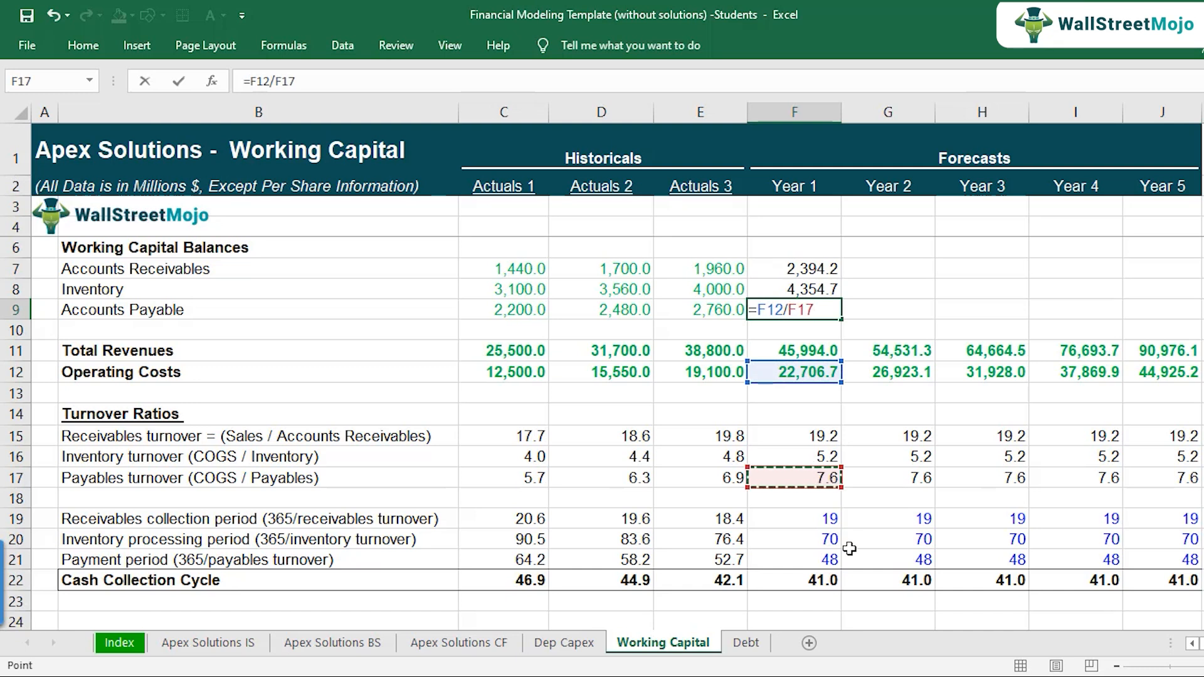
{"action": "key", "text": "Return"}
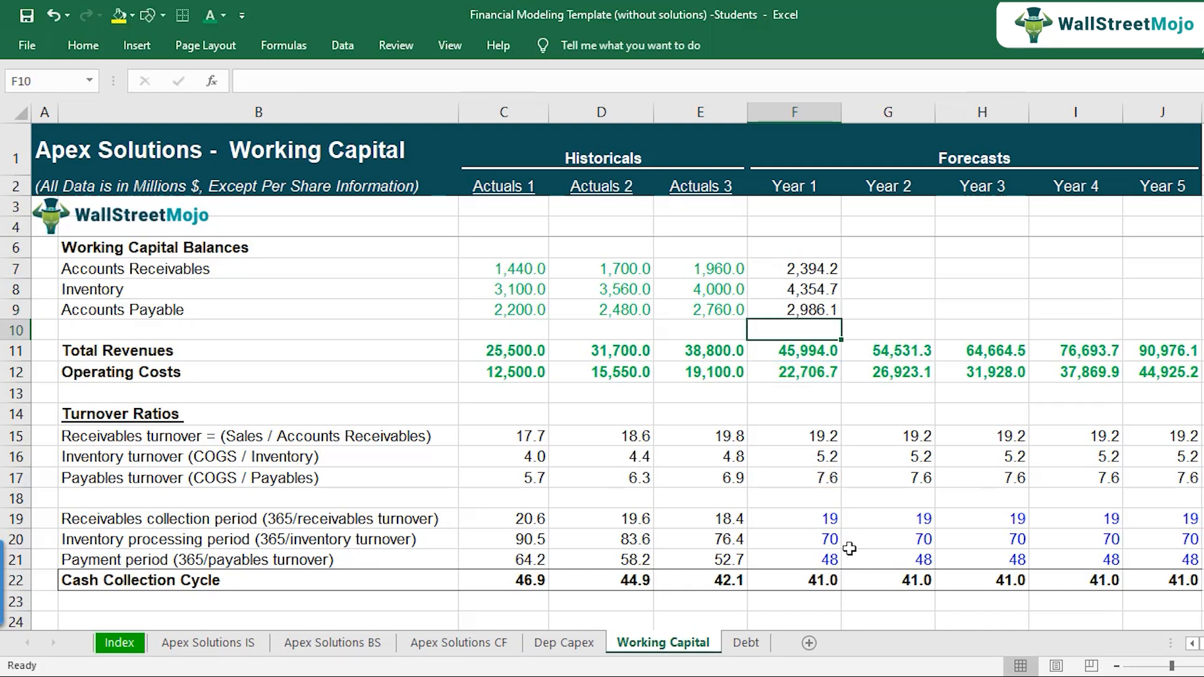
Step: Check the references of the Year 1 receivables, inventory and payables formulas in F7:F9
{"action": "key", "text": "Up"}
{"action": "key", "text": "Up"}
{"action": "key", "text": "Up"}
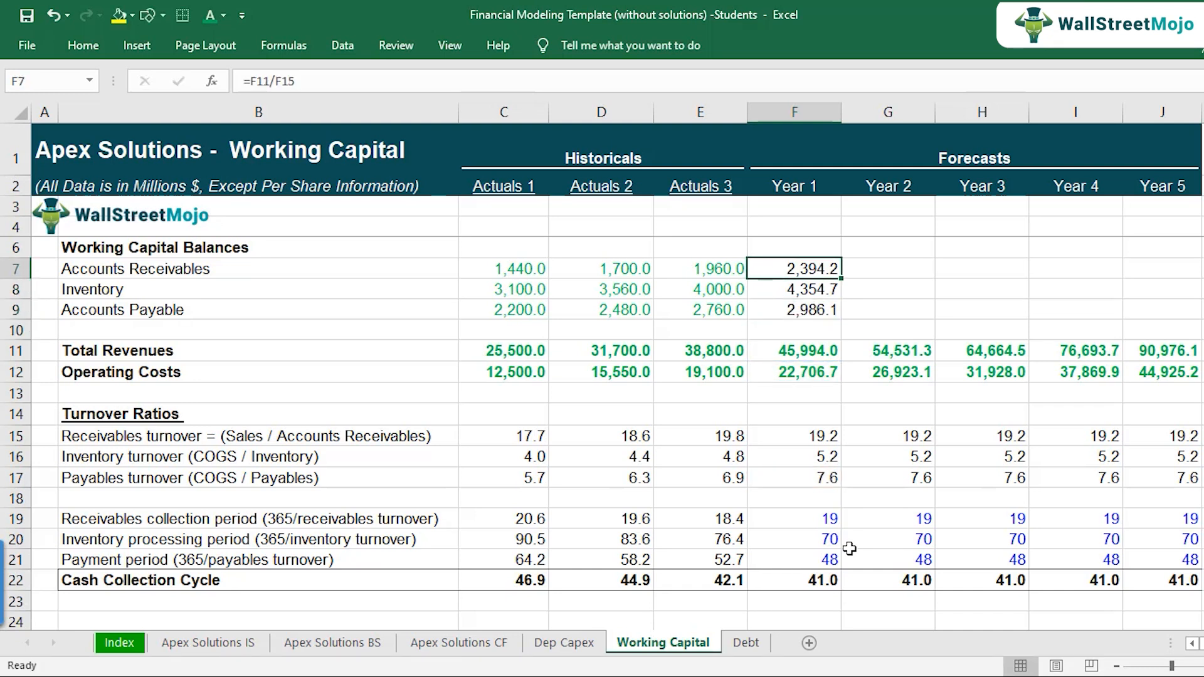
{"action": "key", "text": "F2"}
{"action": "key", "text": "Return"}
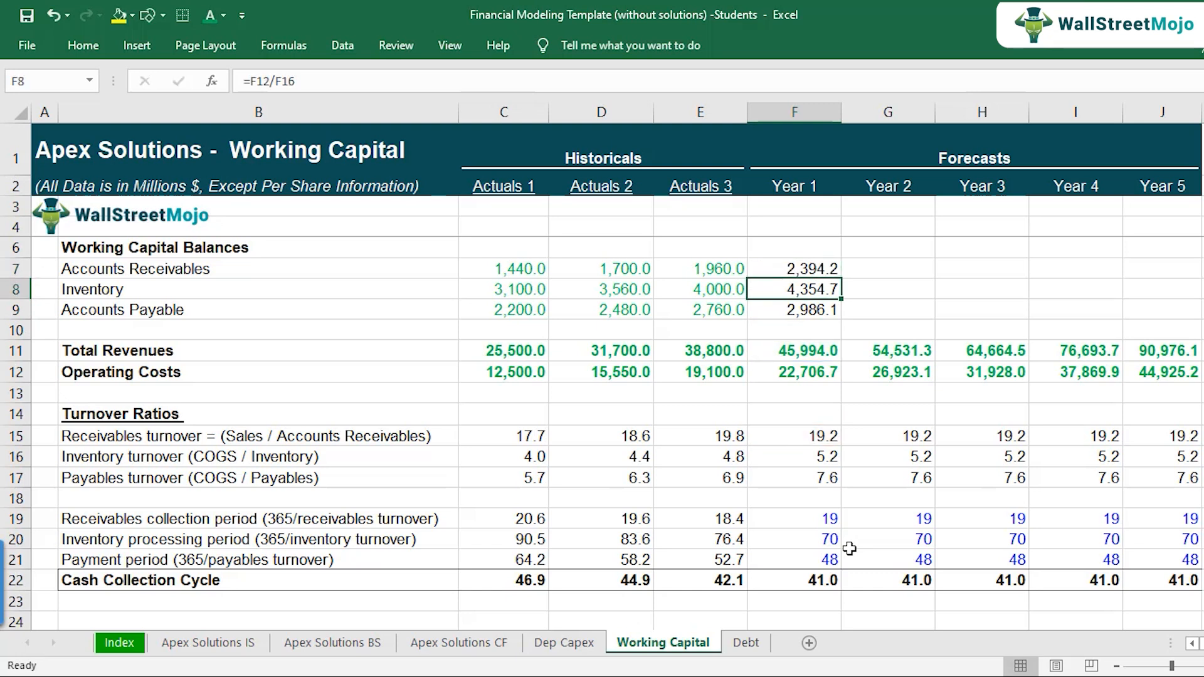
{"action": "key", "text": "F2"}
{"action": "key", "text": "Return"}
{"action": "key", "text": "F2"}
{"action": "key", "text": "Escape"}
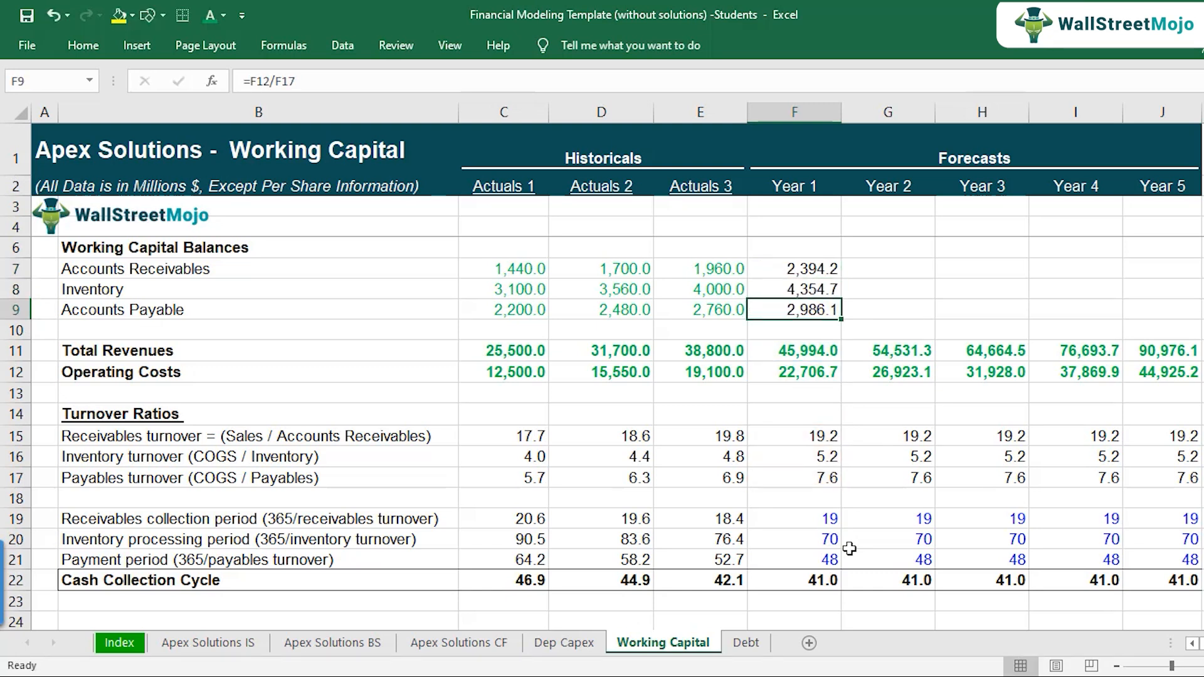
Step: Copy the three Year 1 balance formulas in F7:F9 across through Year 5
{"action": "key", "text": "Up"}
{"action": "key", "text": "Up"}
{"action": "key", "text": "shift+Down"}
{"action": "key", "text": "shift+Down"}
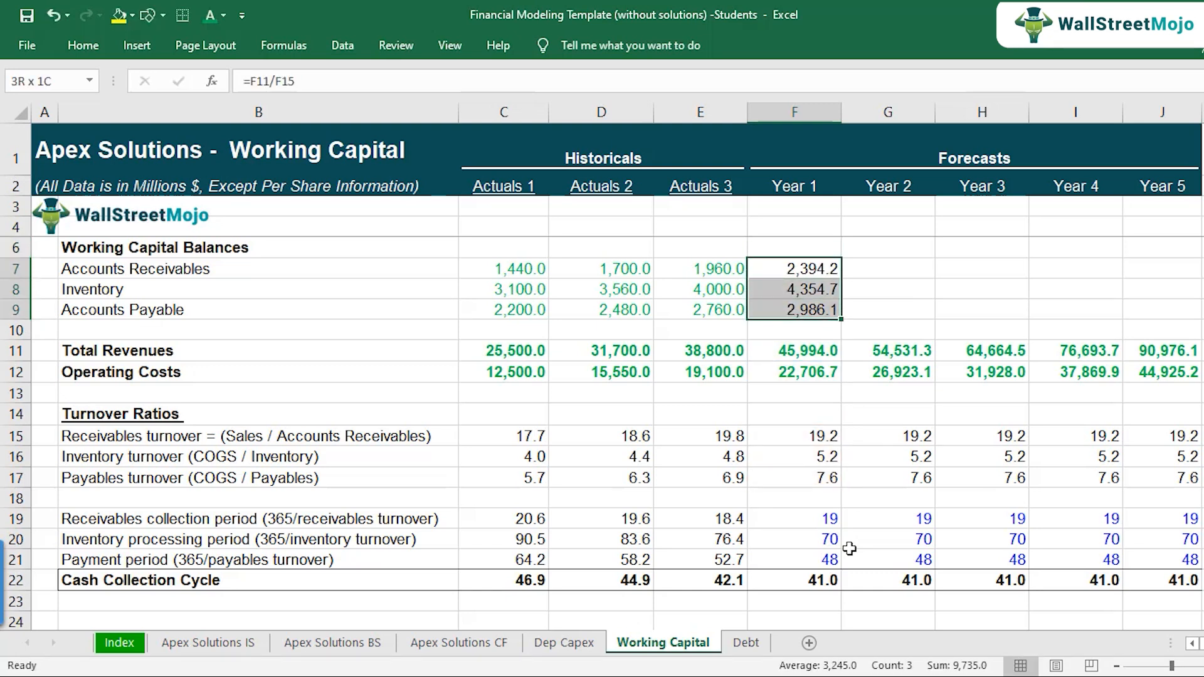
{"action": "key", "text": "ctrl+c"}
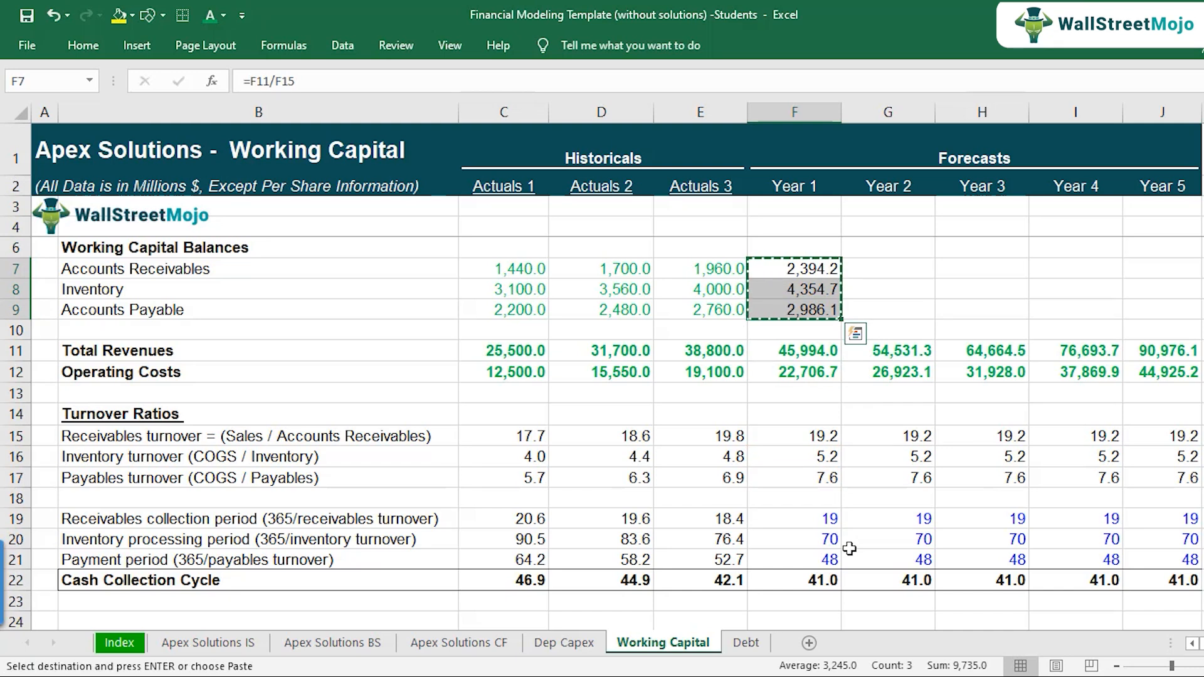
{"action": "key", "text": "shift+Right"}
{"action": "key", "text": "shift+Right"}
{"action": "key", "text": "shift+Right"}
{"action": "key", "text": "shift+Right"}
{"action": "key", "text": "ctrl+v"}
Step: Check the references of the copied accounts receivables formulas across the forecast years in row 7
{"action": "key", "text": "Down"}
{"action": "key", "text": "Up"}
{"action": "key", "text": "Right"}
{"action": "key", "text": "Right"}
{"action": "key", "text": "F2"}
{"action": "key", "text": "Escape"}
{"action": "key", "text": "Right"}
{"action": "key", "text": "F2"}
{"action": "key", "text": "Escape"}
{"action": "key", "text": "Right"}
{"action": "key", "text": "F2"}
{"action": "key", "text": "Escape"}
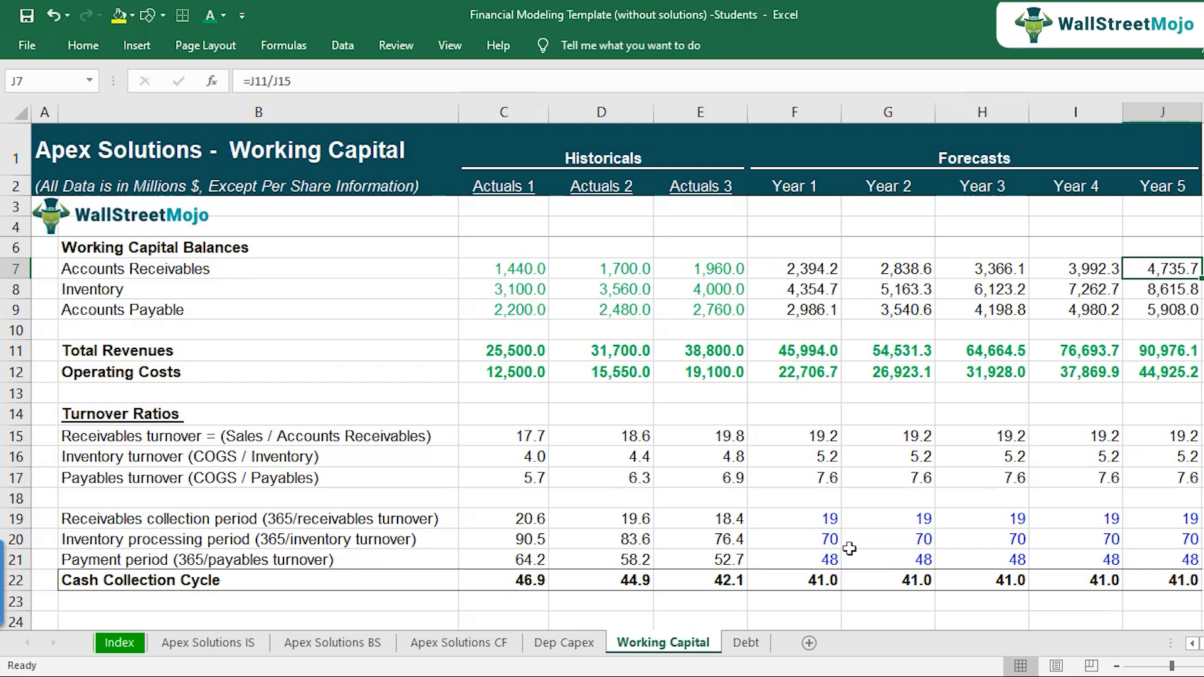
{"action": "key", "text": "Left"}
{"action": "key", "text": "Left"}
{"action": "key", "text": "Left"}
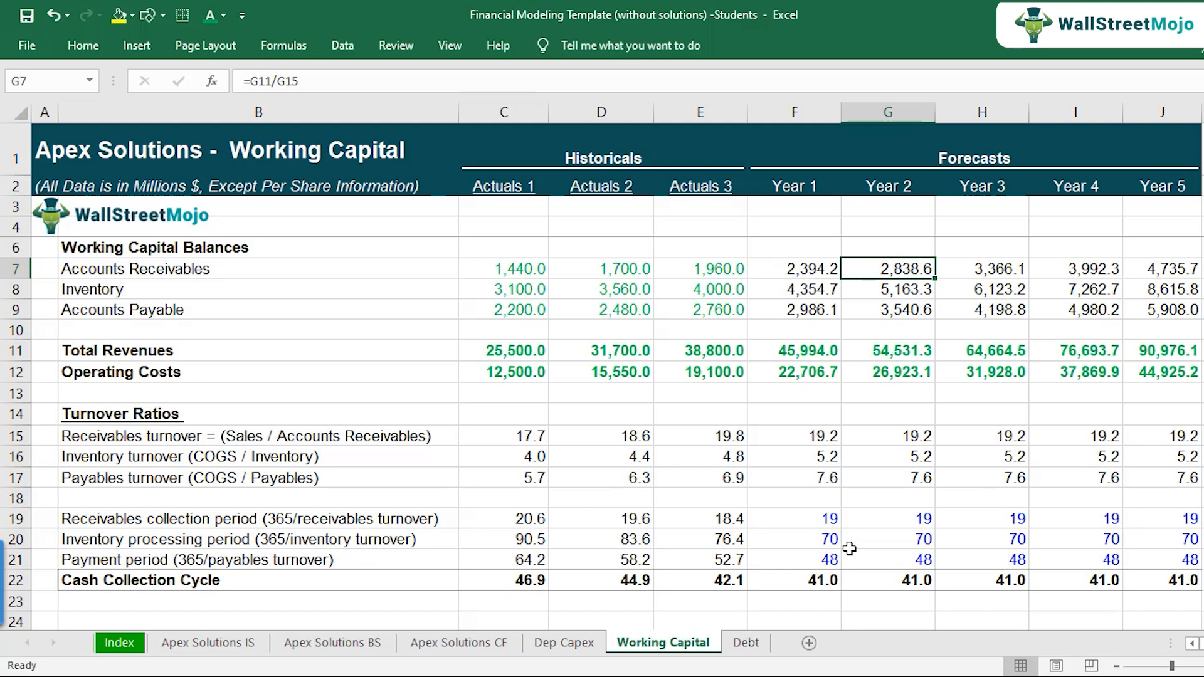
Step: Enter the label "Links" in B24, below the Cash Collection Cycle row
{"action": "scroll", "coordinate": [295, 592], "scroll_direction": "down", "scroll_amount": 1}
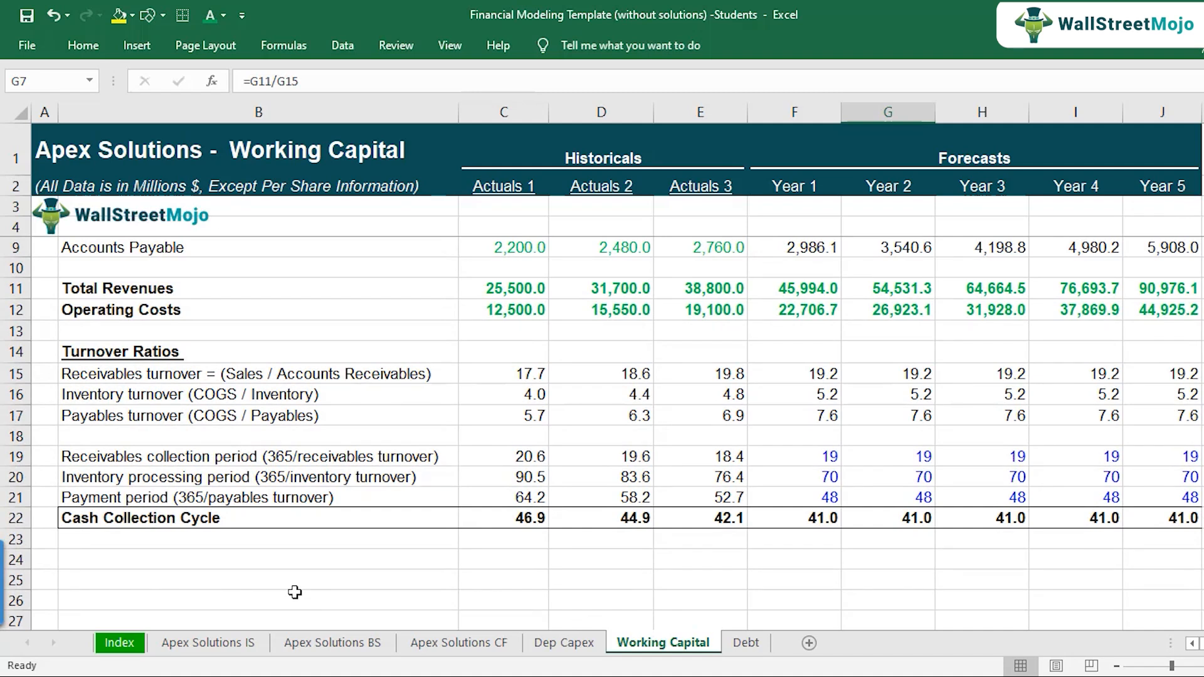
{"action": "left_click", "coordinate": [165, 564]}
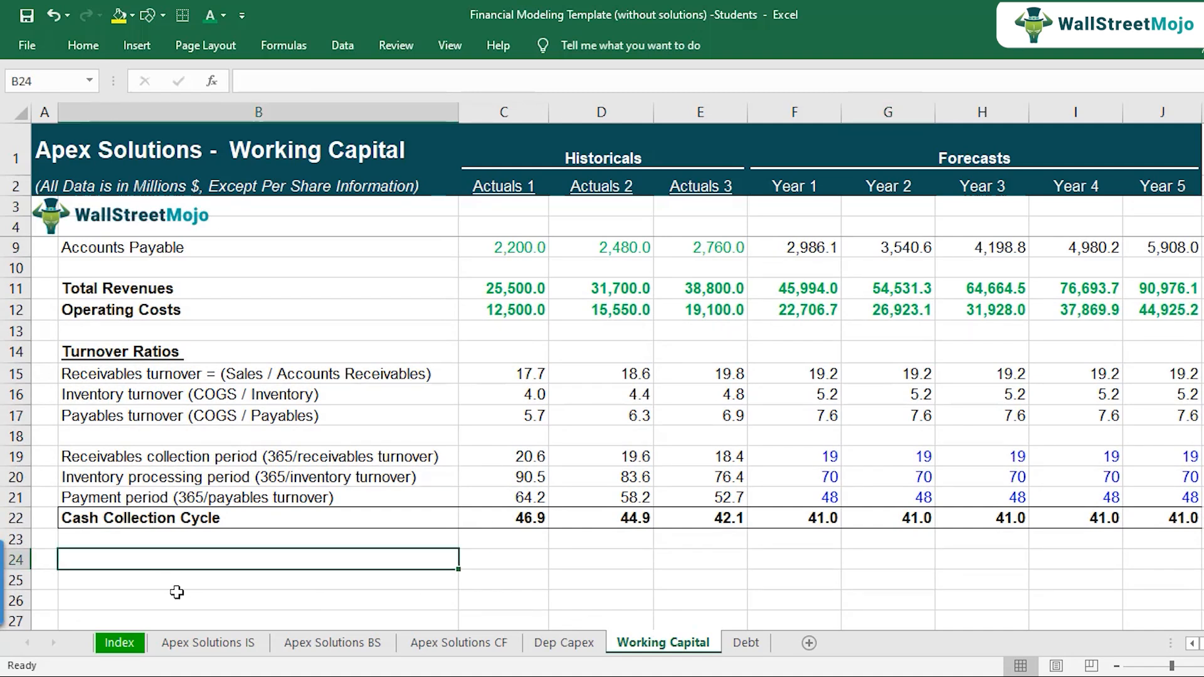
{"action": "type", "text": "Links"}
{"action": "key", "text": "Return"}
{"action": "key", "text": "Up"}
Step: Review the "Linking to the Core Financial Statements" section on the Dep Capex sheet, and return to the Working Capital sheet
{"action": "left_click", "coordinate": [560, 643]}
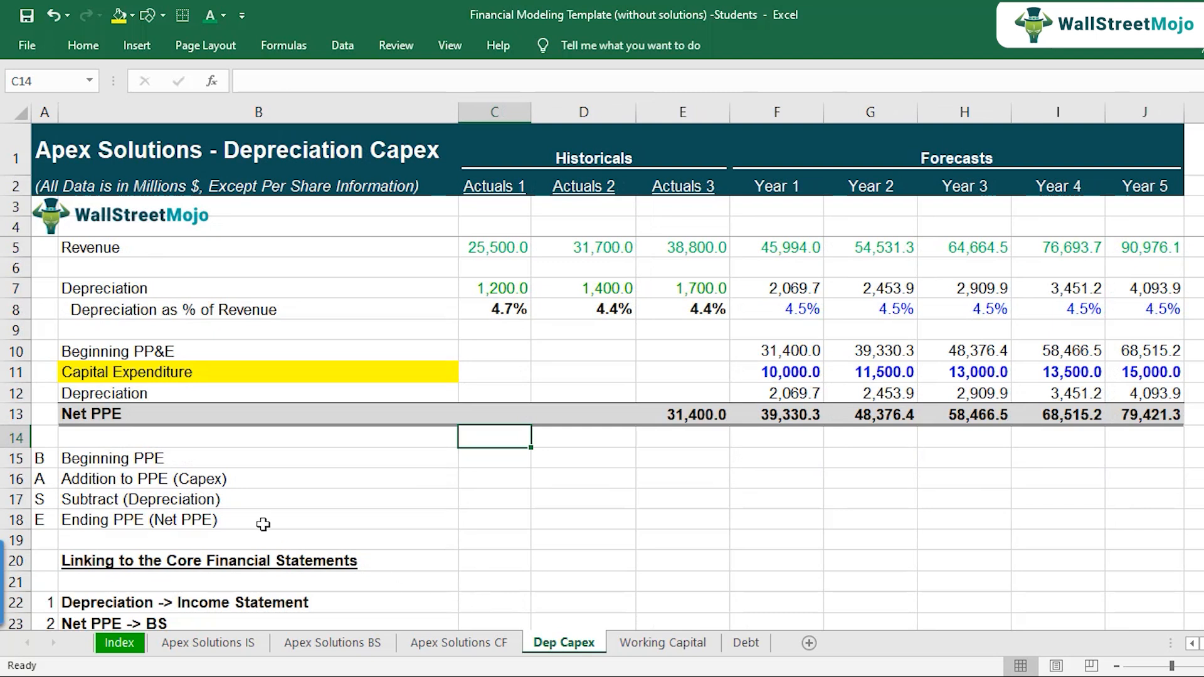
{"action": "scroll", "coordinate": [262, 524], "scroll_direction": "down", "scroll_amount": 2}
{"action": "left_click", "coordinate": [112, 438]}
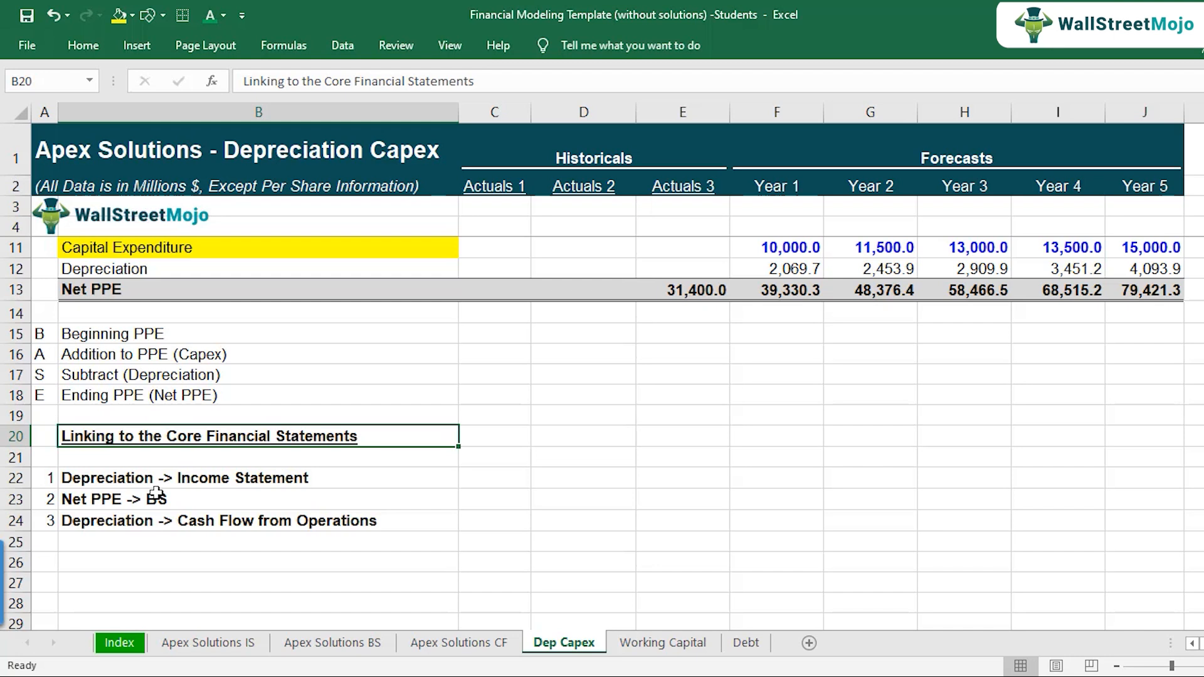
{"action": "left_click", "coordinate": [652, 646]}
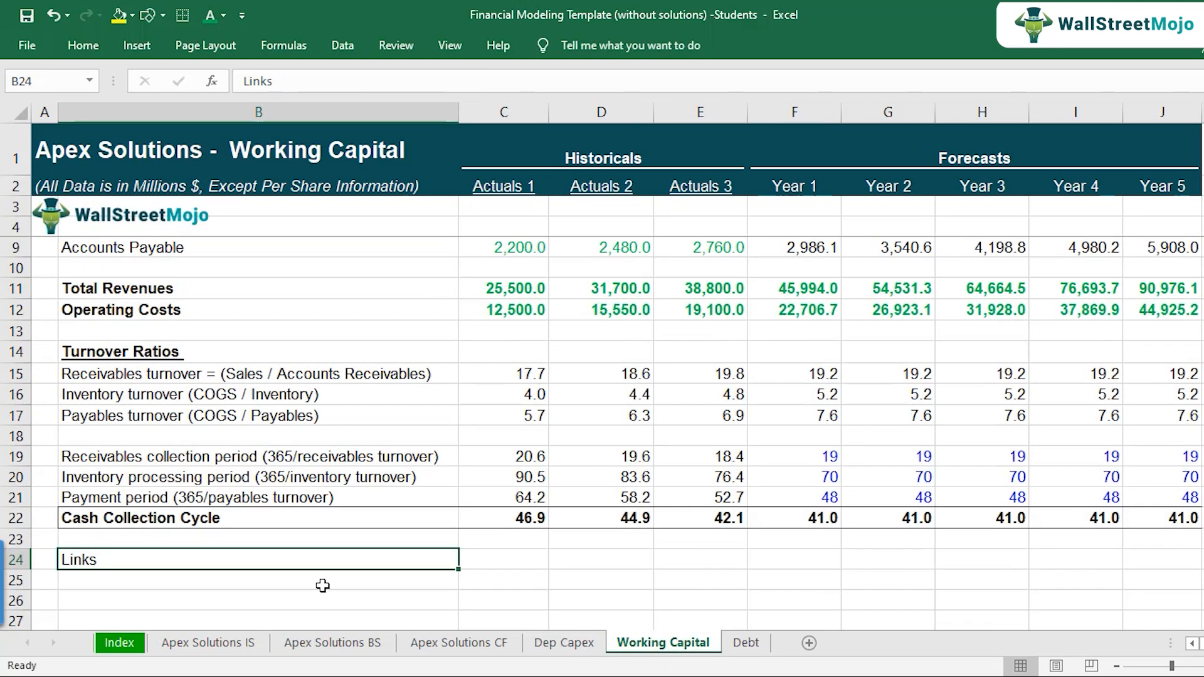
Step: Review the Accounts Receivables, Inventory and Accounts Payable rows, and examine the Income Statement sheet for lines they could link to
{"action": "scroll", "coordinate": [332, 521], "scroll_direction": "up", "scroll_amount": 2}
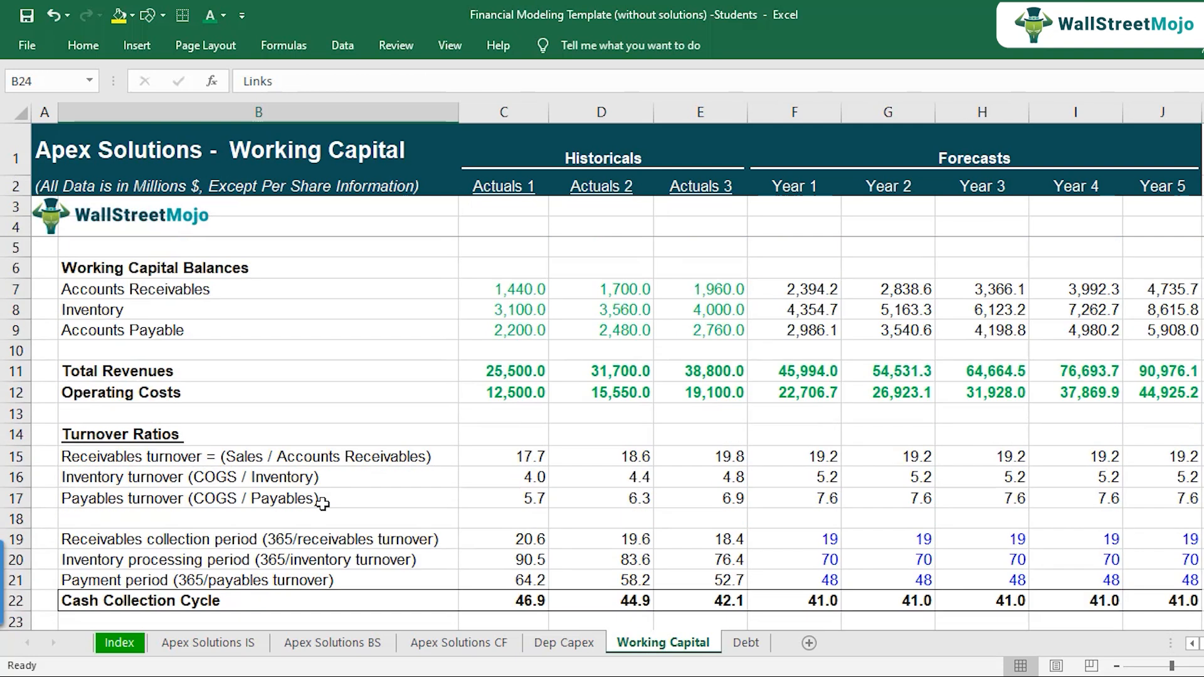
{"action": "left_click", "coordinate": [172, 294]}
{"action": "left_click", "coordinate": [162, 310]}
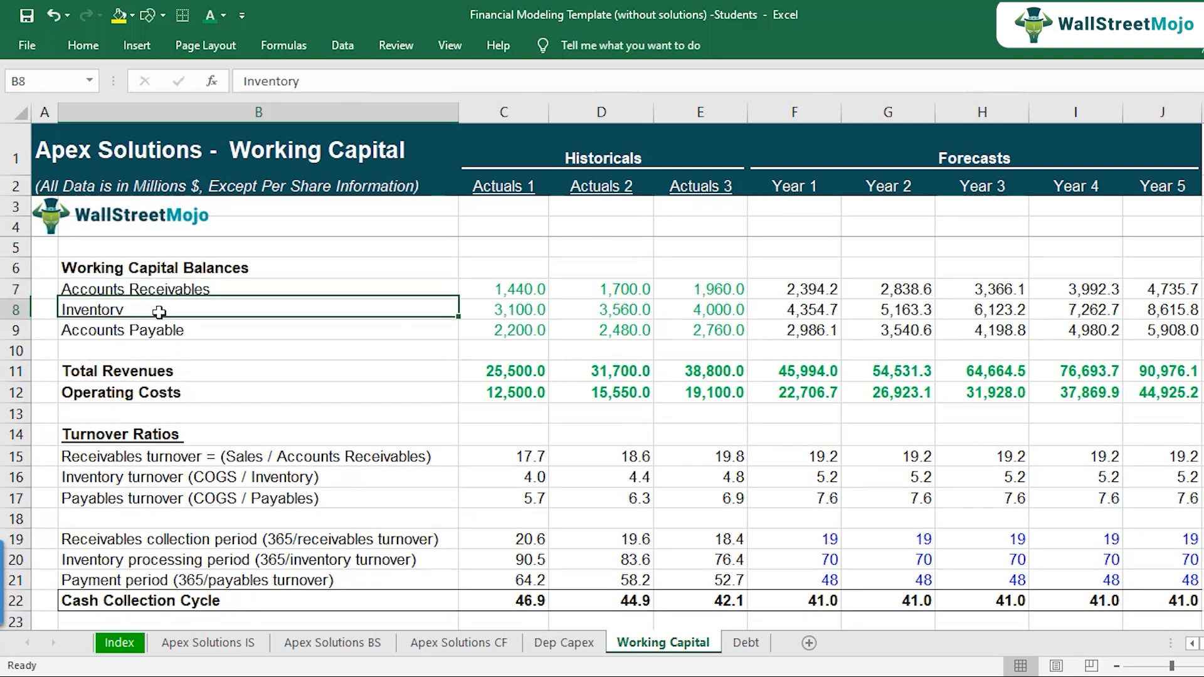
{"action": "left_click", "coordinate": [157, 331]}
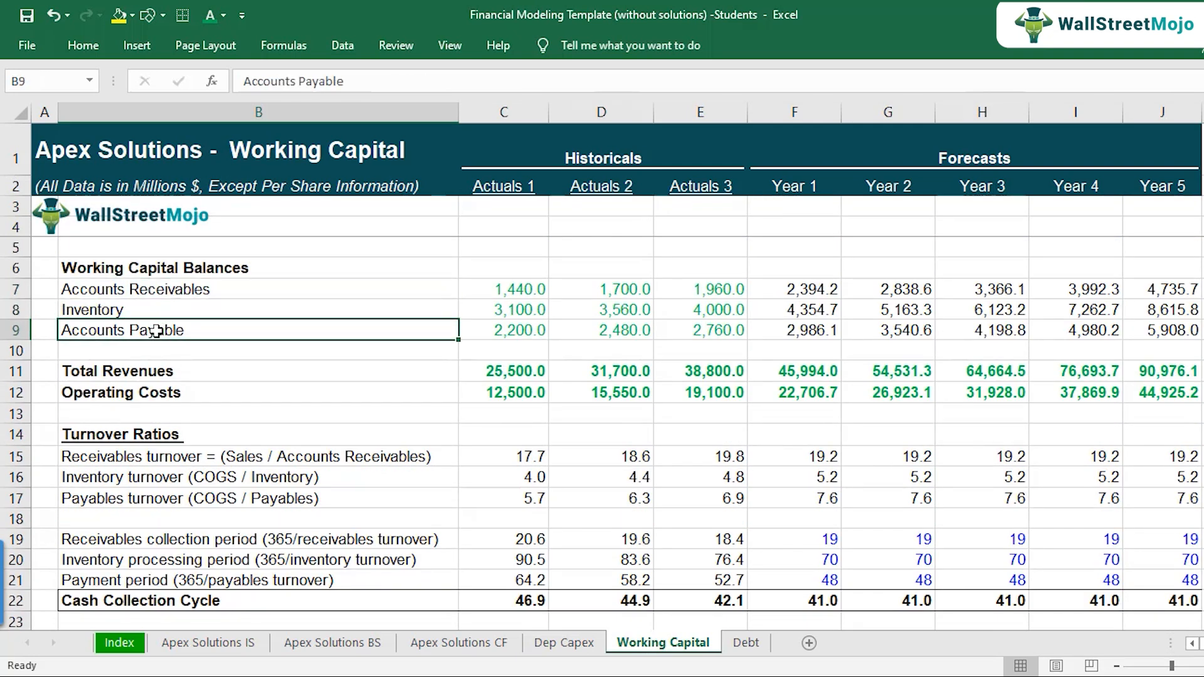
{"action": "left_click", "coordinate": [216, 293]}
{"action": "left_click_drag", "start_coordinate": [216, 292], "coordinate": [217, 325]}
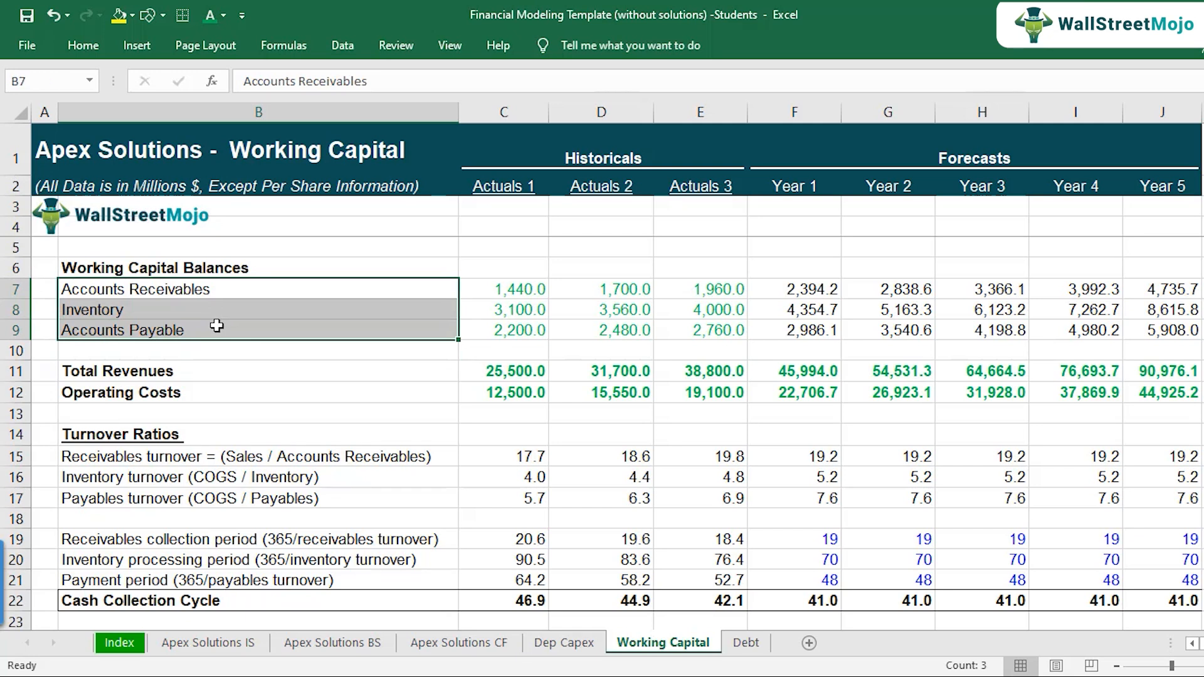
{"action": "left_click", "coordinate": [244, 643]}
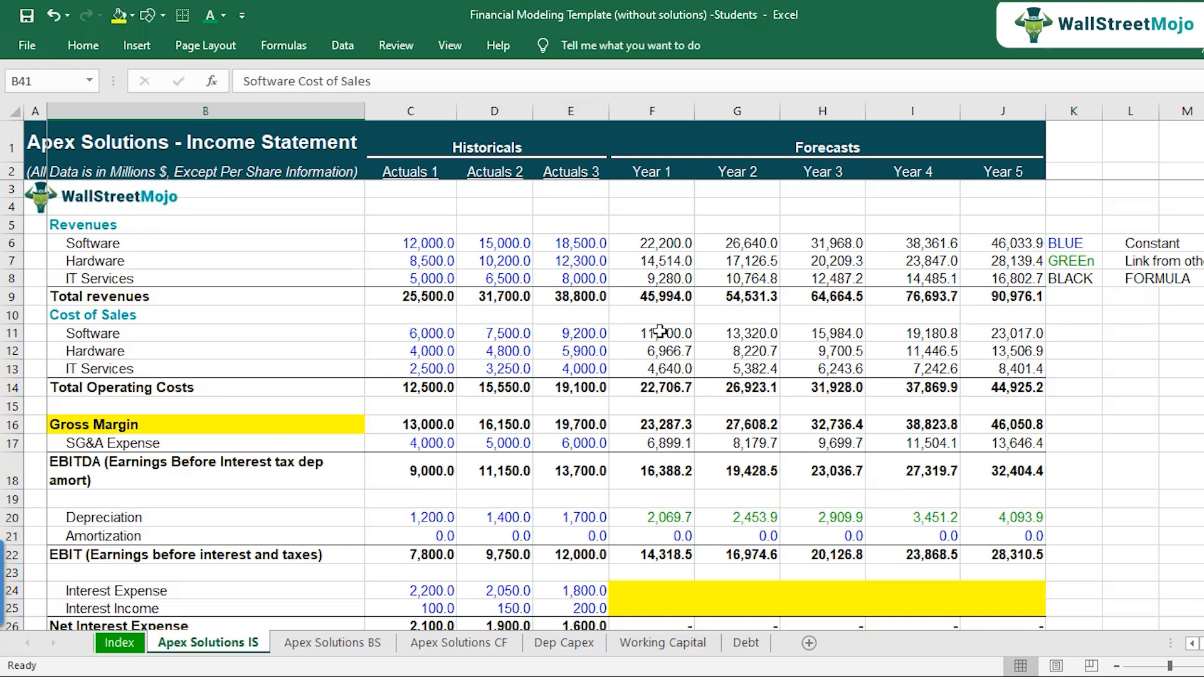
{"action": "scroll", "coordinate": [648, 392], "scroll_direction": "down", "scroll_amount": 4}
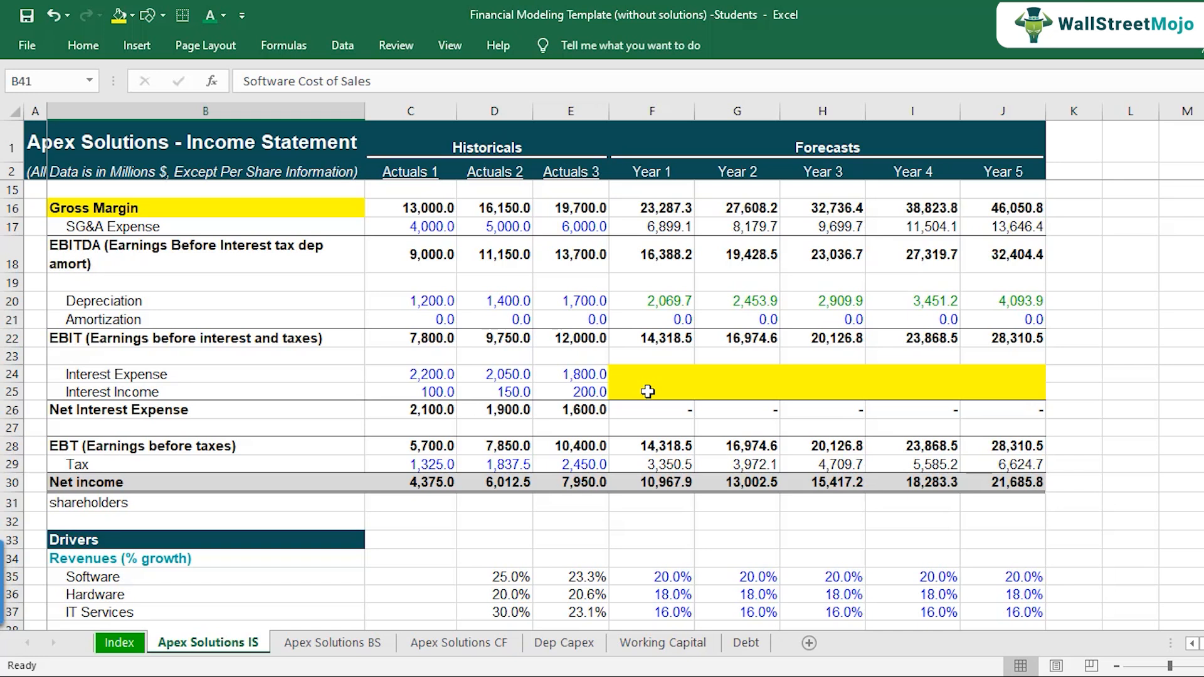
{"action": "scroll", "coordinate": [648, 391], "scroll_direction": "up", "scroll_amount": 3}
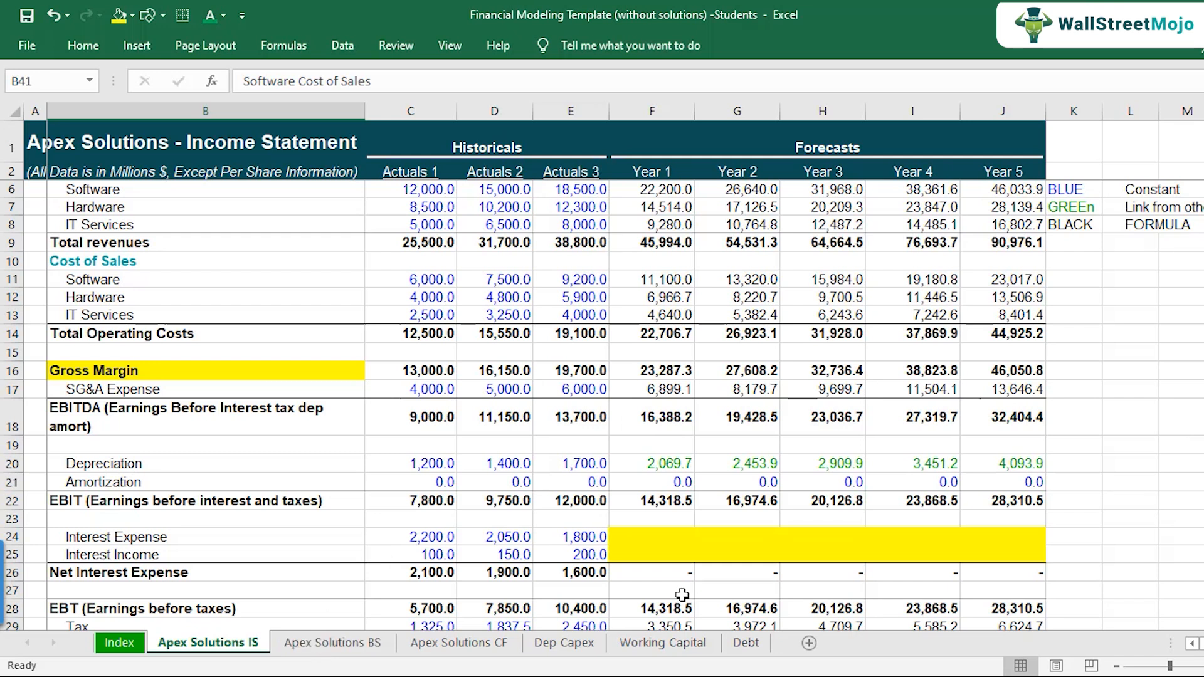
{"action": "left_click", "coordinate": [656, 643]}
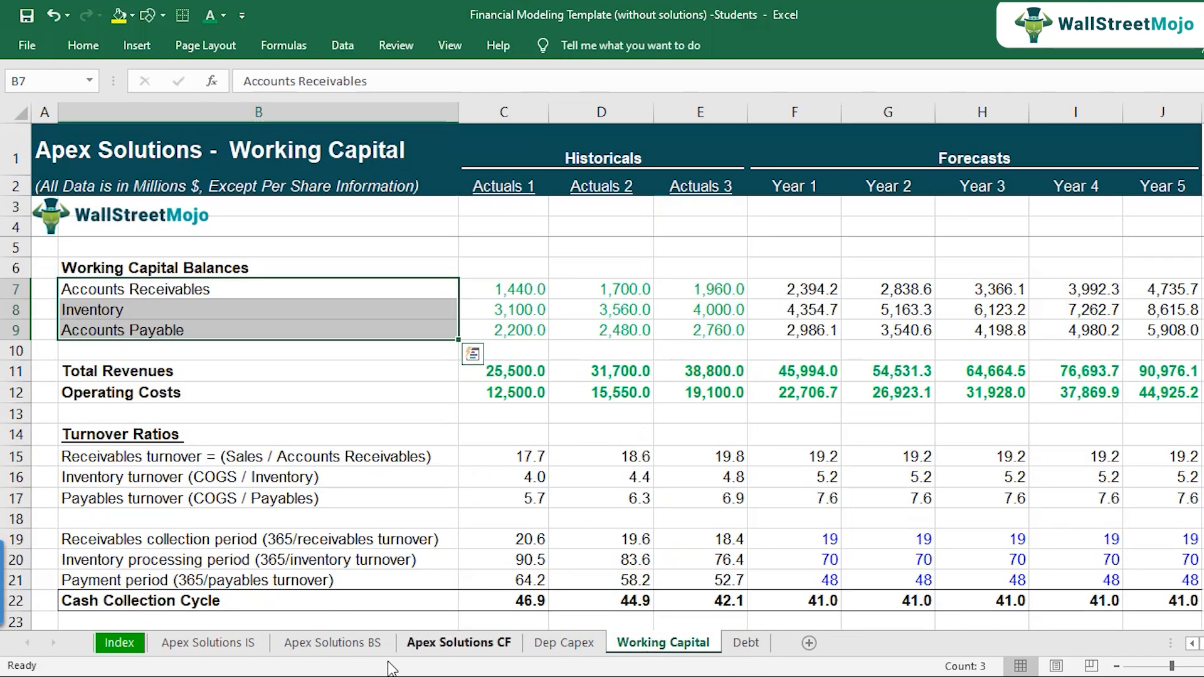
Step: Locate the receivables, inventory and accounts payable lines on the Apex Solutions BS sheet
{"action": "left_click", "coordinate": [321, 644]}
{"action": "scroll", "coordinate": [312, 477], "scroll_direction": "up", "scroll_amount": 2}
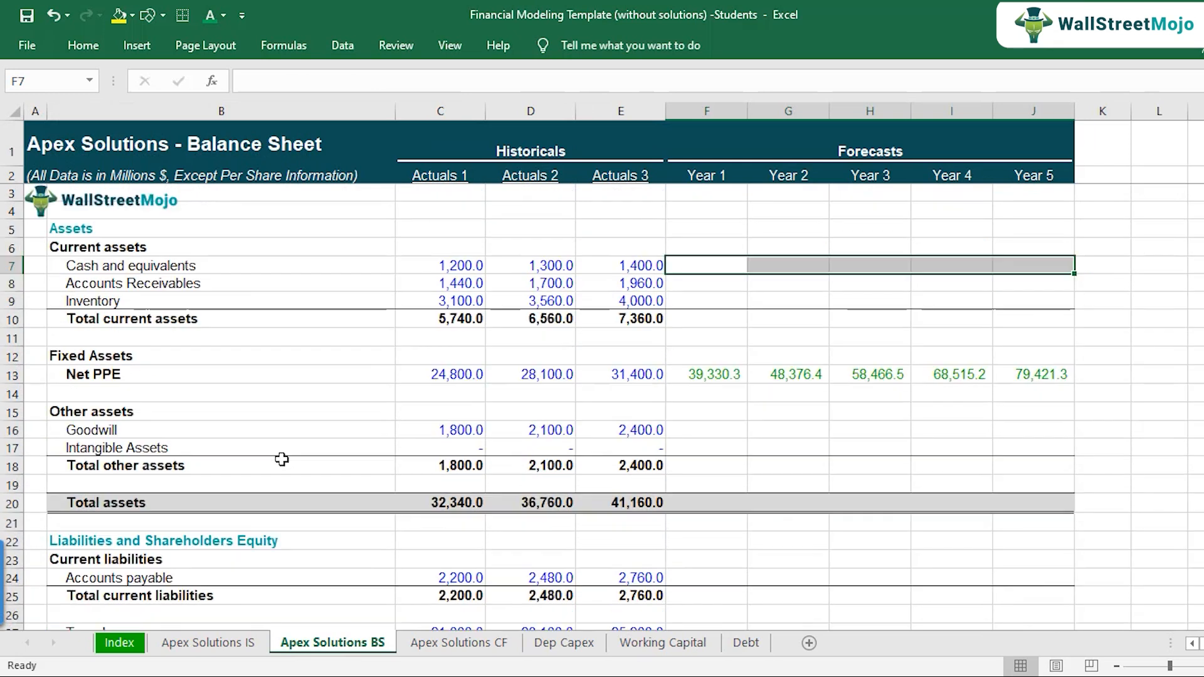
{"action": "left_click", "coordinate": [225, 290]}
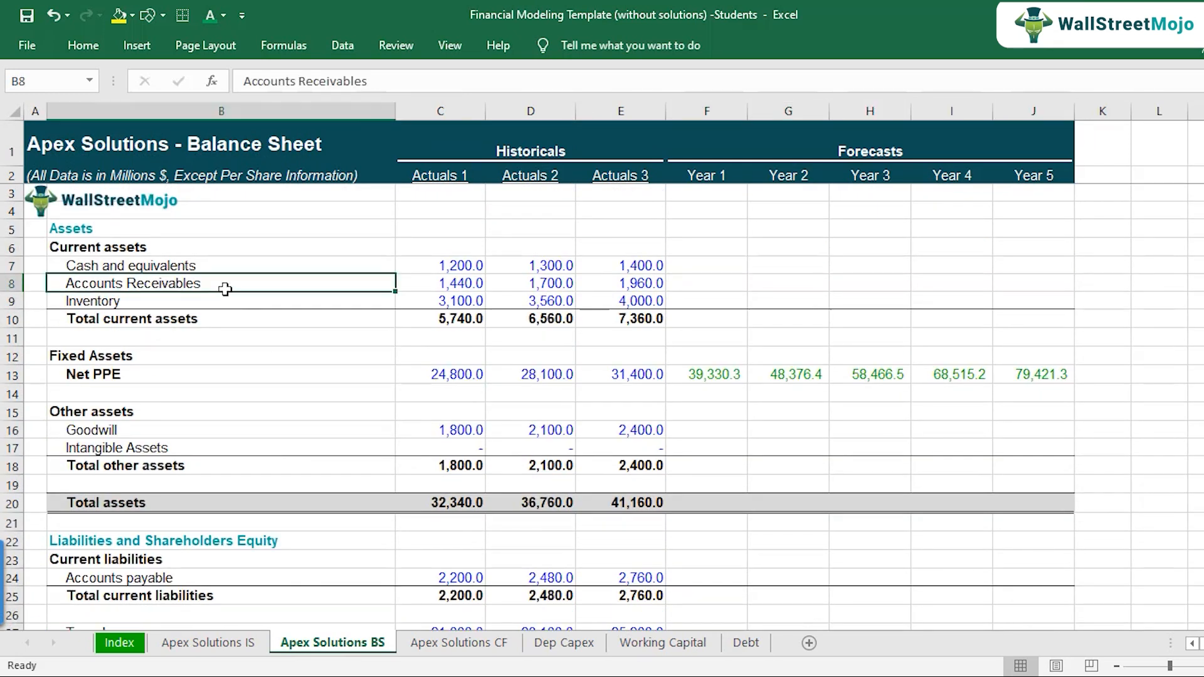
{"action": "left_click", "coordinate": [213, 303]}
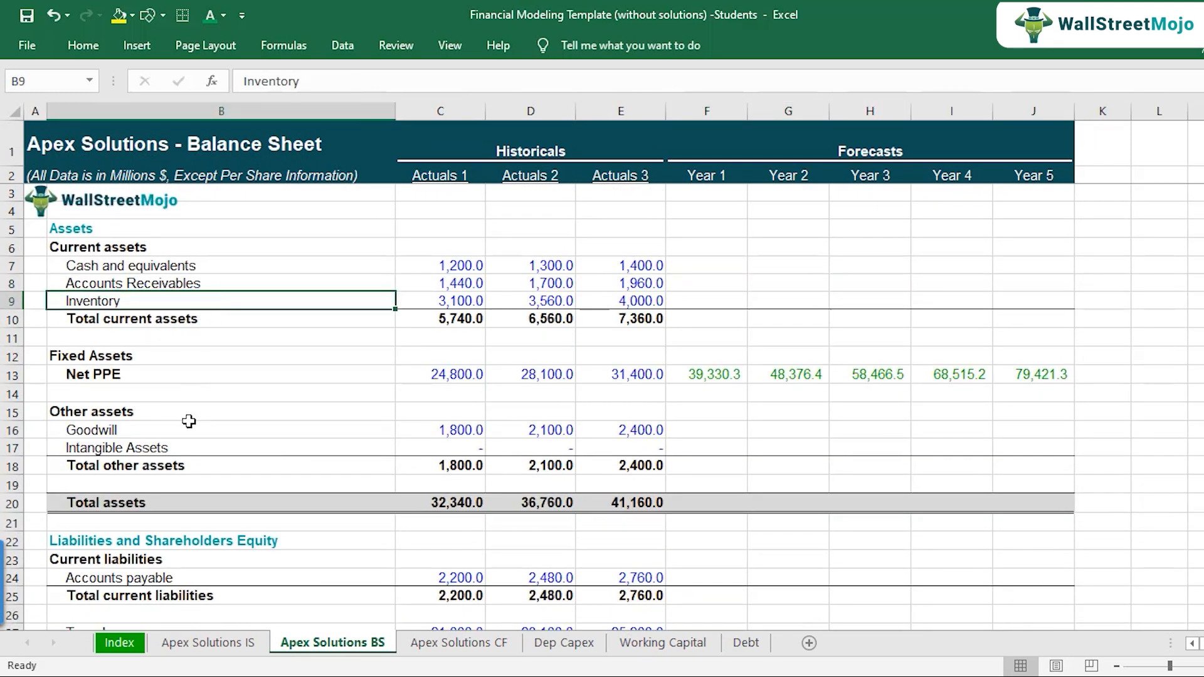
{"action": "scroll", "coordinate": [189, 421], "scroll_direction": "down", "scroll_amount": 1}
{"action": "left_click", "coordinate": [320, 524]}
{"action": "scroll", "coordinate": [282, 374], "scroll_direction": "up", "scroll_amount": 1}
{"action": "left_click", "coordinate": [221, 284]}
Step: Link Year 1 Accounts Receivables in F8 of the balance sheet to the forecast with ='Working Capital'!F7
{"action": "left_click", "coordinate": [688, 281]}
{"action": "mouse_move", "coordinate": [719, 288]}
{"action": "left_mouse_down"}
{"action": "mouse_move", "coordinate": [838, 309]}
{"action": "mouse_move", "coordinate": [1027, 299]}
{"action": "mouse_move", "coordinate": [711, 279]}
{"action": "left_mouse_up"}
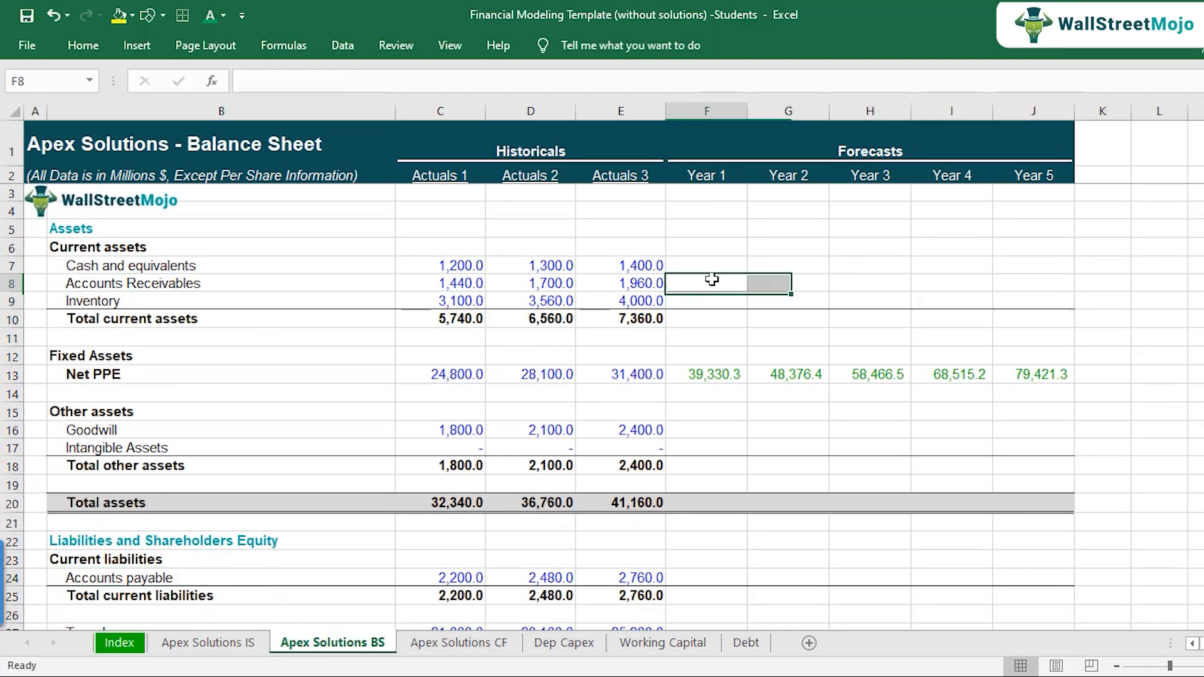
{"action": "type", "text": "="}
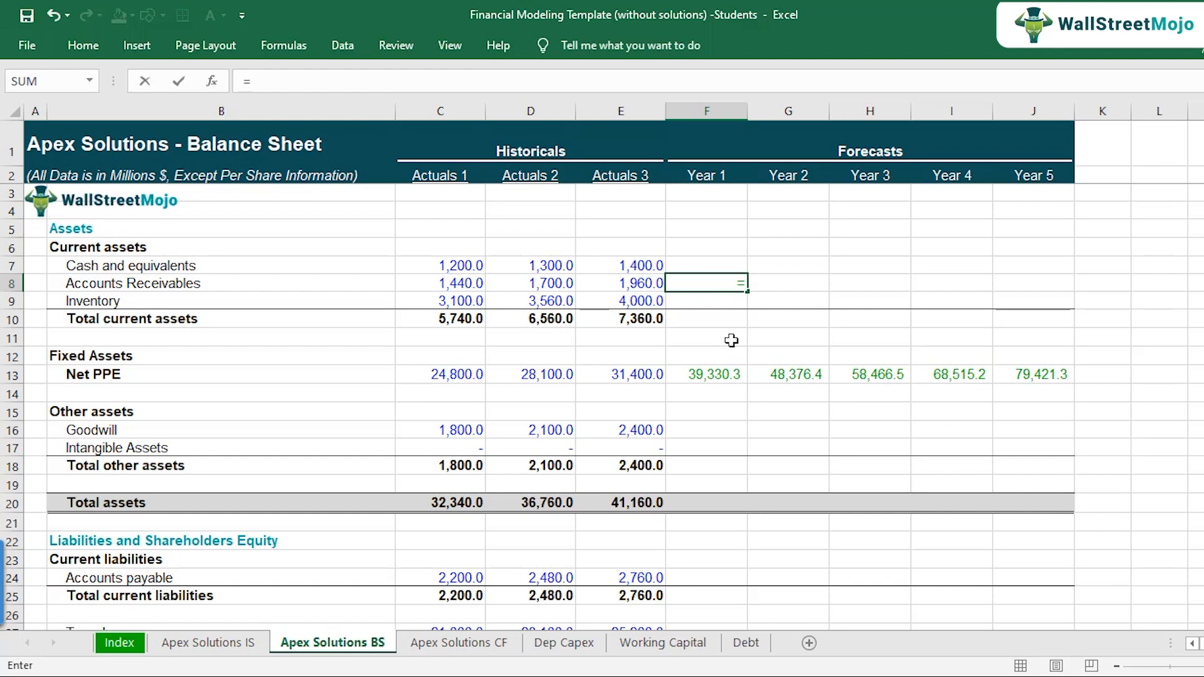
{"action": "left_click", "coordinate": [676, 644]}
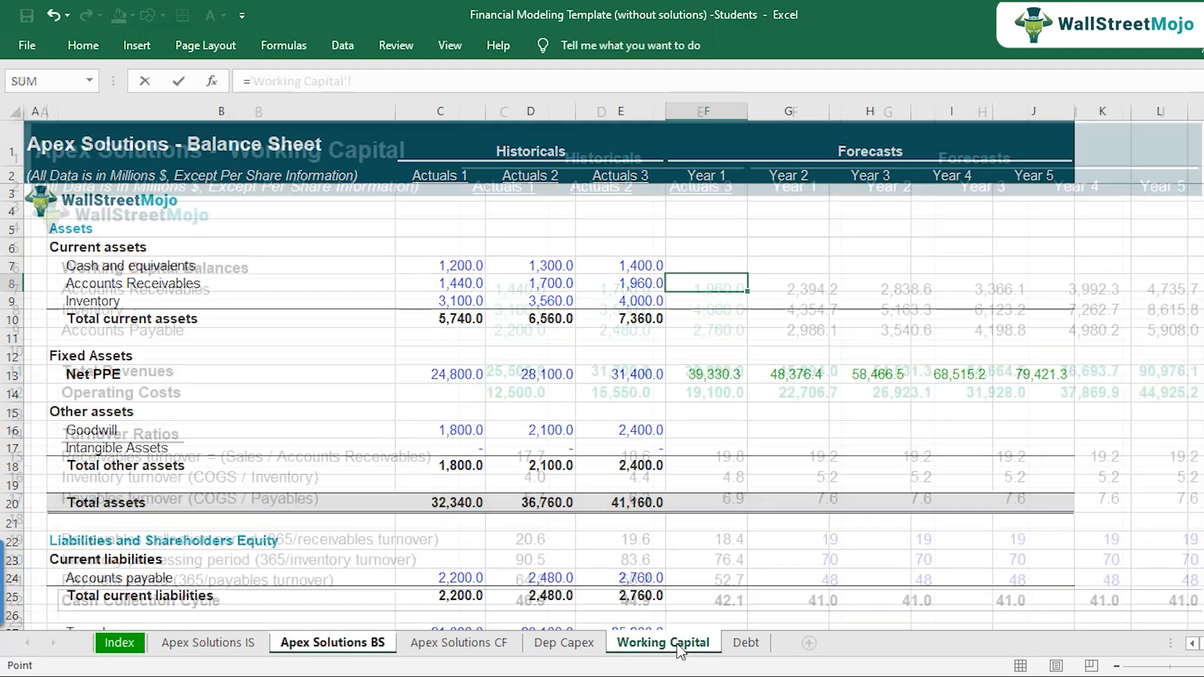
{"action": "left_click", "coordinate": [811, 282]}
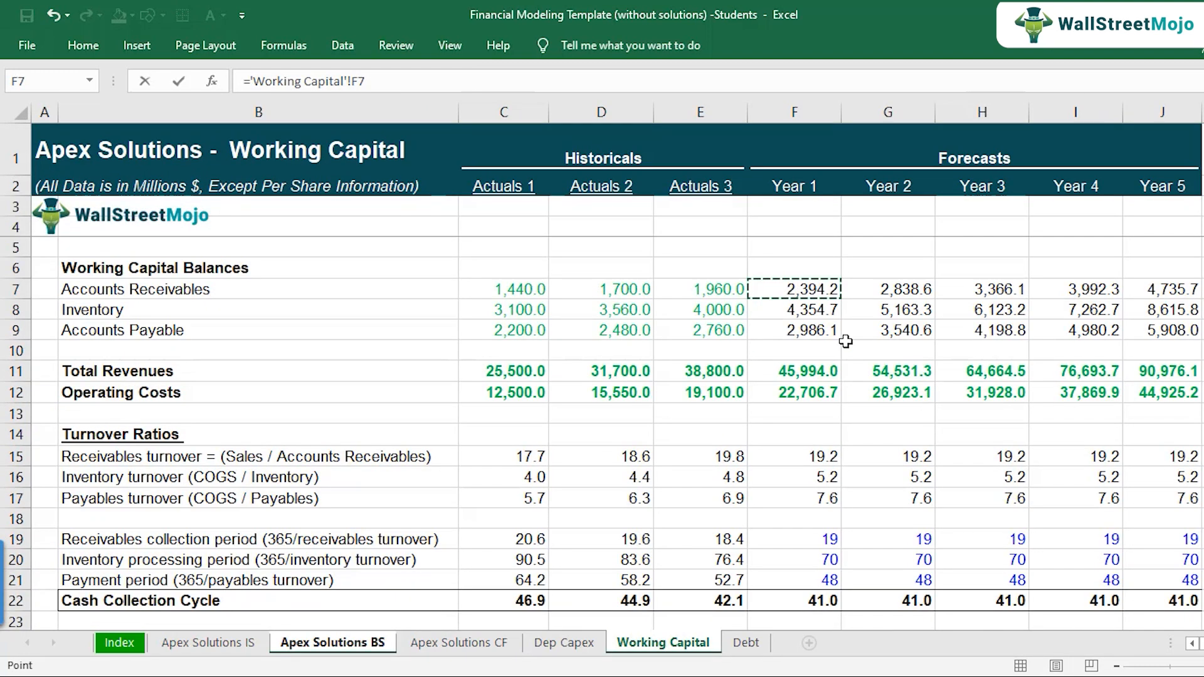
{"action": "key", "text": "Return"}
{"action": "key", "text": "Up"}
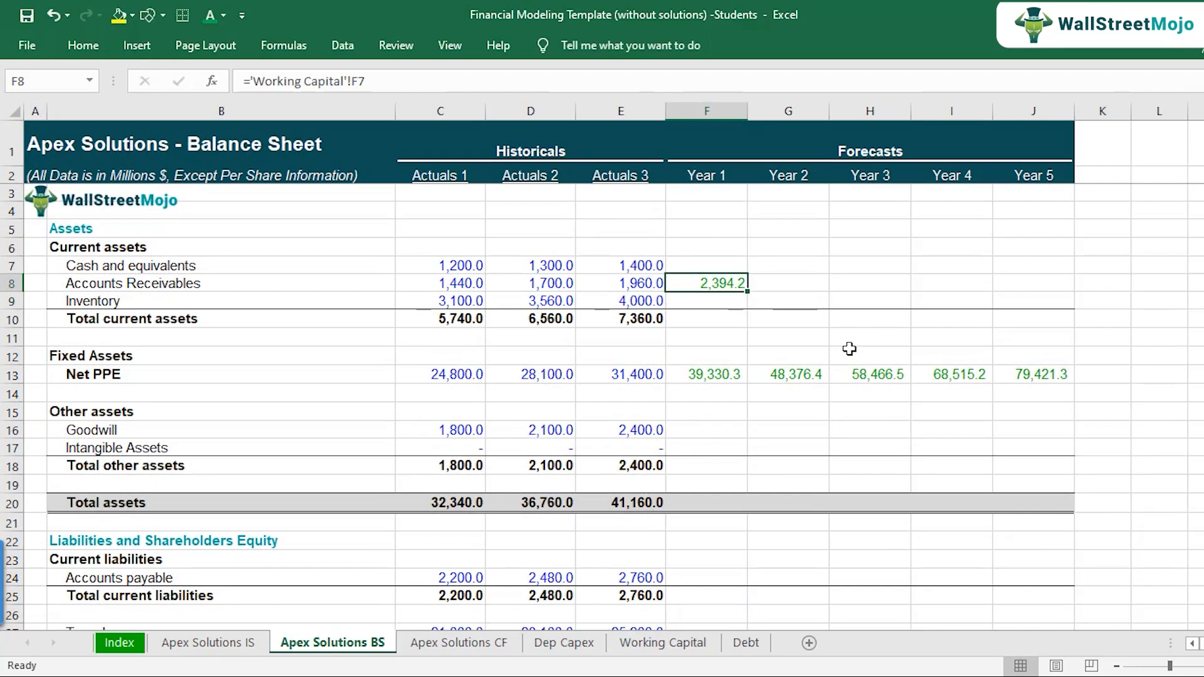
Step: Copy the Accounts Receivables link in F8 across through Year 5
{"action": "key", "text": "ctrl+c"}
{"action": "key", "text": "shift+Right"}
{"action": "key", "text": "shift+Right"}
{"action": "key", "text": "shift+Right"}
{"action": "key", "text": "shift+Right"}
{"action": "key", "text": "ctrl+v"}
{"action": "key", "text": "Down"}
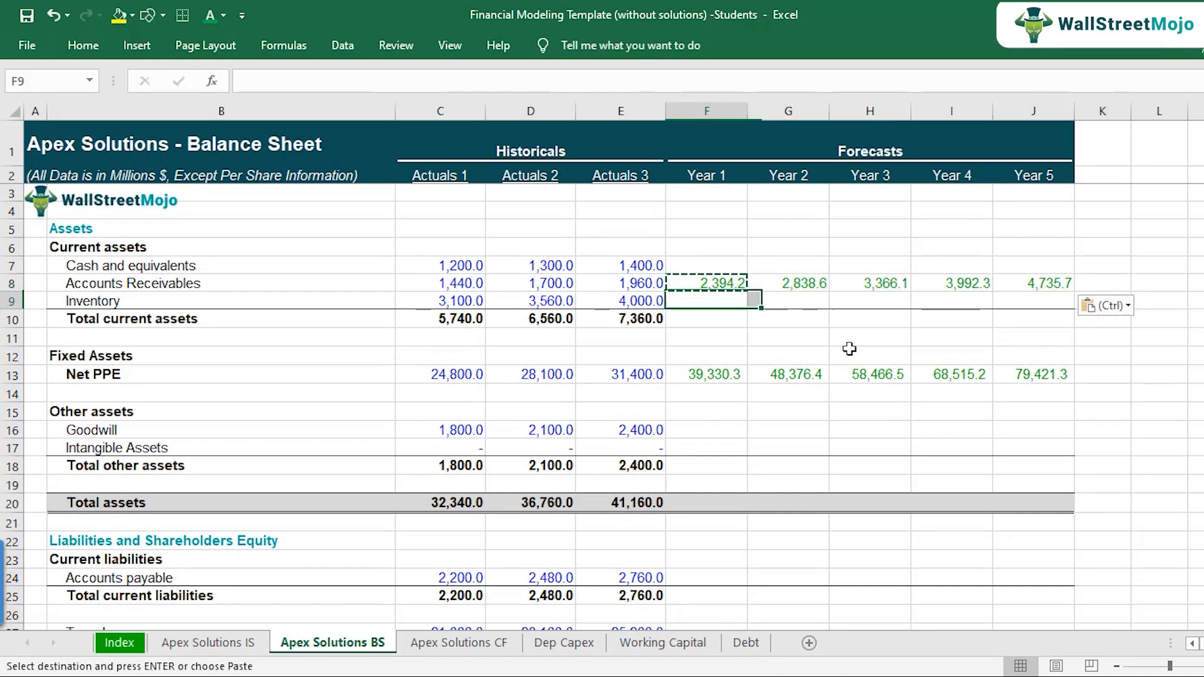
{"action": "key", "text": "Escape"}
Step: Link Year 1 Inventory in F9 of the balance sheet to the forecast with ='Working Capital'!F8
{"action": "type", "text": "="}
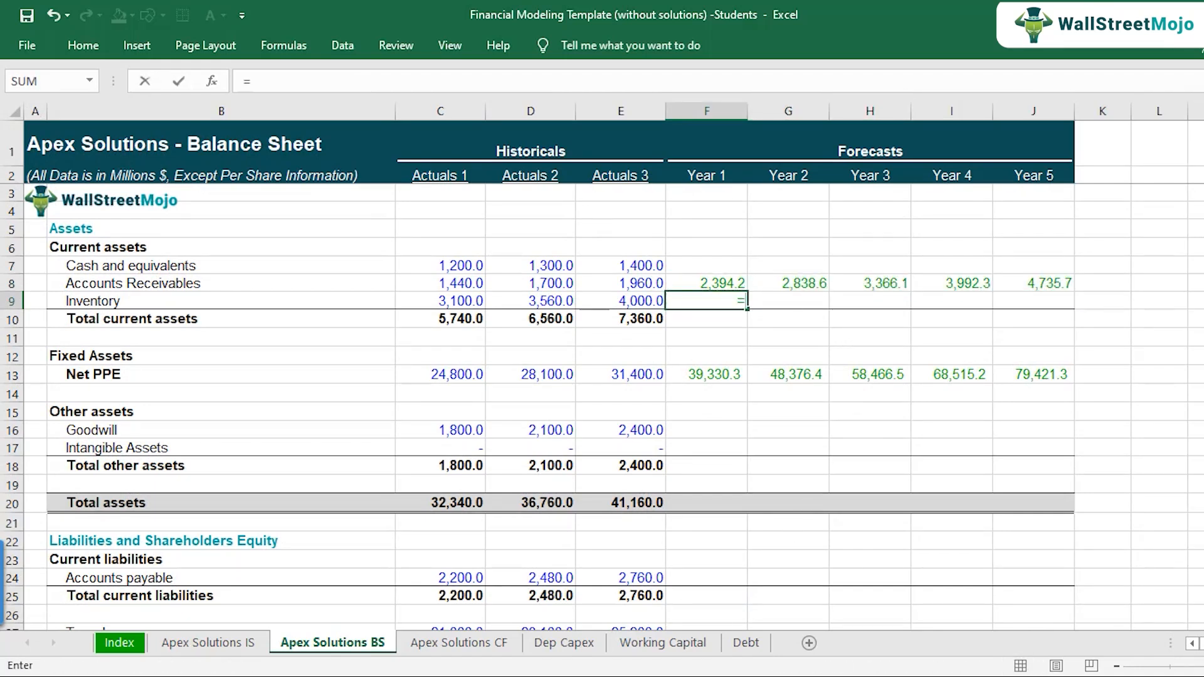
{"action": "left_click", "coordinate": [704, 646]}
{"action": "left_click", "coordinate": [809, 312]}
{"action": "key", "text": "Return"}
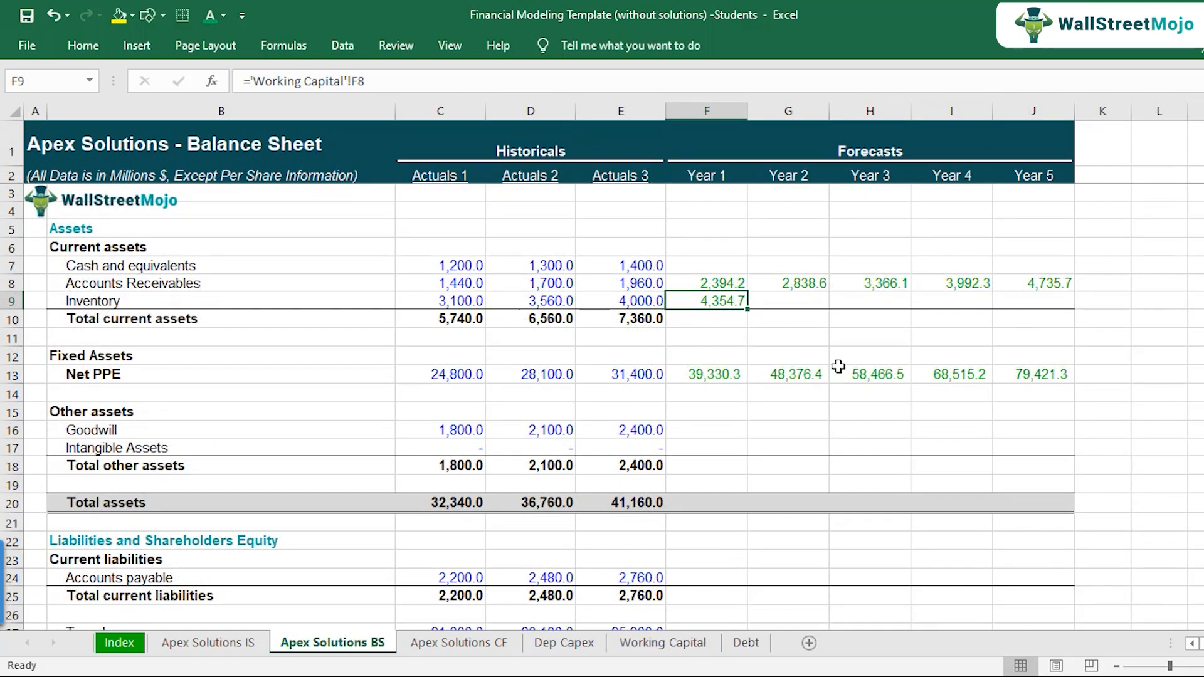
Step: Copy the Inventory link in F9 across the remaining forecast years to Year 5
{"action": "key", "text": "ctrl+c"}
{"action": "key", "text": "shift+Right"}
{"action": "key", "text": "shift+Right"}
{"action": "key", "text": "shift+Right"}
{"action": "key", "text": "shift+Right"}
{"action": "key", "text": "ctrl+v"}
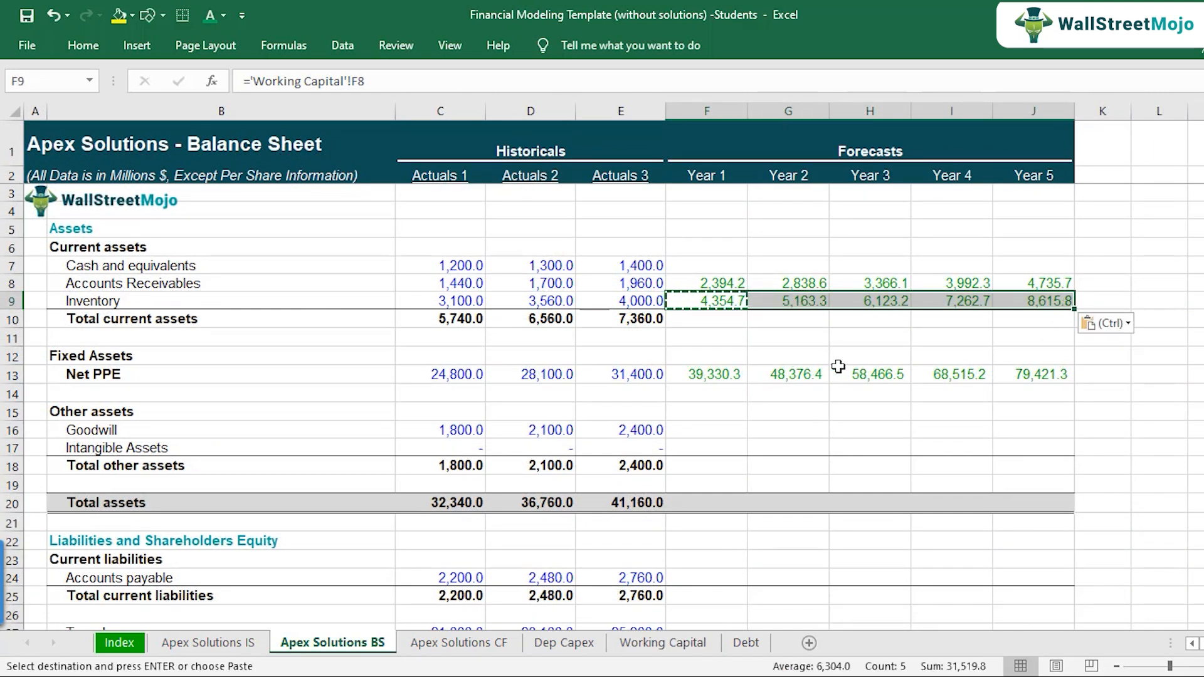
Step: Link Year 1 Accounts payable in F24 of the balance sheet to the forecast with ='Working Capital'!F9
{"action": "key", "text": "Down"}
{"action": "key", "text": "Down"}
{"action": "key", "text": "Down"}
{"action": "key", "text": "Down"}
{"action": "key", "text": "Down"}
{"action": "key", "text": "Down"}
{"action": "scroll", "coordinate": [793, 395], "scroll_direction": "down", "scroll_amount": 1}
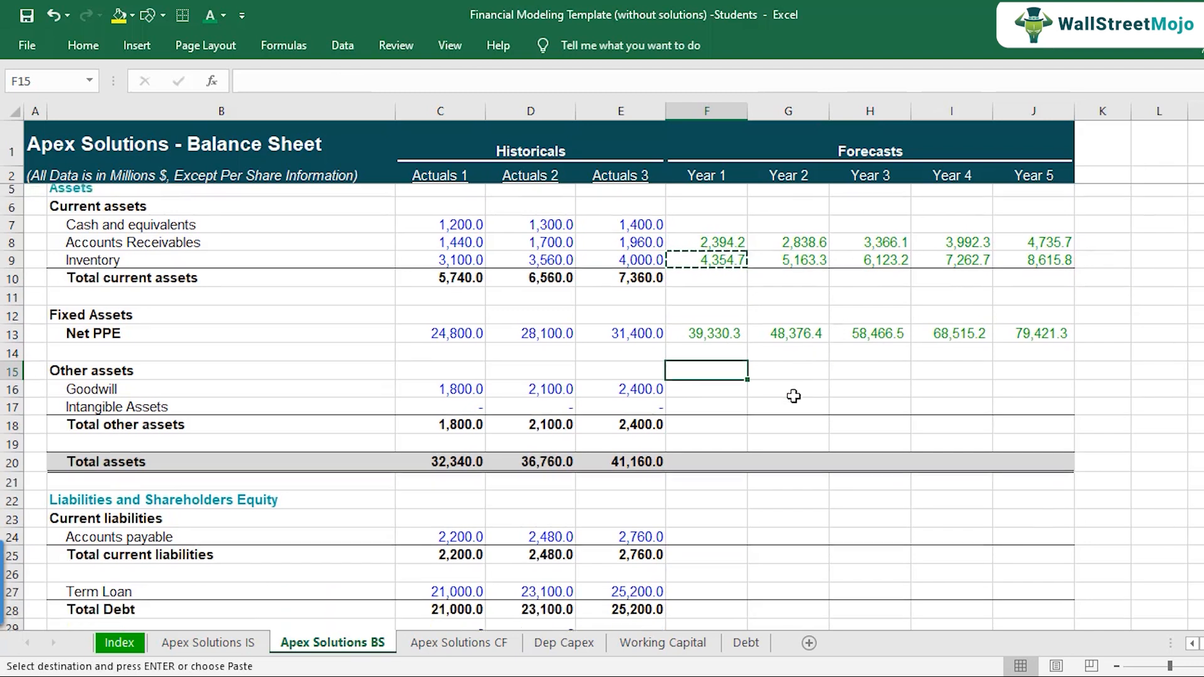
{"action": "left_click", "coordinate": [704, 524]}
{"action": "type", "text": "="}
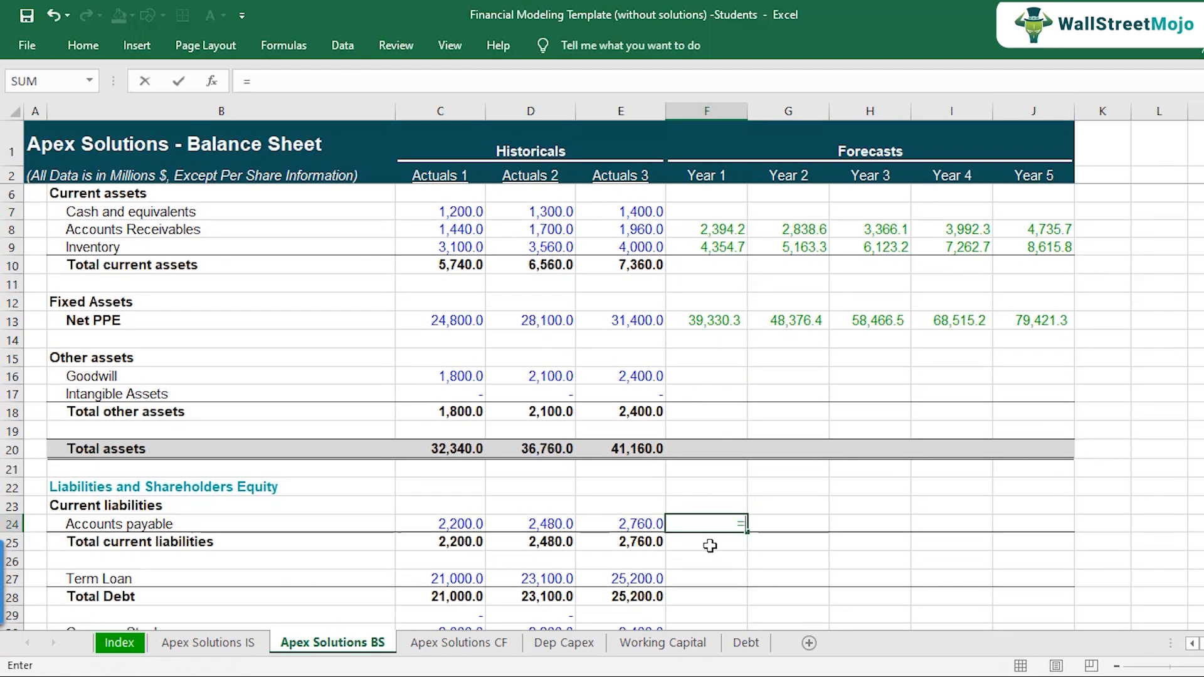
{"action": "left_click", "coordinate": [677, 643]}
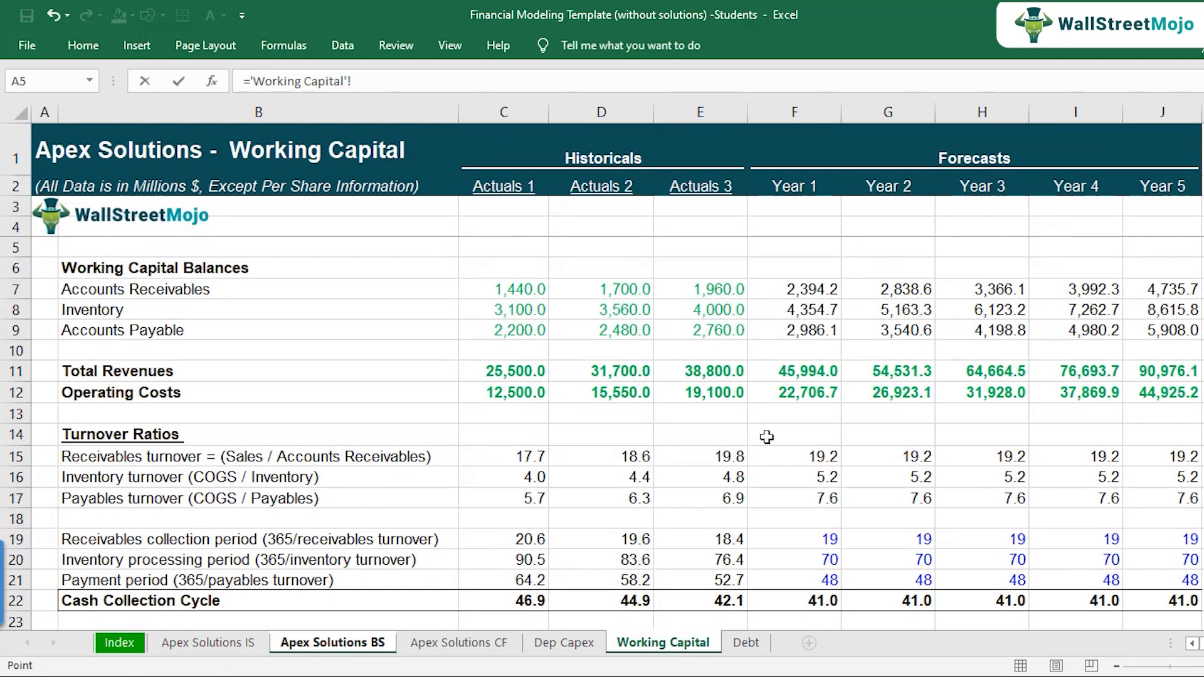
{"action": "left_click", "coordinate": [806, 330]}
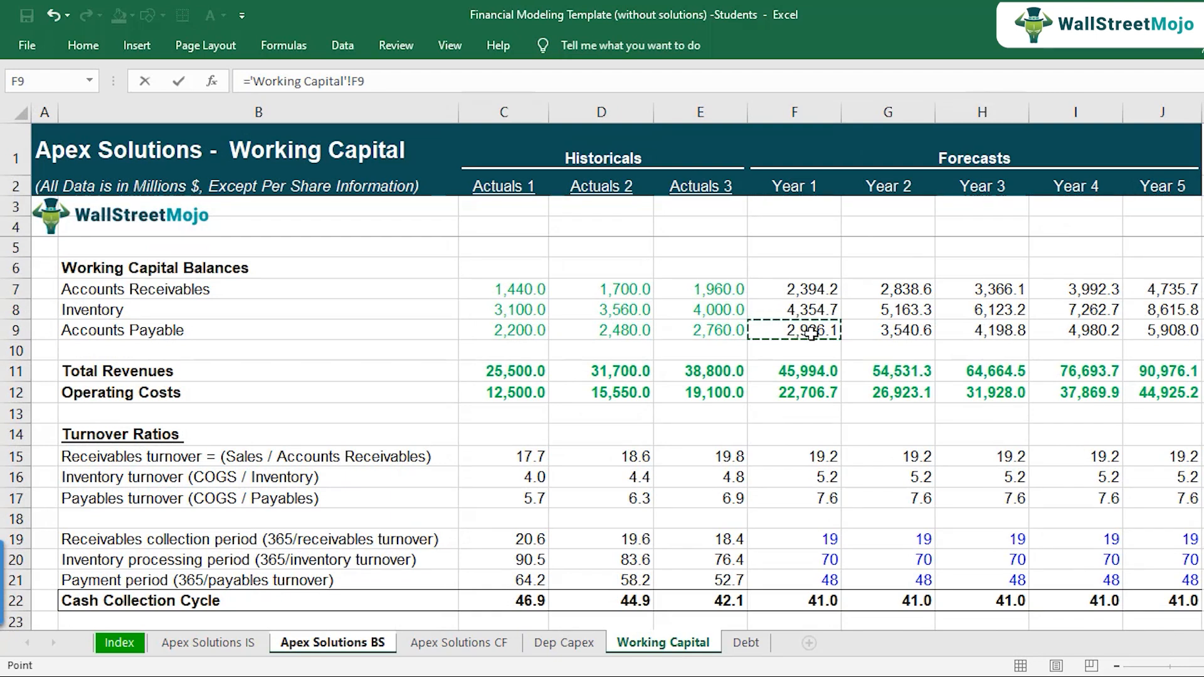
{"action": "key", "text": "Return"}
{"action": "key", "text": "Up"}
Step: Copy the Accounts payable link in F24 across row 24 through Year 5
{"action": "key", "text": "ctrl+c"}
{"action": "key", "text": "shift+Right"}
{"action": "key", "text": "shift+Right"}
{"action": "key", "text": "shift+Right"}
{"action": "key", "text": "shift+Right"}
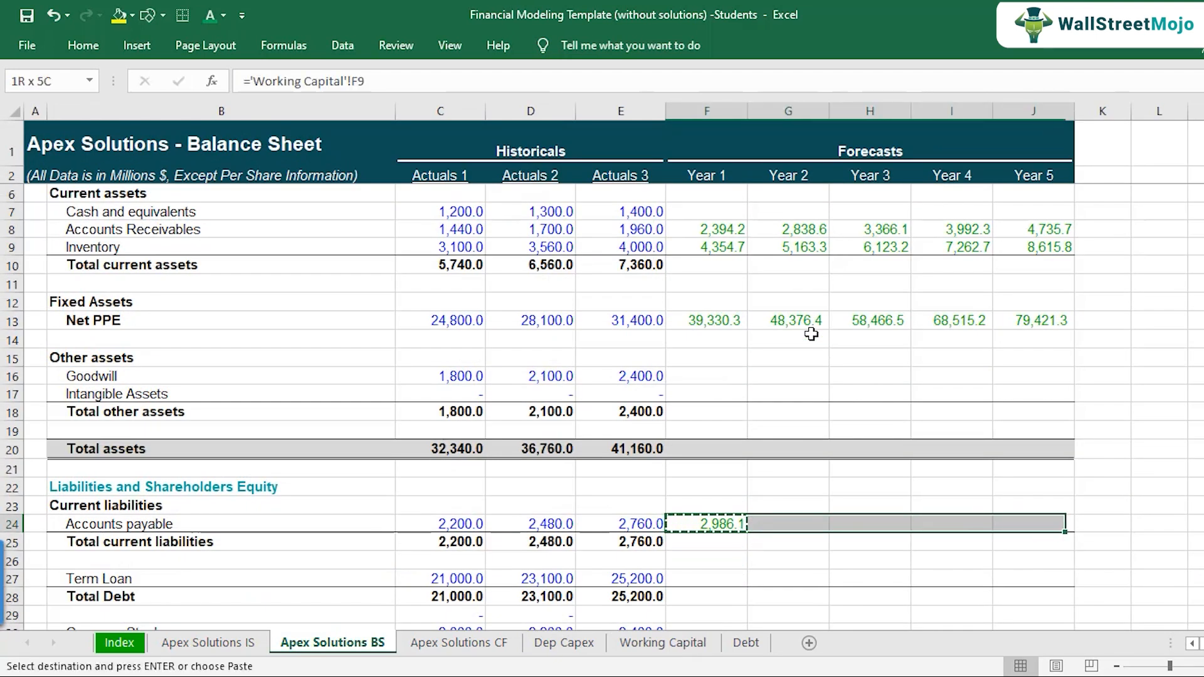
{"action": "key", "text": "ctrl+v"}
{"action": "key", "text": "Escape"}
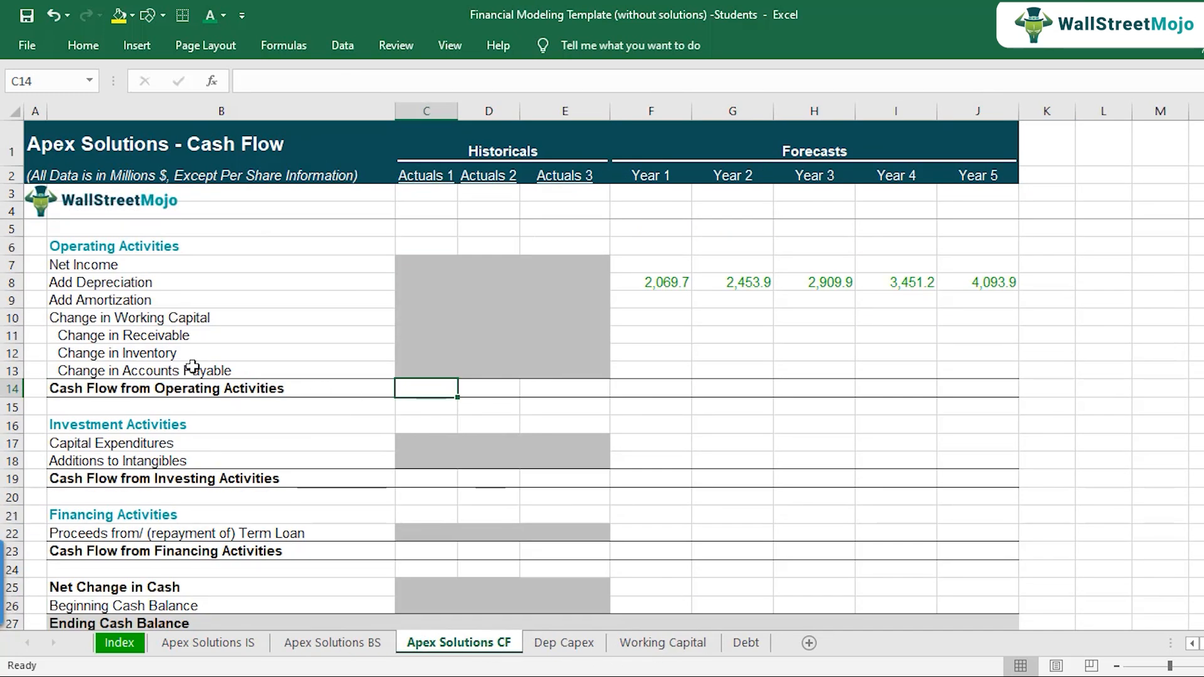
Step: Examine the Change in Receivable row and its Year 1 cell on the Apex Solutions CF sheet
{"action": "left_click", "coordinate": [195, 341]}
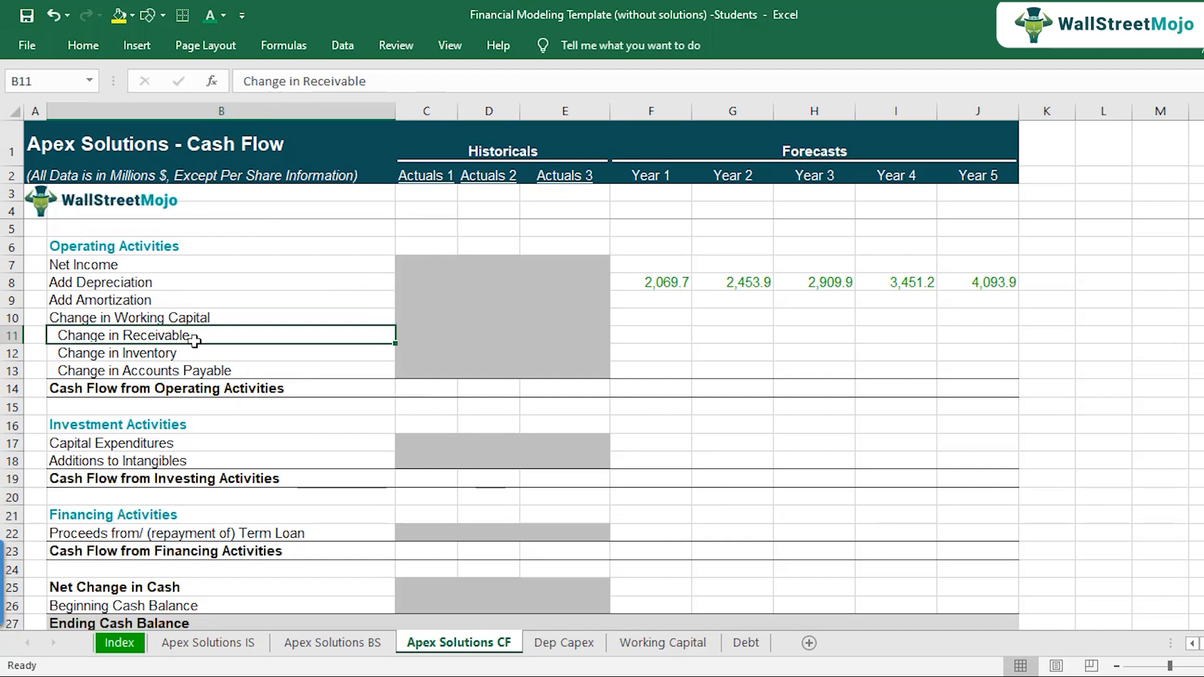
{"action": "left_click", "coordinate": [621, 341]}
{"action": "left_click", "coordinate": [152, 336]}
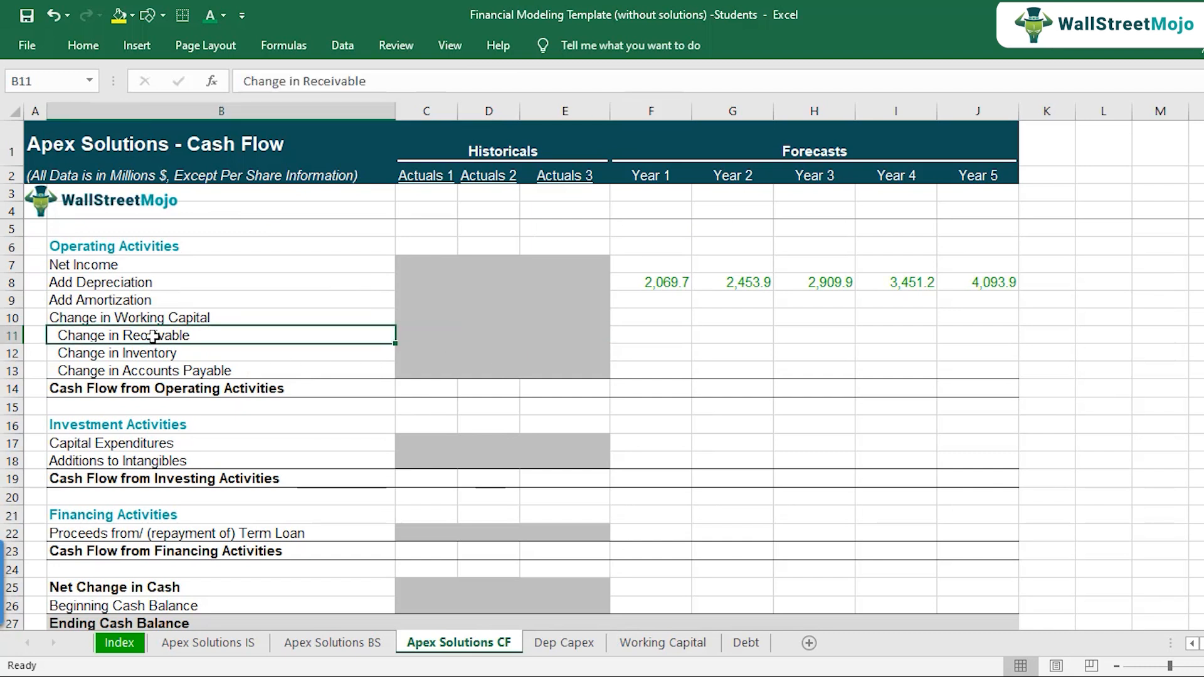
{"action": "left_click", "coordinate": [652, 339]}
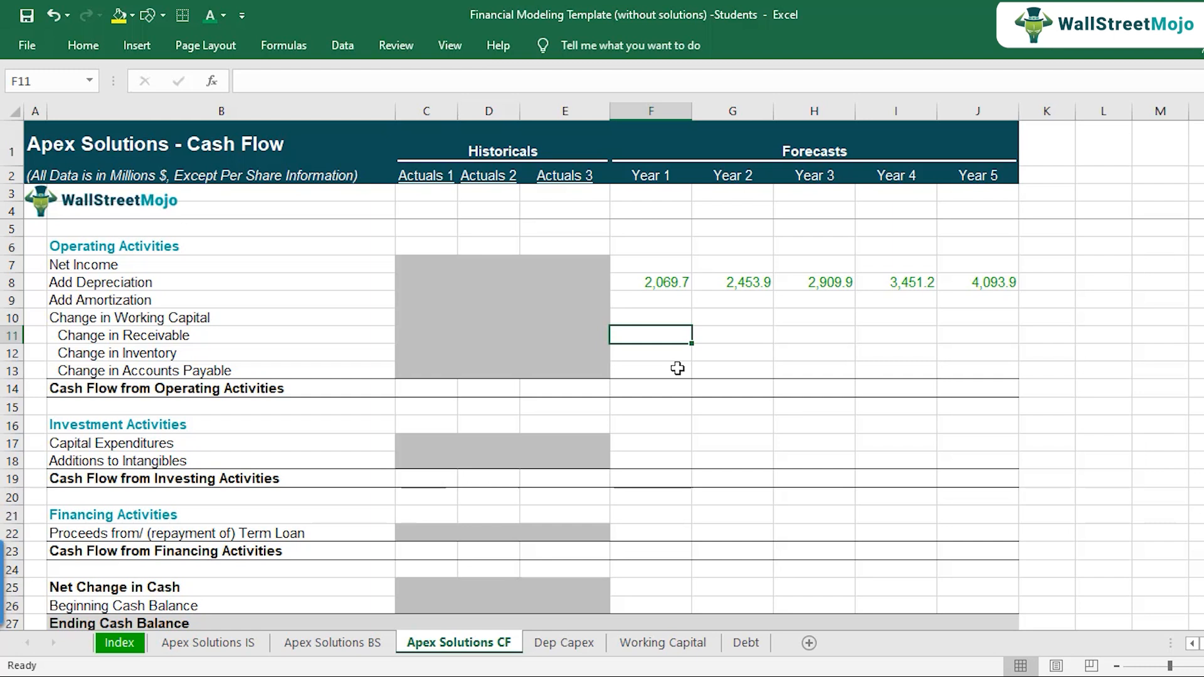
Step: On the Working Capital sheet, make the "Links" heading in B24 bold and enter "No Links to Income Statement" in B25
{"action": "left_click", "coordinate": [671, 646]}
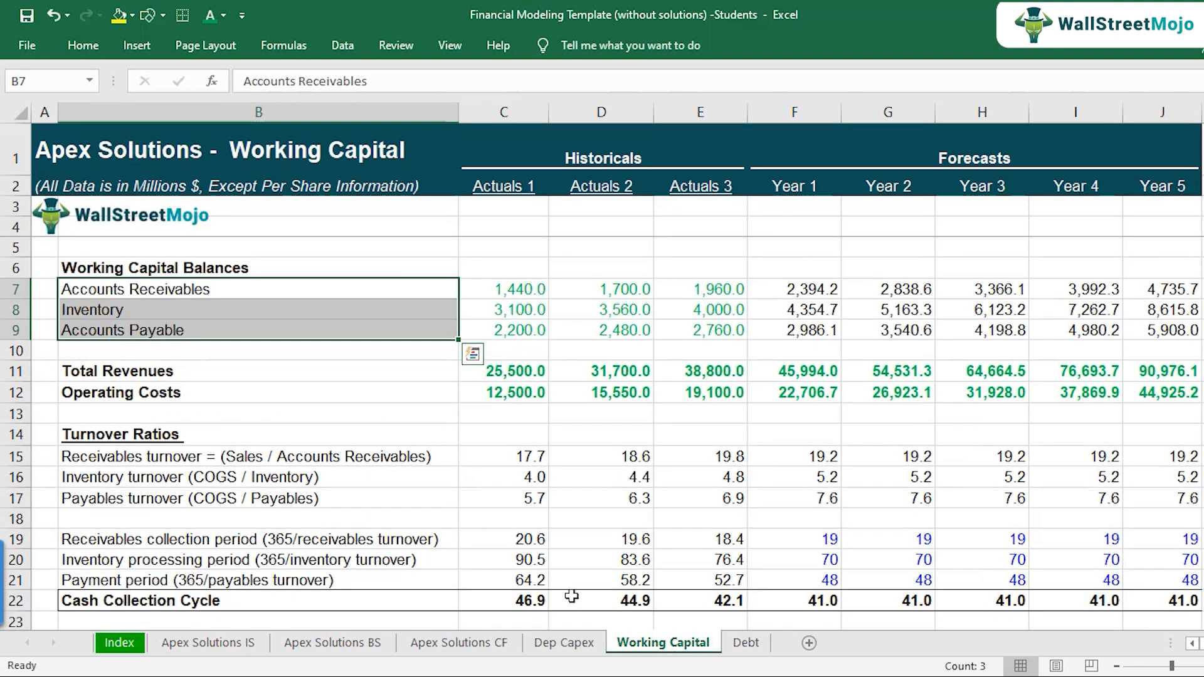
{"action": "scroll", "coordinate": [267, 422], "scroll_direction": "down", "scroll_amount": 5}
{"action": "left_click", "coordinate": [131, 339]}
{"action": "left_click", "coordinate": [129, 355]}
{"action": "type", "text": "No Links"}
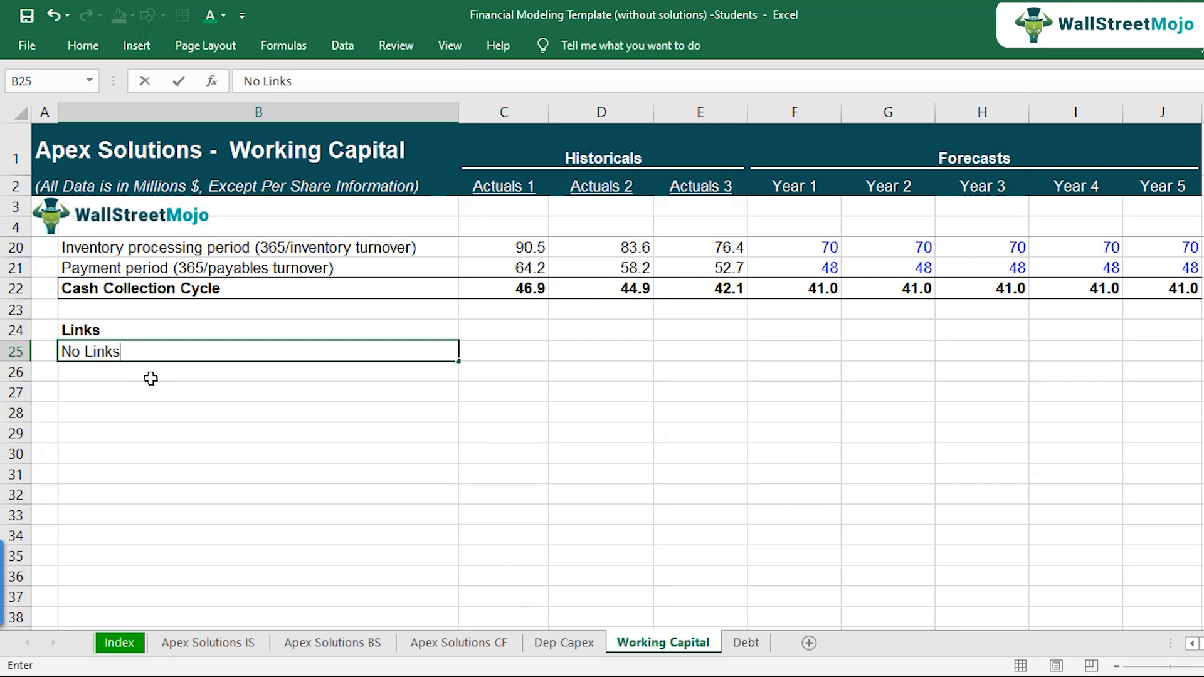
{"action": "type", "text": " to Income STatement"}
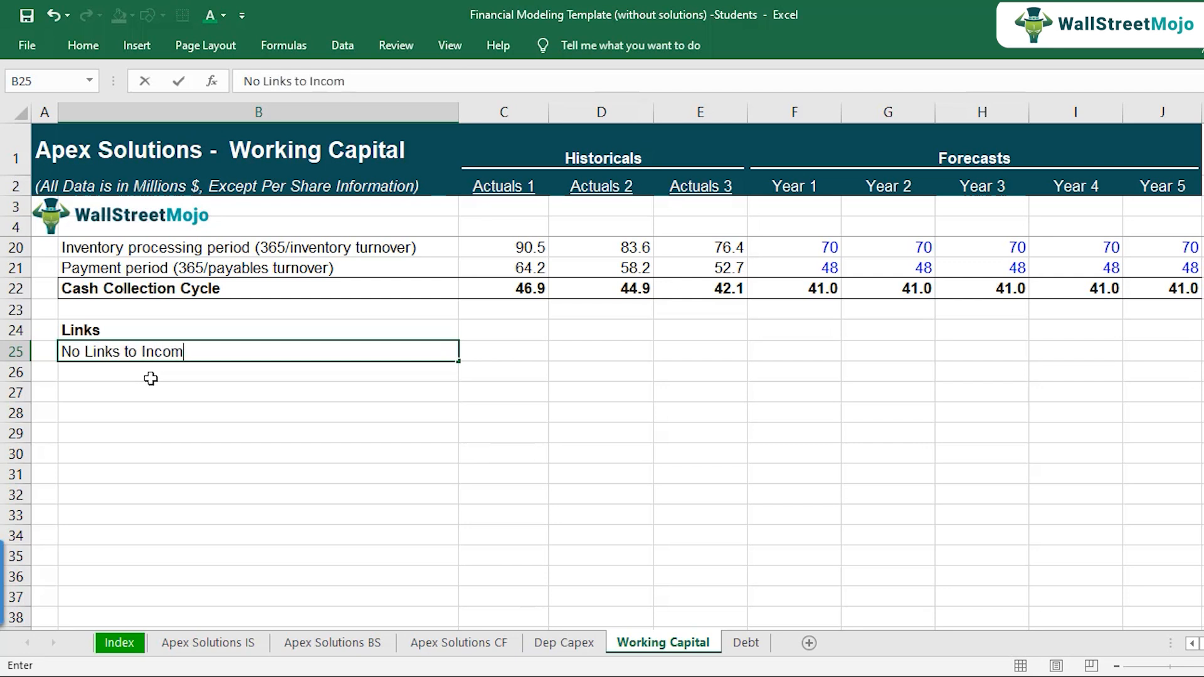
{"action": "key", "text": "Return"}
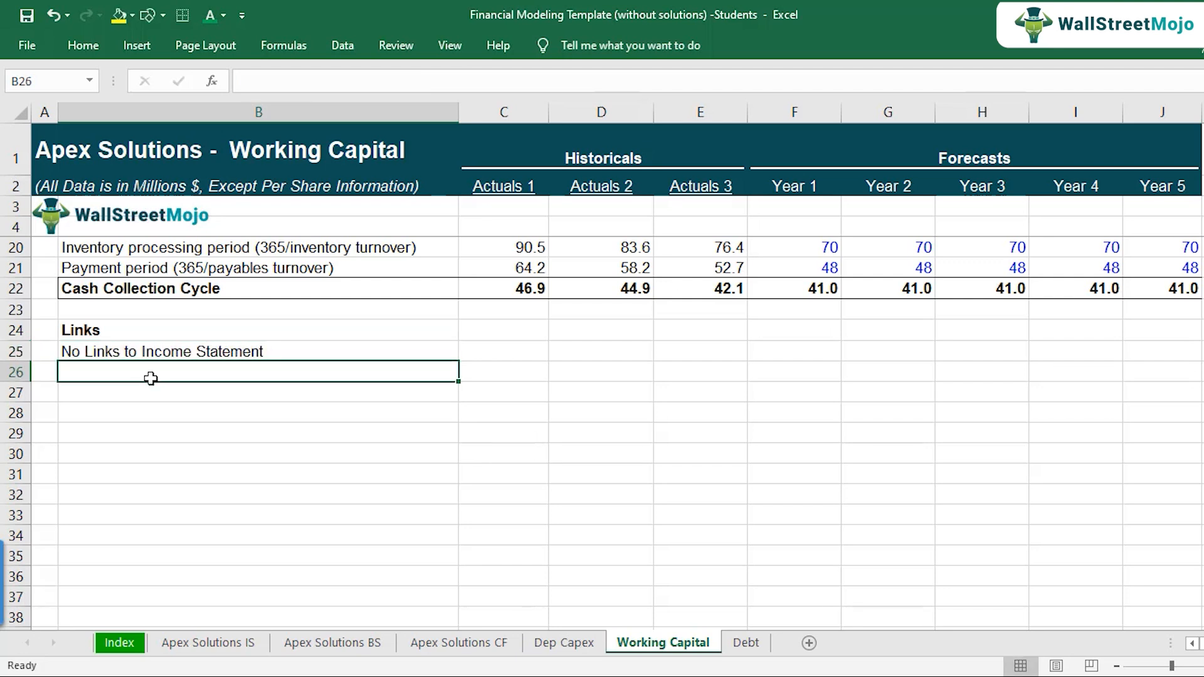
Step: Enter the note "Link Working Capital Items to BS" in B26 under the Links heading
{"action": "type", "text": "Link "}
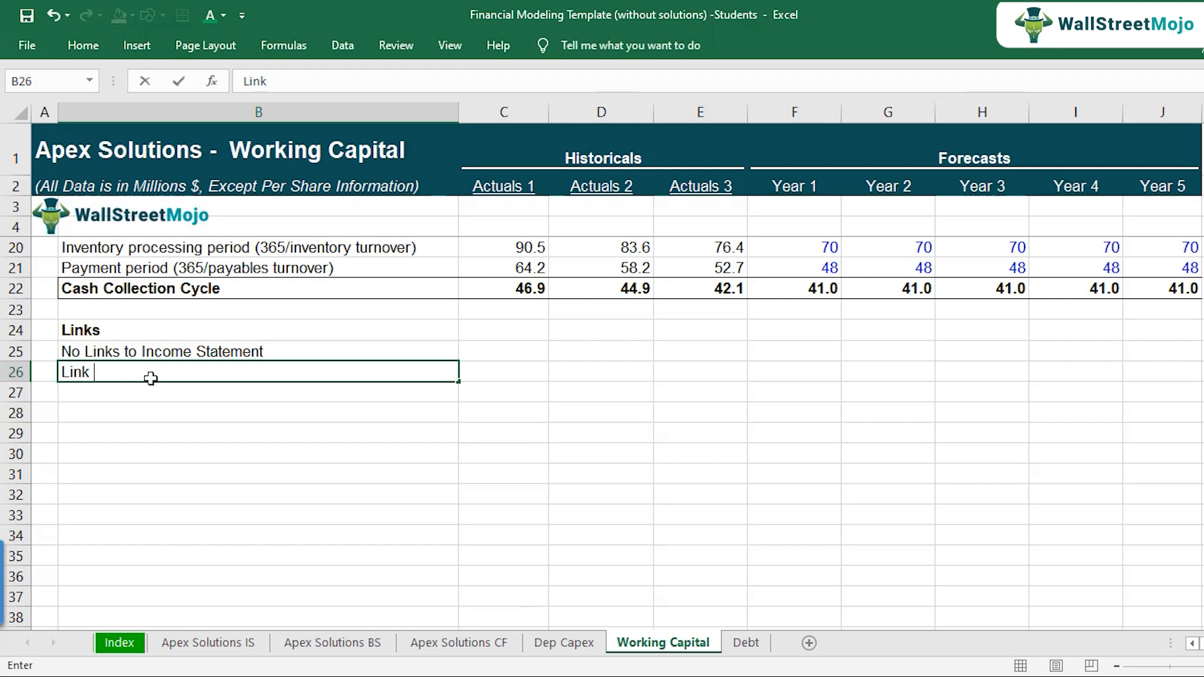
{"action": "type", "text": "Working Capital "}
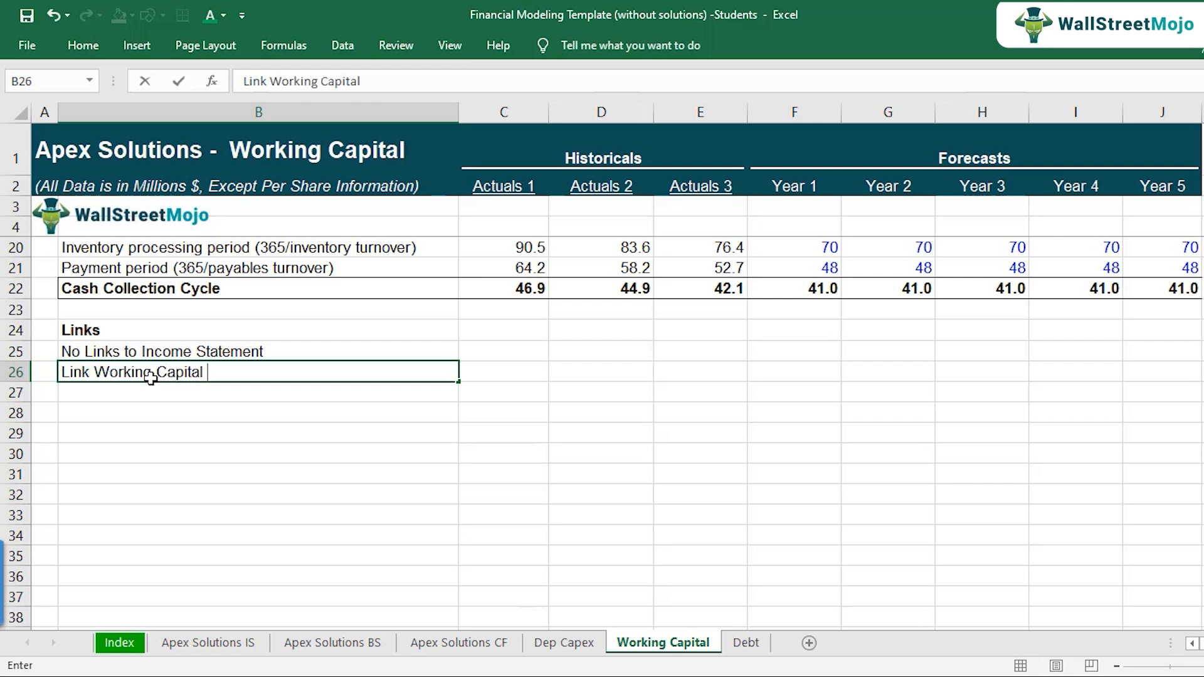
{"action": "type", "text": "Items to BS"}
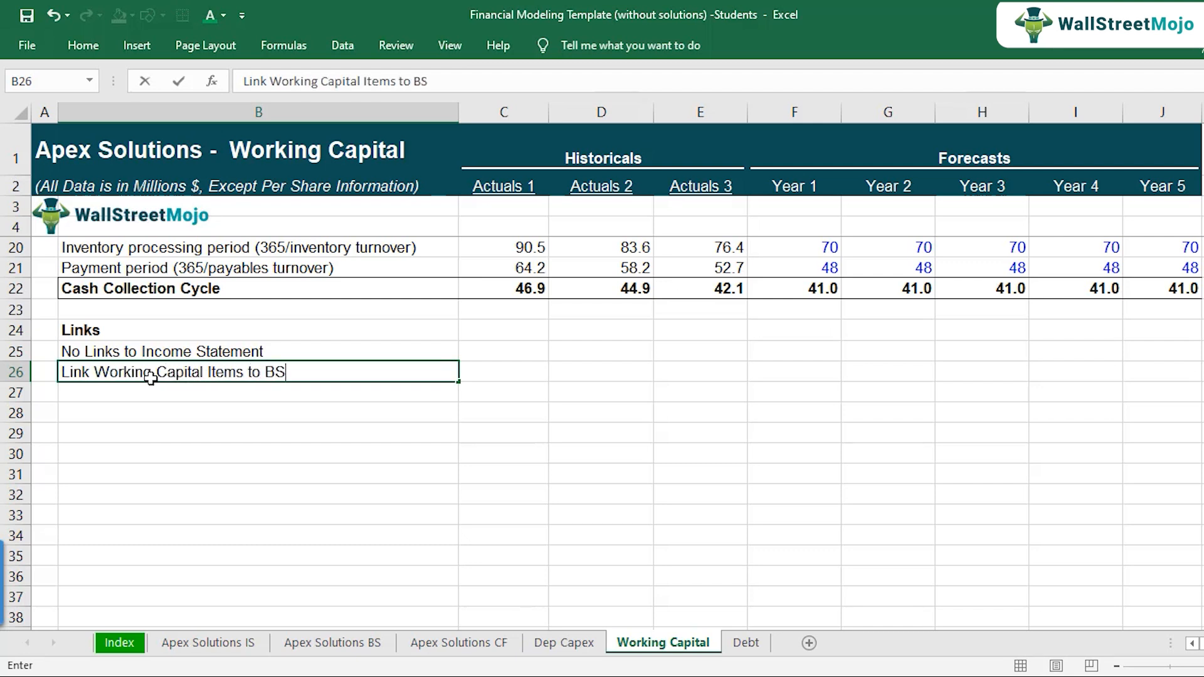
{"action": "key", "text": "Return"}
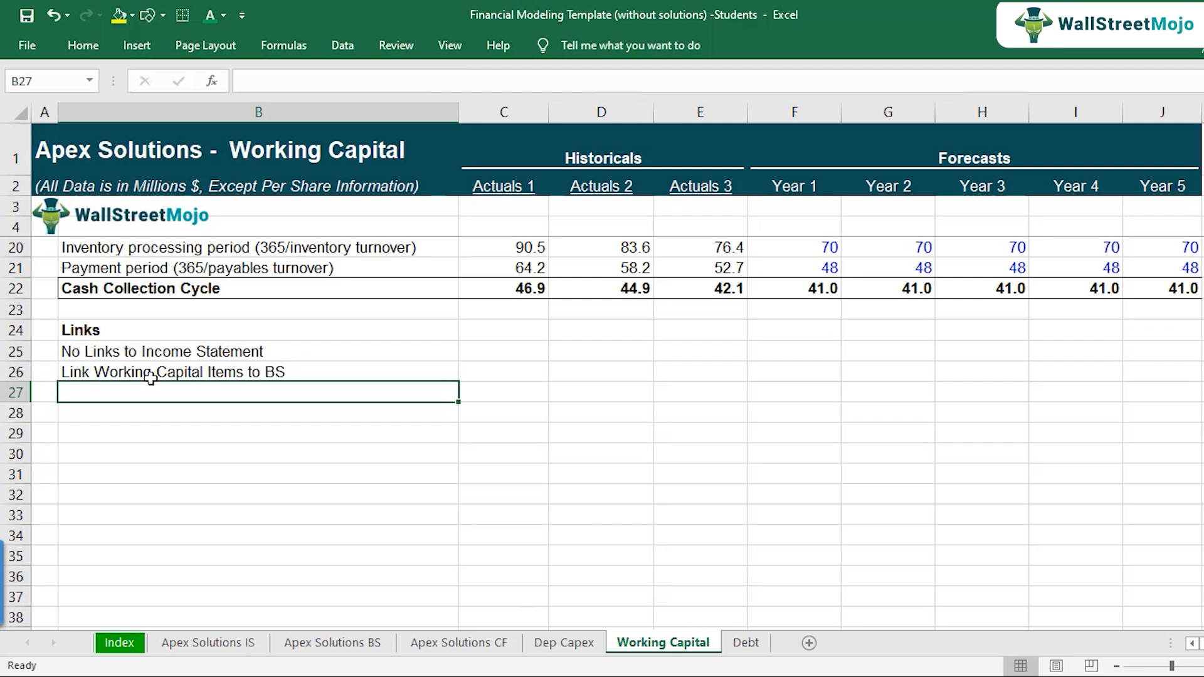
Step: Compare the Accounts Receivables balances for Actuals 3 and Year 1 in row 7
{"action": "scroll", "coordinate": [151, 377], "scroll_direction": "up", "scroll_amount": 5}
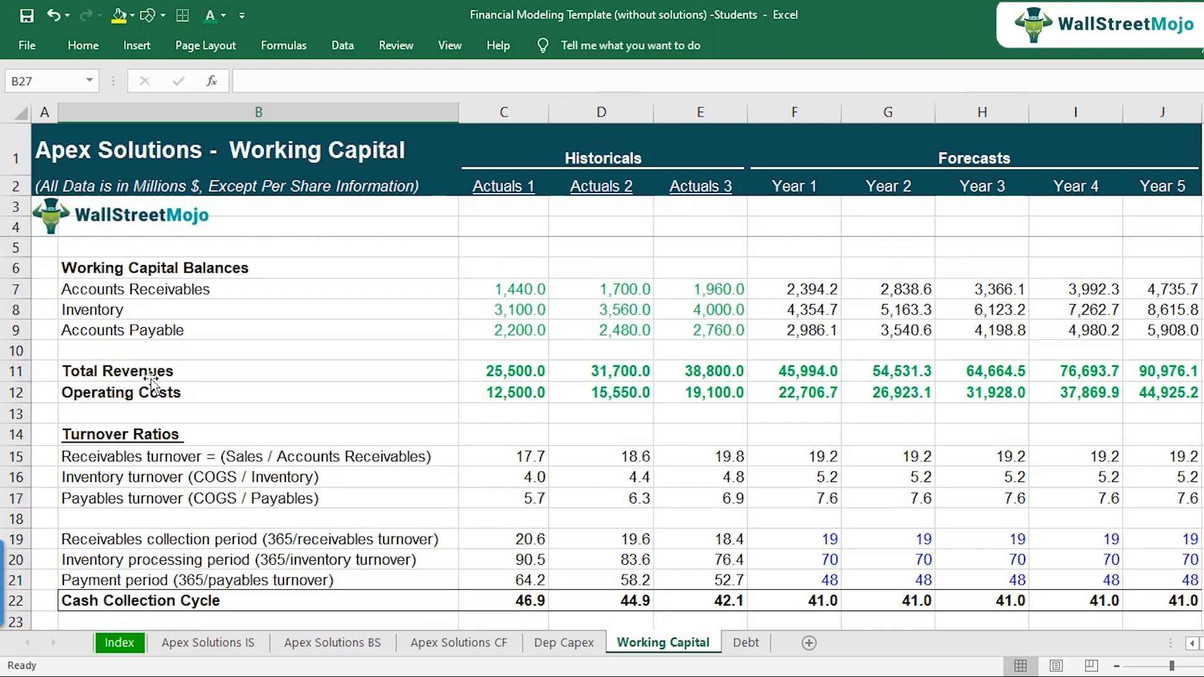
{"action": "left_click", "coordinate": [705, 293]}
{"action": "left_click", "coordinate": [799, 294]}
{"action": "left_click", "coordinate": [700, 289]}
{"action": "left_click", "coordinate": [795, 290]}
{"action": "left_click", "coordinate": [734, 293]}
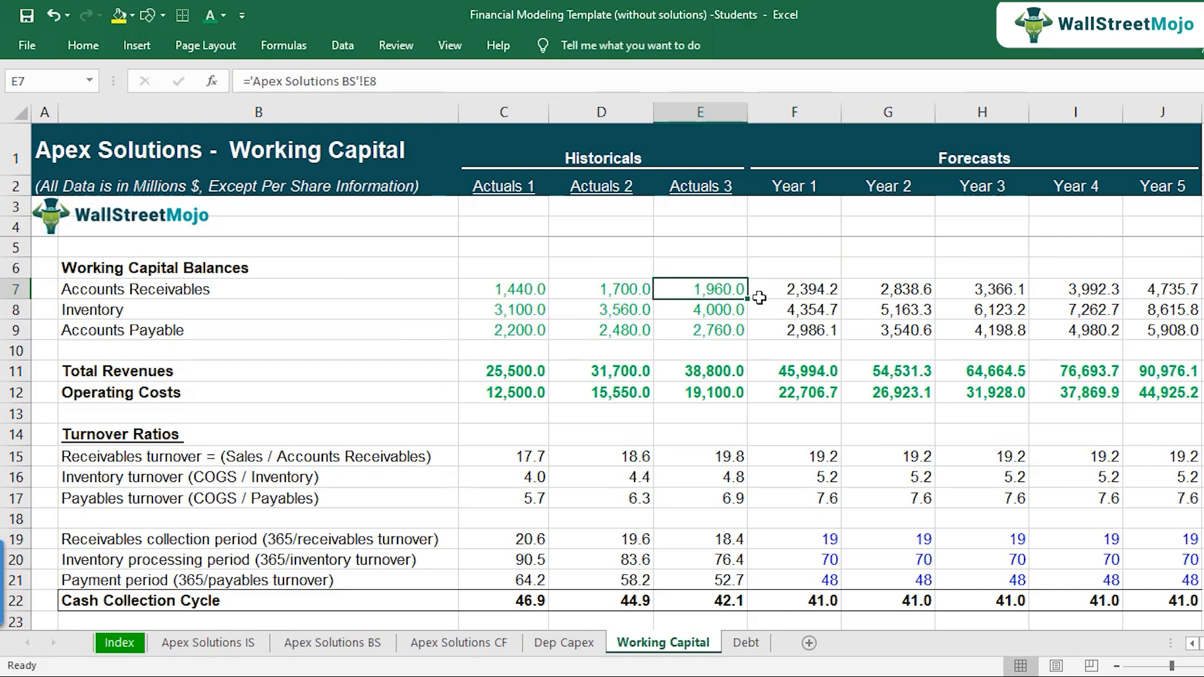
Step: Enter the note "Changes in Working Capital -> Cash Flow Statement" in B27 below the balance sheet link note
{"action": "scroll", "coordinate": [359, 495], "scroll_direction": "down", "scroll_amount": 3}
{"action": "scroll", "coordinate": [358, 496], "scroll_direction": "down", "scroll_amount": 3}
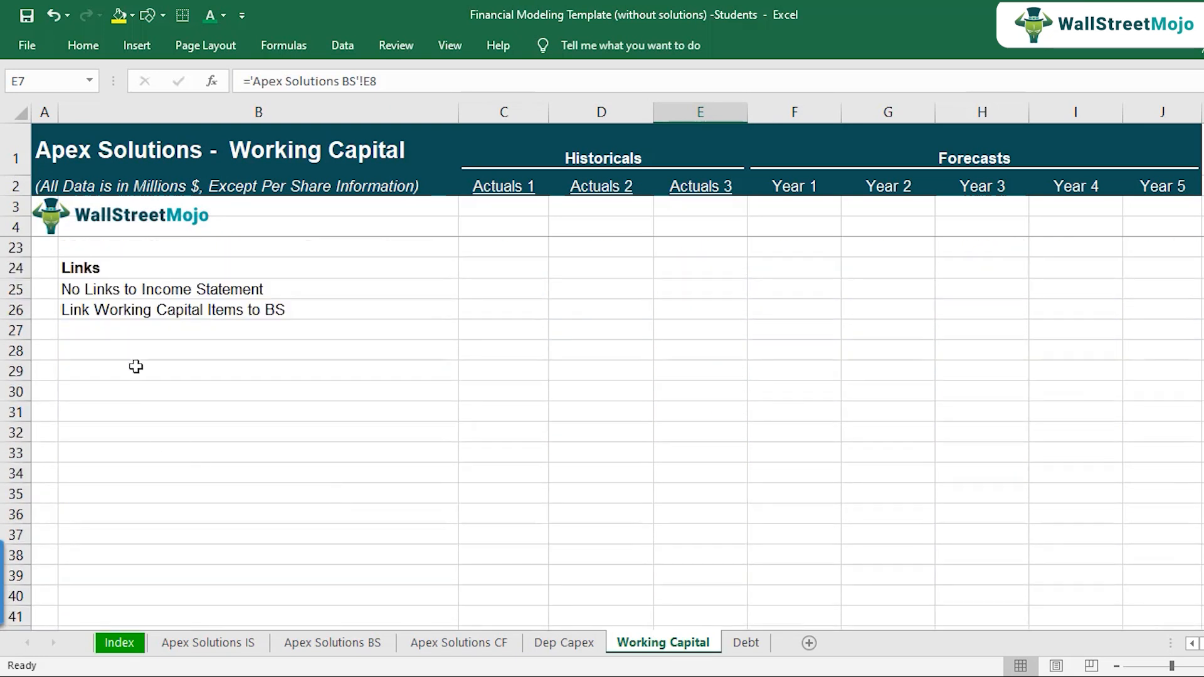
{"action": "left_click", "coordinate": [140, 332]}
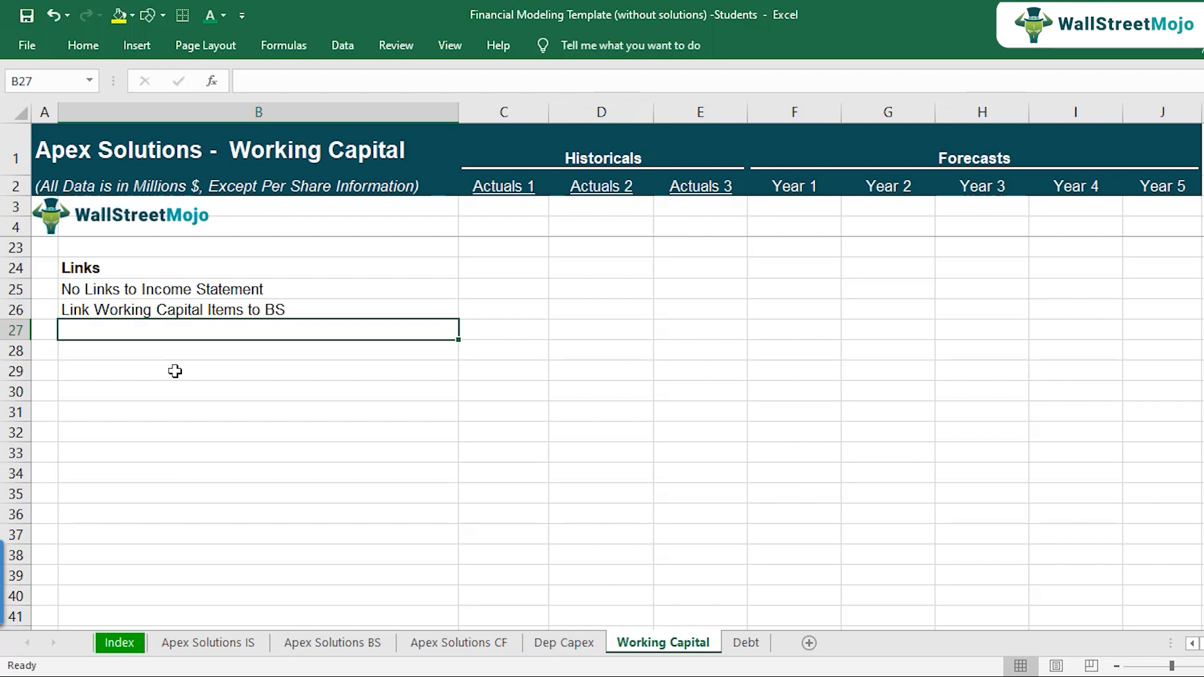
{"action": "type", "text": "Chnage"}
{"action": "key", "text": "BackSpace"}
{"action": "key", "text": "BackSpace"}
{"action": "key", "text": "BackSpace"}
{"action": "key", "text": "BackSpace"}
{"action": "type", "text": "anges in Working Capital ->"}
{"action": "type", "text": " ash"}
{"action": "key", "text": "BackSpace"}
{"action": "key", "text": "BackSpace"}
{"action": "key", "text": "BackSpace"}
{"action": "type", "text": "Cash Flow Stae"}
{"action": "key", "text": "BackSpace"}
{"action": "type", "text": "tement"}
{"action": "key", "text": "Return"}
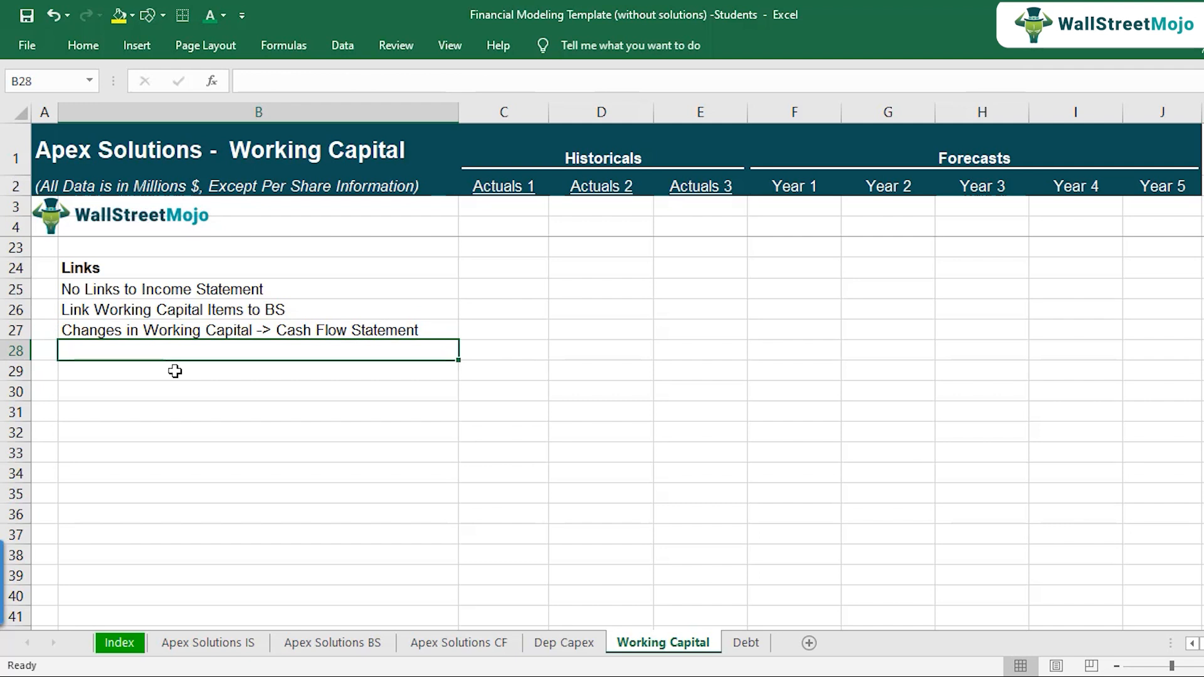
{"action": "scroll", "coordinate": [208, 390], "scroll_direction": "up", "scroll_amount": 6}
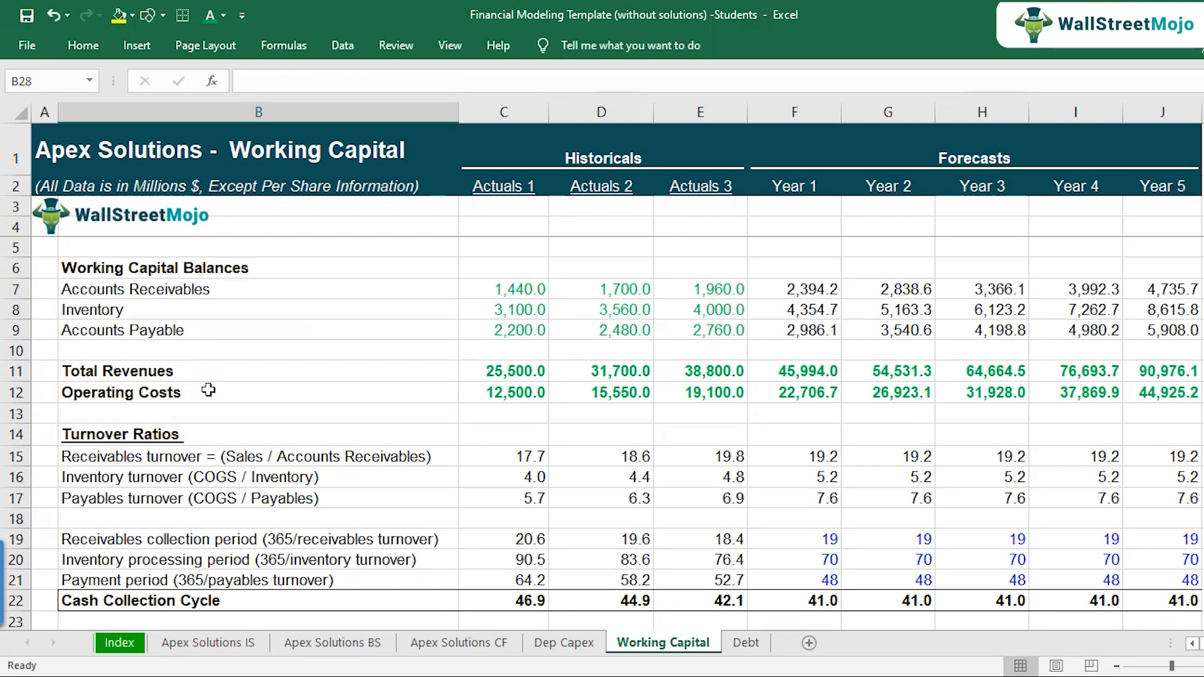